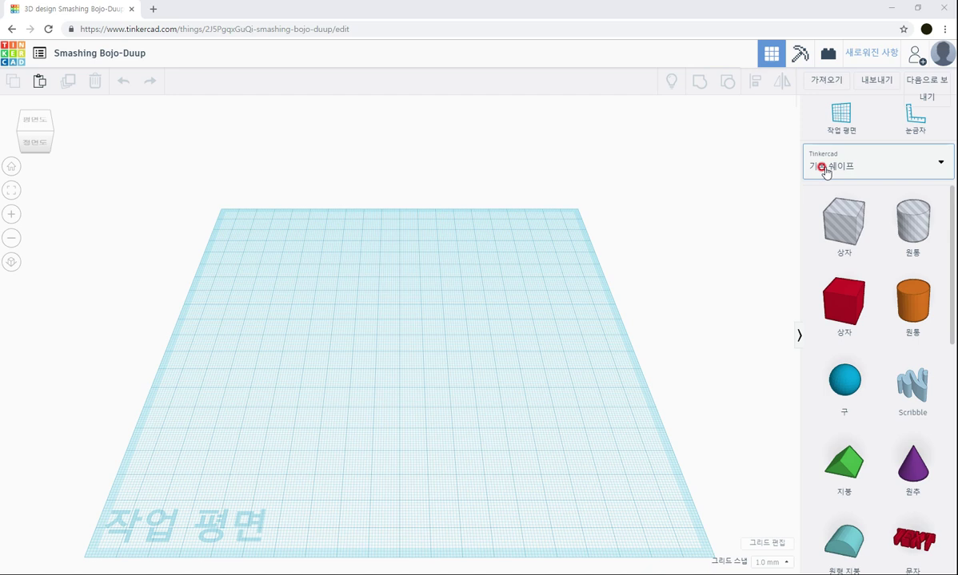
Place the 선체1 hull from page 12 of the 모두 (all) shape generators on the workplane
click(825, 170)
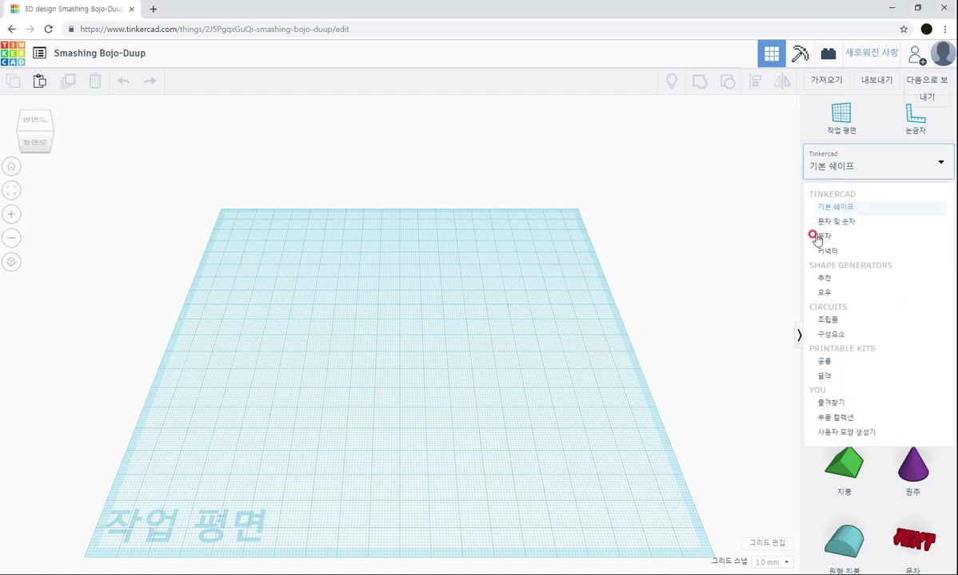
click(827, 296)
scroll(878, 508, down, 2)
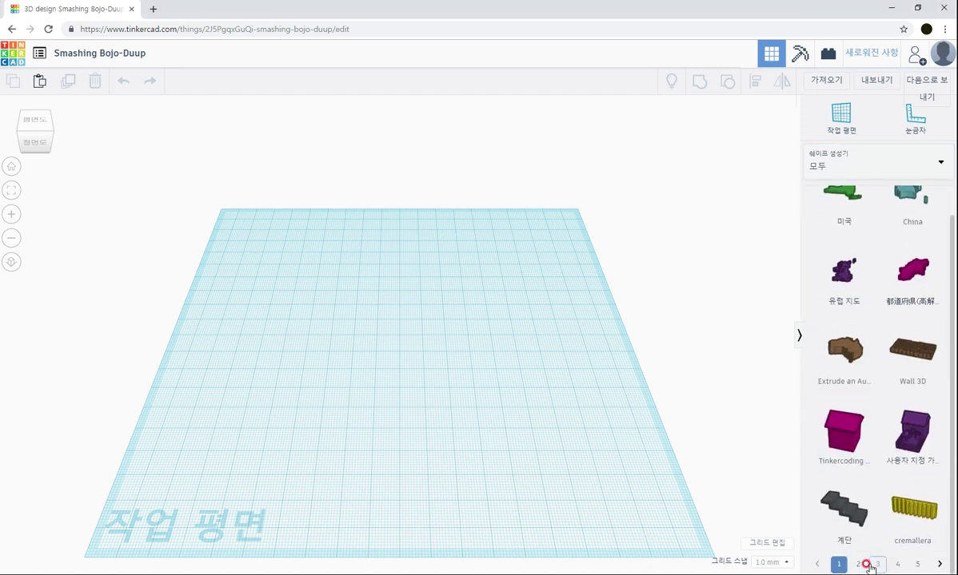
click(862, 564)
click(876, 564)
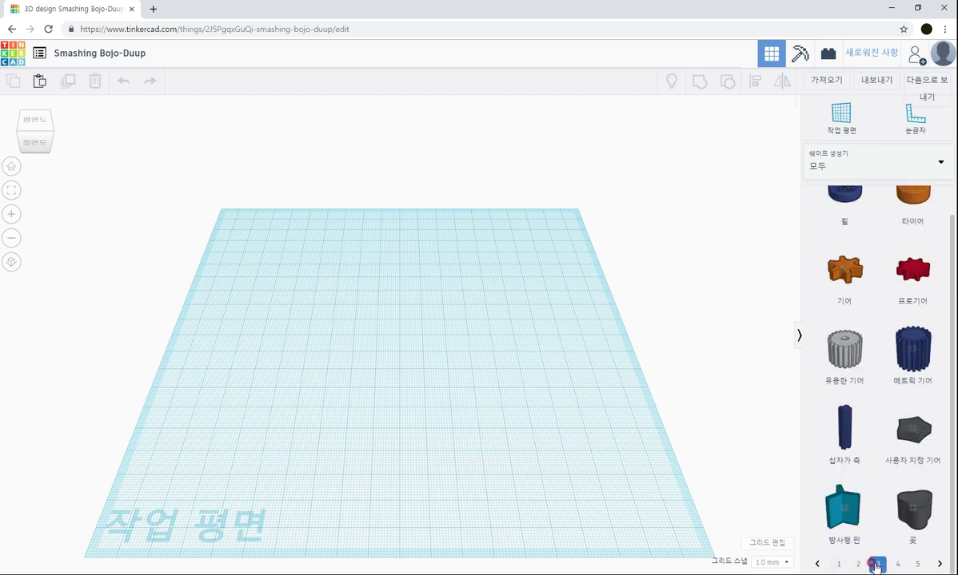
click(896, 565)
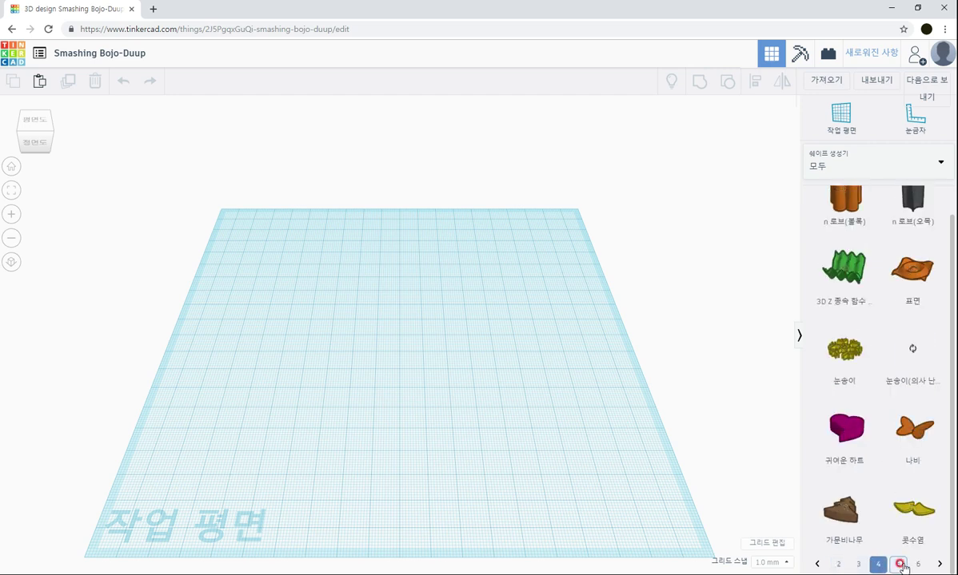
click(900, 564)
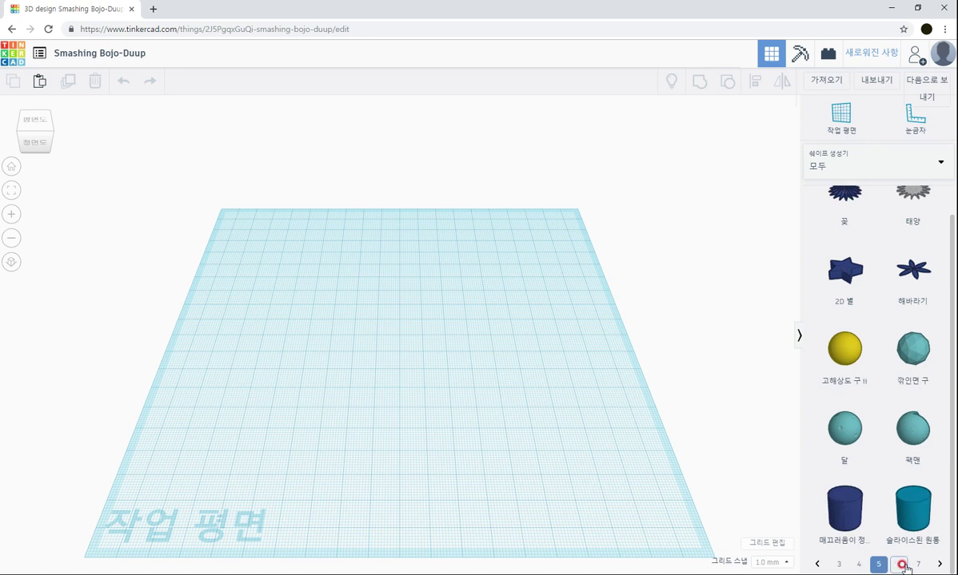
click(900, 564)
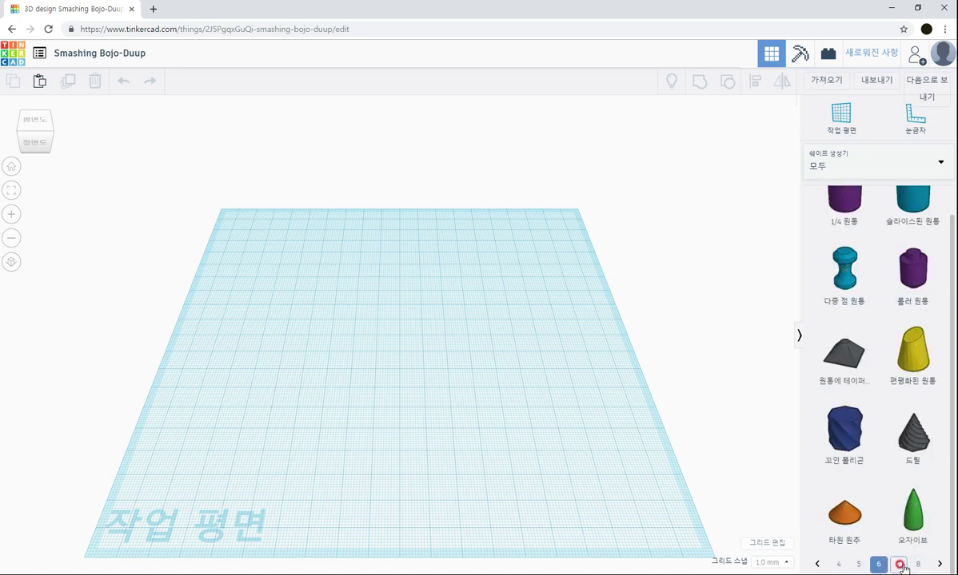
click(897, 564)
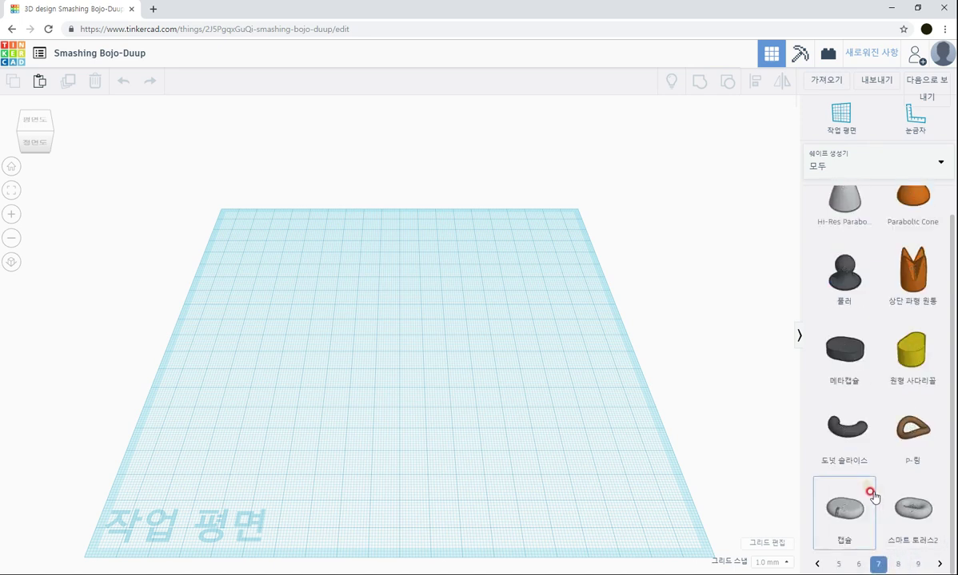
click(897, 564)
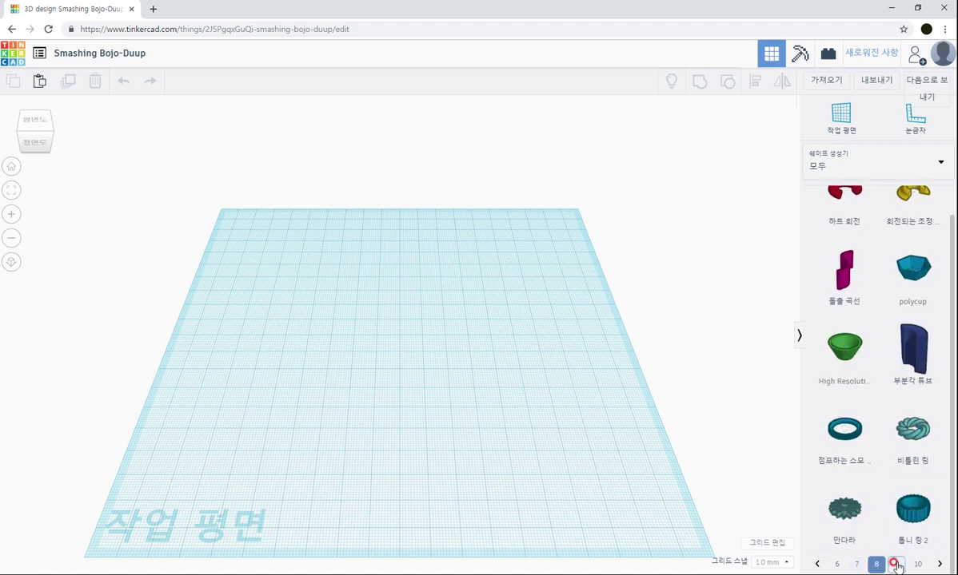
click(896, 564)
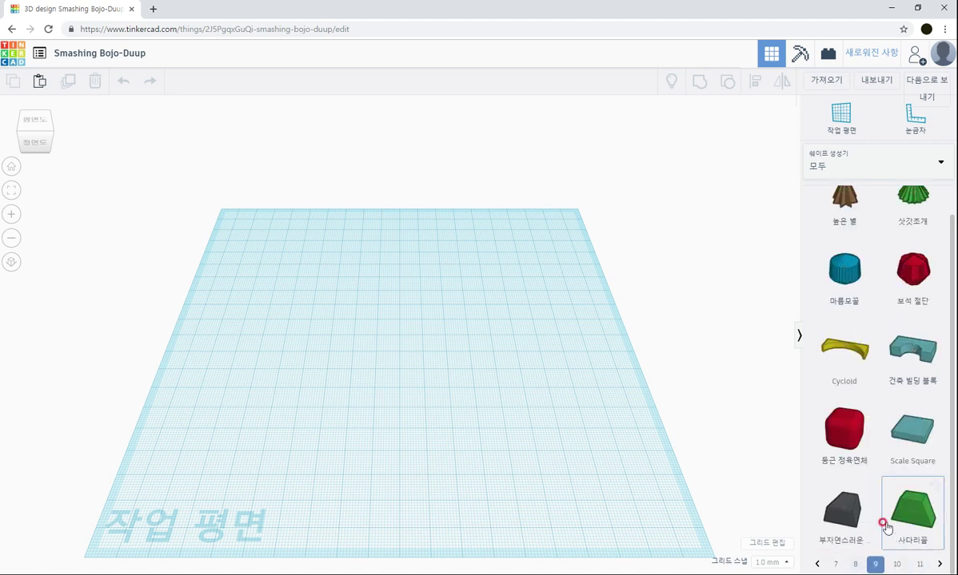
click(897, 564)
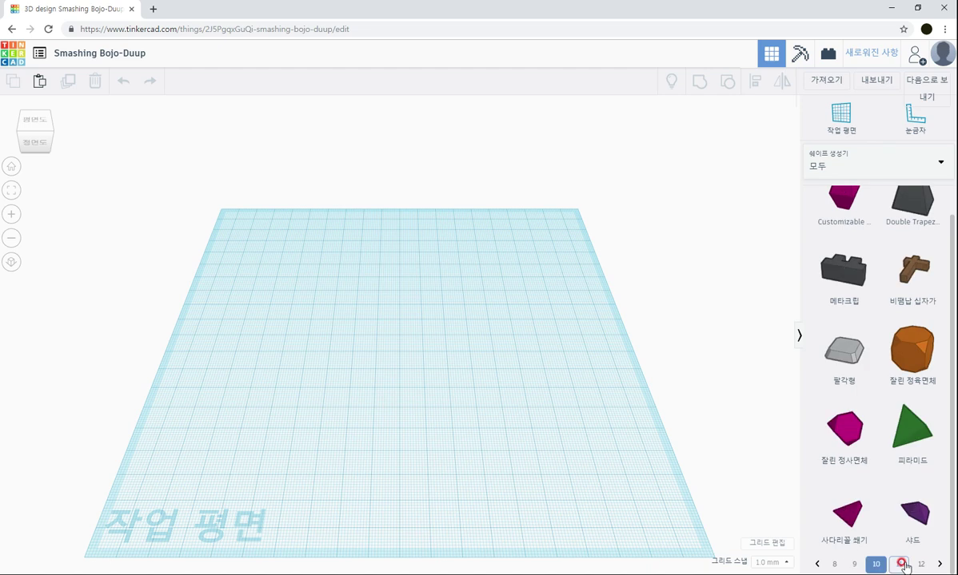
click(897, 564)
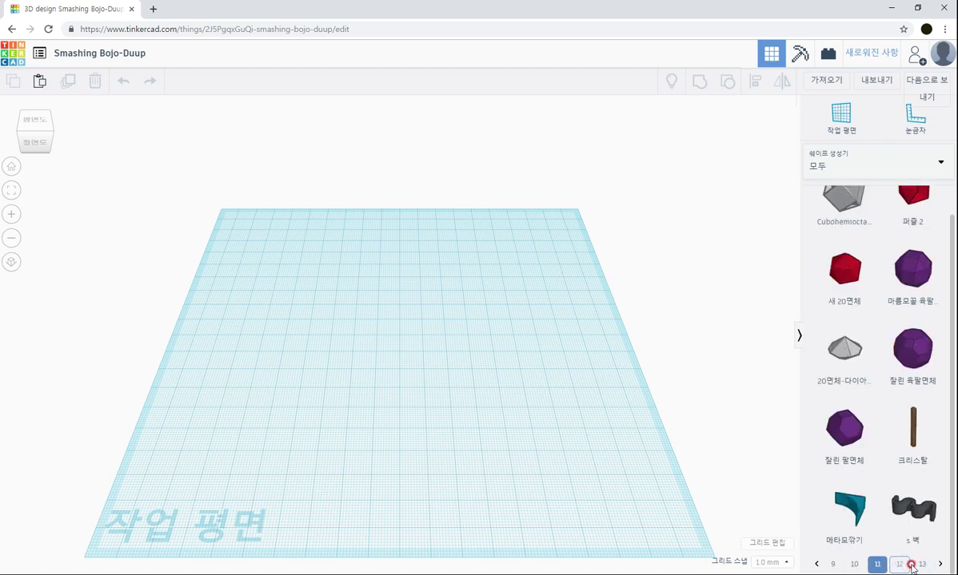
click(910, 564)
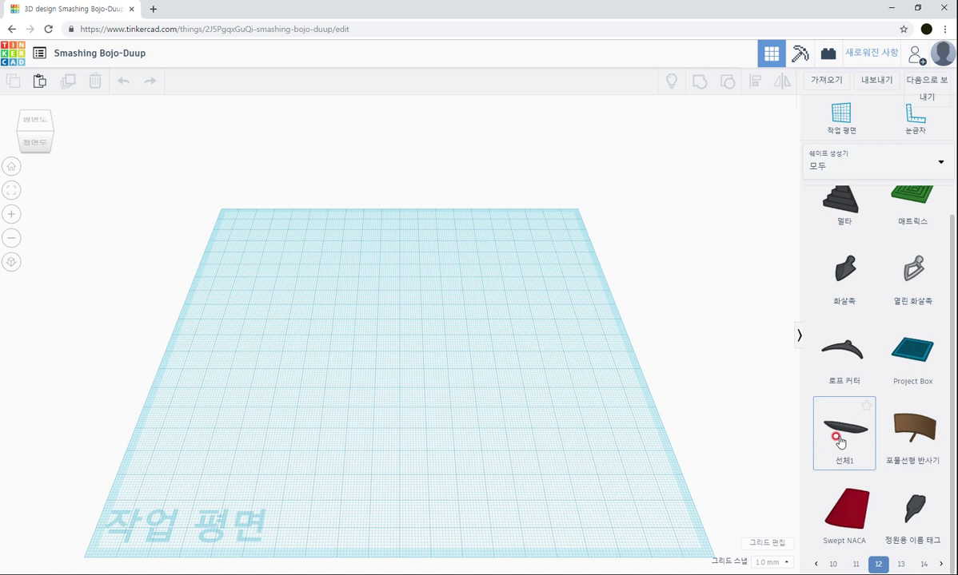
drag(839, 442, 280, 390)
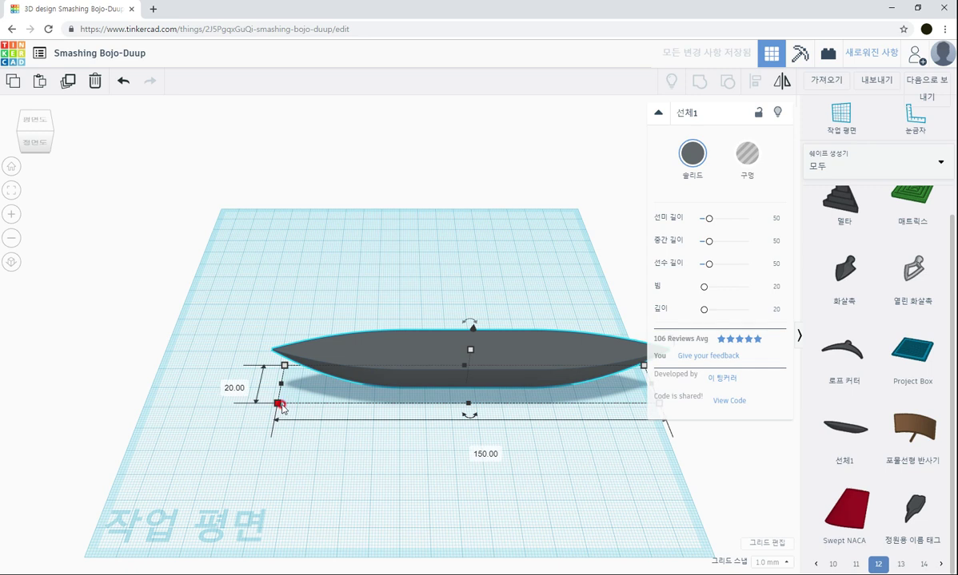
Resize the hull to 30 mm long, 8 mm wide and about 9 mm high, and move it toward the middle of the workplane
click(226, 384)
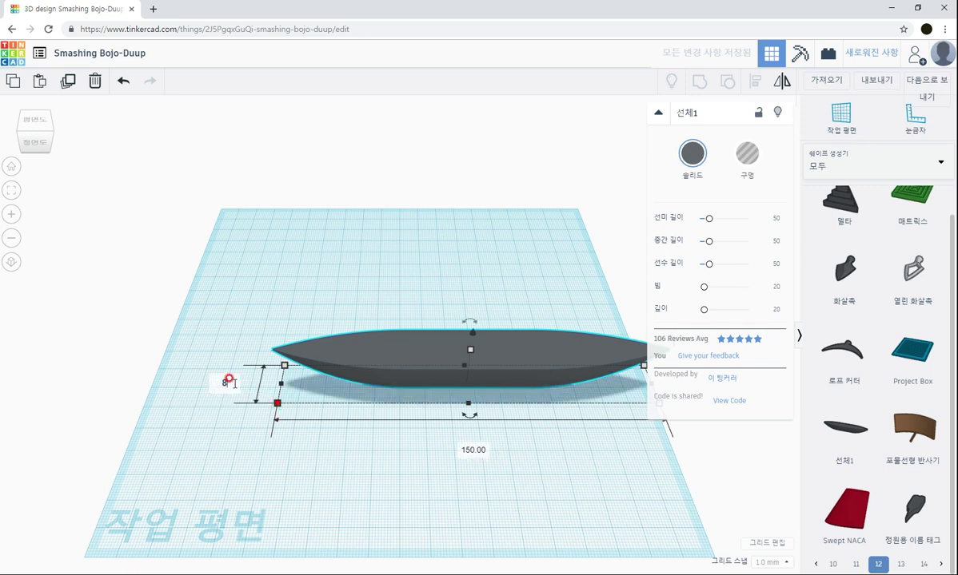
key(Return)
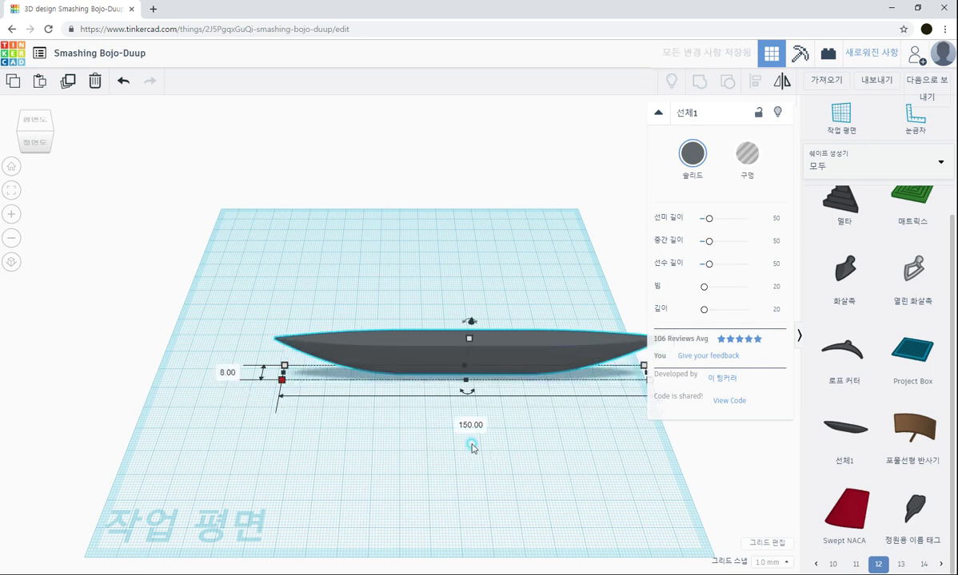
click(470, 425)
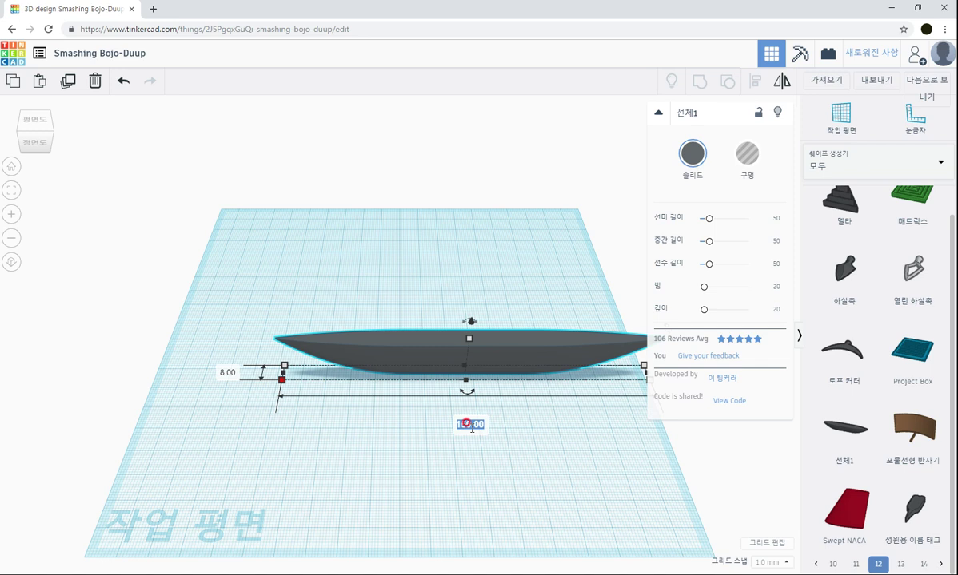
key(Return)
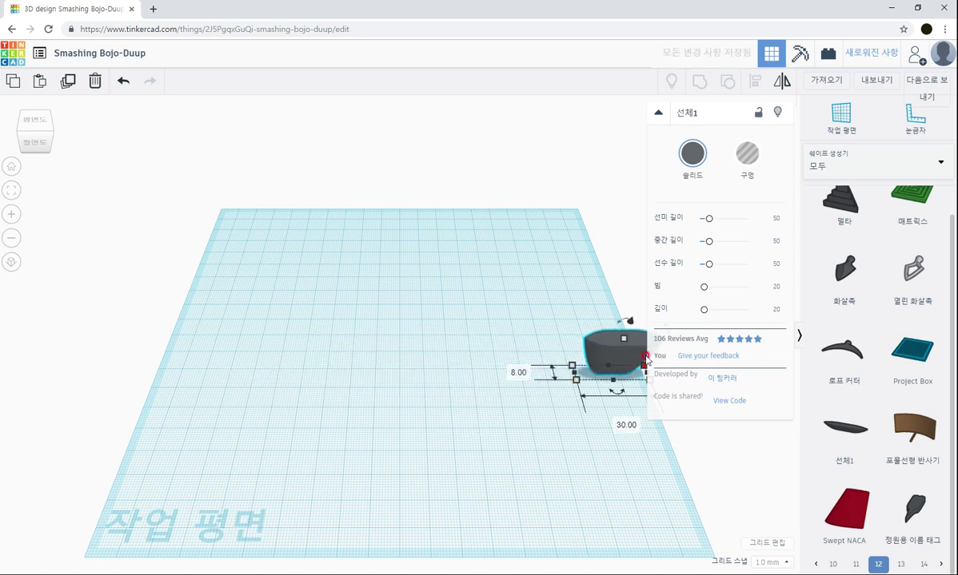
drag(646, 360, 365, 382)
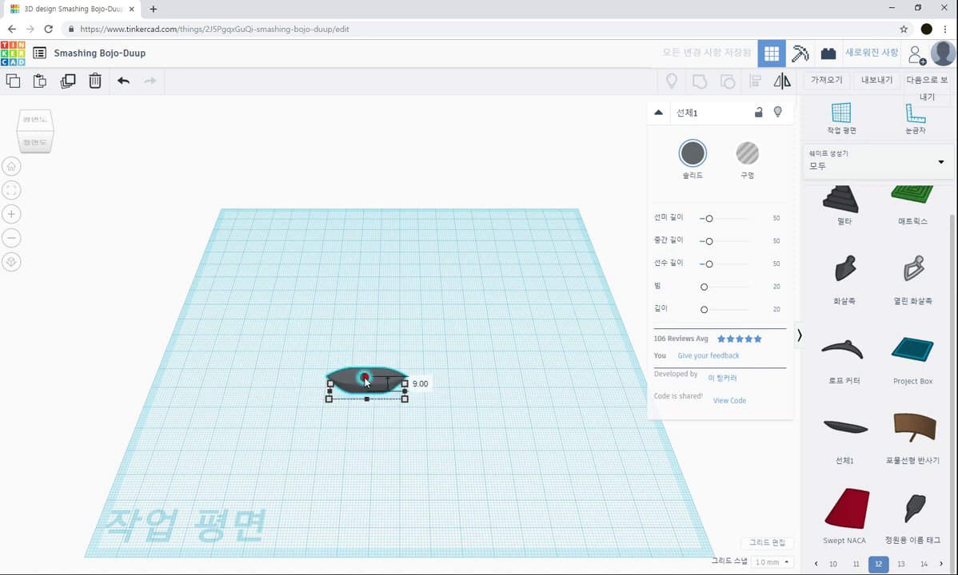
Narrow the hull to 5 mm and lower its height to about 6 mm
right_drag(311, 438, 438, 370)
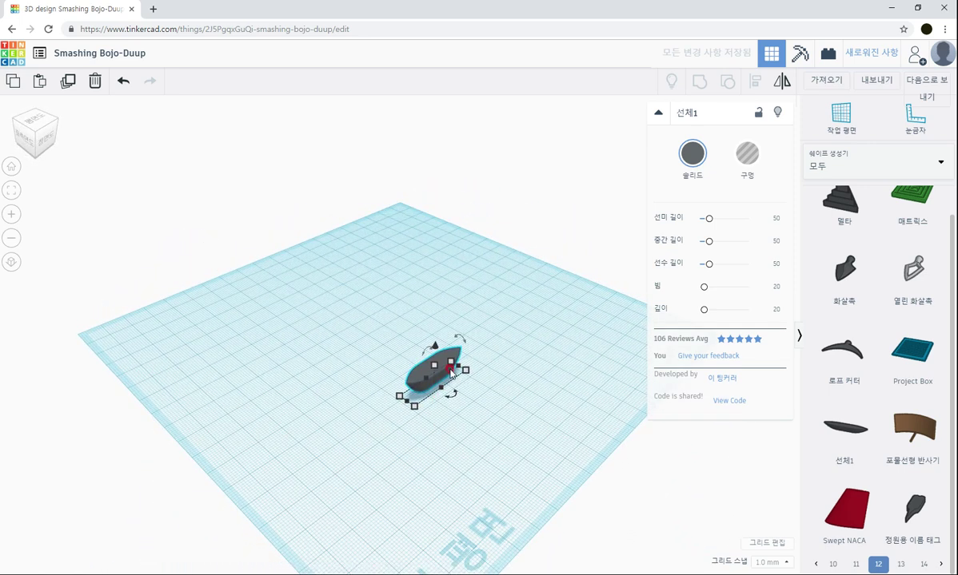
mouse_move(408, 412)
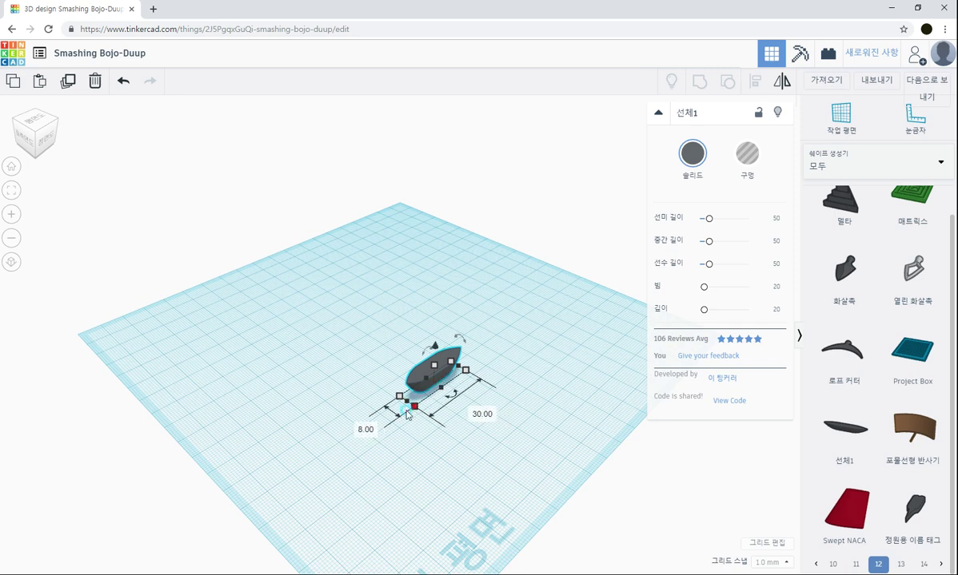
click(368, 429)
click(391, 420)
drag(432, 370, 431, 371)
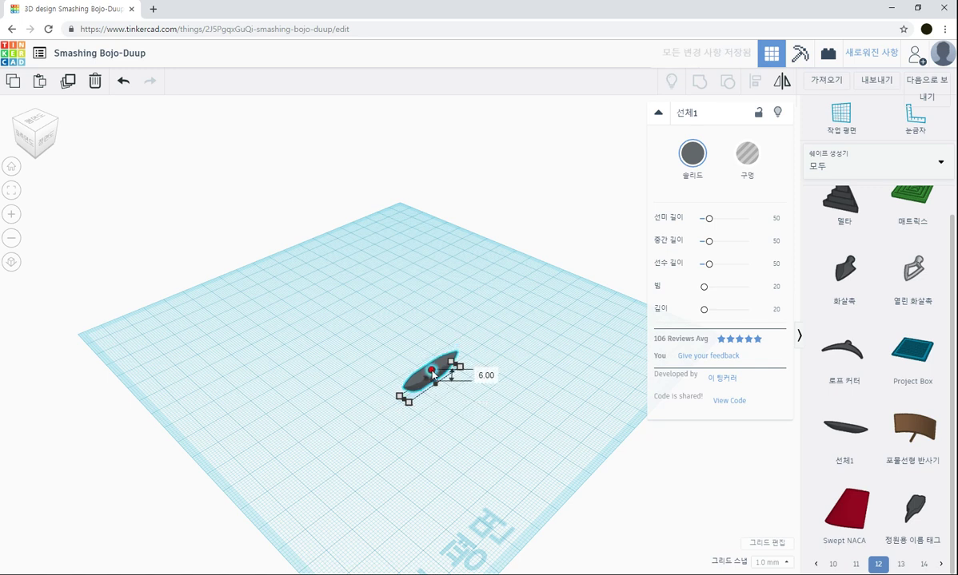
click(457, 430)
Add a solid cylinder (원통) from the 기본 쉐이프 (basic shapes) library to the workplane beside the hull
scroll(457, 426, up, 4)
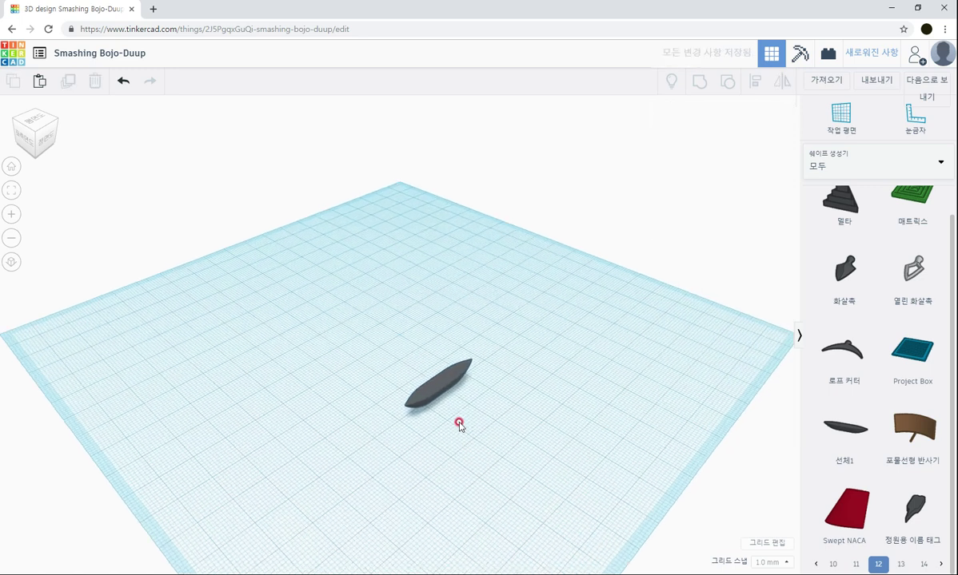
right_drag(511, 457, 513, 411)
click(472, 370)
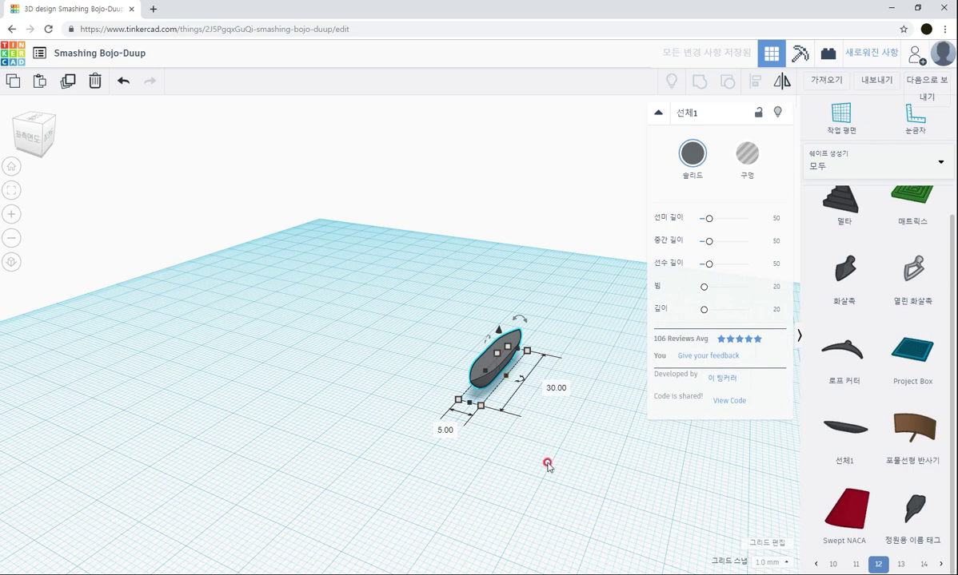
click(548, 465)
right_drag(548, 465, 703, 383)
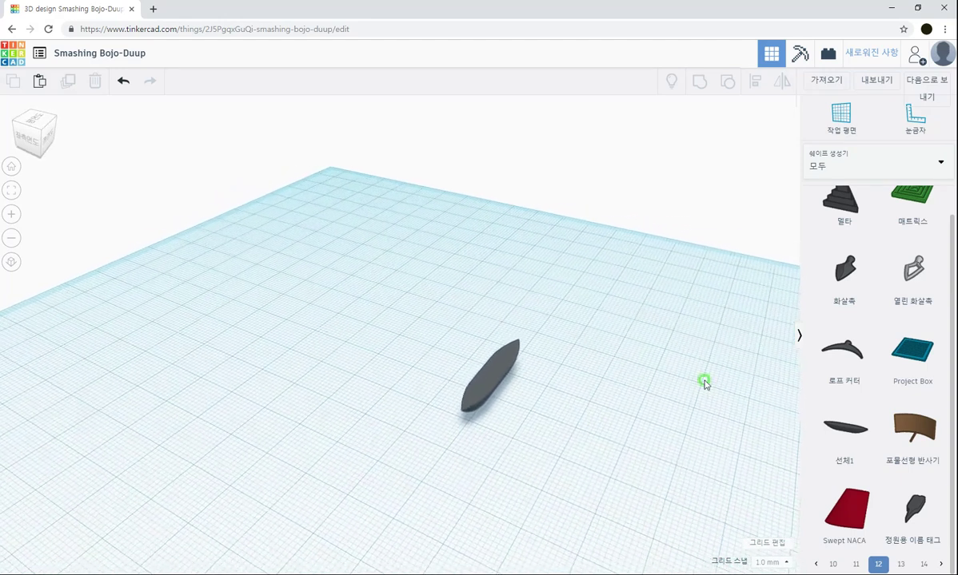
click(840, 128)
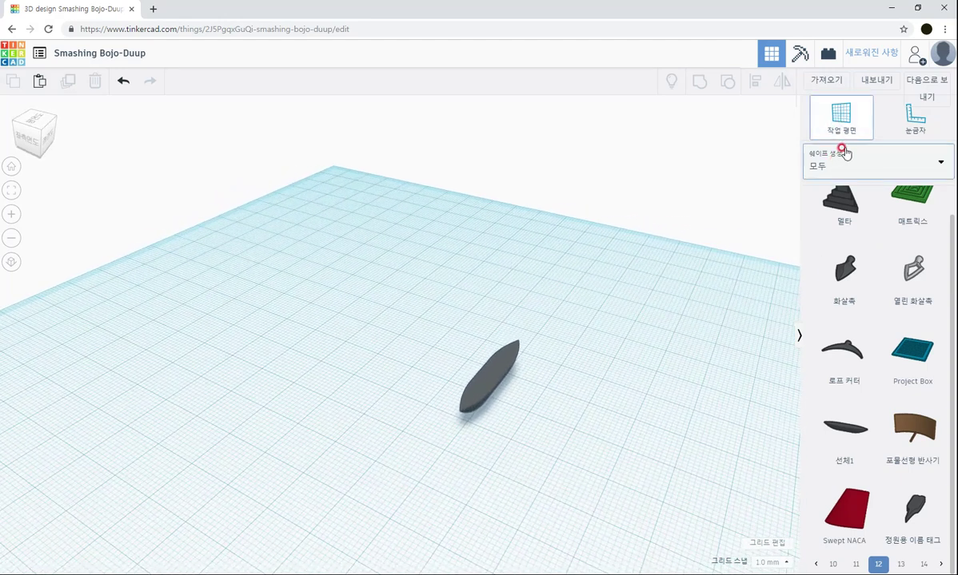
click(841, 163)
click(851, 205)
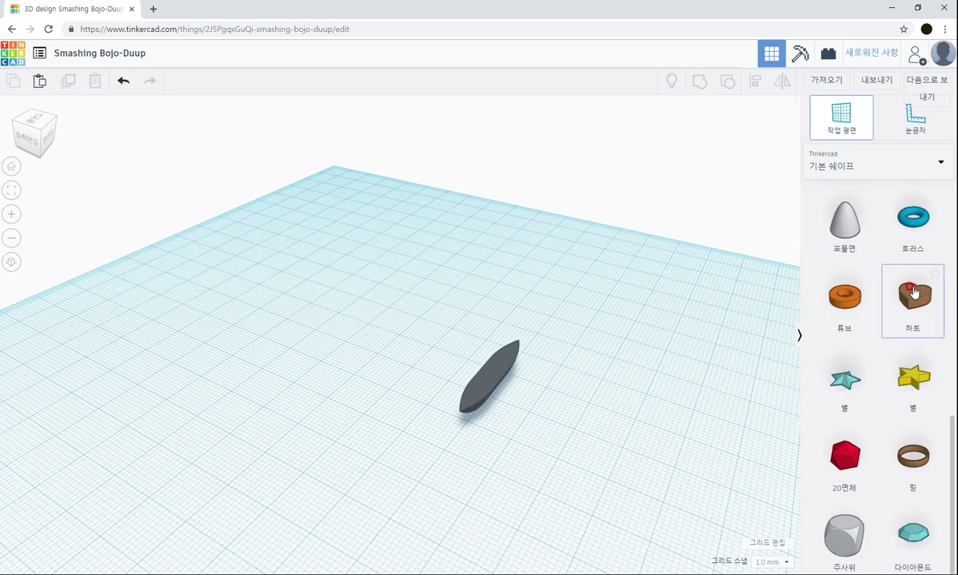
scroll(917, 297, up, 2)
scroll(918, 298, up, 5)
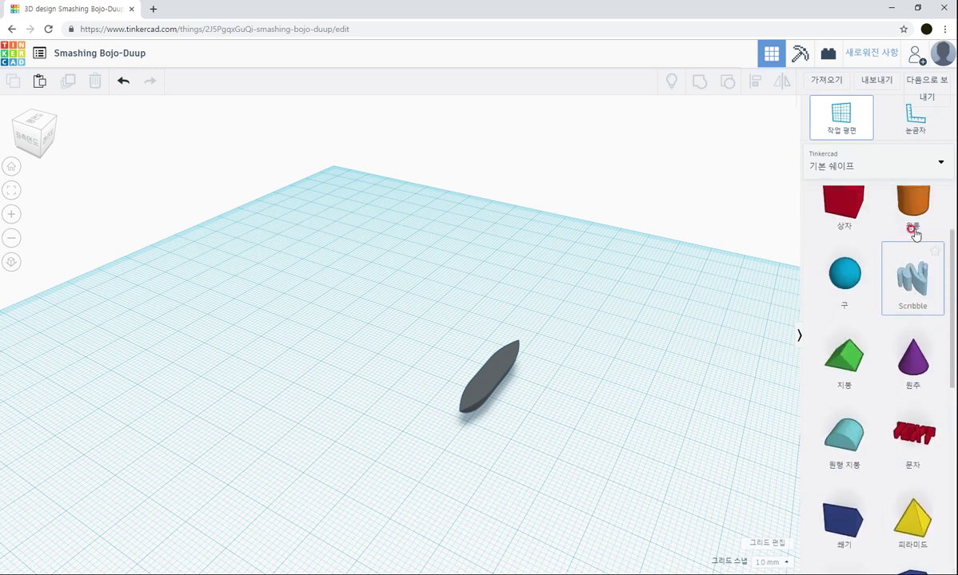
drag(876, 233, 514, 418)
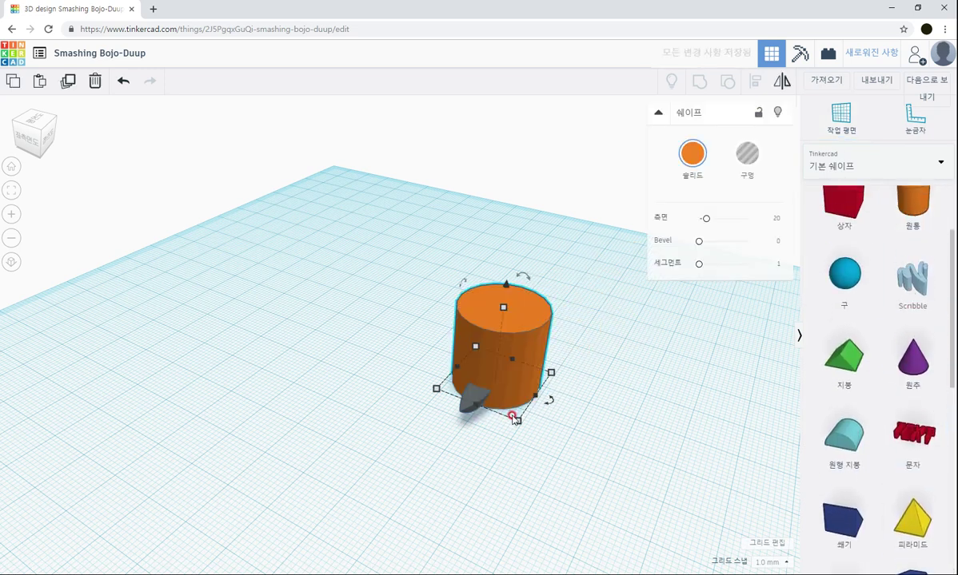
Set the cylinder's width and length to 2 mm each
click(519, 421)
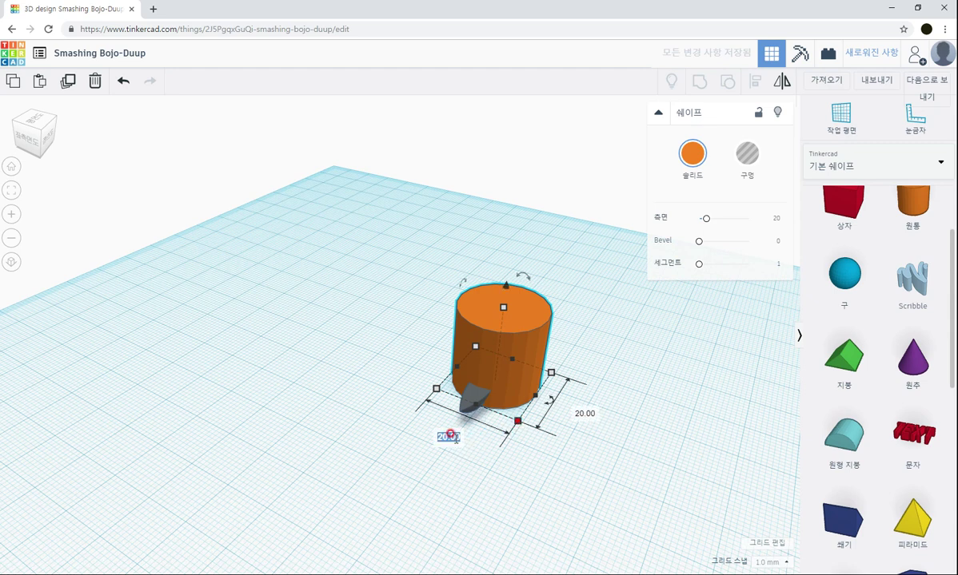
text(2)
key(Tab)
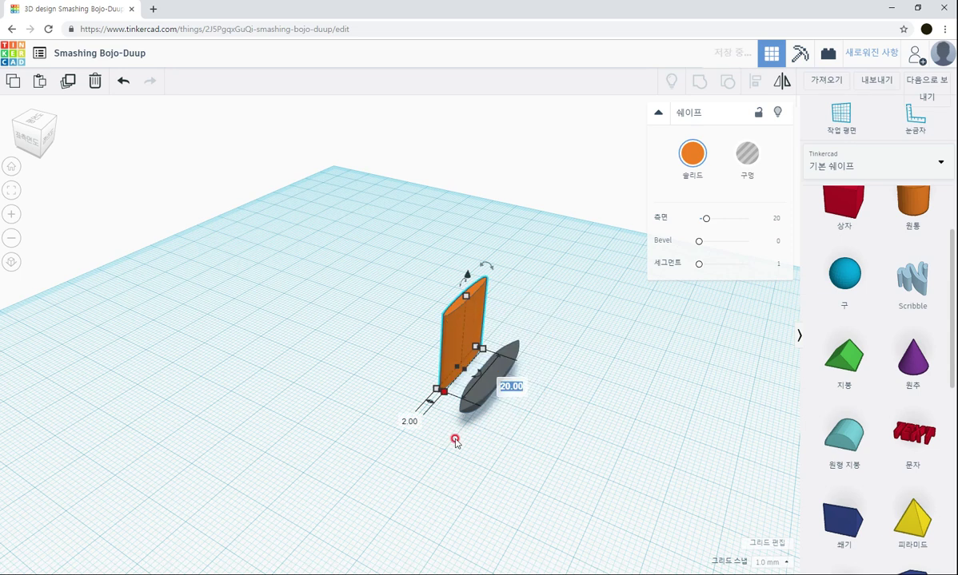
text(2)
key(Return)
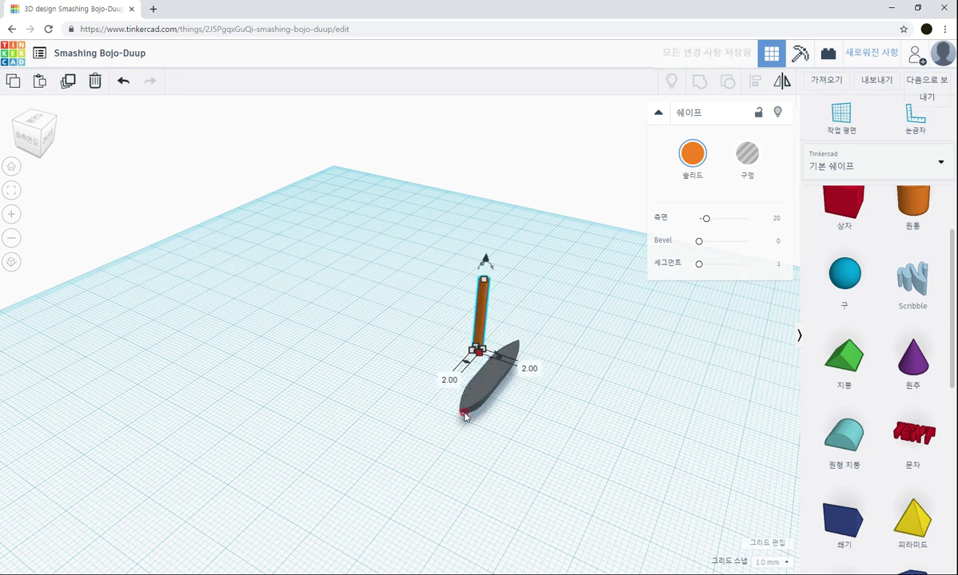
Move the thin cylinder onto the hull near one end and raise it 5 mm above the workplane
drag(484, 284, 481, 397)
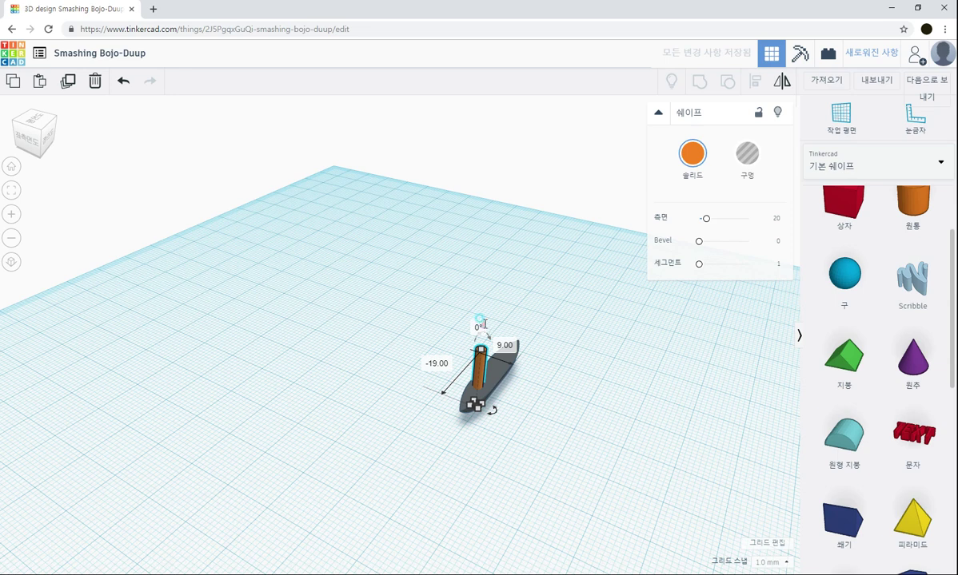
drag(481, 317, 501, 319)
right_drag(519, 320, 494, 368)
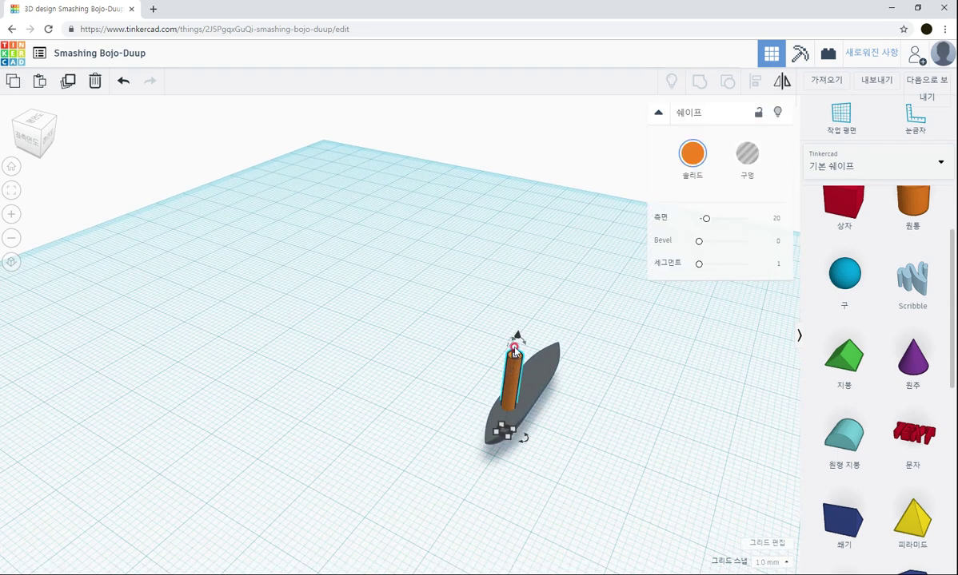
drag(517, 337, 517, 310)
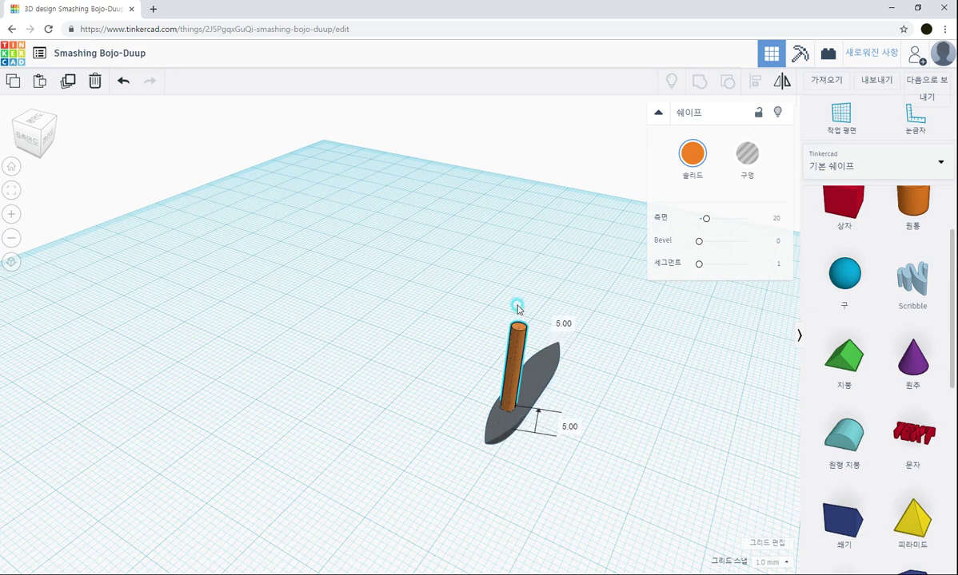
click(634, 455)
right_drag(634, 455, 547, 376)
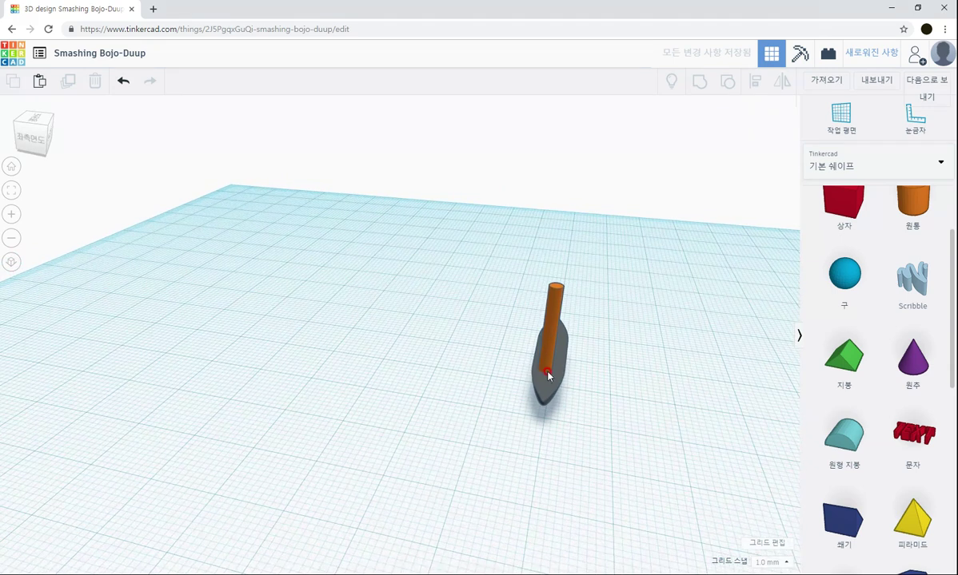
Align the upright cylinder and the hull to their common centre across the hull's width
click(546, 370)
drag(447, 257, 668, 423)
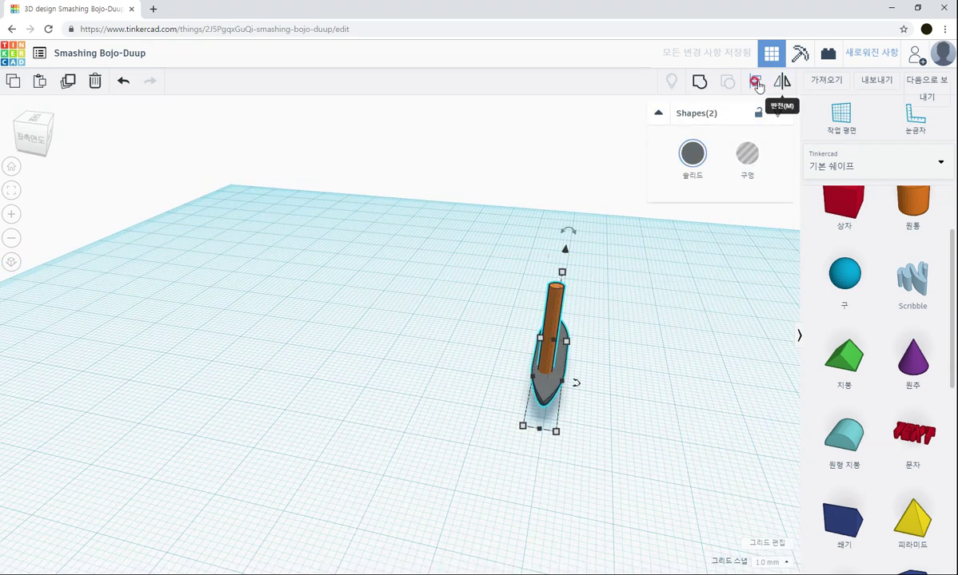
click(756, 83)
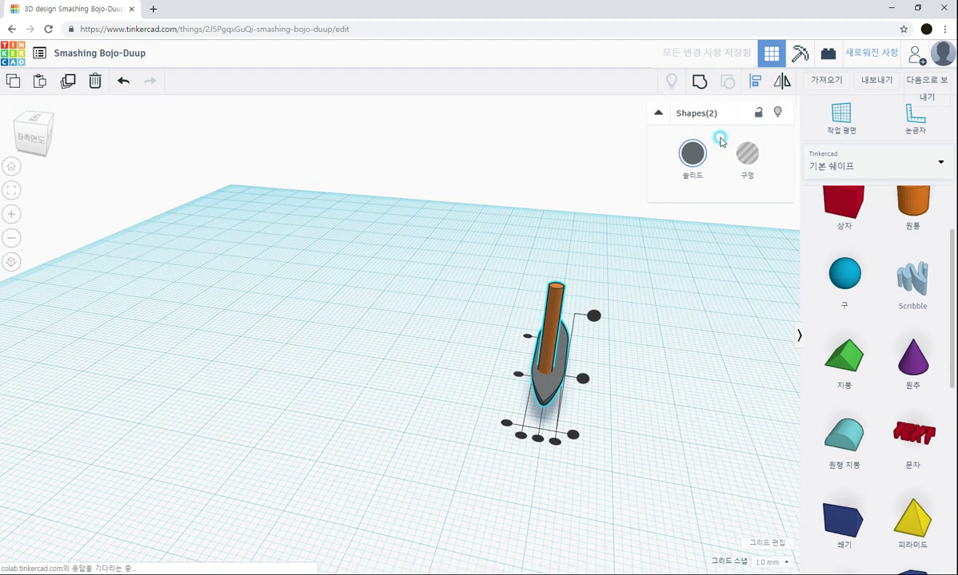
click(540, 438)
click(643, 400)
Copy the upright cylinder 11 mm along the hull to form a second one near the other end
right_drag(643, 400, 353, 410)
click(318, 394)
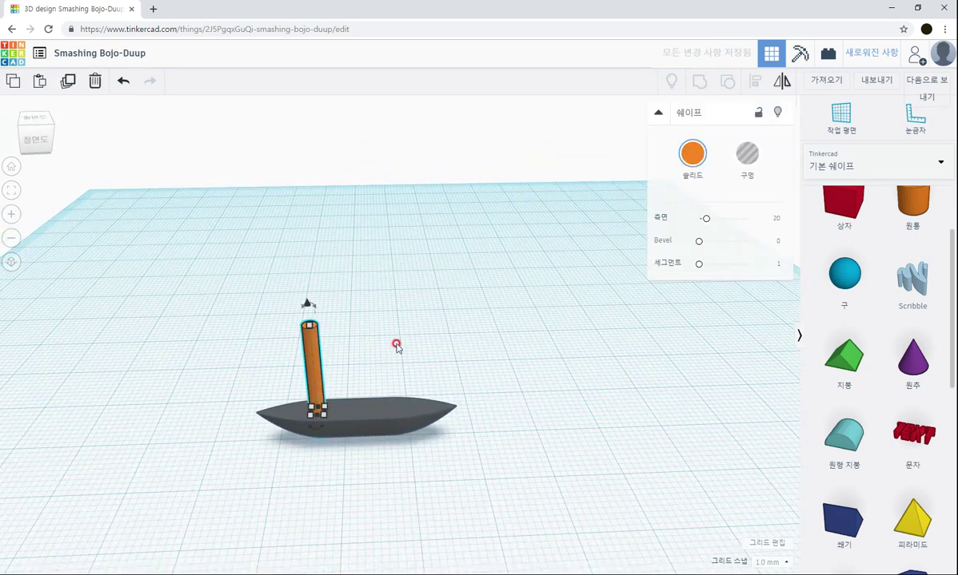
click(391, 355)
click(312, 368)
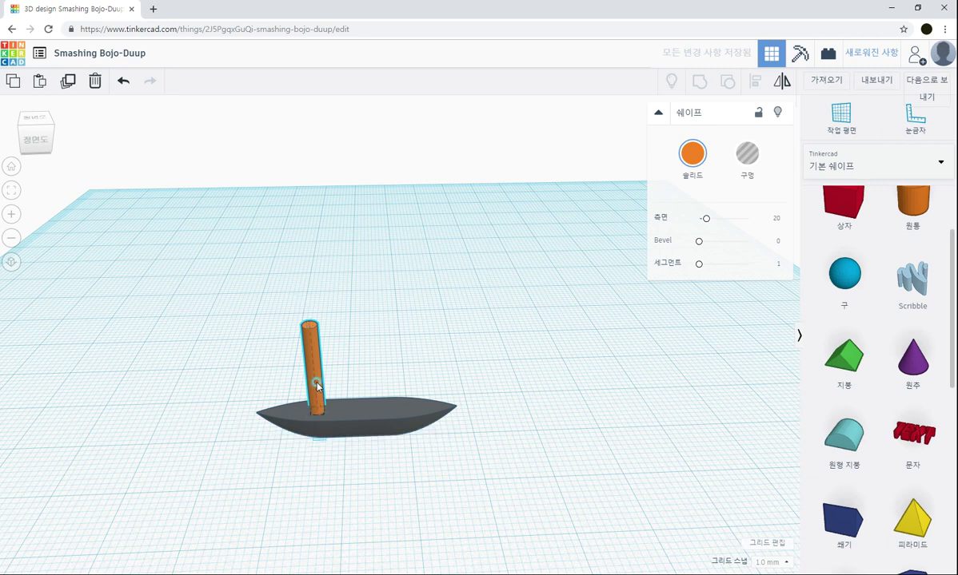
alt+drag(316, 385, 393, 389)
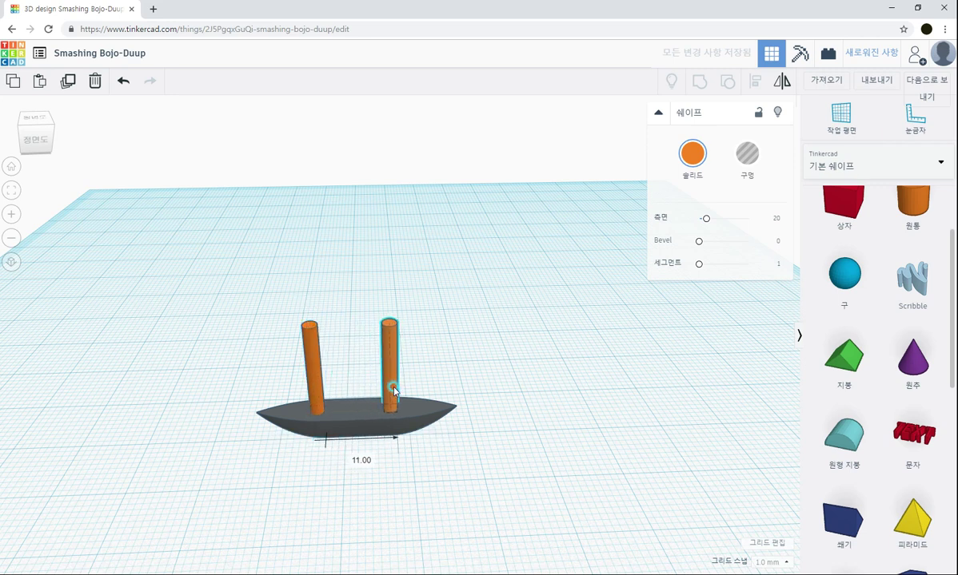
Group the two upright cylinders into one shape
drag(262, 320, 449, 370)
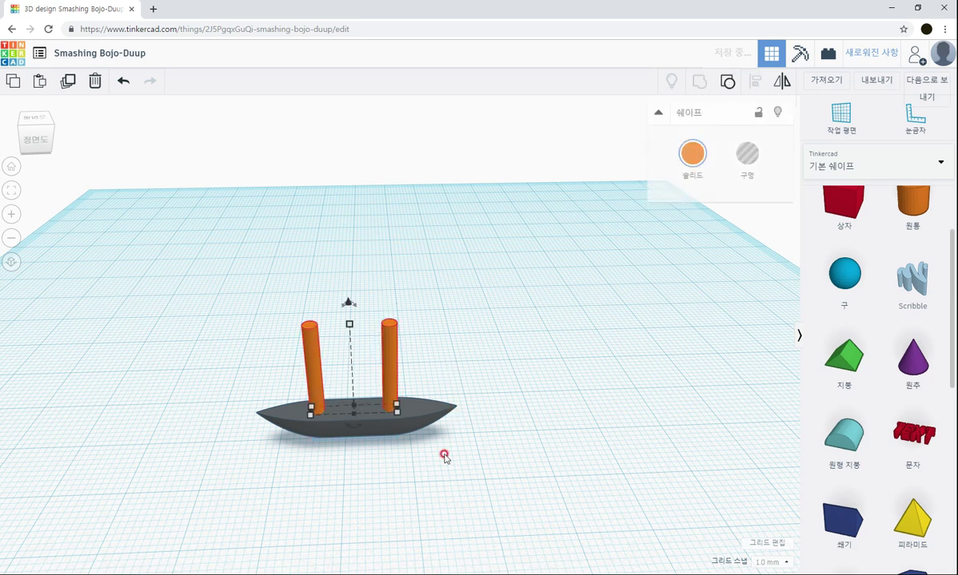
drag(328, 488, 483, 475)
right_drag(439, 481, 534, 471)
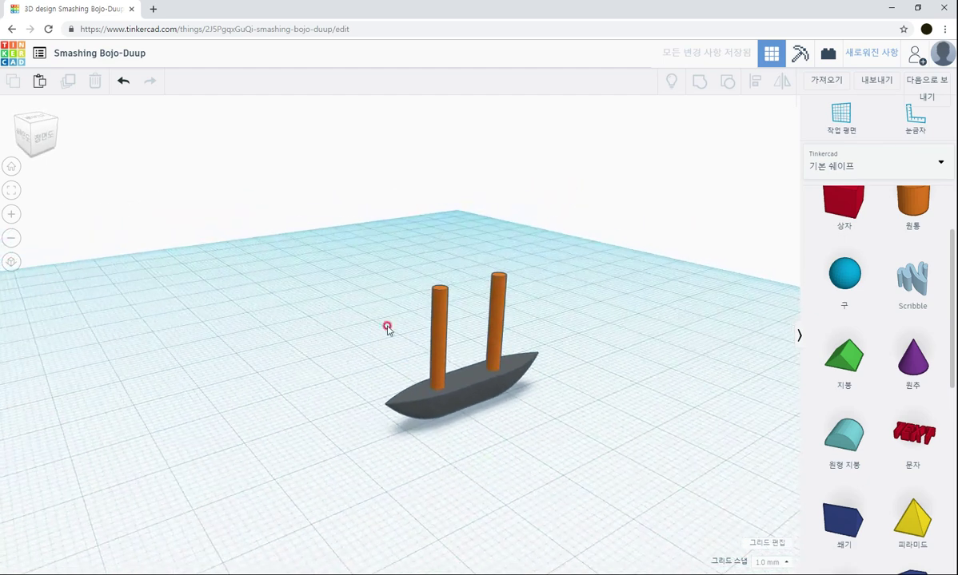
Group the hull with the cylinders and turn on multicolour so each part keeps its own colour
drag(349, 242, 545, 472)
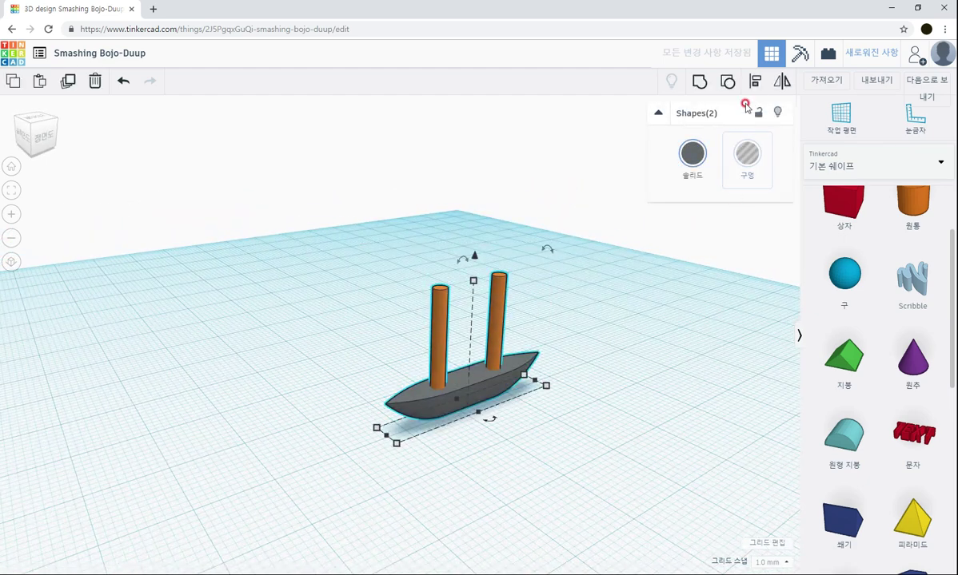
right_drag(547, 425, 625, 398)
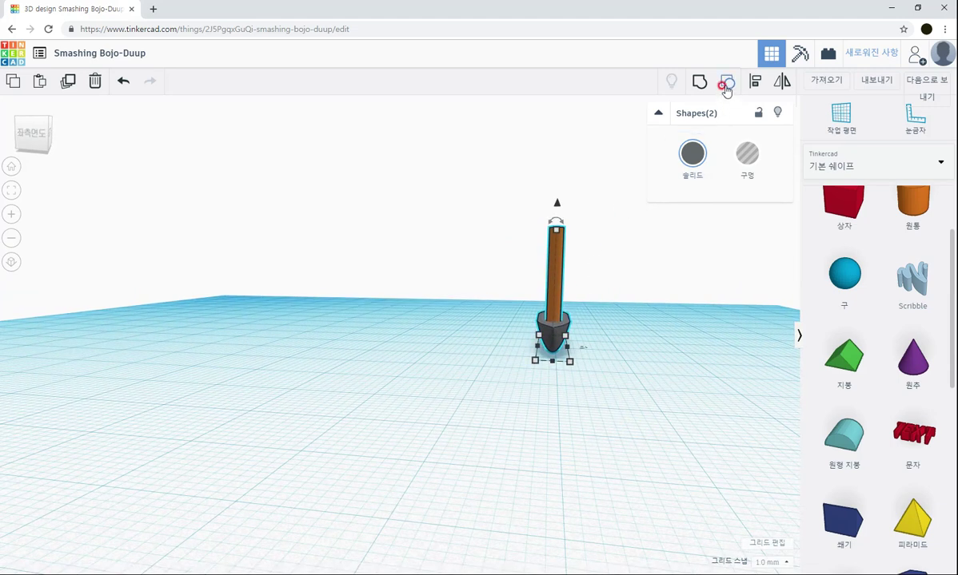
click(699, 81)
click(691, 154)
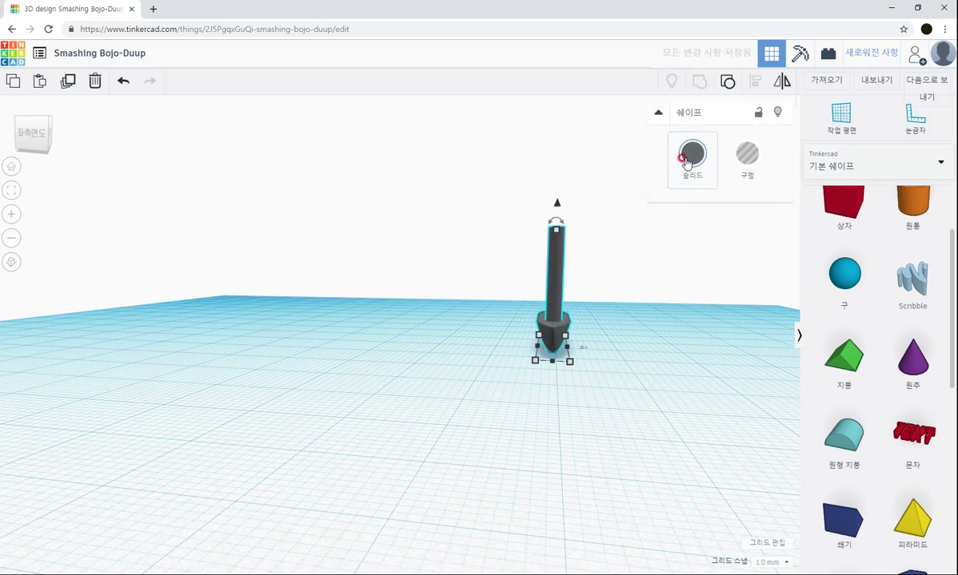
click(704, 311)
click(604, 243)
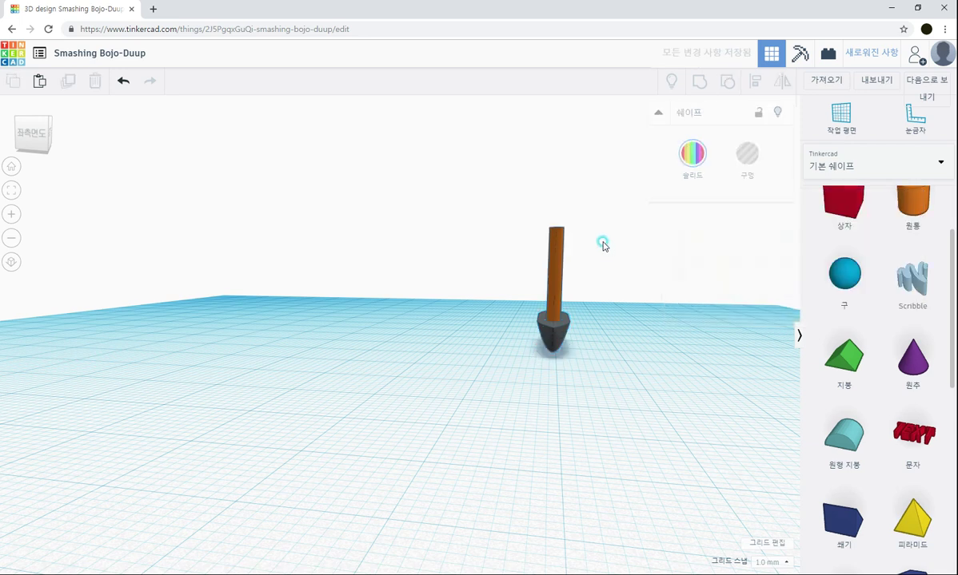
Tilt the grouped hull and cylinders sideways by -10° about the hull's long axis
click(558, 240)
drag(556, 224, 544, 230)
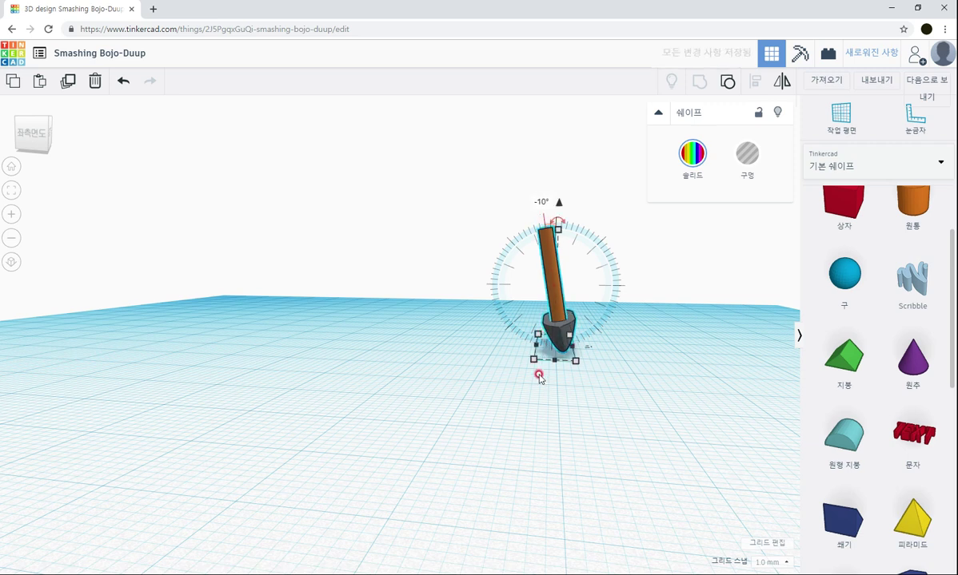
click(570, 401)
right_drag(572, 370, 585, 400)
Copy the tilted hull group about 23 mm sideways across the workplane
click(558, 339)
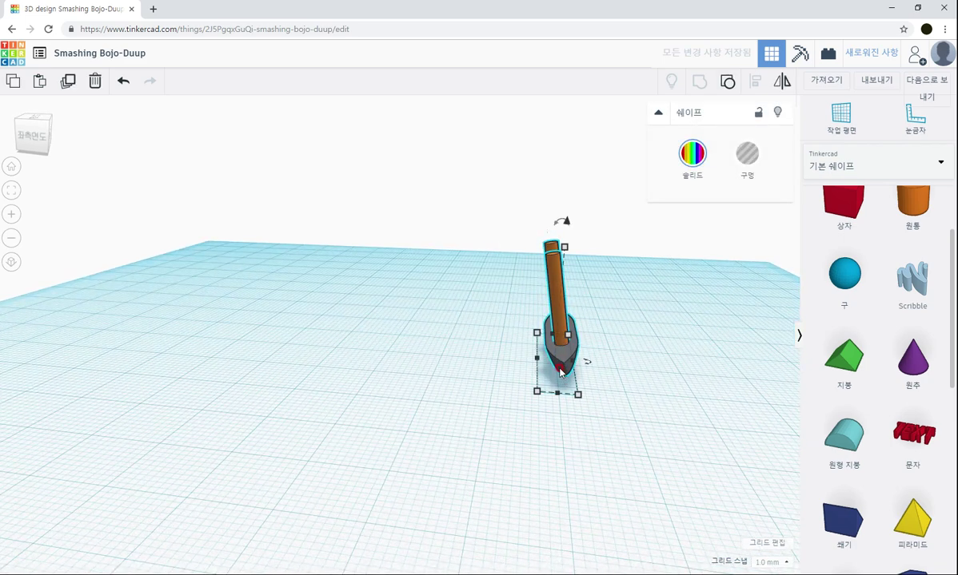
right_drag(561, 361, 207, 378)
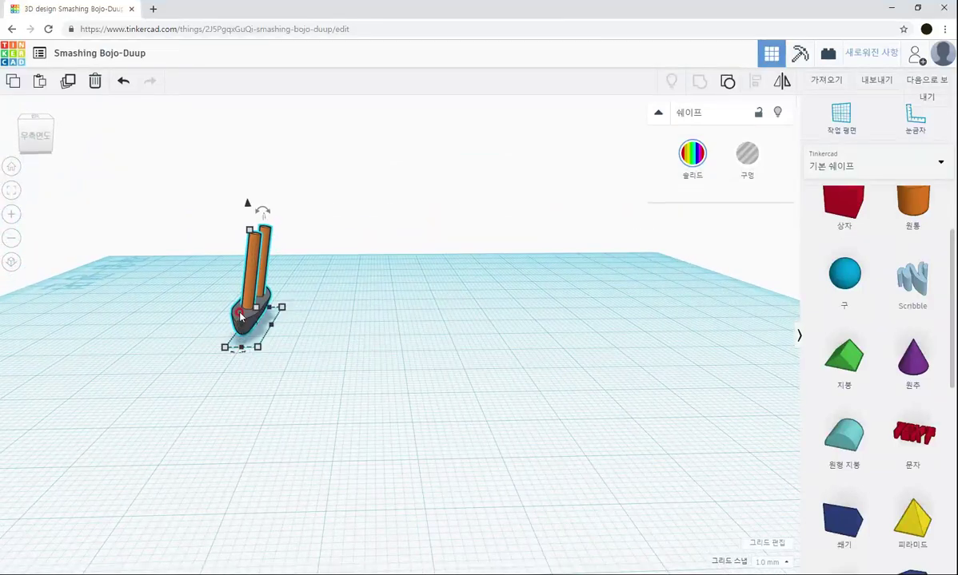
alt+drag(242, 317, 359, 321)
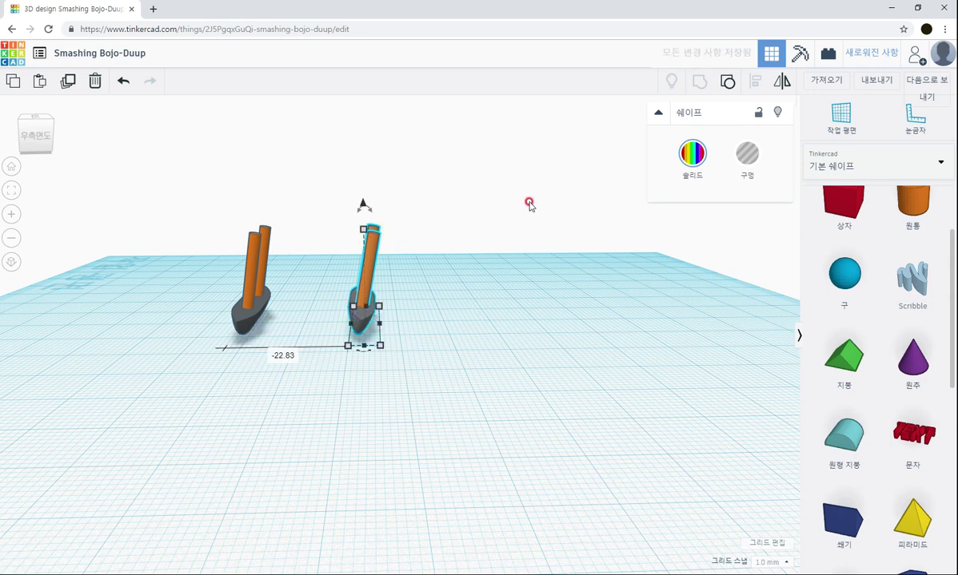
Mirror the copied hull group across its width so its cylinders lean towards the original
click(782, 80)
click(351, 314)
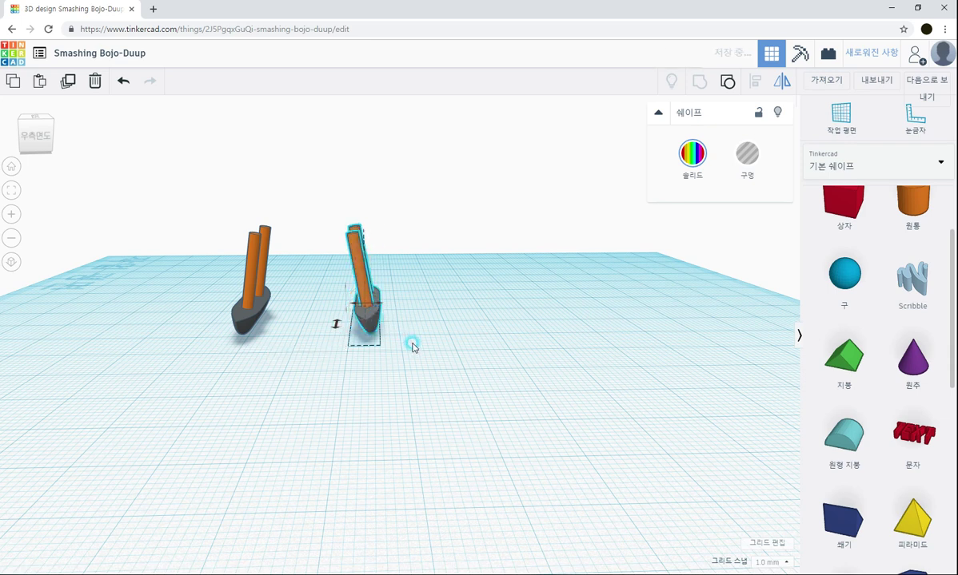
click(391, 410)
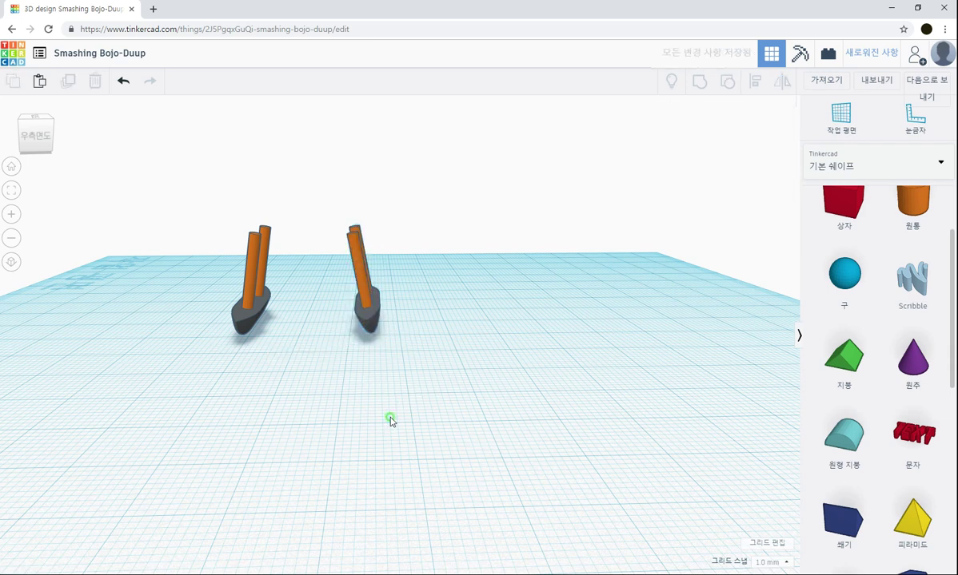
Shift the mirrored hull group slightly on the workplane beside the original
right_drag(390, 419, 384, 352)
click(367, 324)
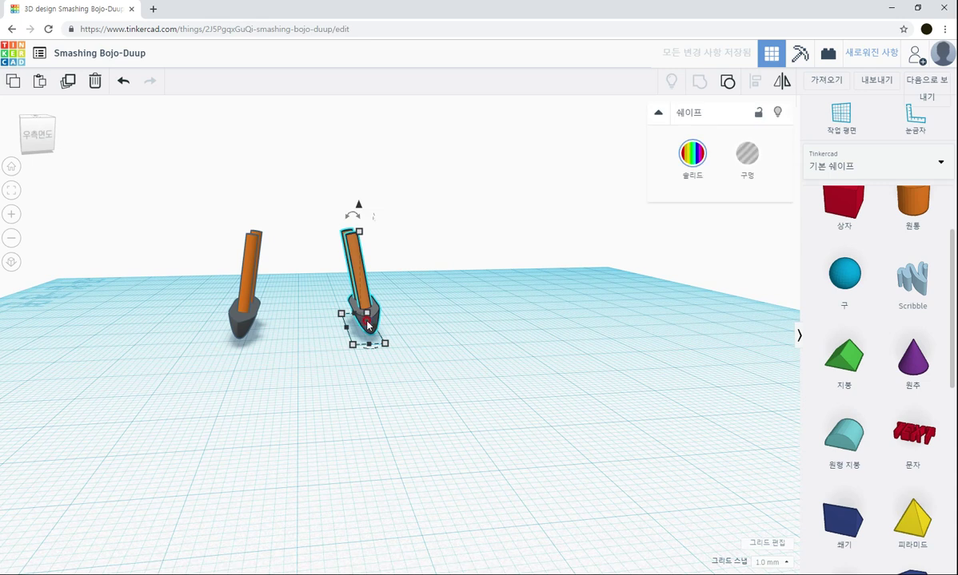
drag(369, 327, 364, 317)
click(337, 428)
right_drag(338, 427, 511, 470)
scroll(548, 483, down, 3)
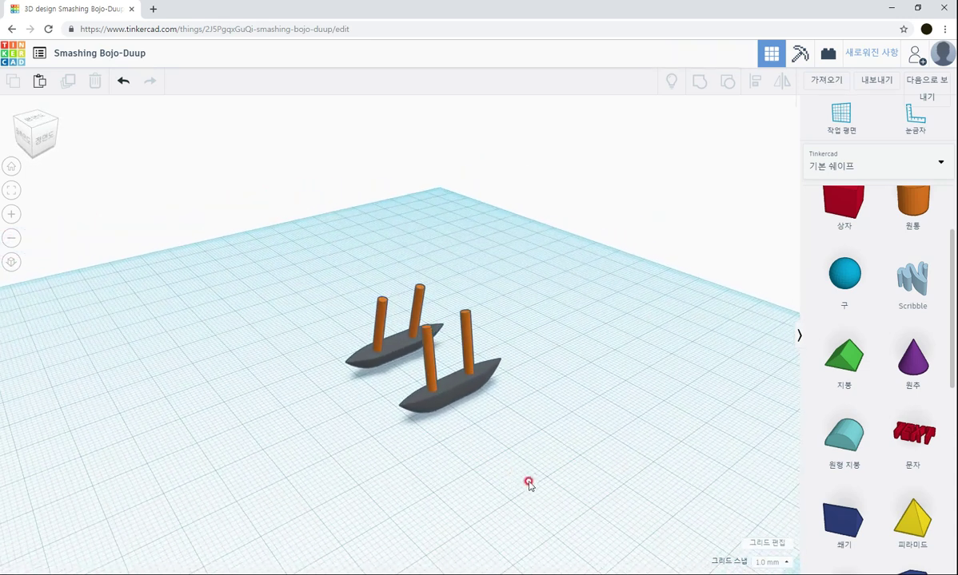
Add the 파인애플 (pineapple) shape from page 15 of the 모두 (all) shape generators between the two hulls
click(804, 169)
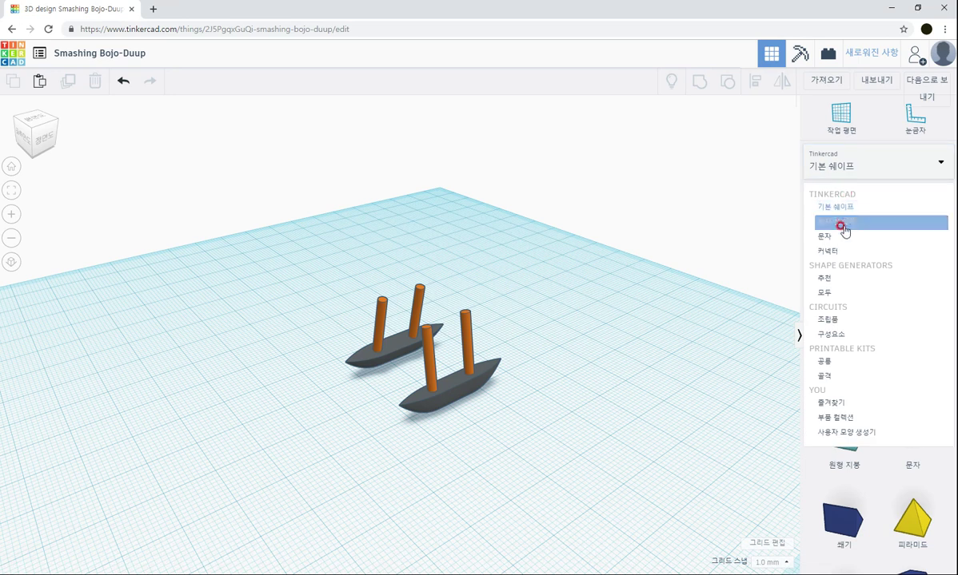
click(821, 301)
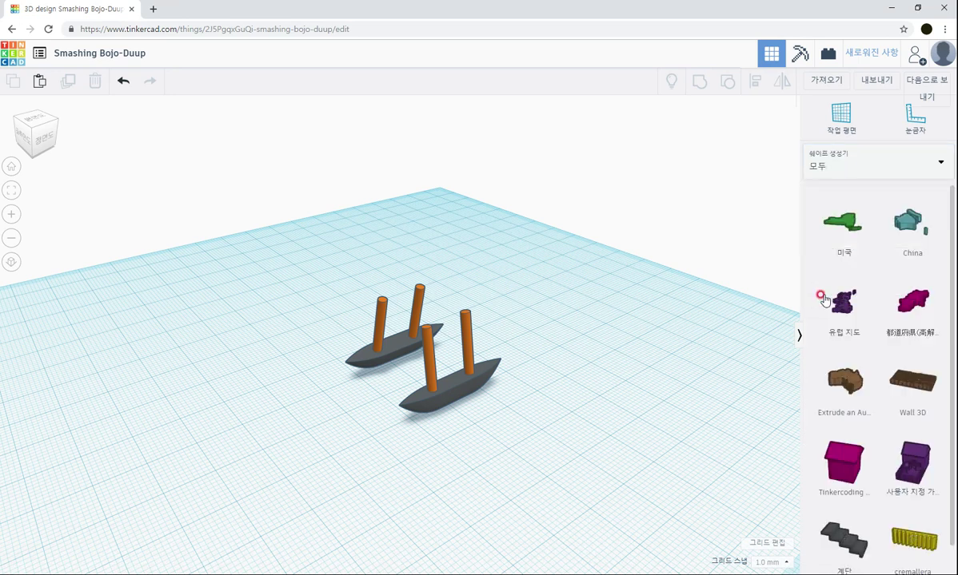
click(865, 167)
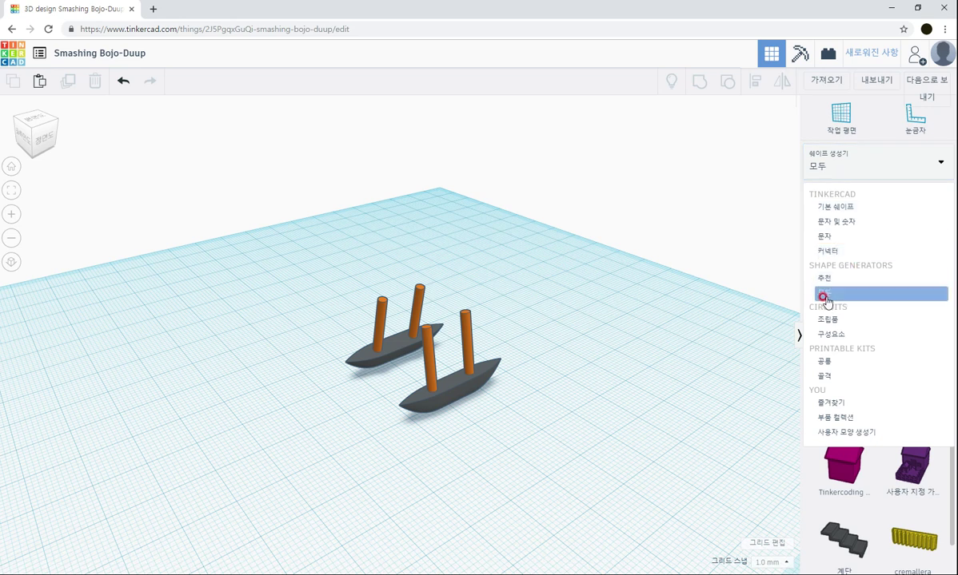
click(855, 293)
scroll(895, 480, down, 3)
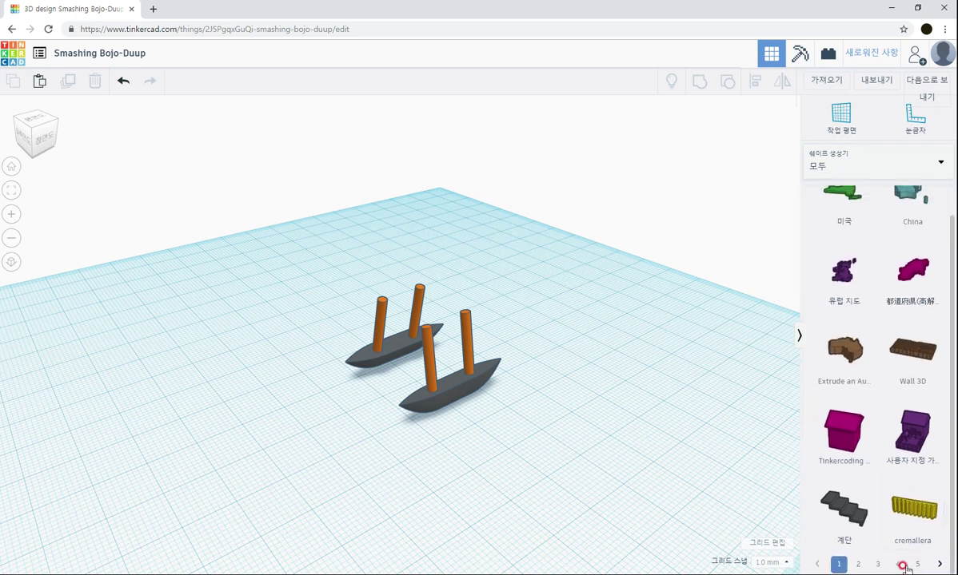
click(915, 564)
click(916, 565)
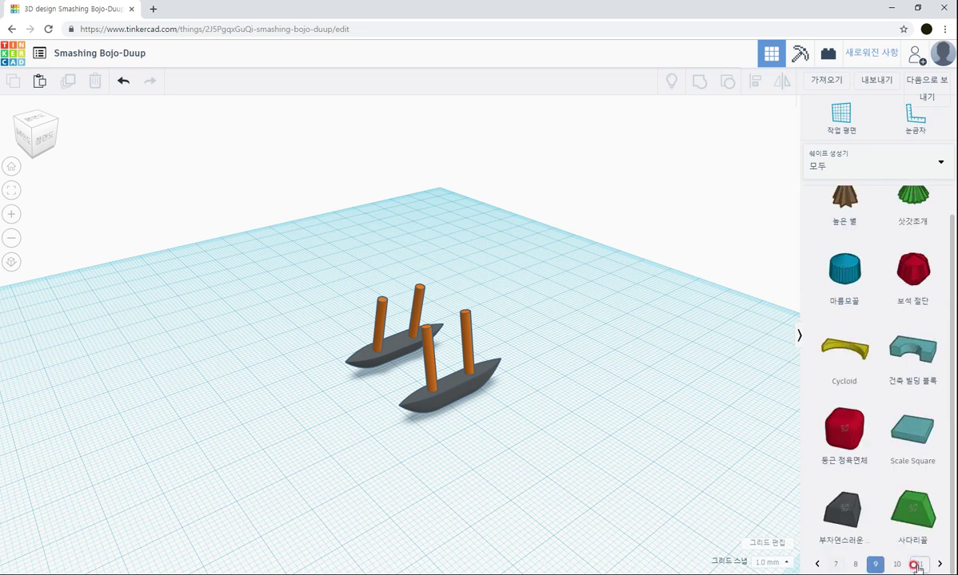
click(916, 565)
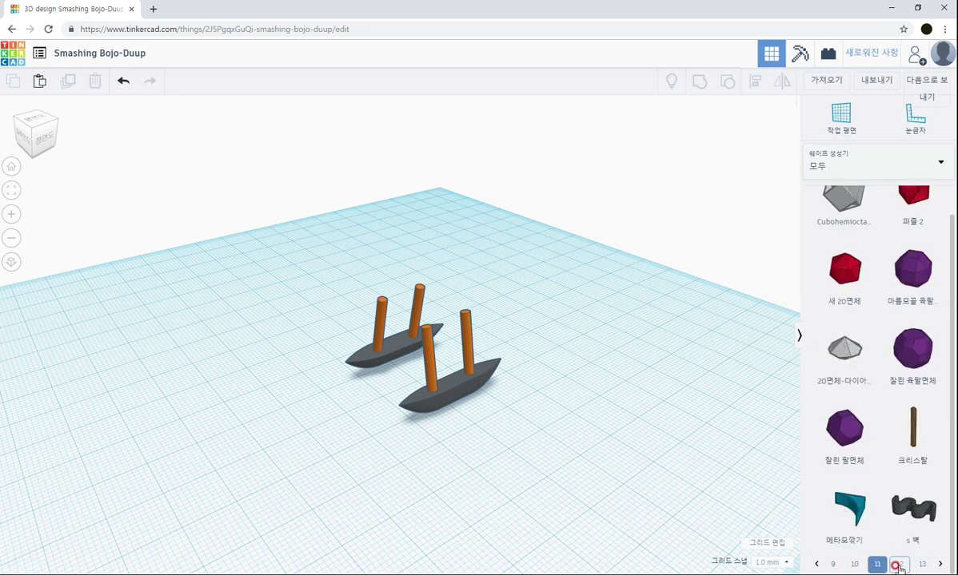
click(898, 565)
click(906, 565)
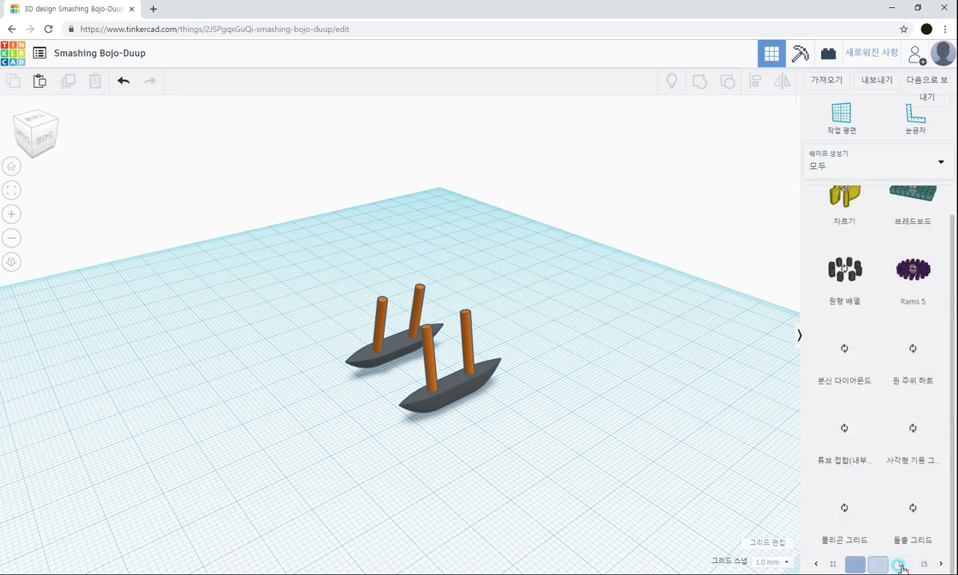
click(900, 565)
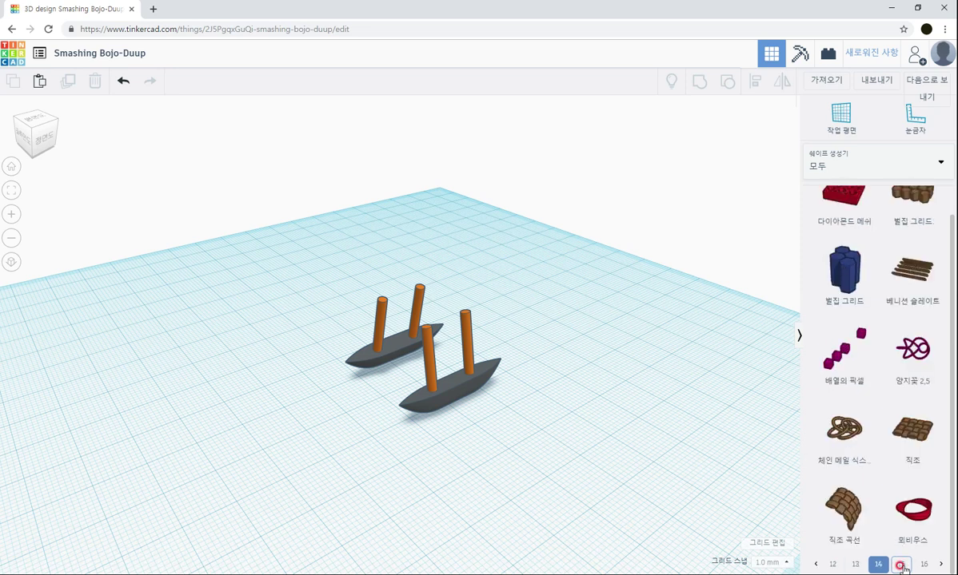
click(902, 565)
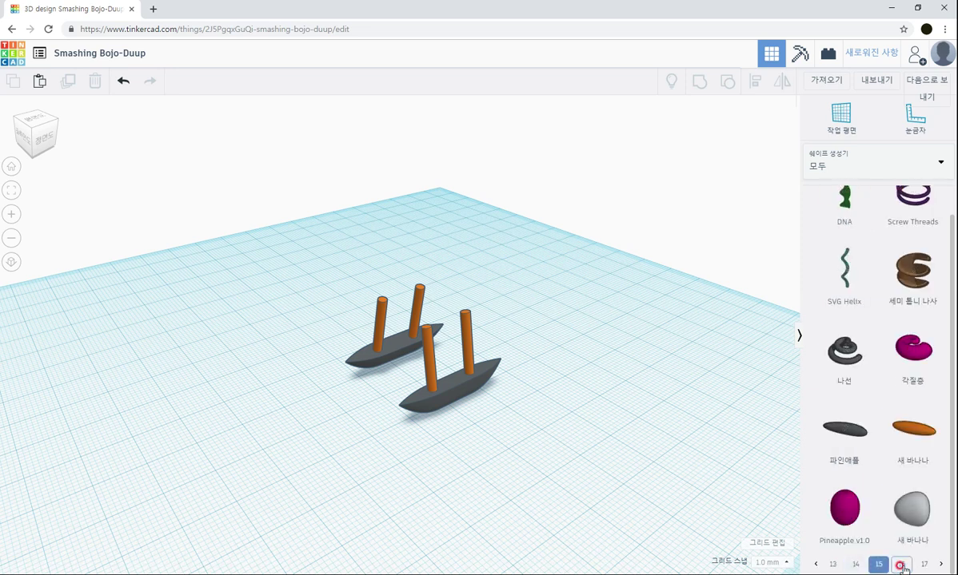
click(844, 450)
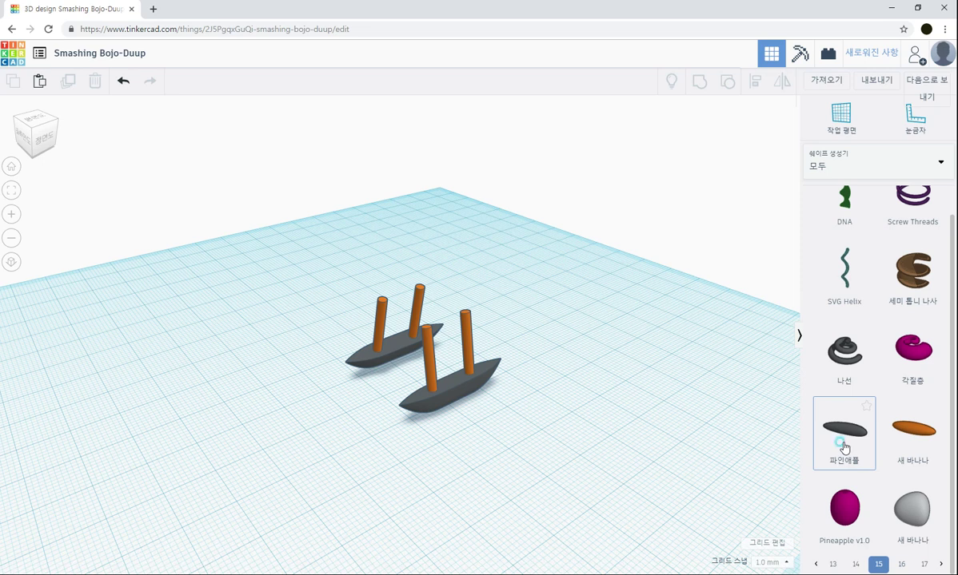
drag(843, 448, 413, 434)
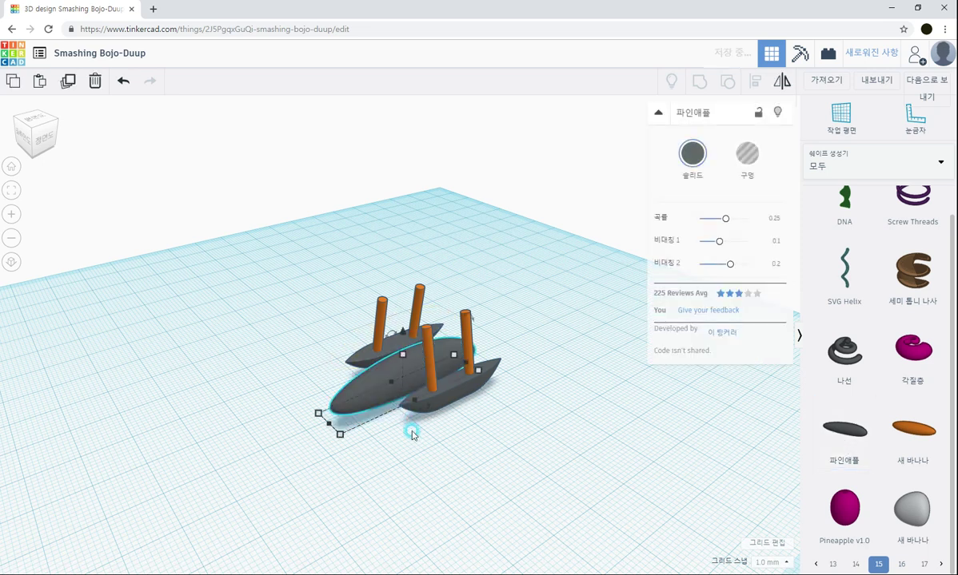
Set the 파인애플 shape's 곡률 (curvature) to 0.1, 비대칭 1 (asymmetry 1) to 0 and 비대칭 2 to -0.75
click(724, 236)
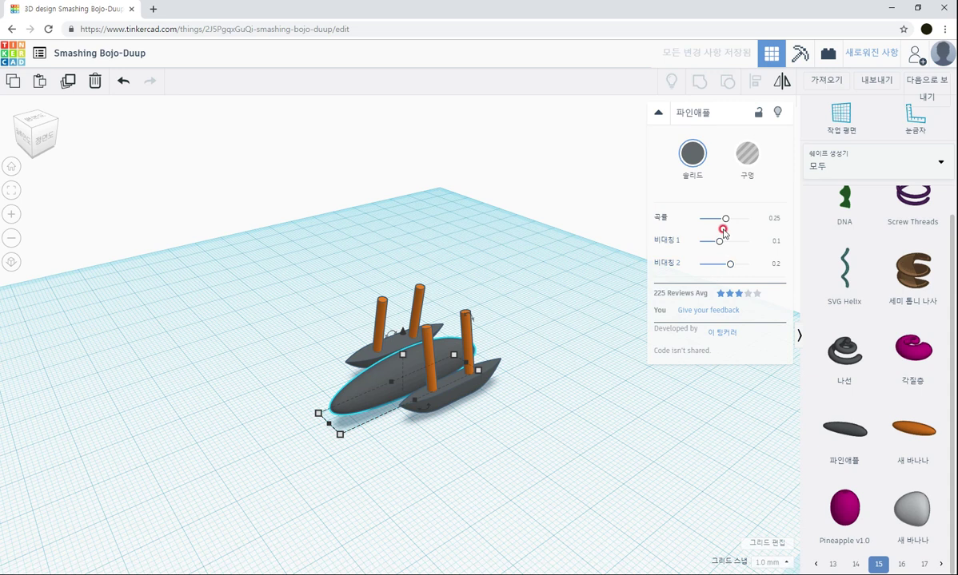
click(769, 219)
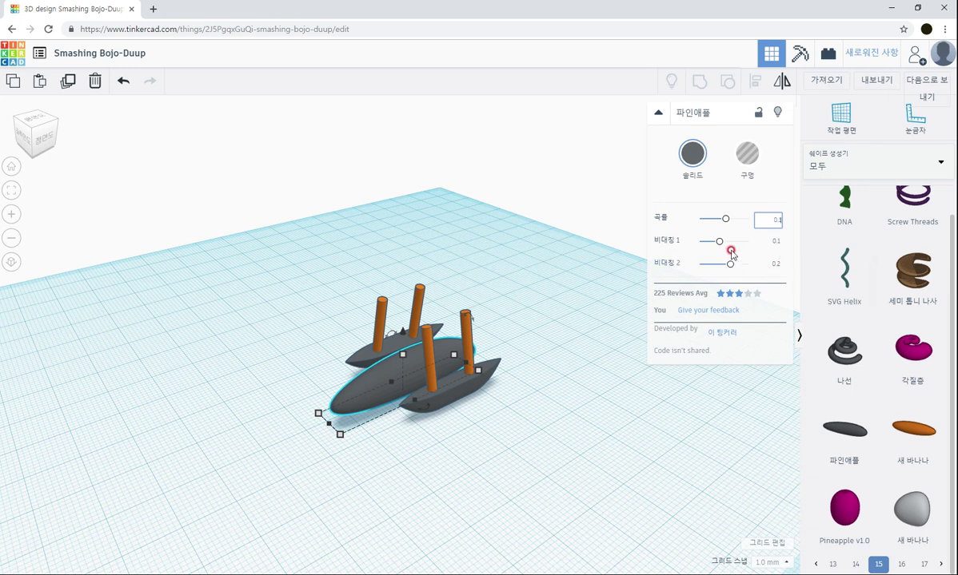
click(772, 243)
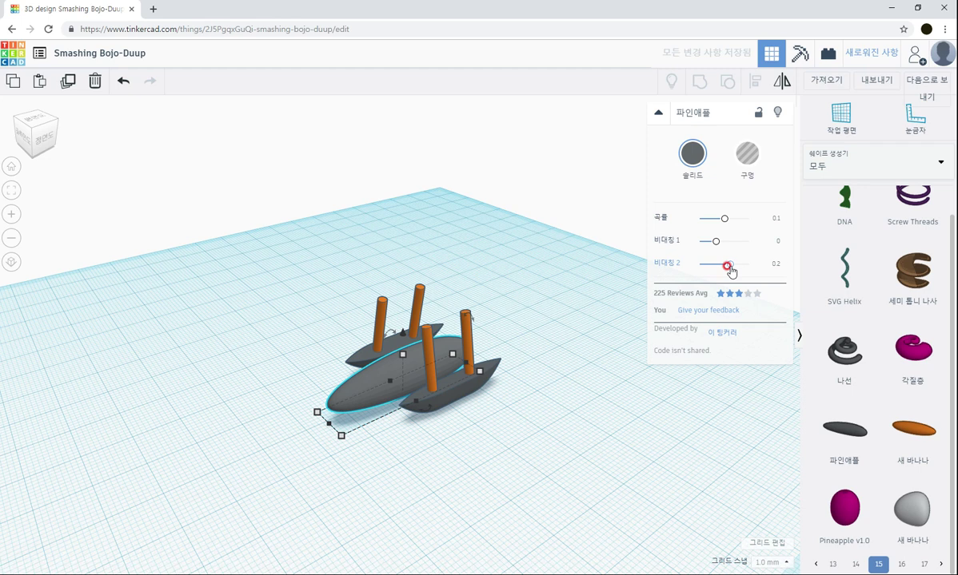
click(775, 265)
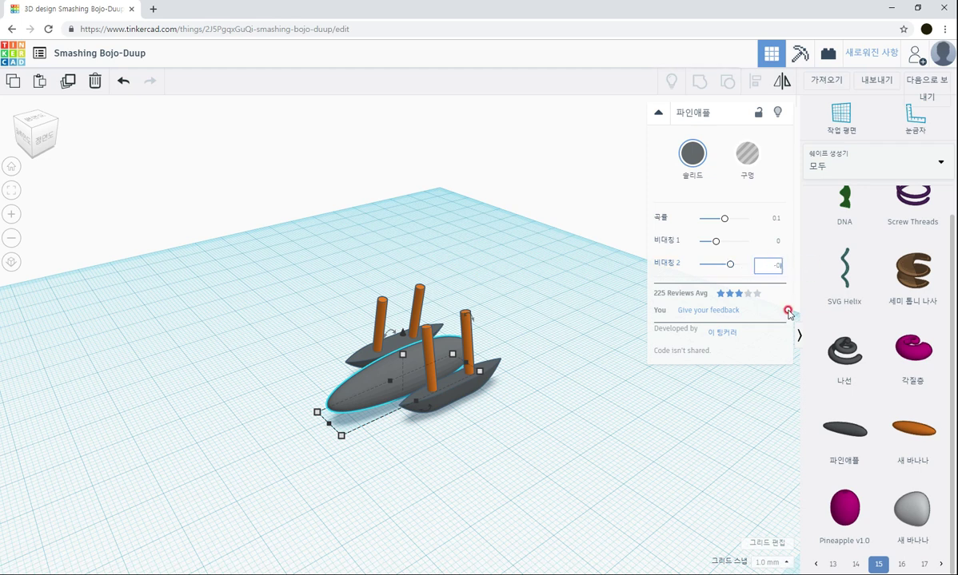
text(-0.75)
key(Return)
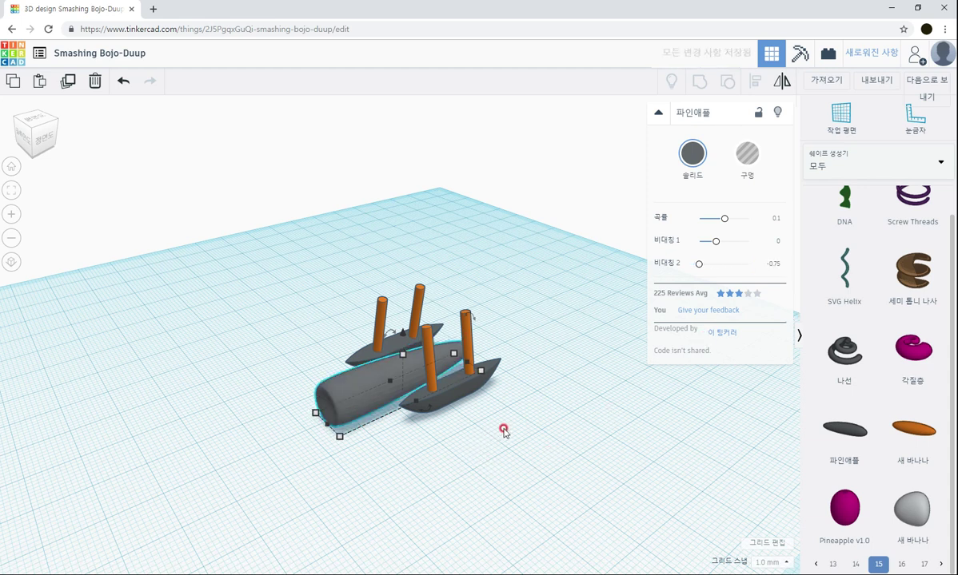
Shift the 파인애플 shape about 7 mm lengthwise so it sits between the two hulls
right_drag(488, 468, 316, 403)
drag(345, 409, 363, 400)
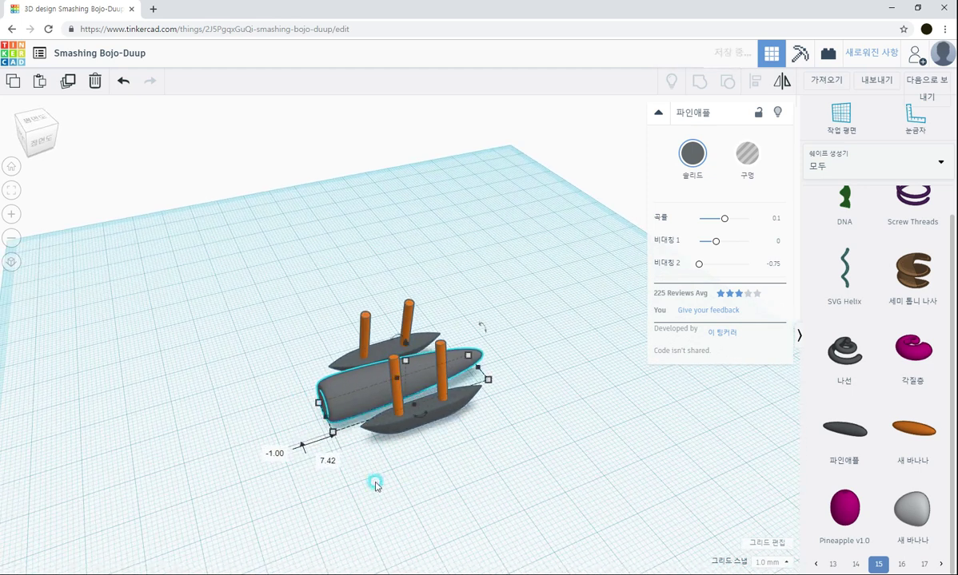
right_drag(374, 482, 499, 481)
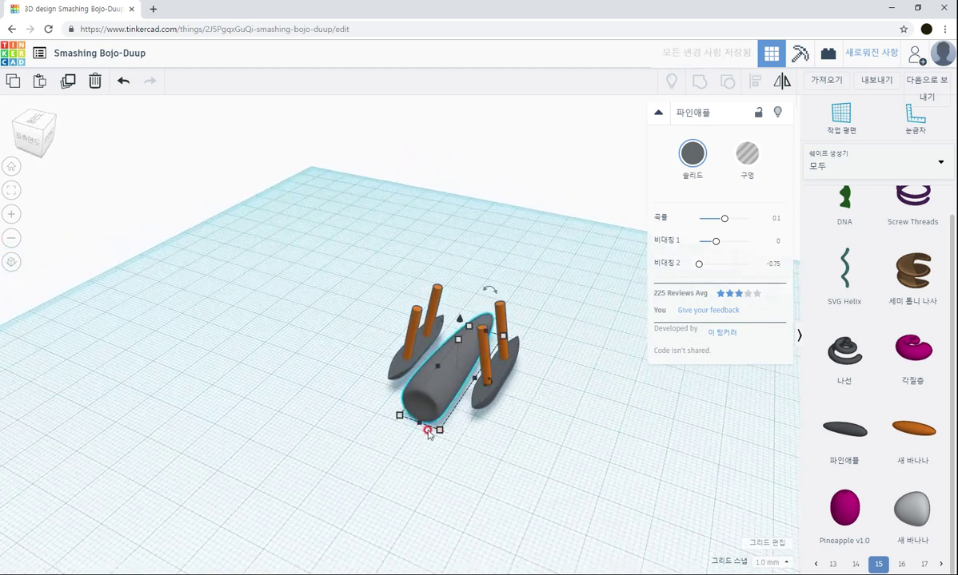
right_drag(434, 426, 501, 364)
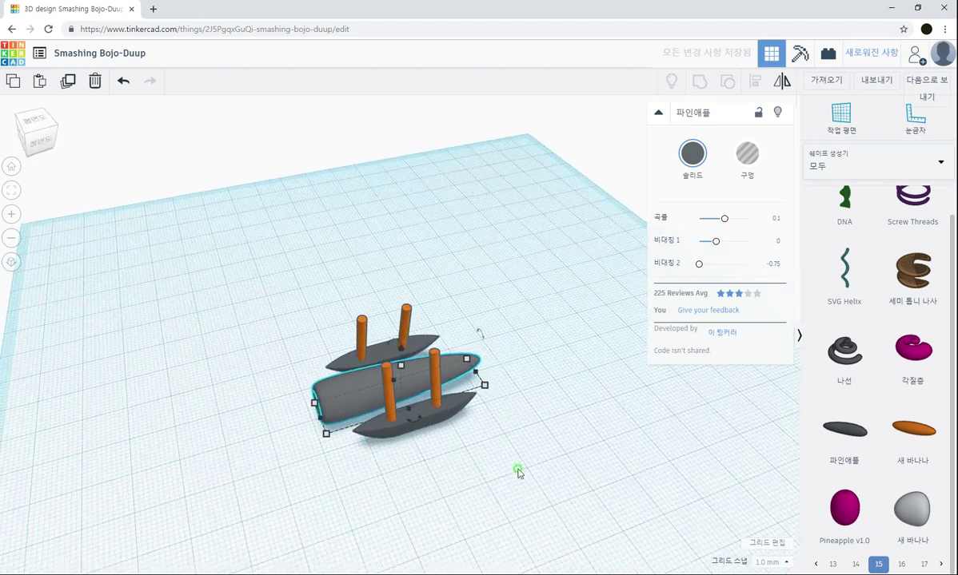
Resize the 파인애플 body to 20 mm wide, 60 mm long and 20 mm high
right_drag(518, 473, 456, 466)
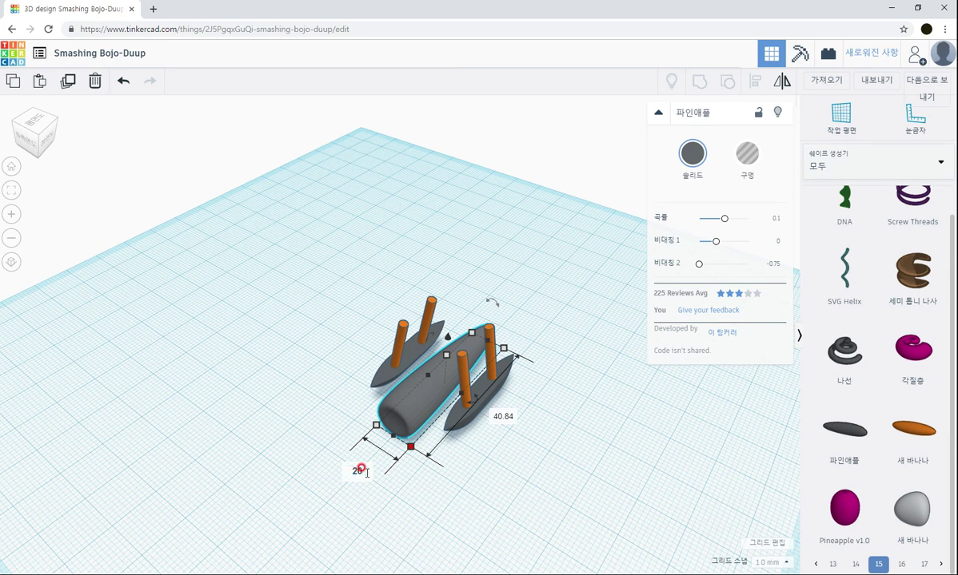
key(Tab)
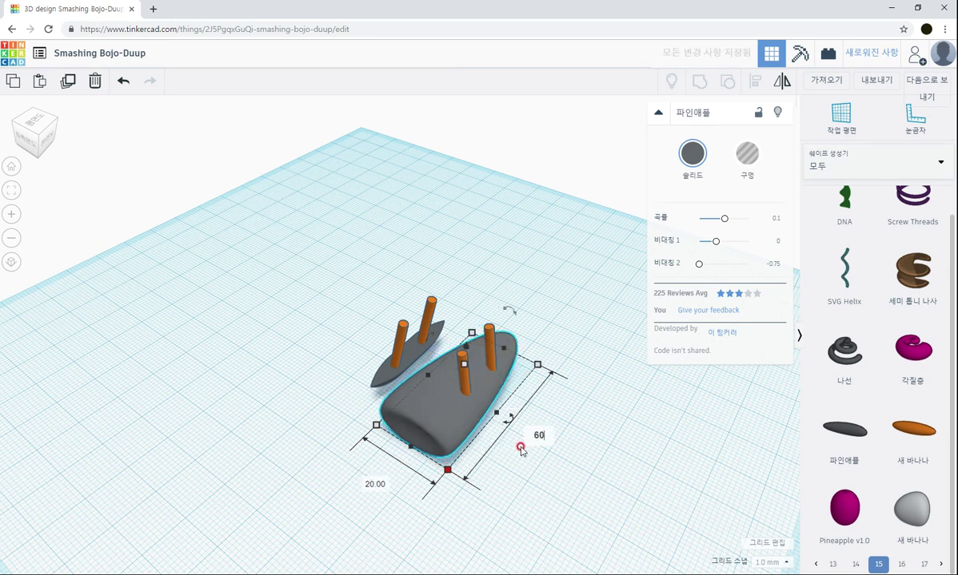
key(Return)
right_drag(485, 493, 406, 331)
drag(397, 320, 400, 269)
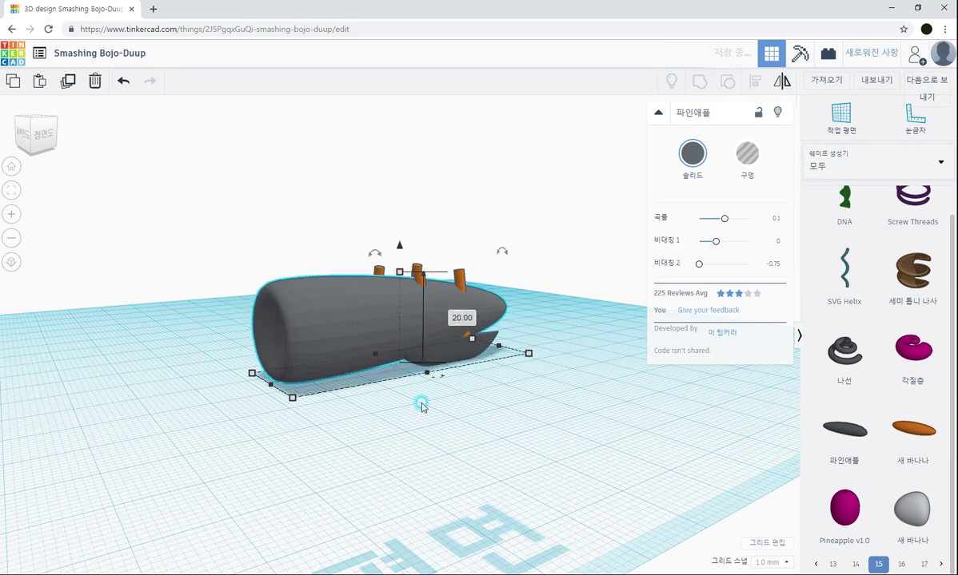
Move the enlarged 파인애플 body back over the gap between the hulls and raise it 14 mm above the workplane
click(391, 427)
right_drag(391, 427, 473, 482)
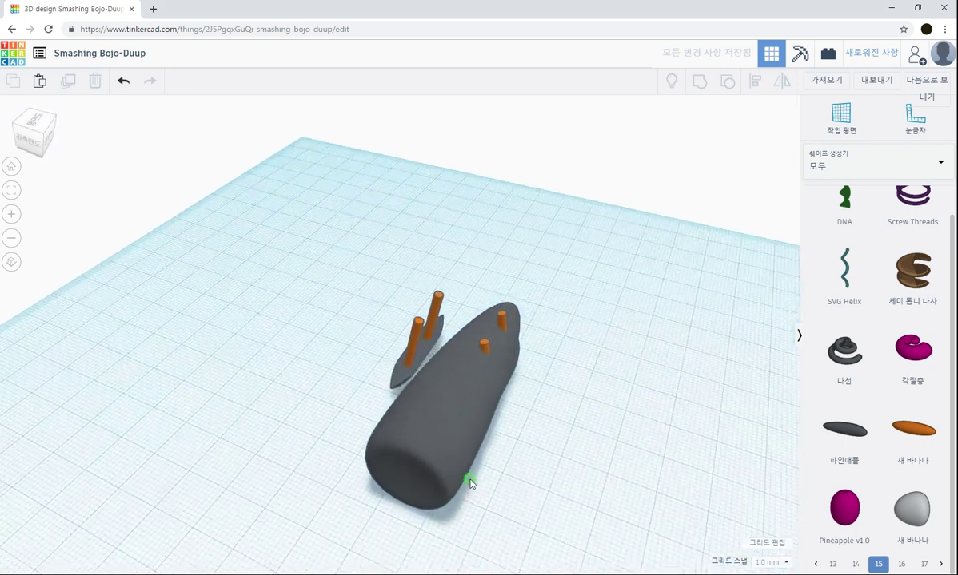
click(435, 388)
drag(435, 387, 450, 378)
right_drag(604, 445, 469, 240)
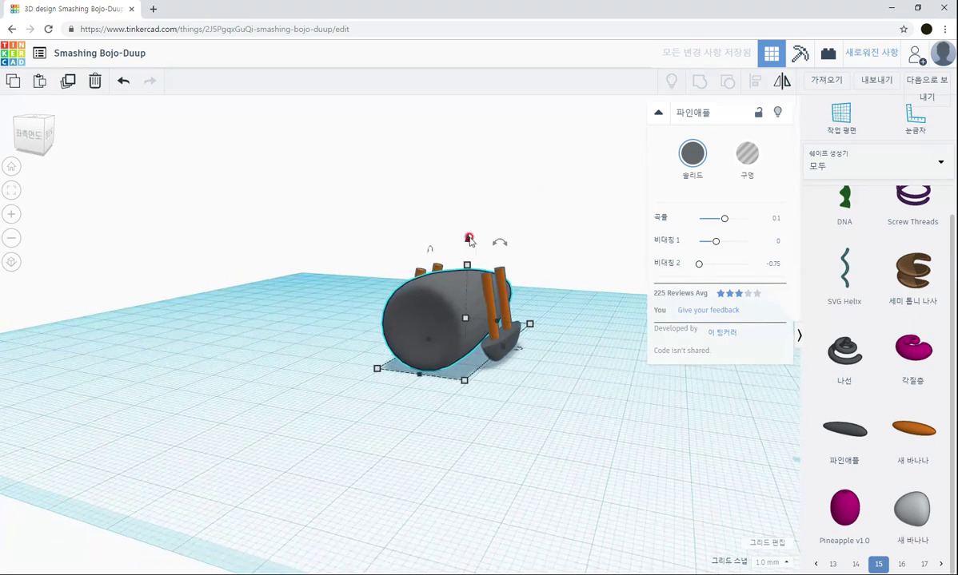
drag(469, 240, 468, 182)
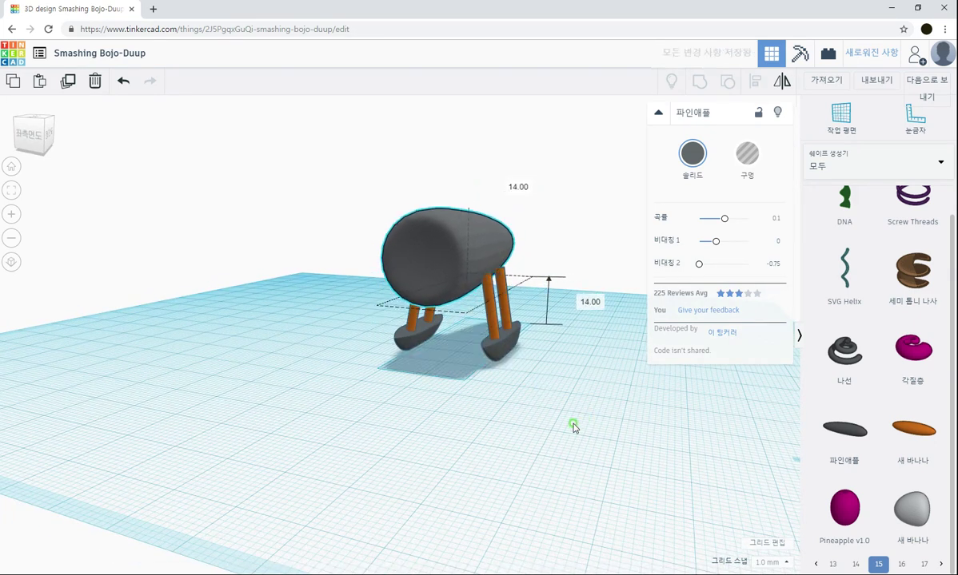
Tilt the raised 파인애플 body slightly in side view so its pointed end dips
right_drag(573, 425, 406, 419)
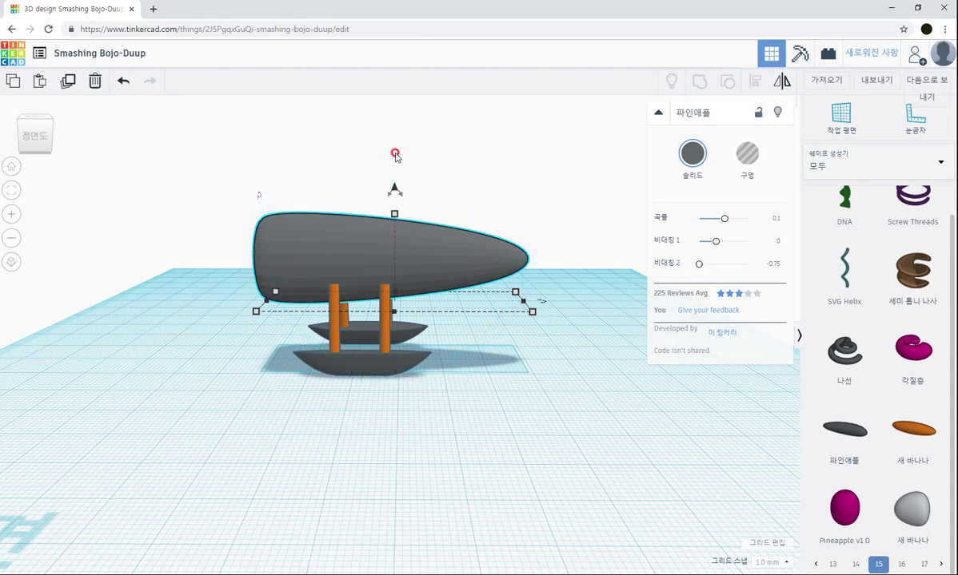
drag(399, 196, 405, 107)
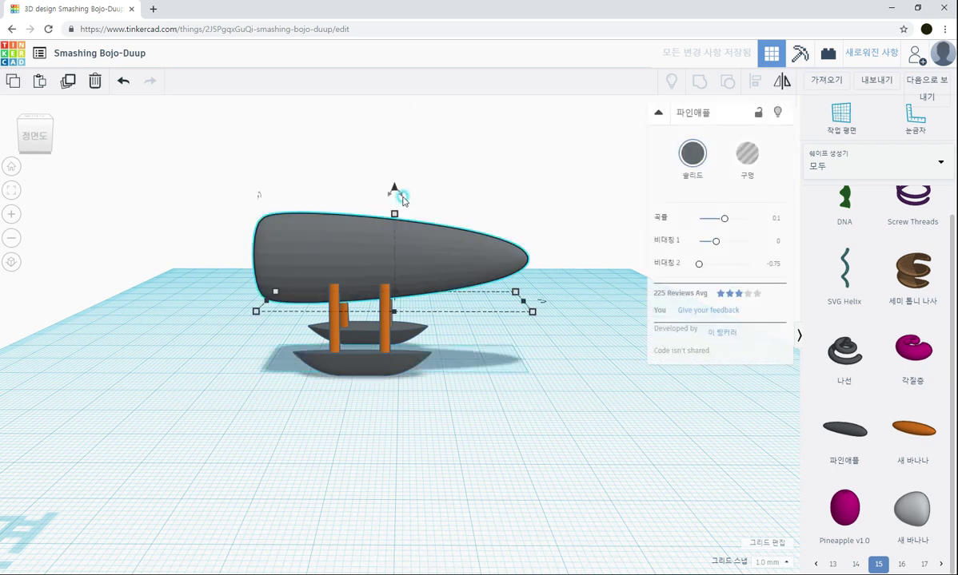
mouse_move(402, 199)
mouse_down()
mouse_move(395, 144)
mouse_move(404, 197)
mouse_move(410, 114)
mouse_move(427, 112)
mouse_move(416, 112)
mouse_up()
click(422, 404)
right_drag(421, 402, 509, 338)
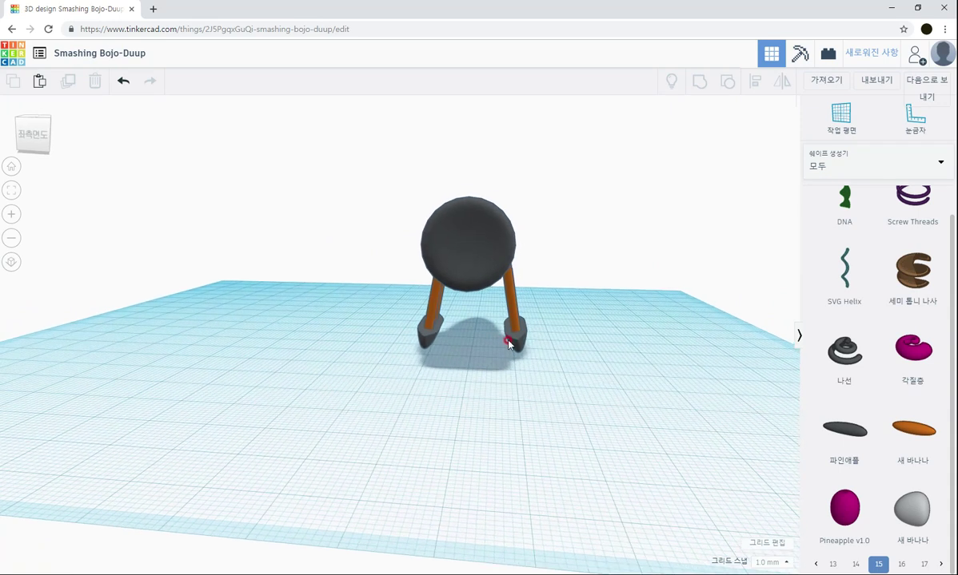
Nudge one hull group inward so its cylinder supports meet the underside of the body
click(512, 338)
key(Left)
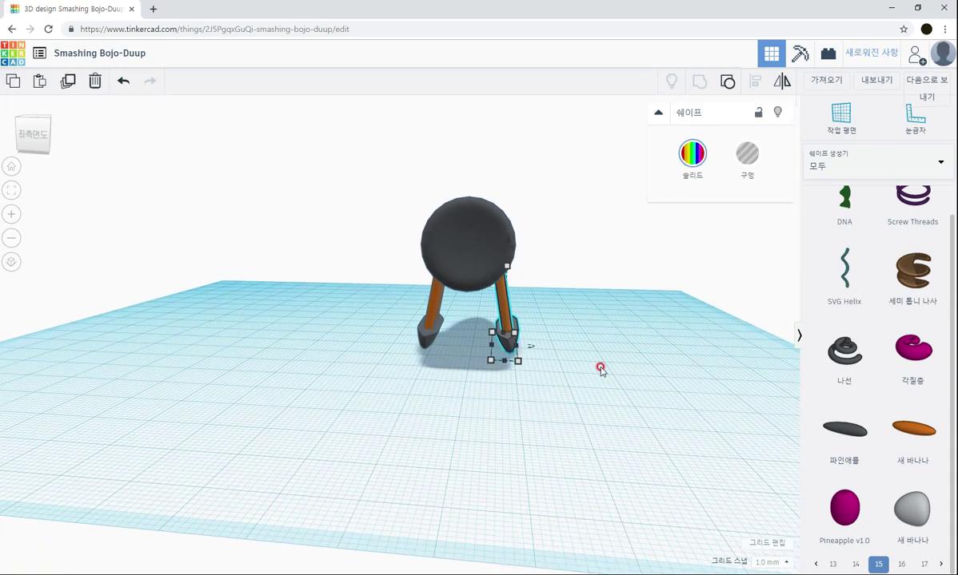
click(552, 445)
drag(549, 385, 389, 327)
right_drag(530, 403, 555, 402)
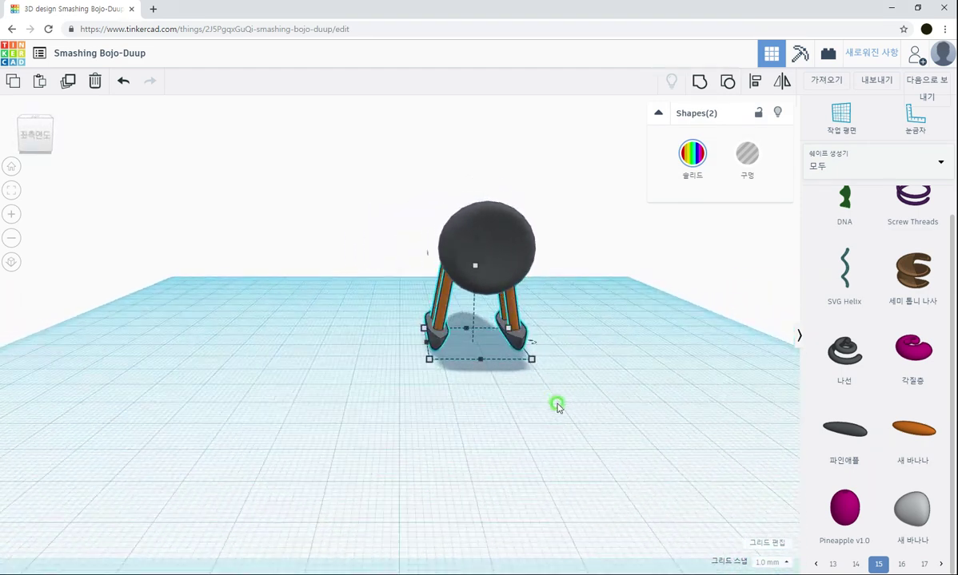
click(539, 362)
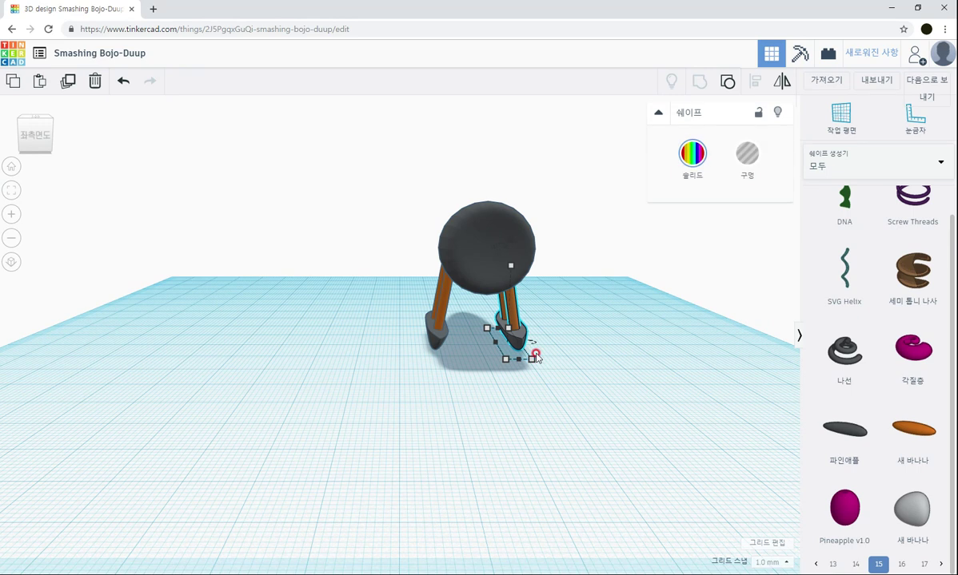
Group the two hull assemblies together and align them with the body on their shared centre across the width
drag(569, 389, 336, 308)
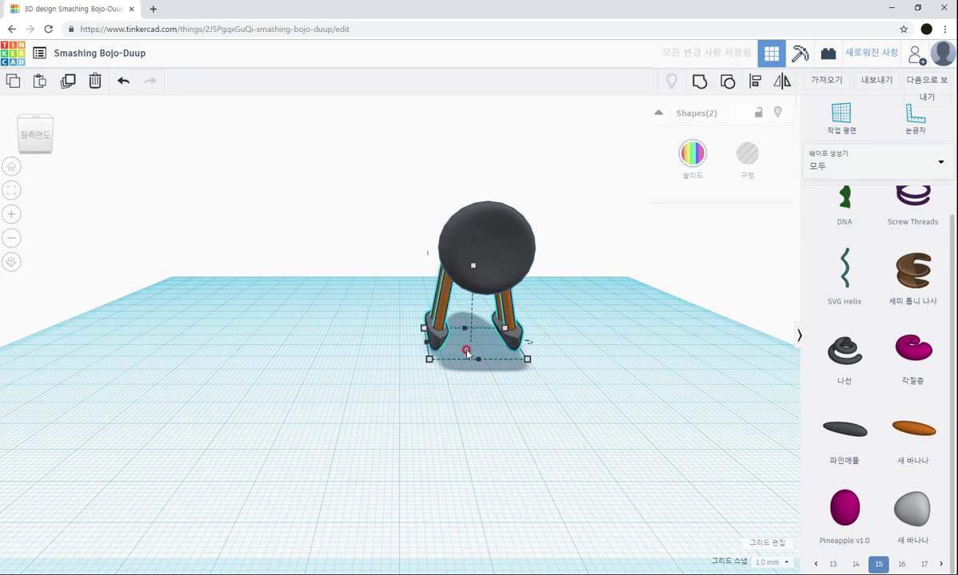
key(ctrl+g)
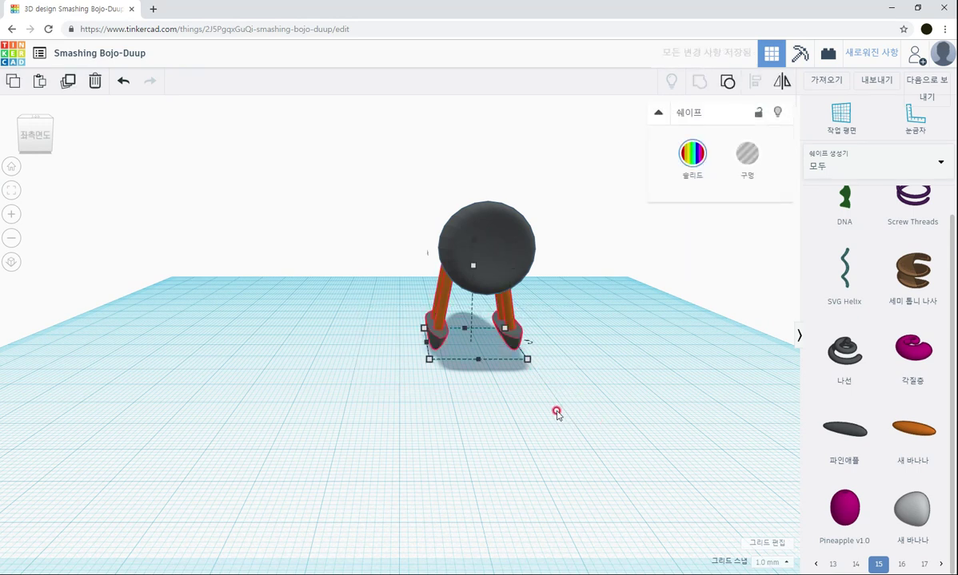
drag(563, 412, 347, 186)
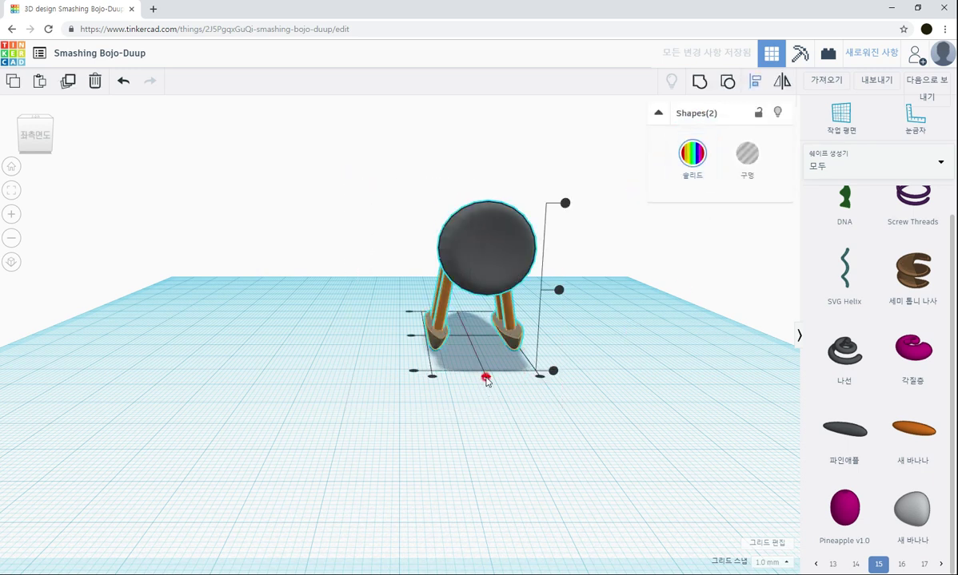
right_drag(518, 398, 481, 368)
Lower the 파인애플 body onto the supports to 13 mm above the workplane
click(449, 263)
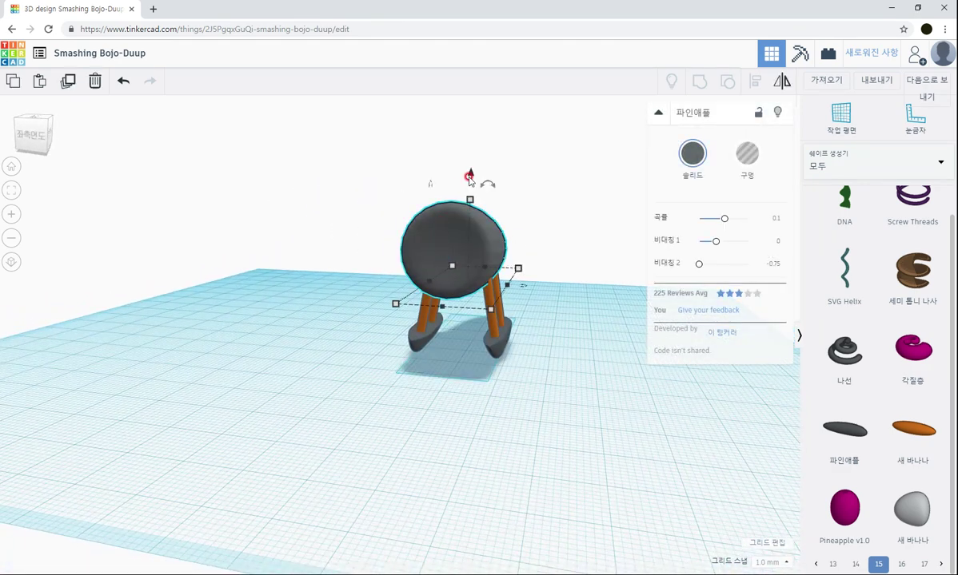
drag(469, 177, 470, 183)
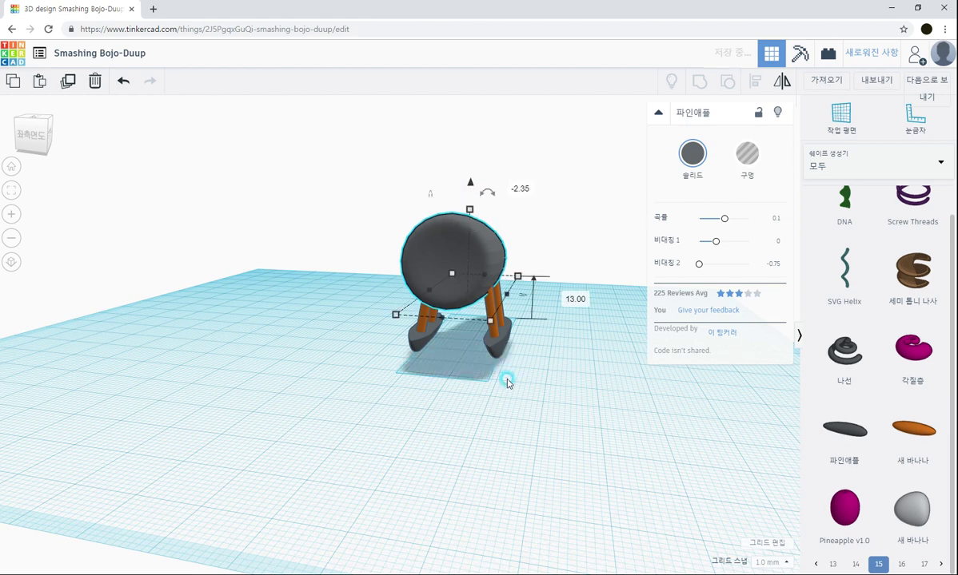
click(506, 383)
right_drag(506, 383, 509, 410)
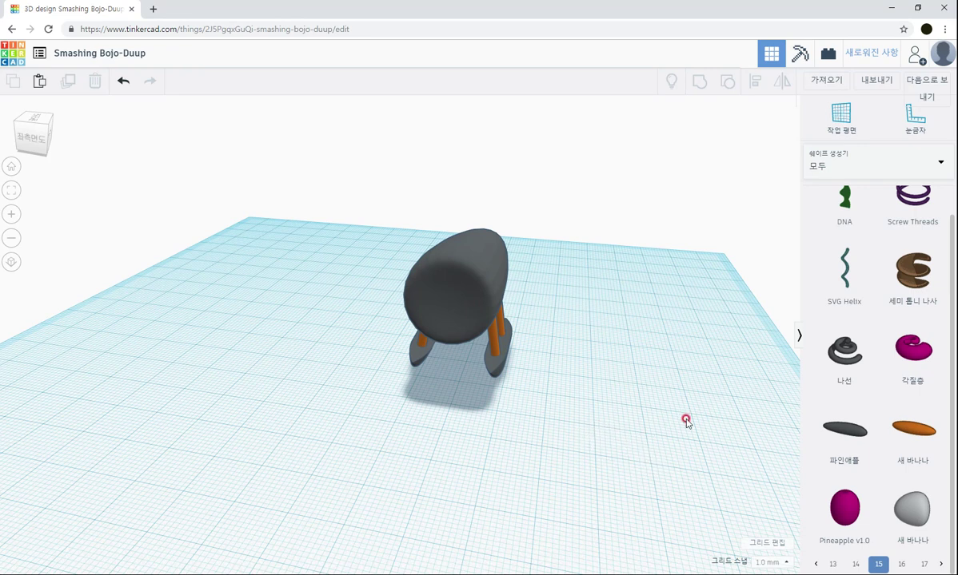
Add the Swept NACA wing from page 12 of the 모두 (all) shape generators and place it beside the hull
click(855, 565)
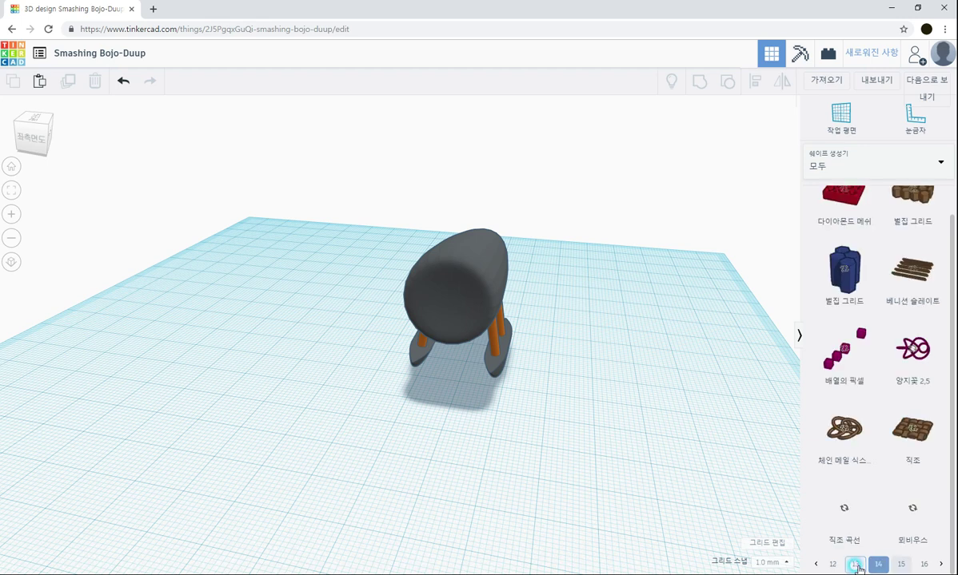
click(855, 564)
click(855, 565)
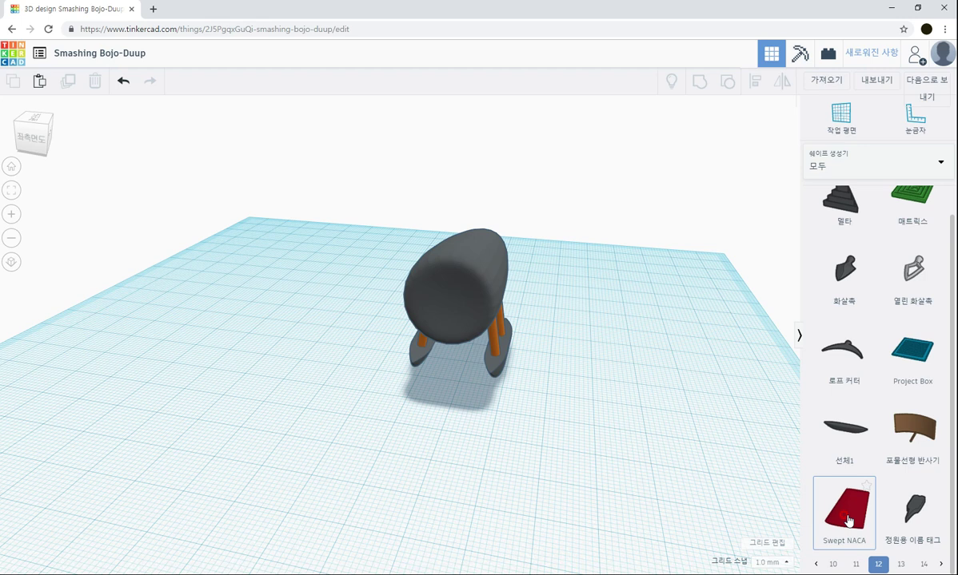
drag(847, 520, 554, 359)
right_drag(604, 389, 514, 404)
drag(564, 295, 583, 404)
right_drag(584, 403, 546, 466)
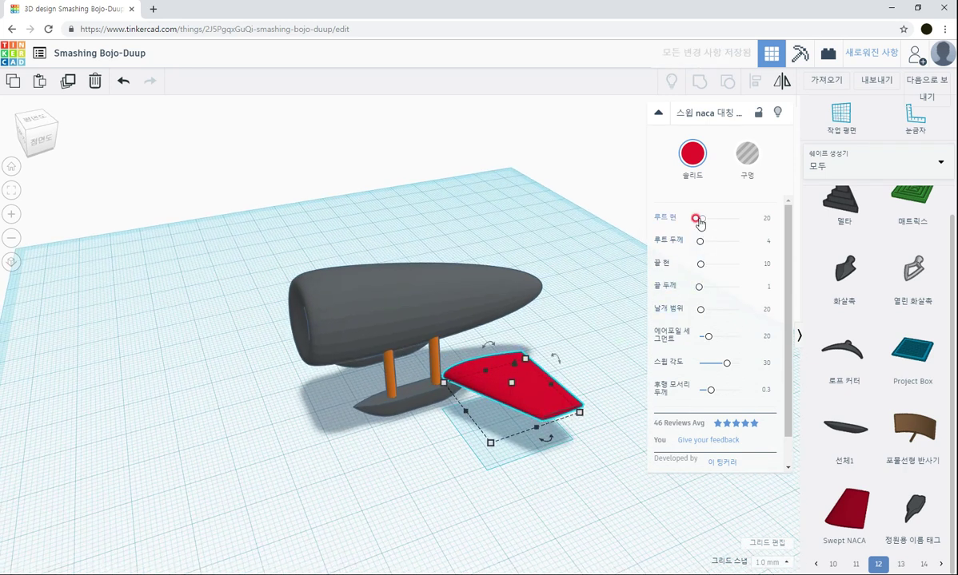
Set the wing's 끝 현 (tip chord) to 20 and 에어포일 세그먼트 (airfoil segments) to 10
click(764, 219)
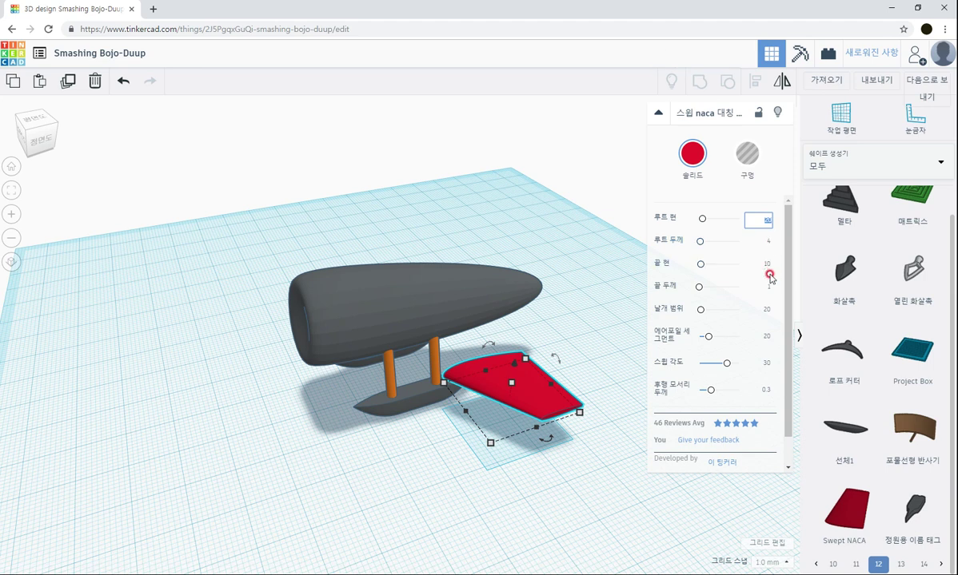
click(769, 267)
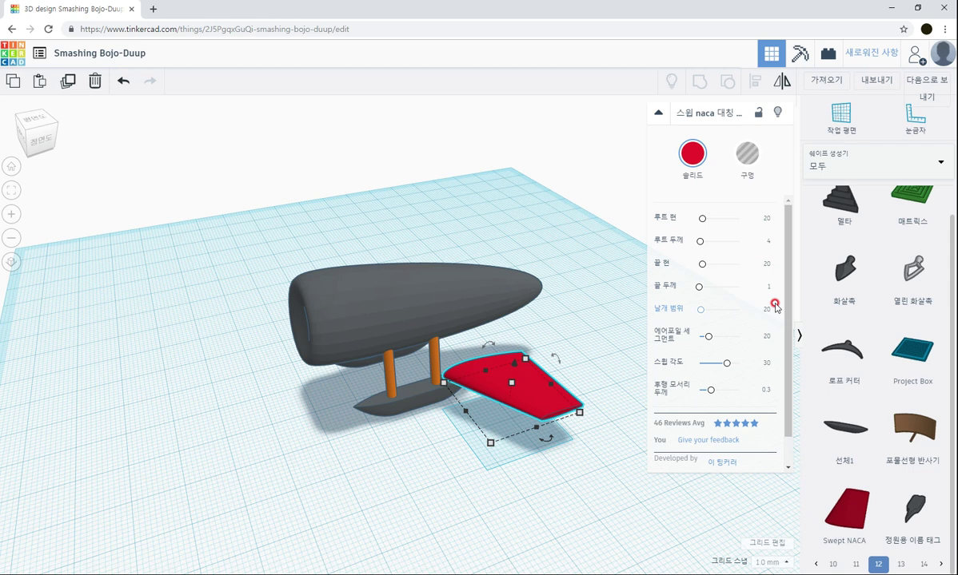
click(766, 240)
mouse_move(538, 441)
right_down()
mouse_move(558, 489)
mouse_move(579, 499)
mouse_move(550, 508)
mouse_move(591, 416)
right_up()
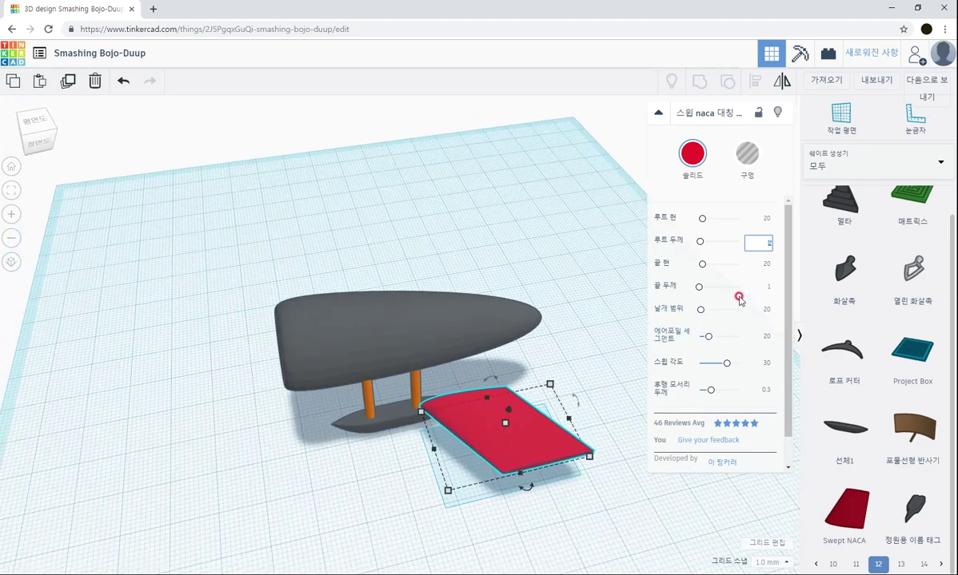
click(764, 269)
drag(709, 342, 702, 344)
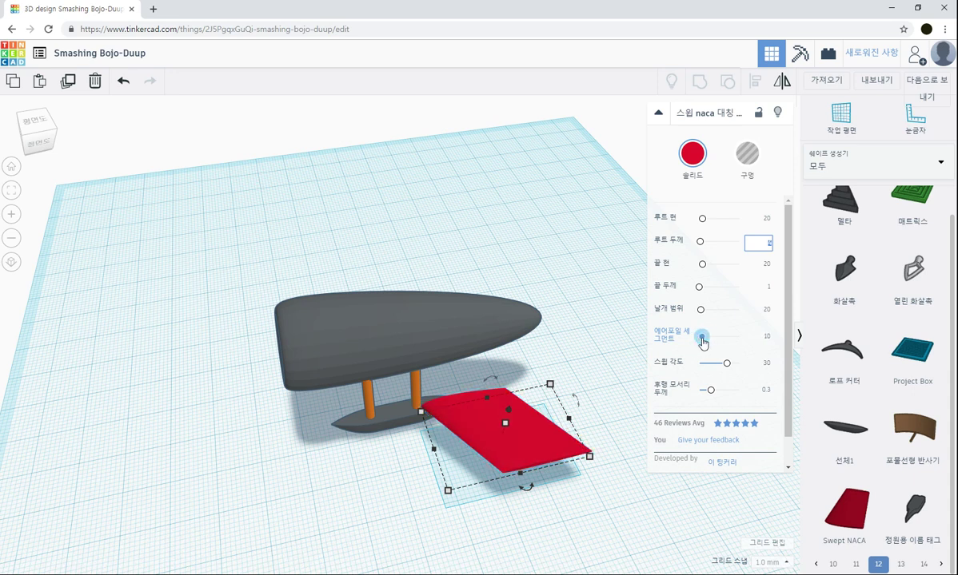
Set the wing's 루트 두께 (root thickness) to 1
click(761, 266)
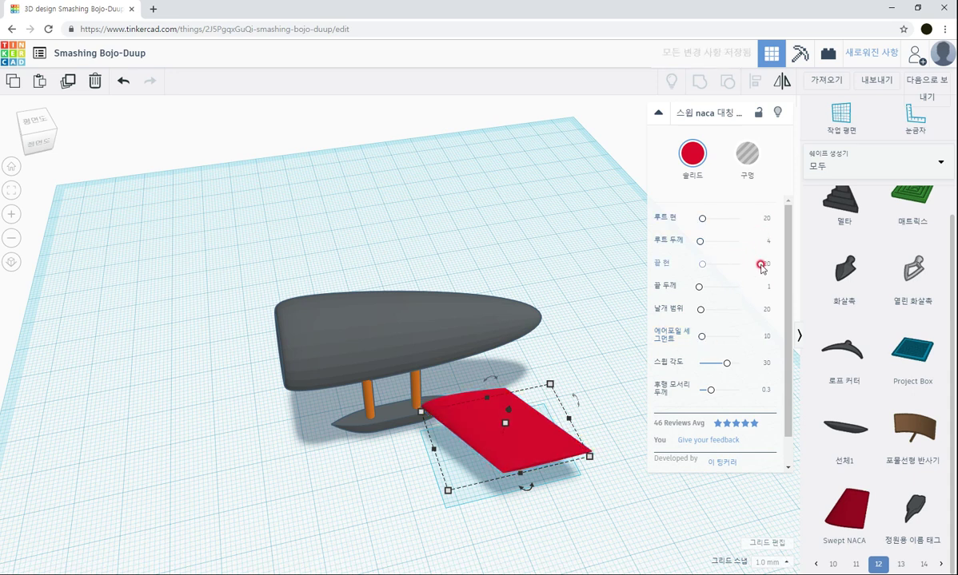
click(768, 247)
click(776, 312)
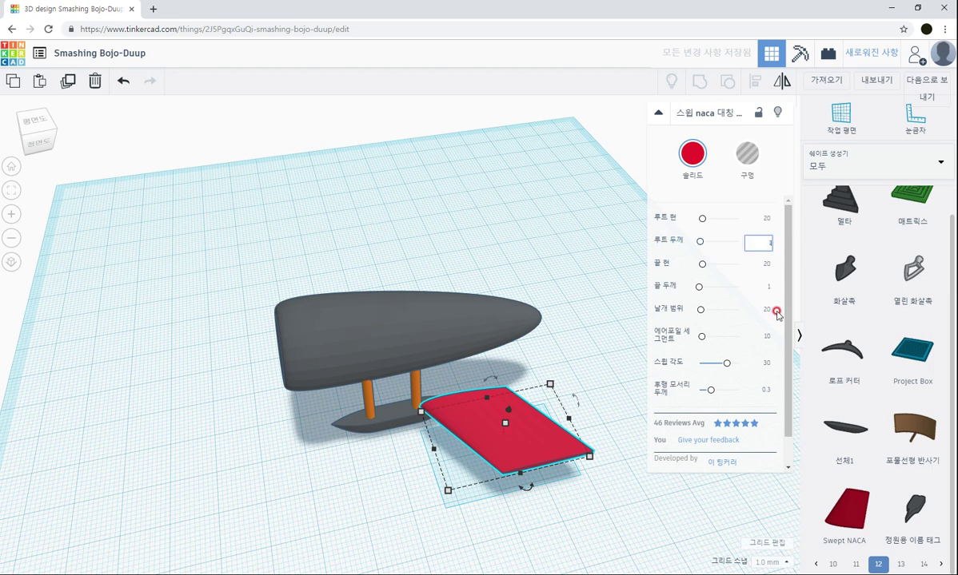
click(553, 461)
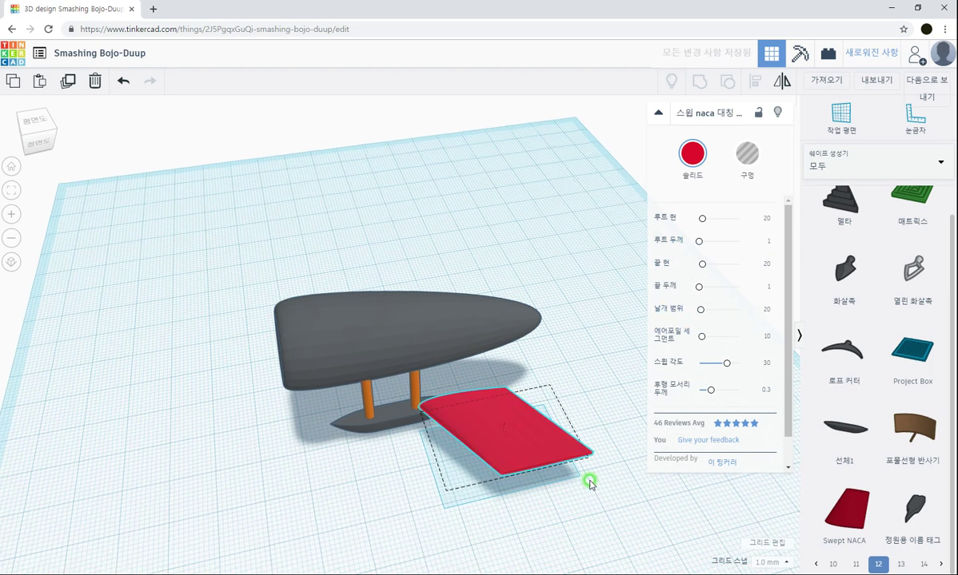
Set the wing's 스윕 각도 (sweep angle) to 5 and shift the wing about 9 mm towards the body's blunt end
click(772, 287)
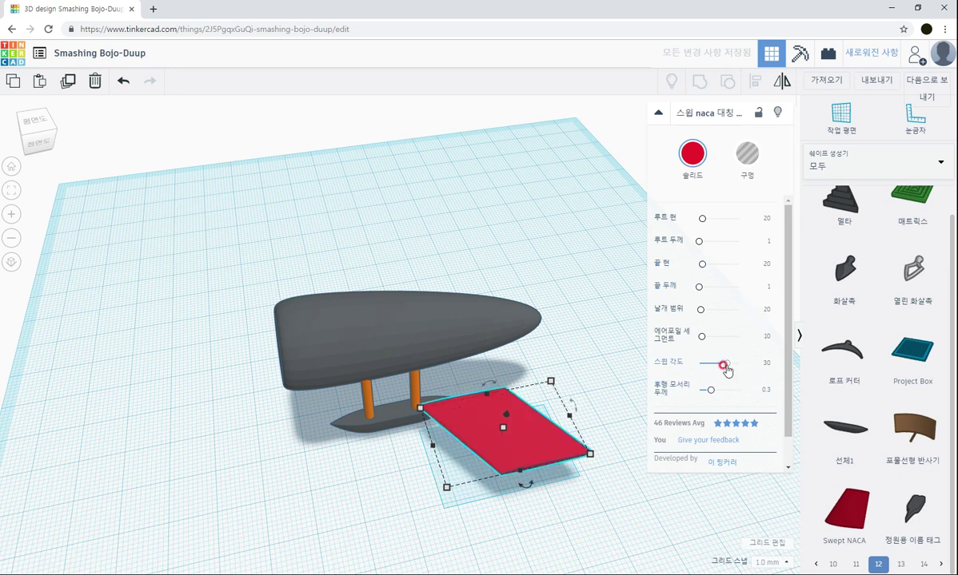
drag(727, 370, 721, 371)
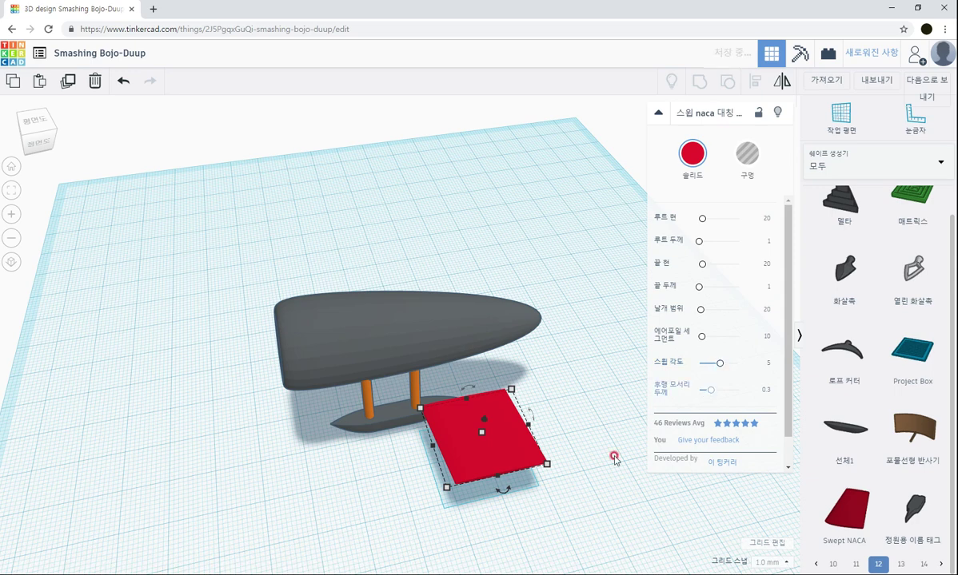
right_drag(570, 423, 544, 473)
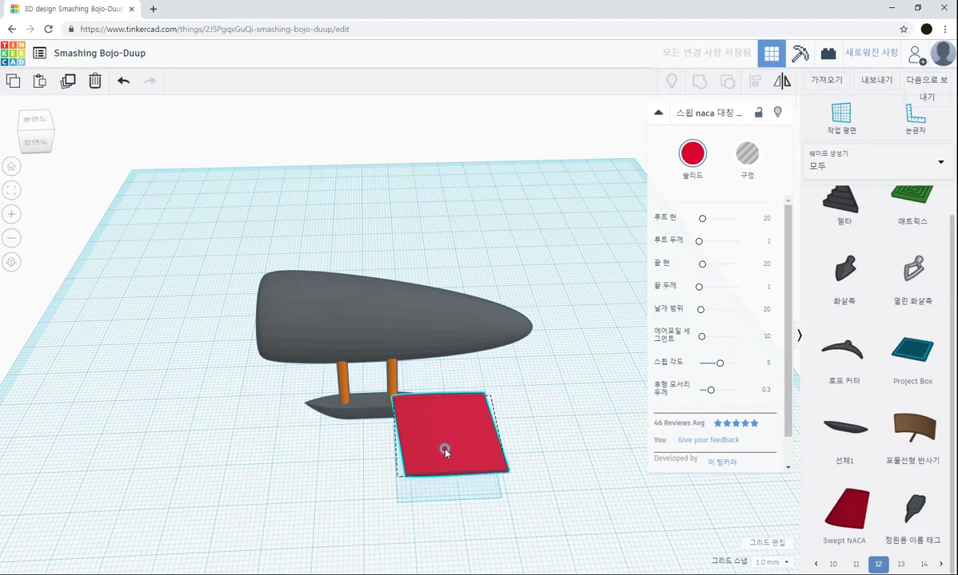
drag(442, 449, 421, 453)
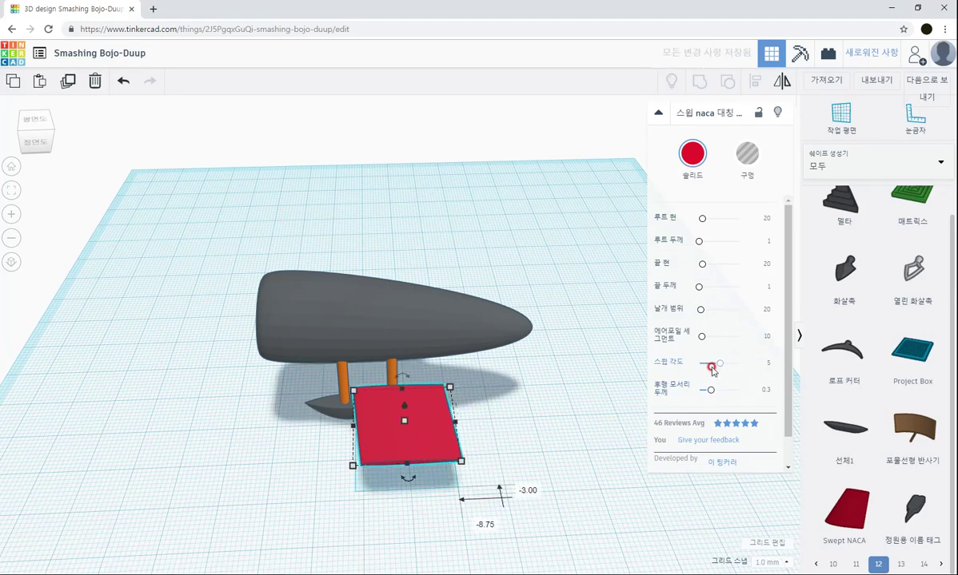
Set the wing's 스윕 각도 (sweep angle) to 3 and resize the wing to 30 mm span by 20 mm chord
drag(720, 369, 720, 368)
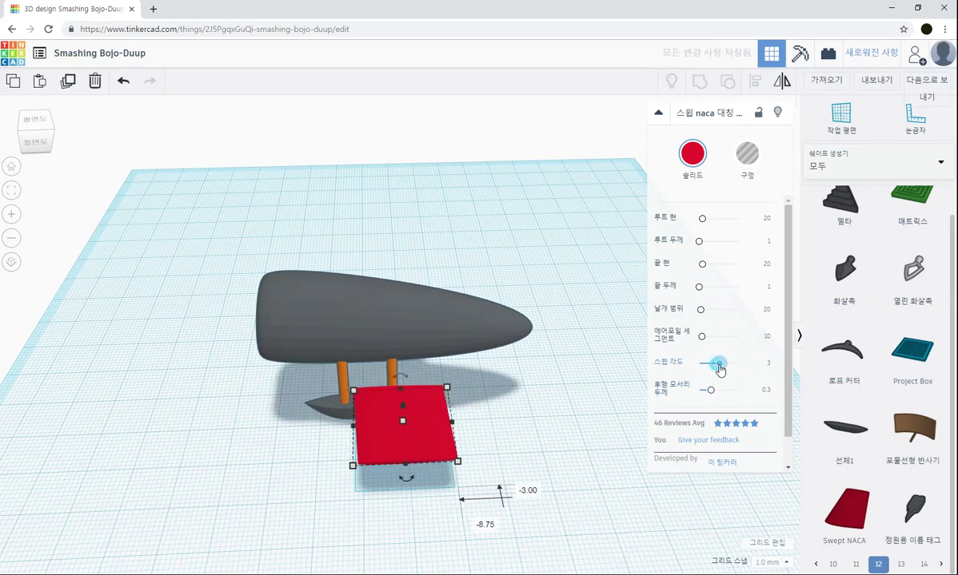
click(614, 426)
right_drag(558, 453, 596, 375)
click(591, 370)
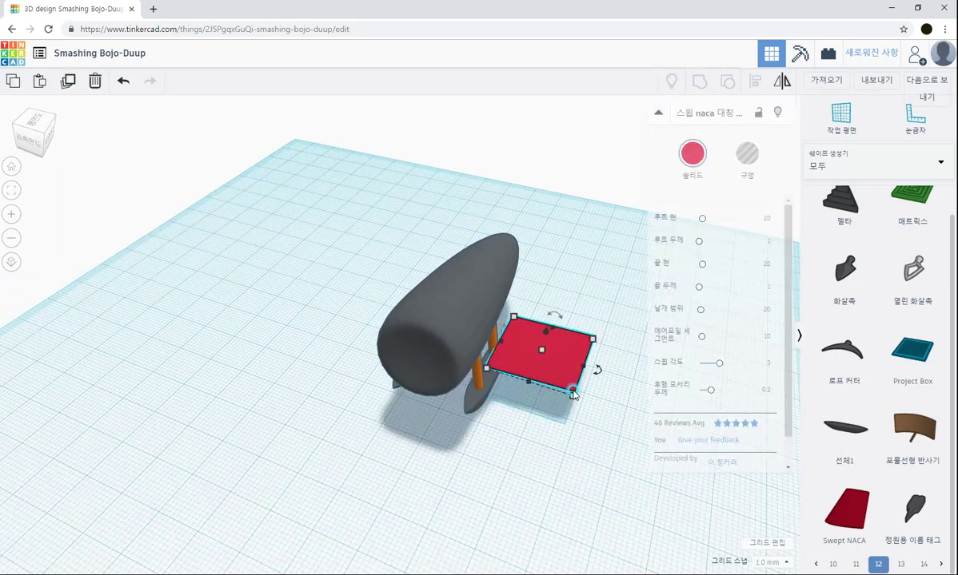
drag(597, 399, 618, 411)
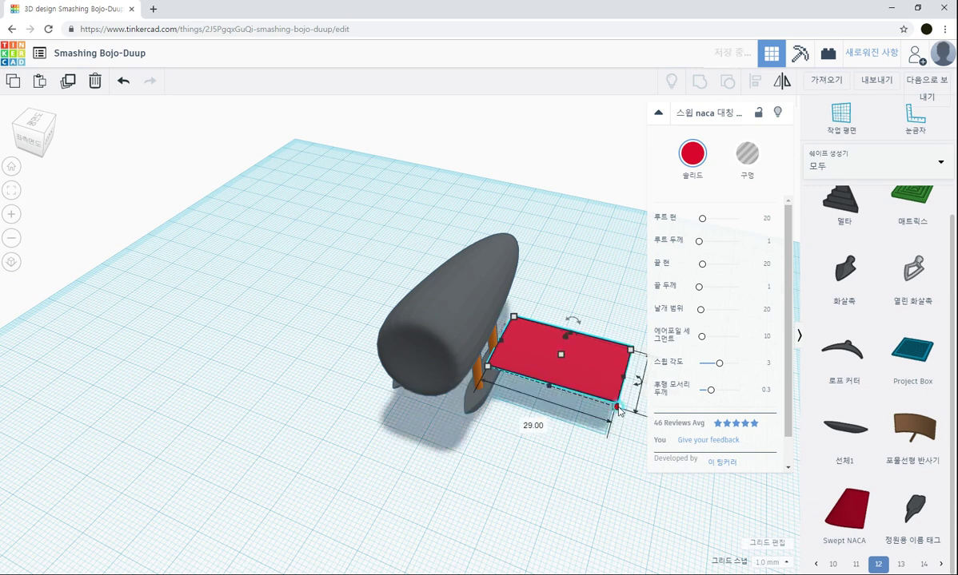
click(531, 425)
text(30)
key(Return)
middle_drag(581, 469, 489, 445)
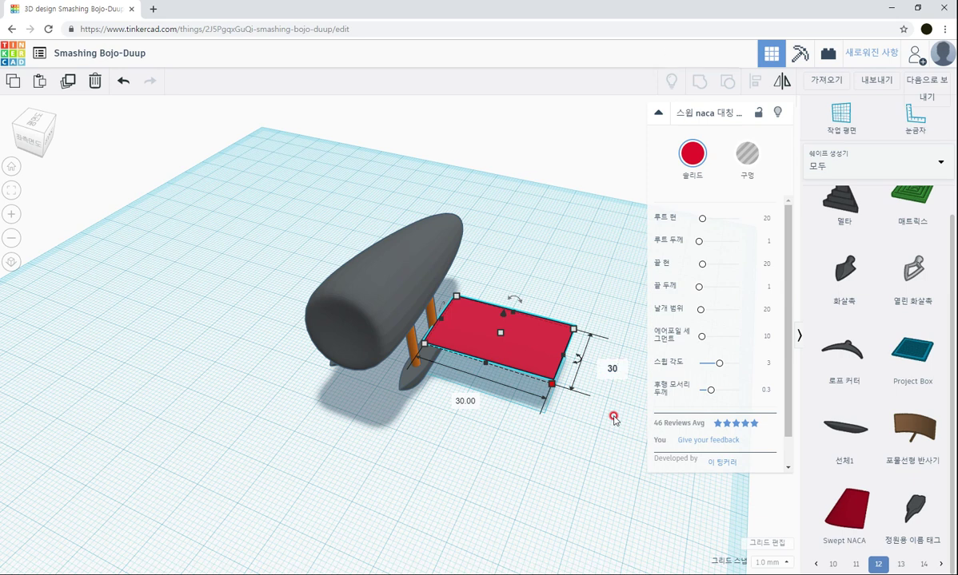
text(20)
key(Return)
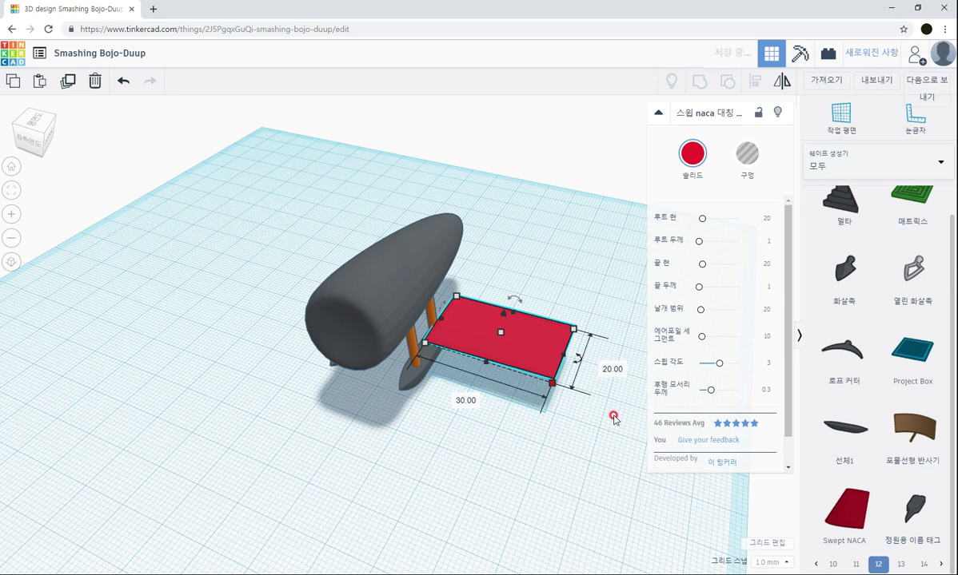
Tilt the wing by -2° as seen from the vessel's side
click(546, 454)
right_drag(547, 454, 401, 322)
click(401, 321)
drag(393, 286, 396, 251)
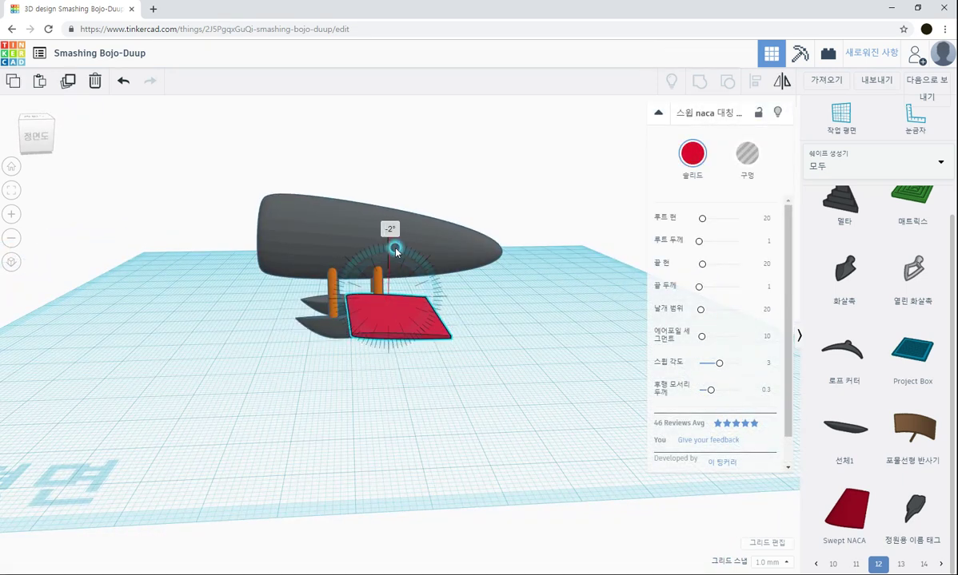
Raise the wing above the support struts and slide its inner edge against the side of the main body
click(420, 388)
right_drag(420, 388, 423, 345)
click(422, 349)
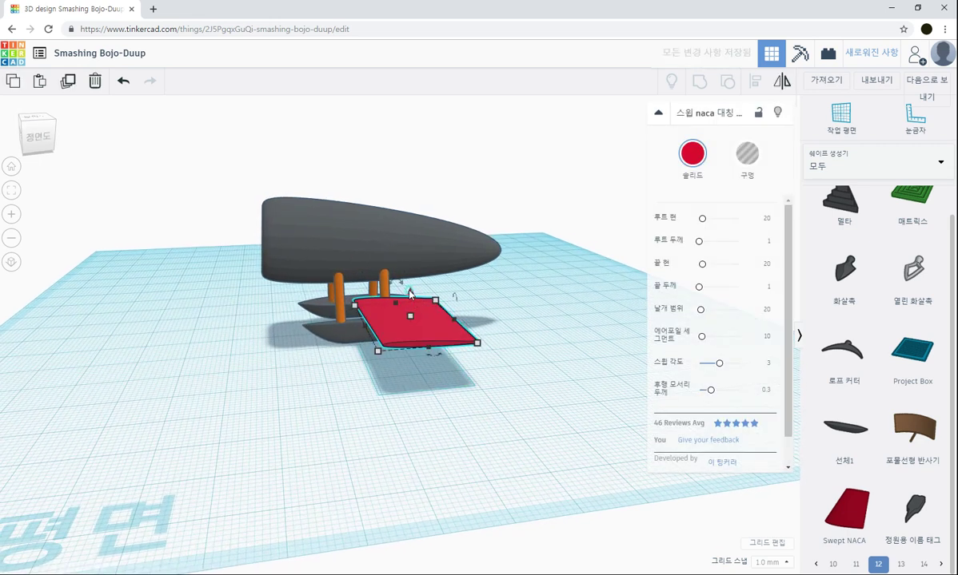
drag(409, 296, 408, 252)
right_drag(334, 411, 524, 447)
drag(525, 297, 494, 331)
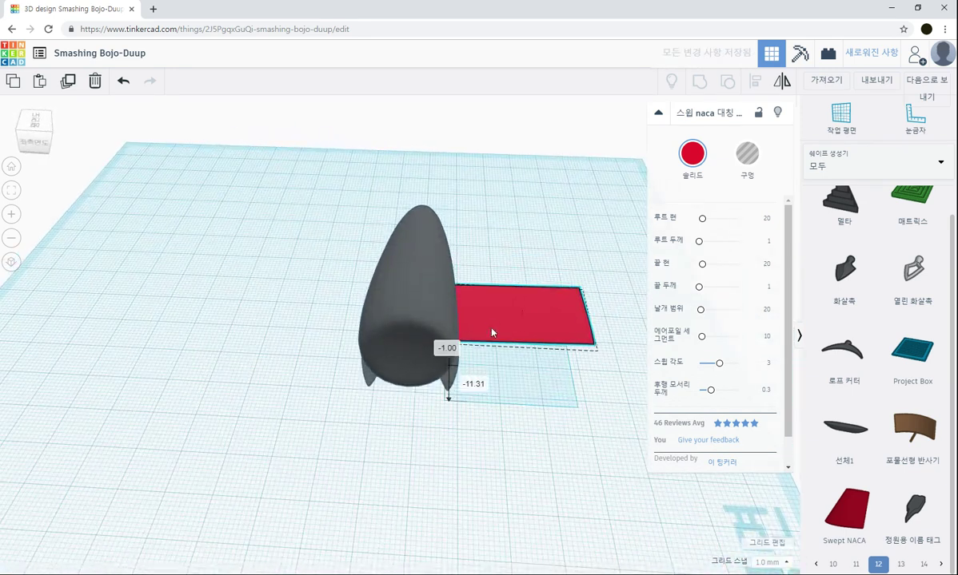
Duplicate the wing and raise the copy 7 mm above the original
click(534, 442)
right_drag(423, 433, 490, 414)
click(481, 368)
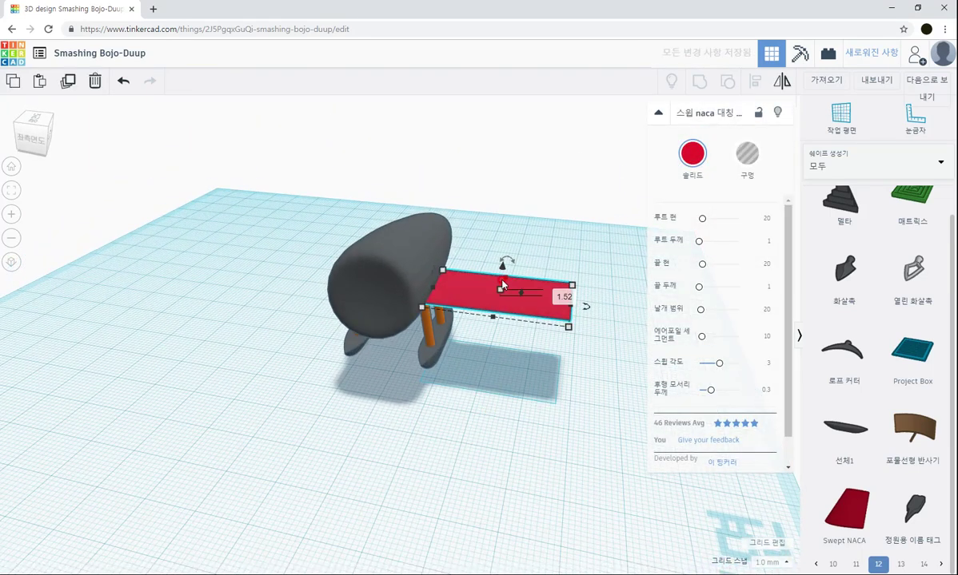
drag(504, 270, 495, 226)
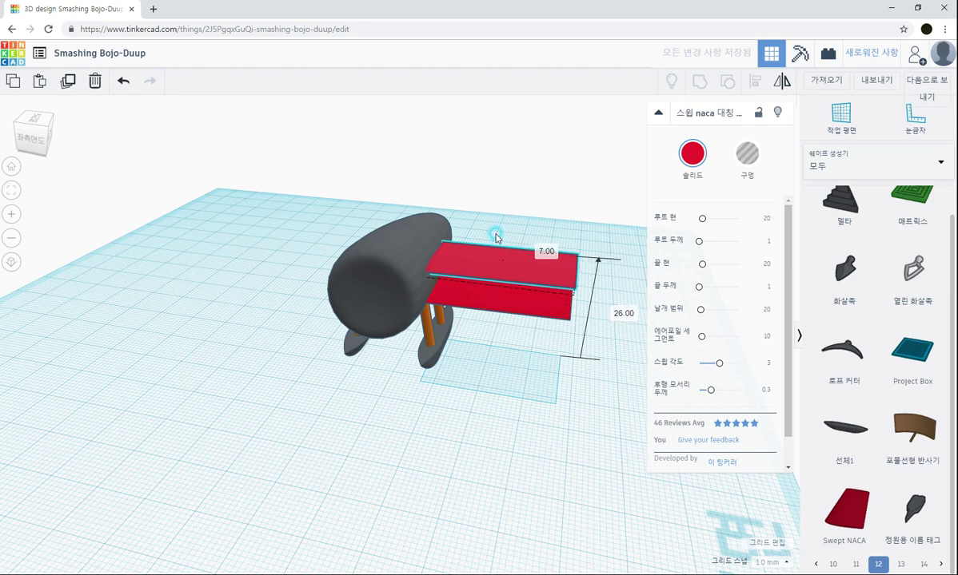
Nudge the two stacked wings slightly into the body and group them
click(520, 416)
right_drag(490, 389, 528, 336)
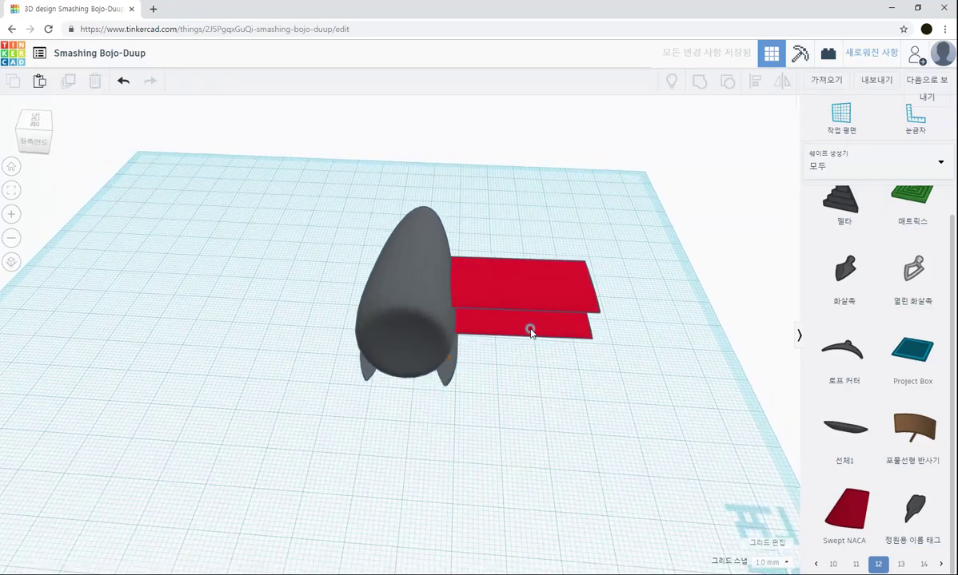
click(530, 333)
shift+click(544, 279)
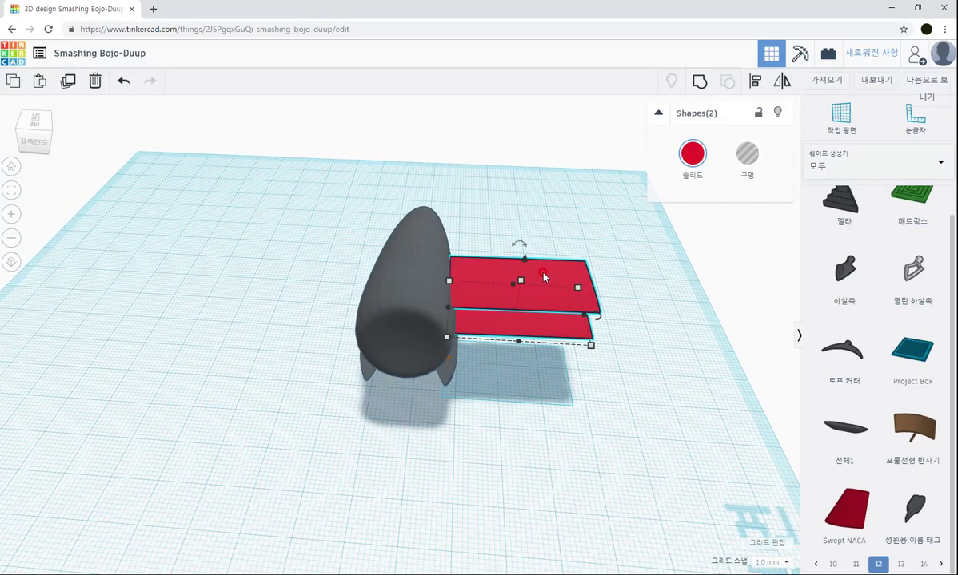
key(Left)
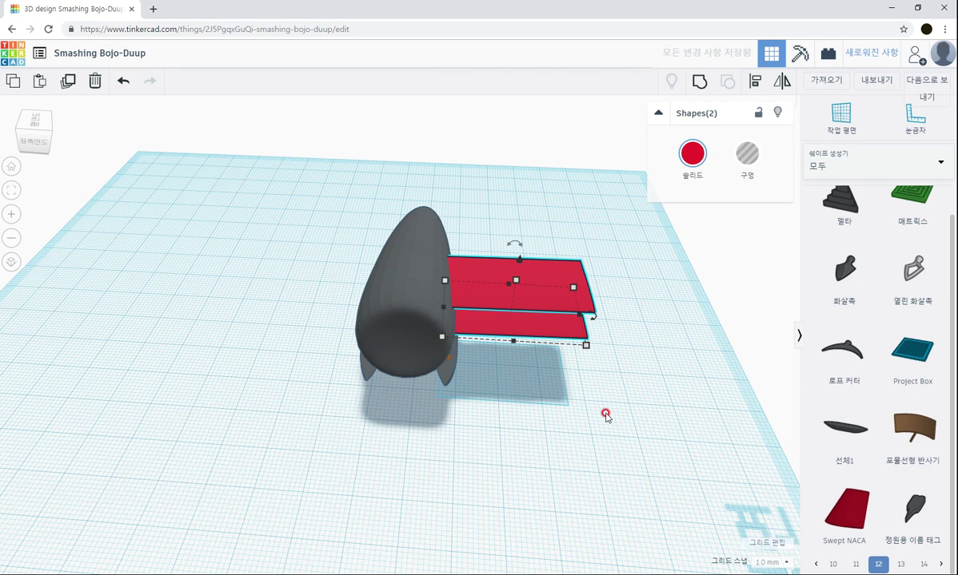
key(ctrl+g)
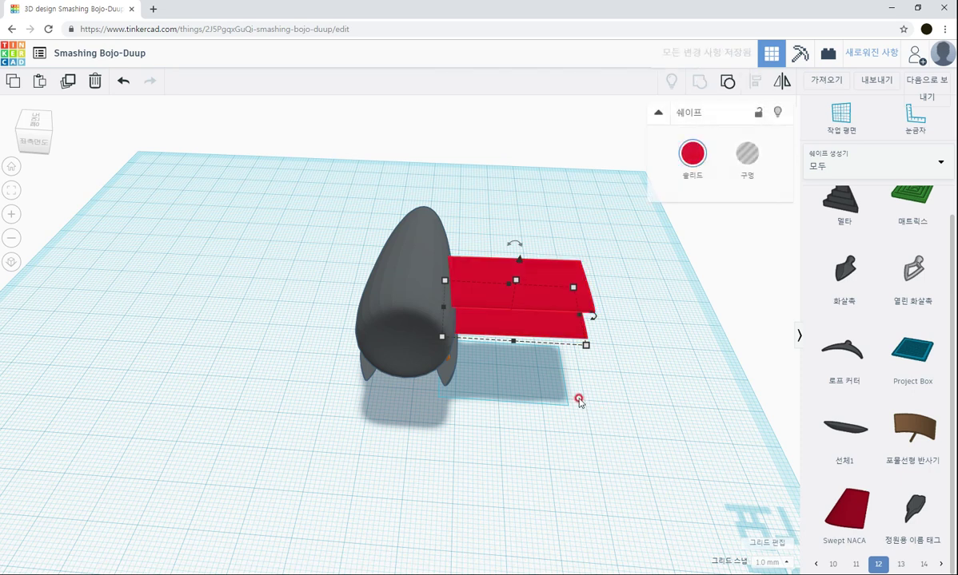
Duplicate the wing pair, move the copy 43 mm to the body's other side and mirror it across the body's width
click(541, 299)
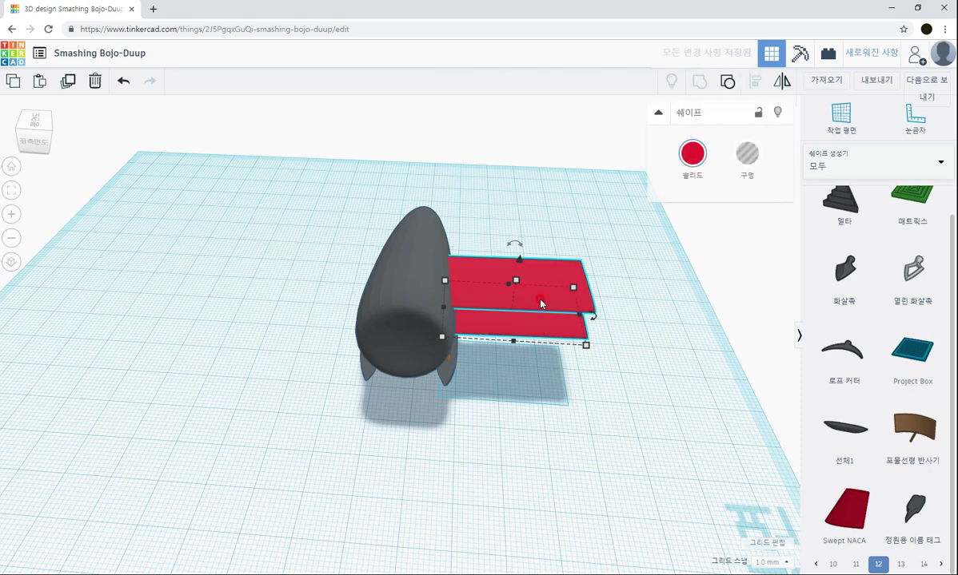
key(ctrl+d)
drag(541, 305, 330, 294)
click(781, 81)
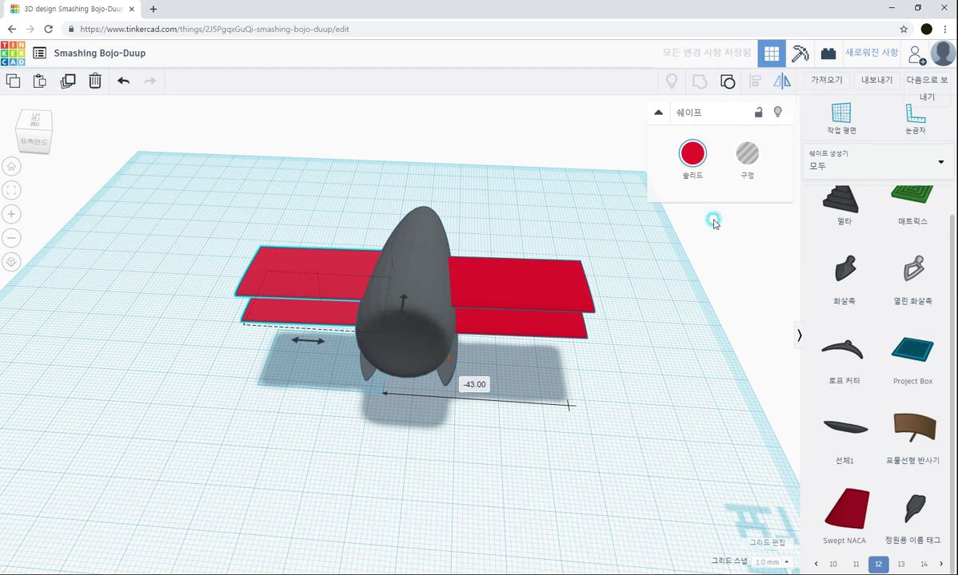
click(318, 352)
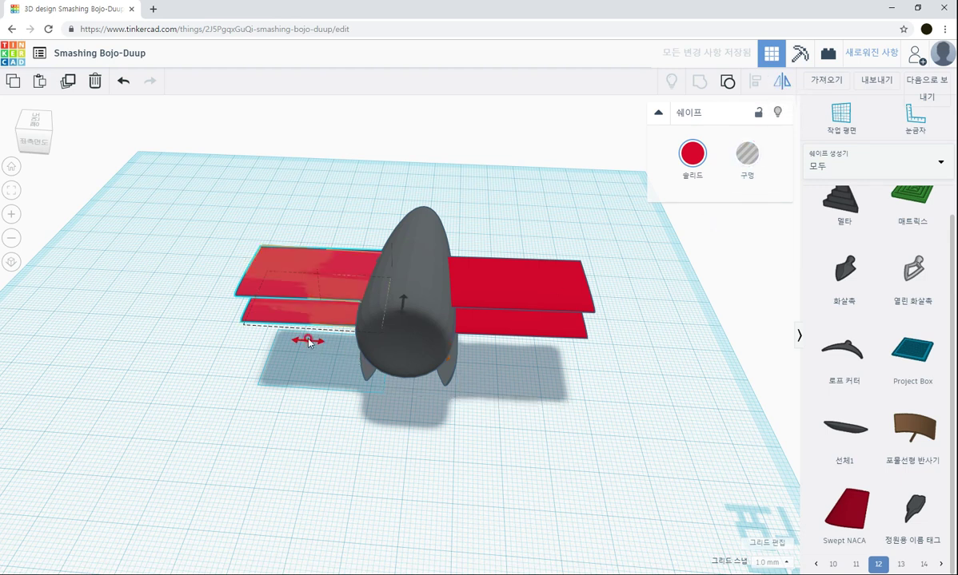
Group the two wing pairs on both sides of the body into one shape
click(331, 416)
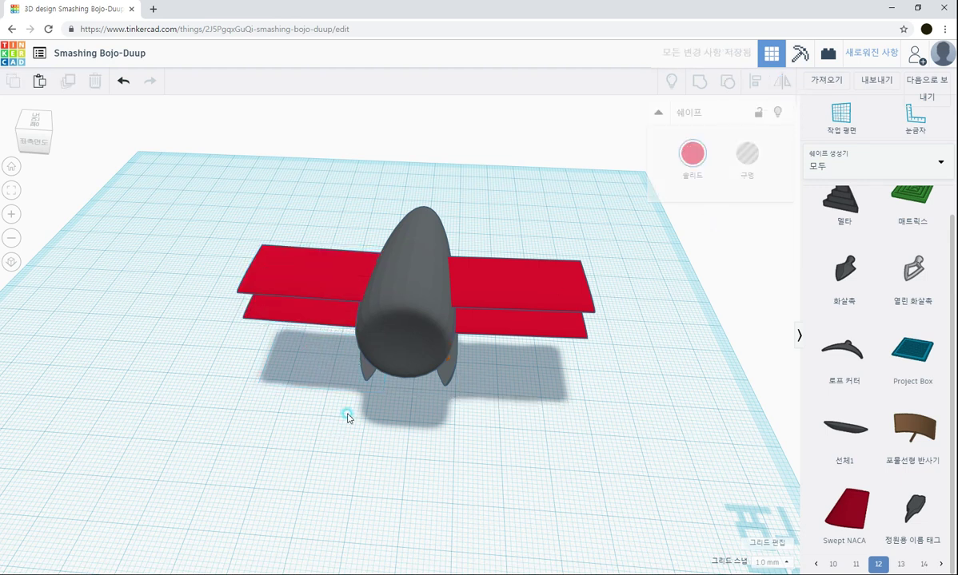
click(303, 316)
shift+click(544, 333)
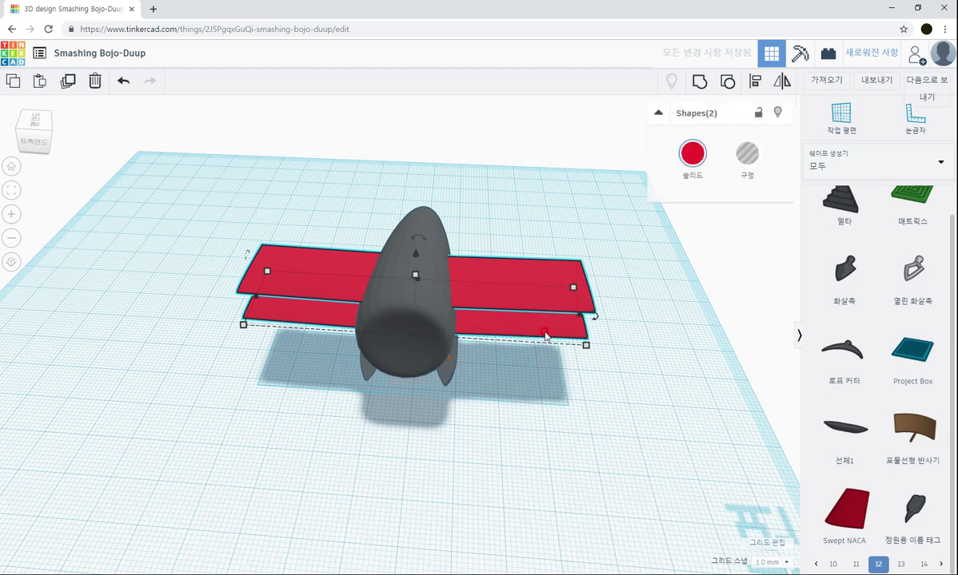
click(549, 357)
key(ctrl+z)
drag(222, 203, 551, 428)
click(514, 455)
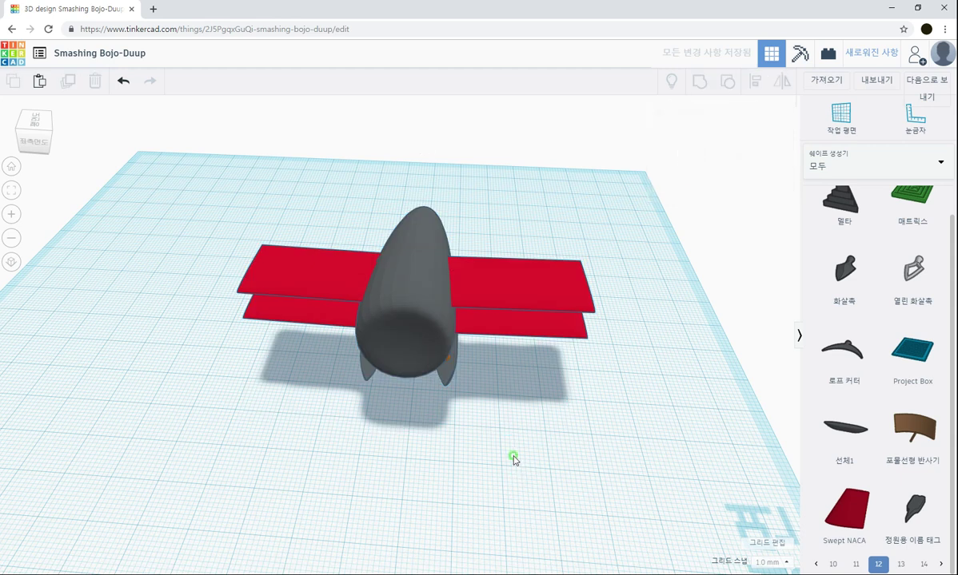
Center the wing group, main body and hull assembly on each other across the model's width
right_drag(513, 455, 495, 407)
drag(495, 382, 358, 288)
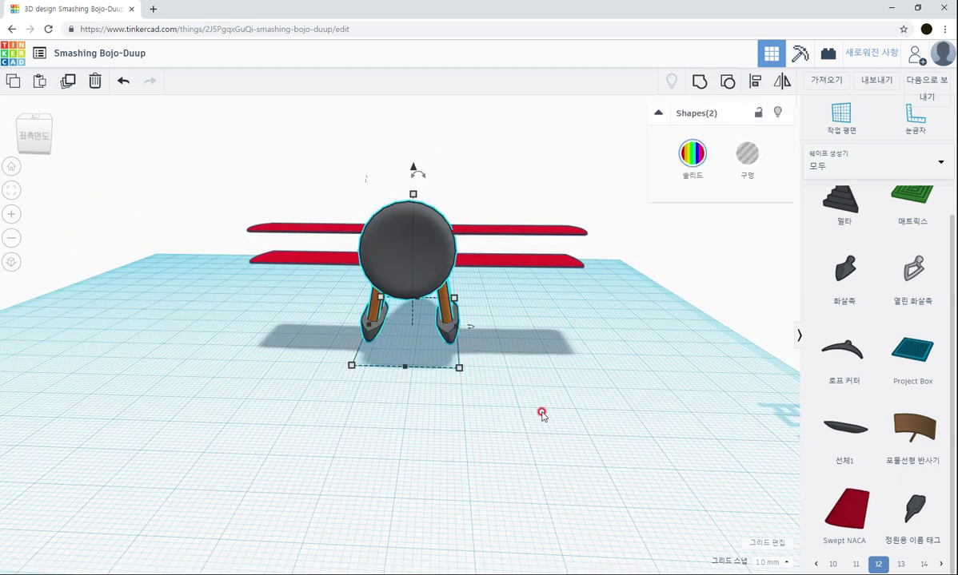
right_drag(533, 411, 327, 285)
click(318, 276)
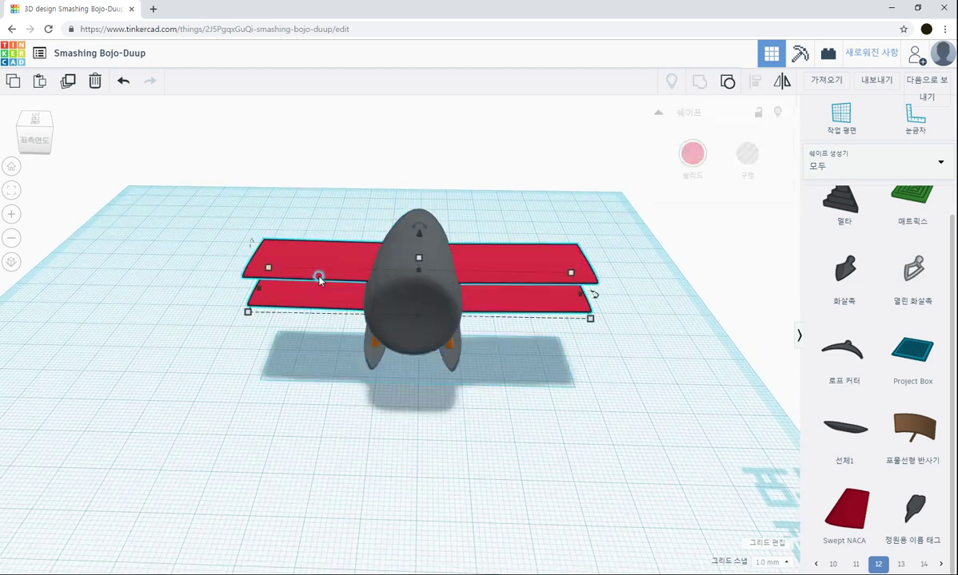
drag(255, 175, 557, 412)
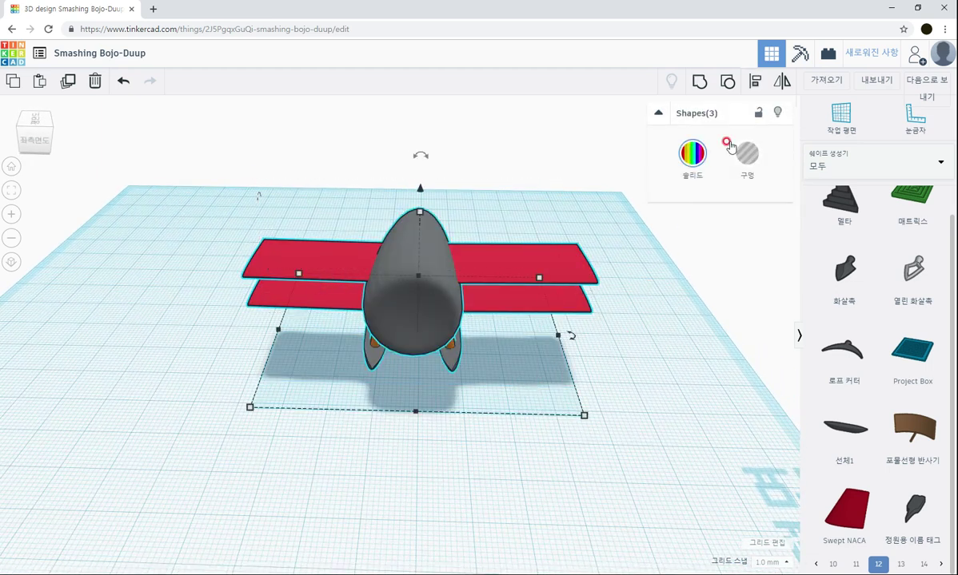
click(755, 81)
click(415, 423)
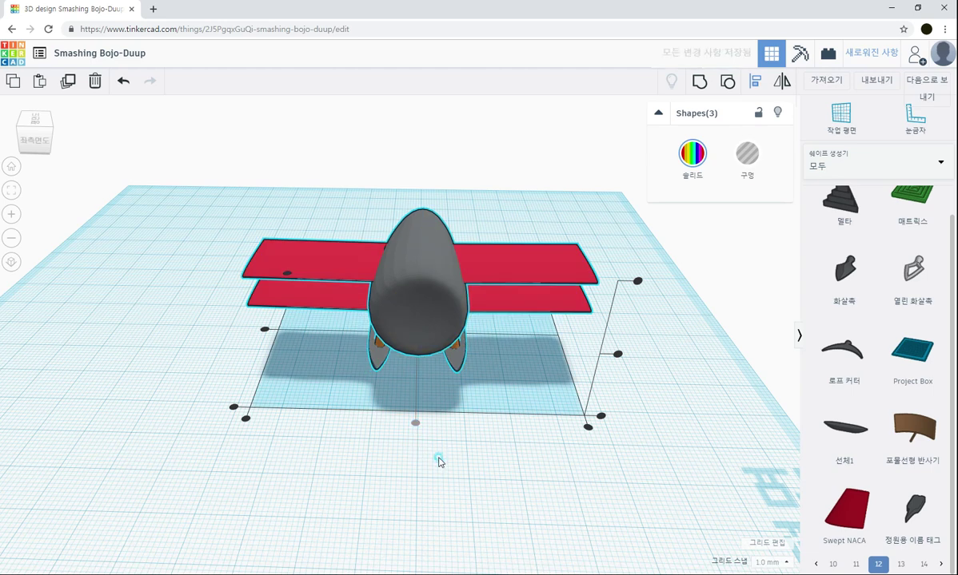
Place a new workplane on the blunt end face of the main body
click(487, 448)
right_drag(487, 448, 481, 261)
right_drag(459, 455, 461, 413)
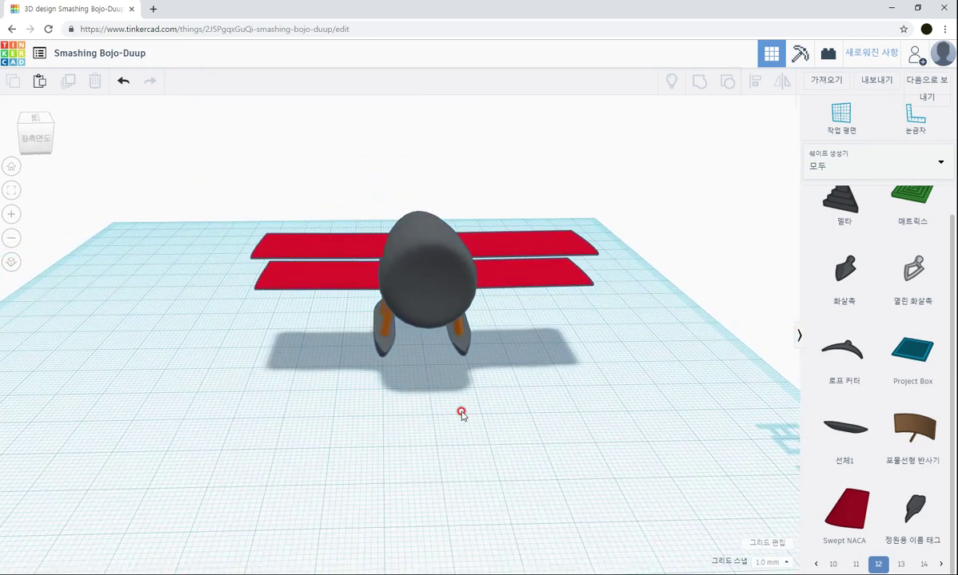
right_drag(425, 379, 394, 346)
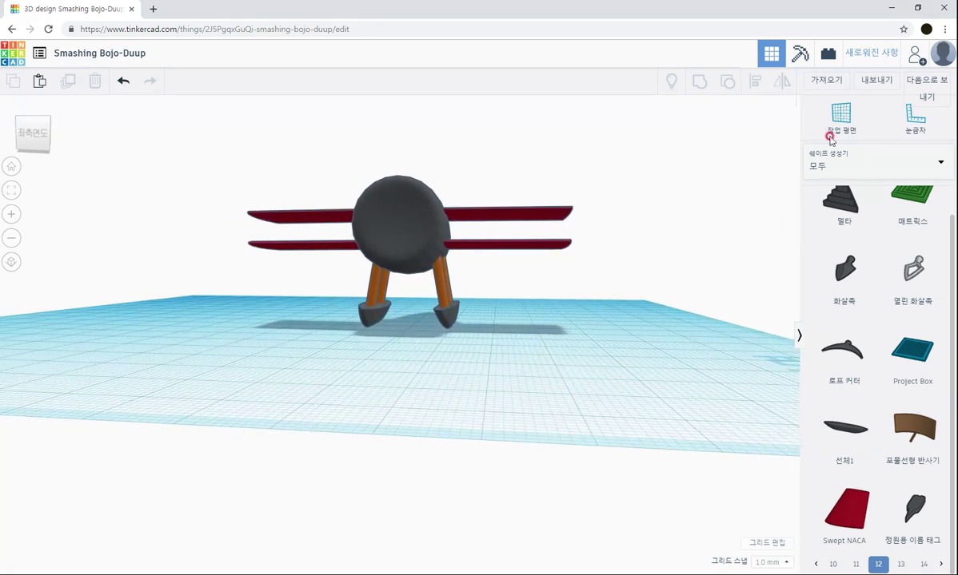
click(397, 224)
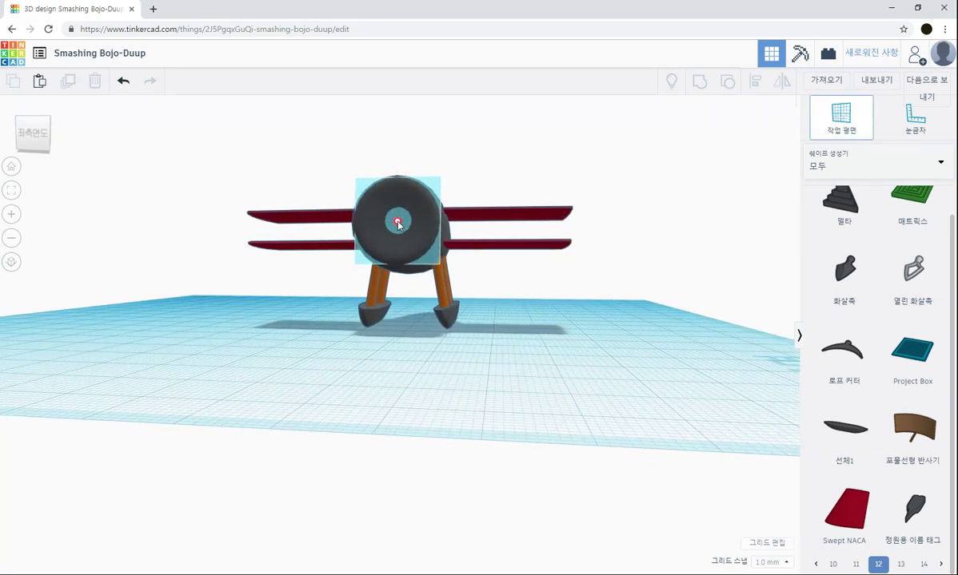
right_drag(397, 223, 418, 378)
drag(836, 125, 837, 136)
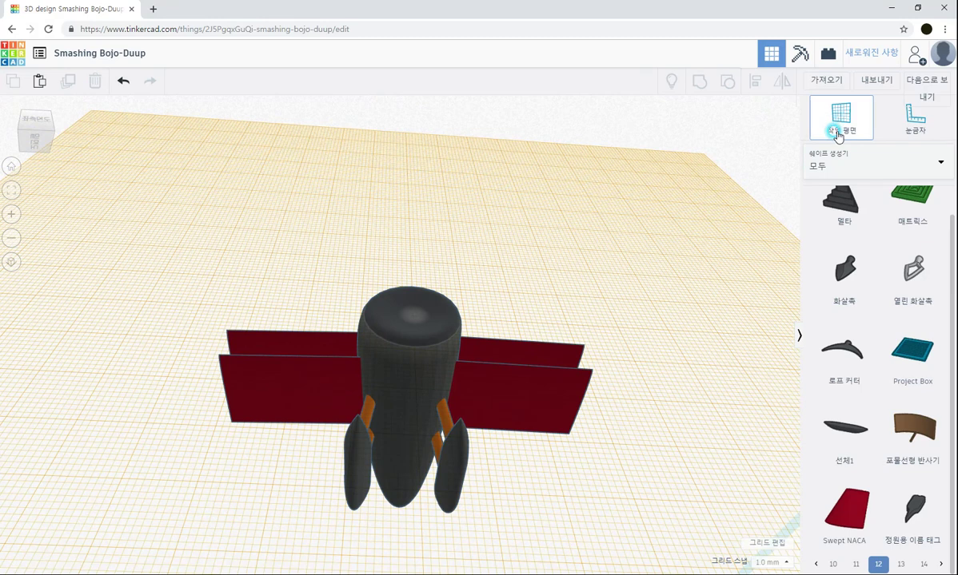
Add a 원통 (cylinder) from 기본 쉐이프 (basic shapes) at the body's blunt end and set its base to 2 by 2 mm
click(835, 165)
click(839, 216)
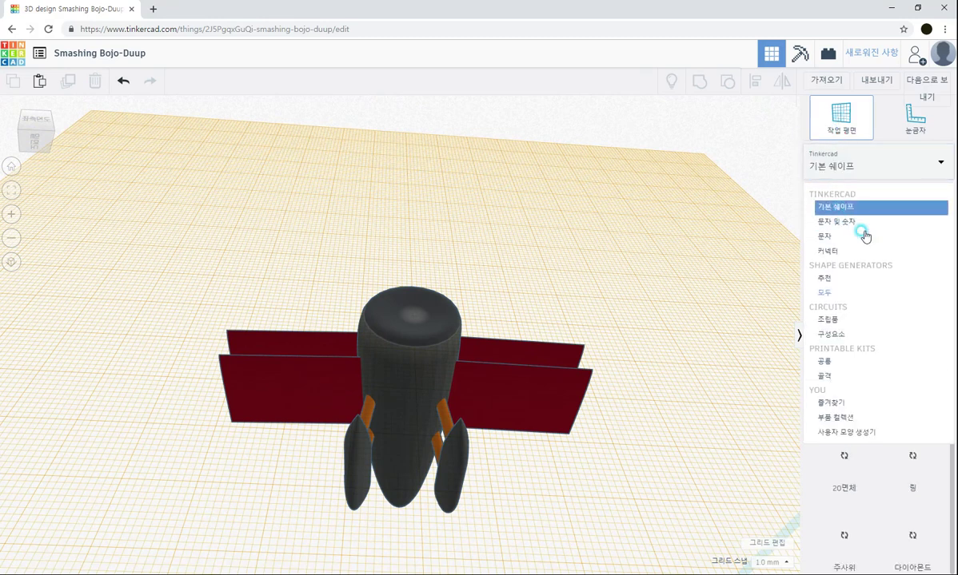
scroll(916, 276, up, 6)
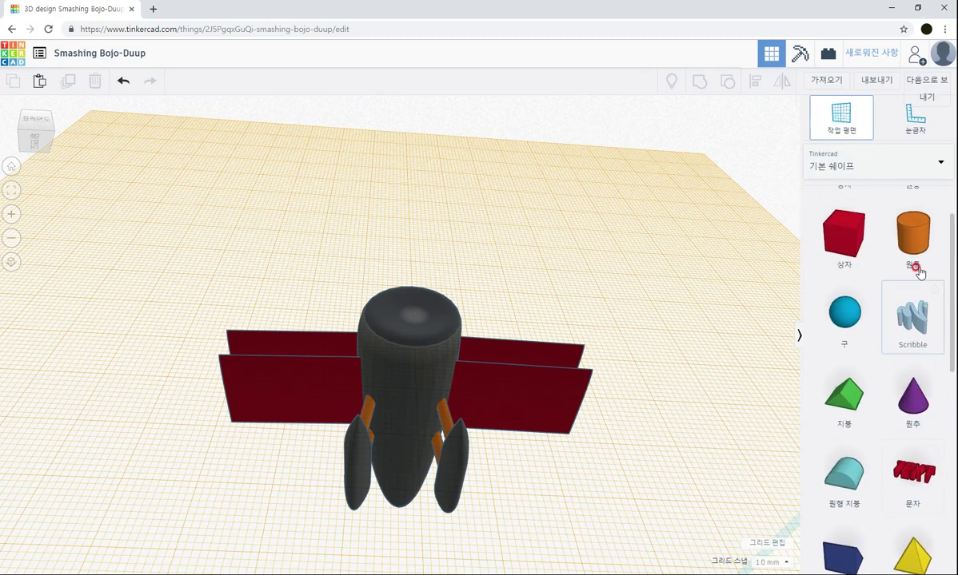
drag(916, 261, 462, 351)
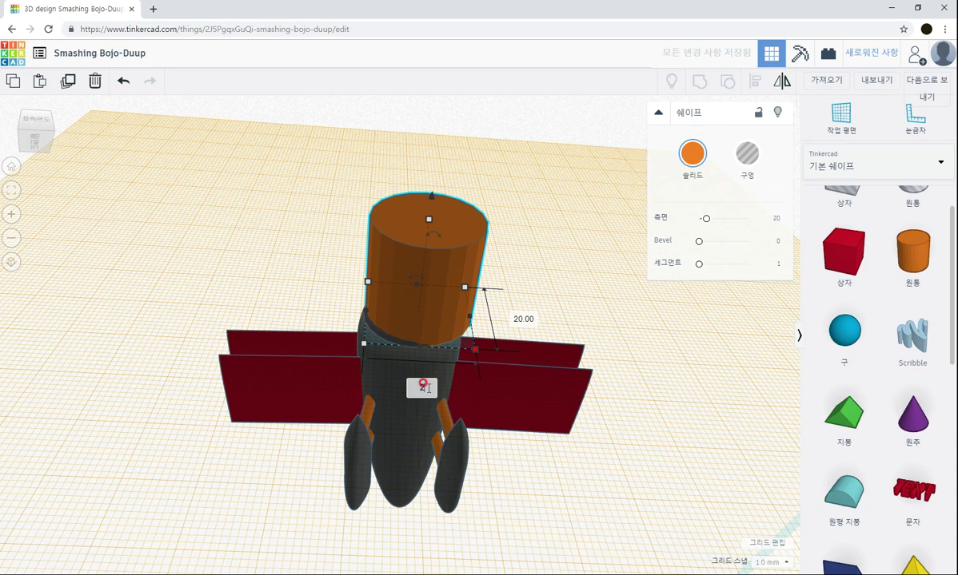
key(Tab)
key(Return)
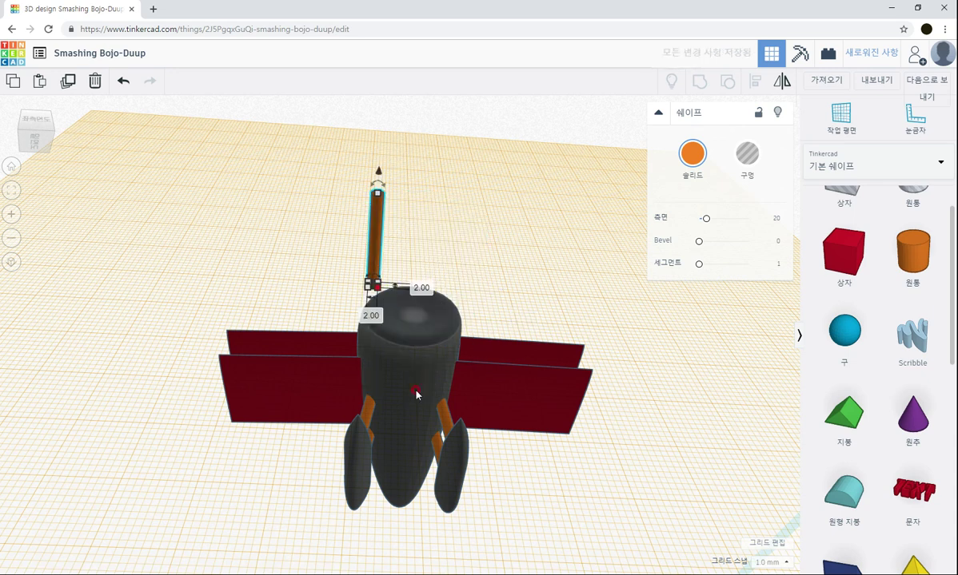
Shorten the thin cylinder to 5 mm and move it 8 mm and 10 mm onto the middle of the body's blunt end
drag(378, 197, 375, 253)
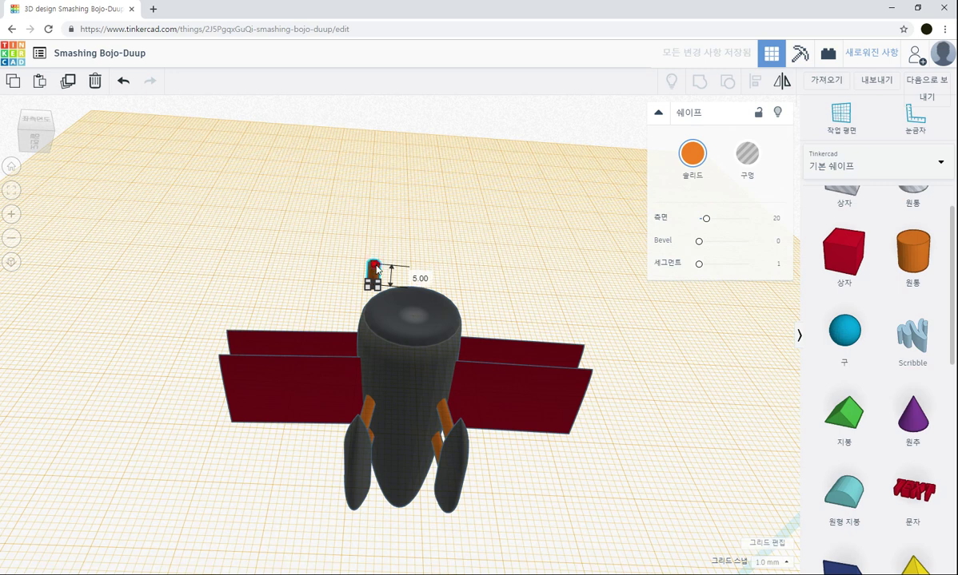
drag(379, 273, 416, 310)
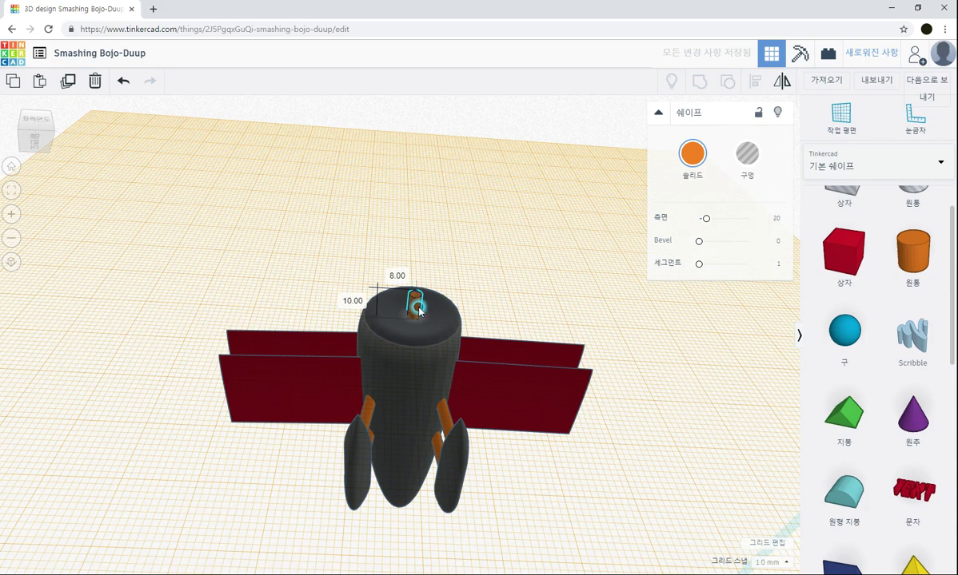
click(513, 291)
right_drag(513, 291, 417, 314)
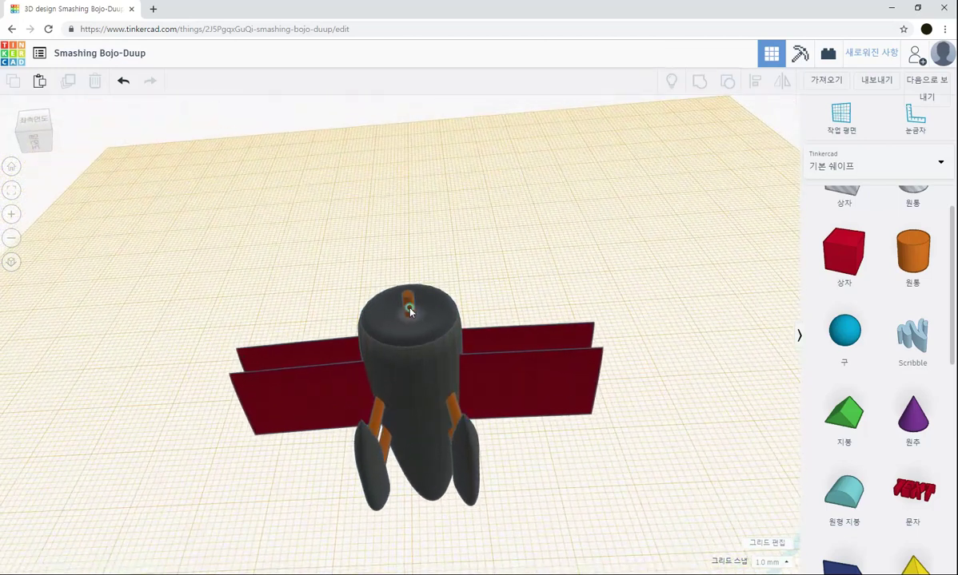
Lower the thin cylinder shaft 1 mm into the blunt end of the main body
click(409, 310)
drag(406, 273, 408, 277)
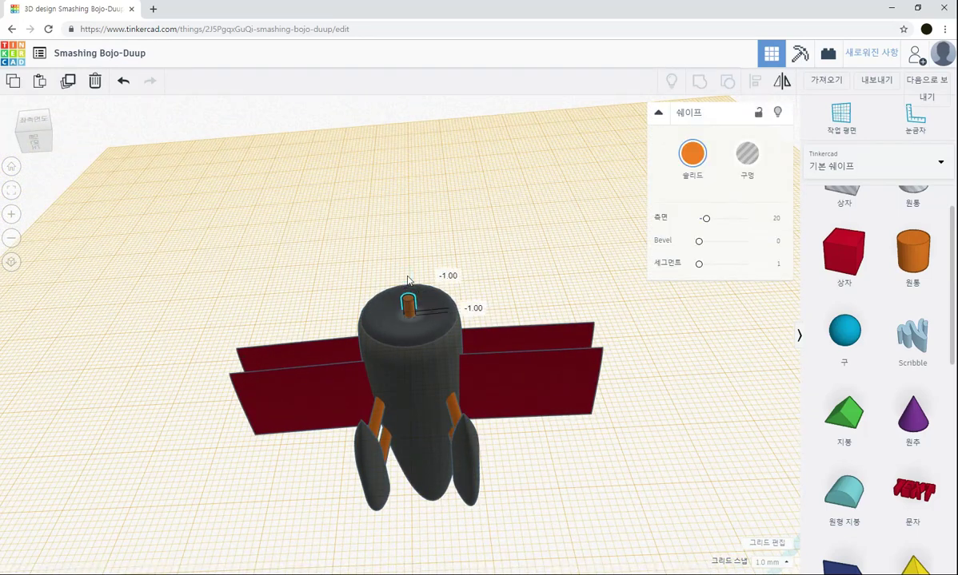
click(521, 258)
mouse_move(525, 259)
right_down()
mouse_move(530, 287)
mouse_move(538, 261)
right_up()
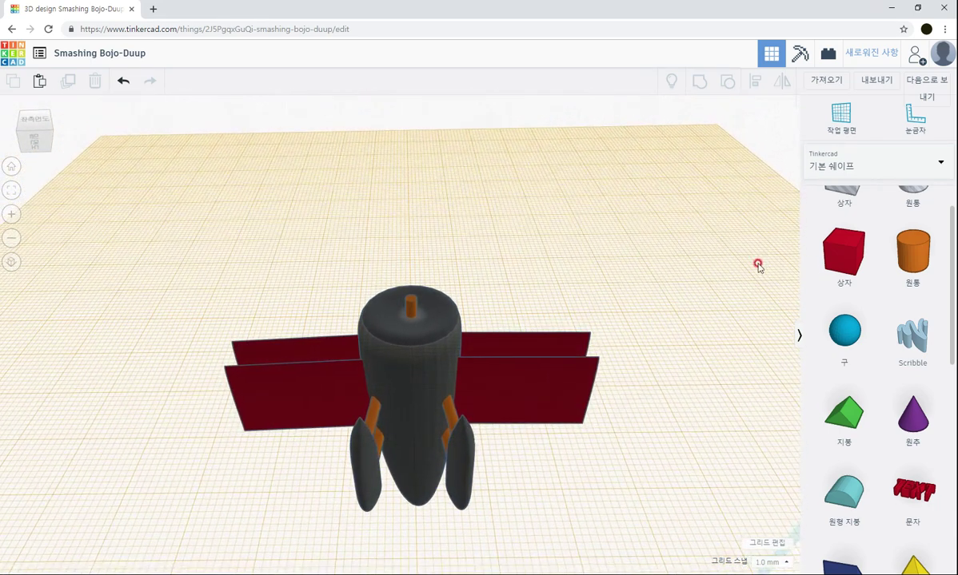
Try a 반구 (half sphere) from 기본 쉐이프 on the body's blunt end with a 5 by 5 mm base
scroll(868, 416, up, 1)
scroll(868, 416, down, 2)
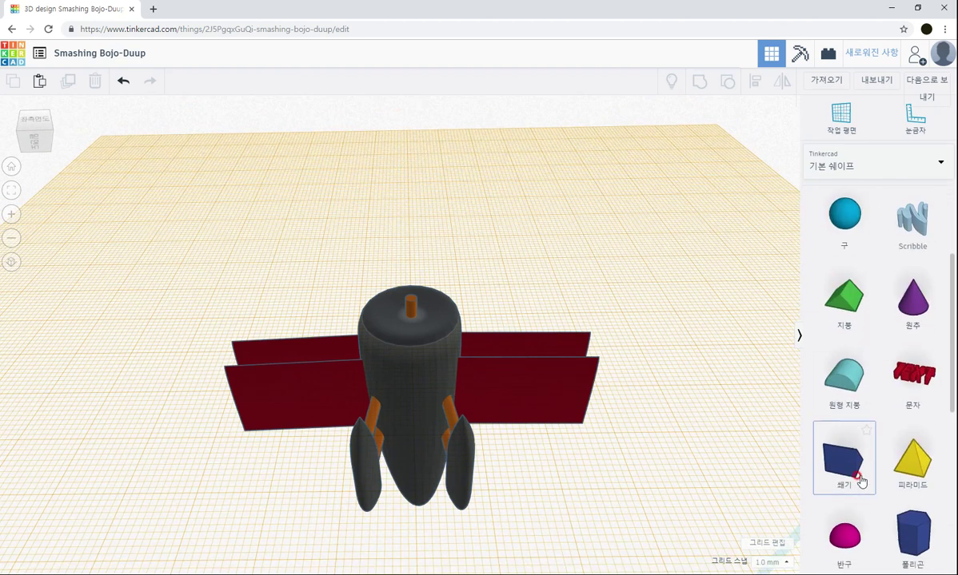
drag(844, 529, 518, 291)
drag(853, 115, 411, 300)
drag(844, 529, 409, 303)
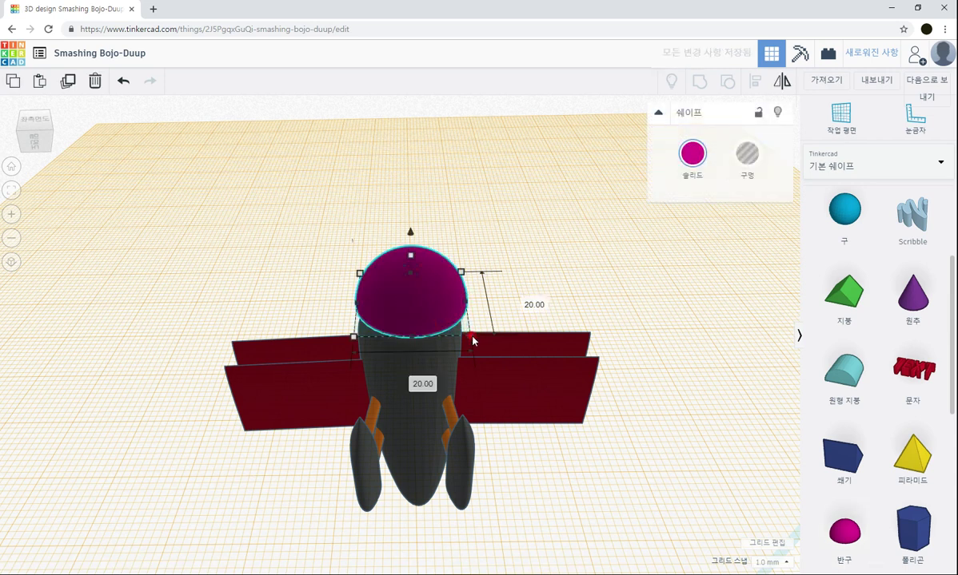
drag(473, 341, 403, 279)
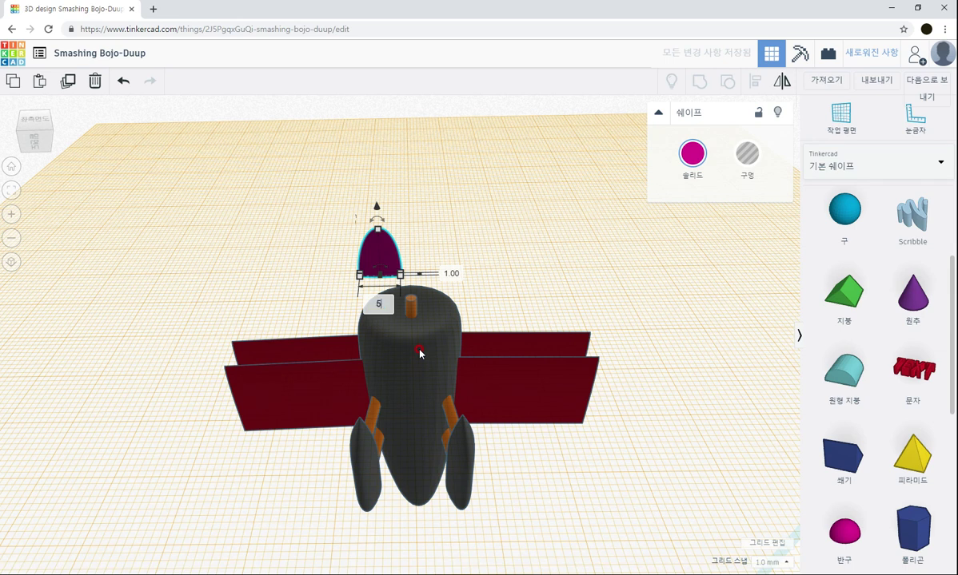
key(Tab)
text(5)
key(Return)
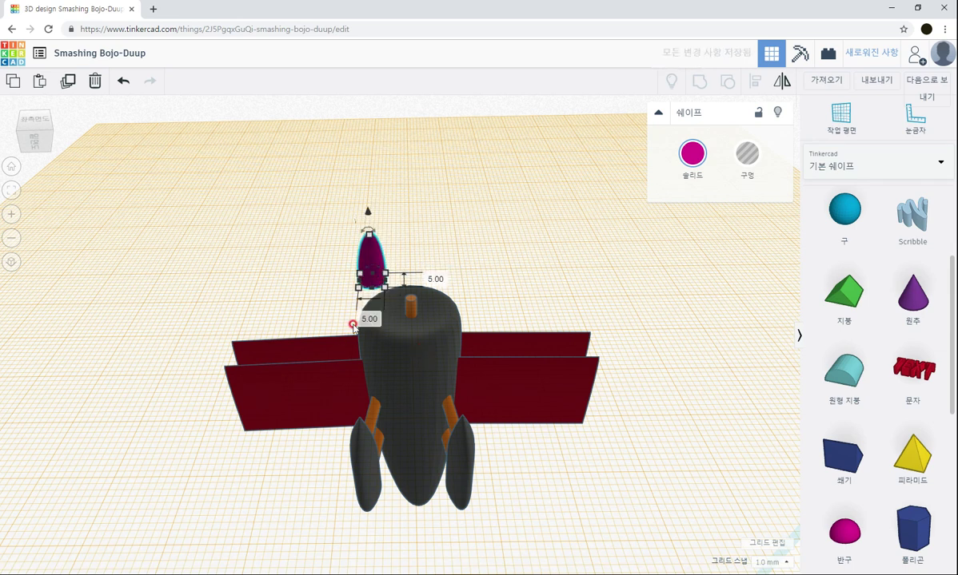
Shorten the half sphere to 4 mm and delete it
drag(367, 238, 368, 260)
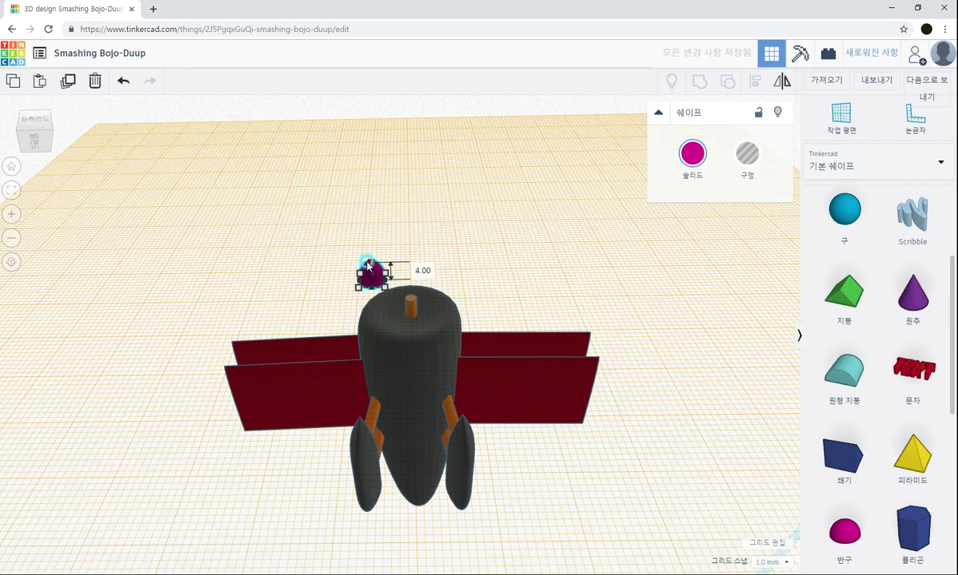
click(462, 284)
click(373, 282)
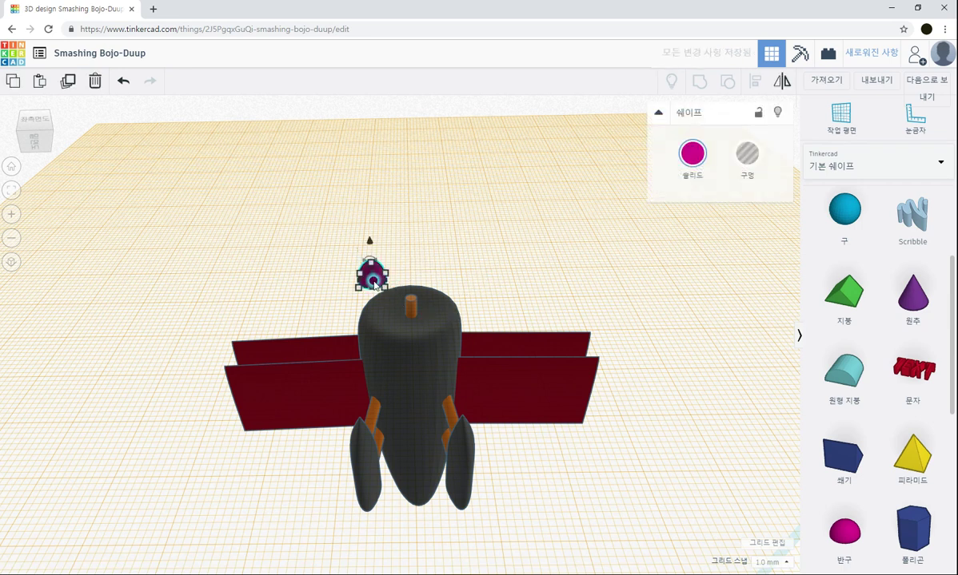
key(Delete)
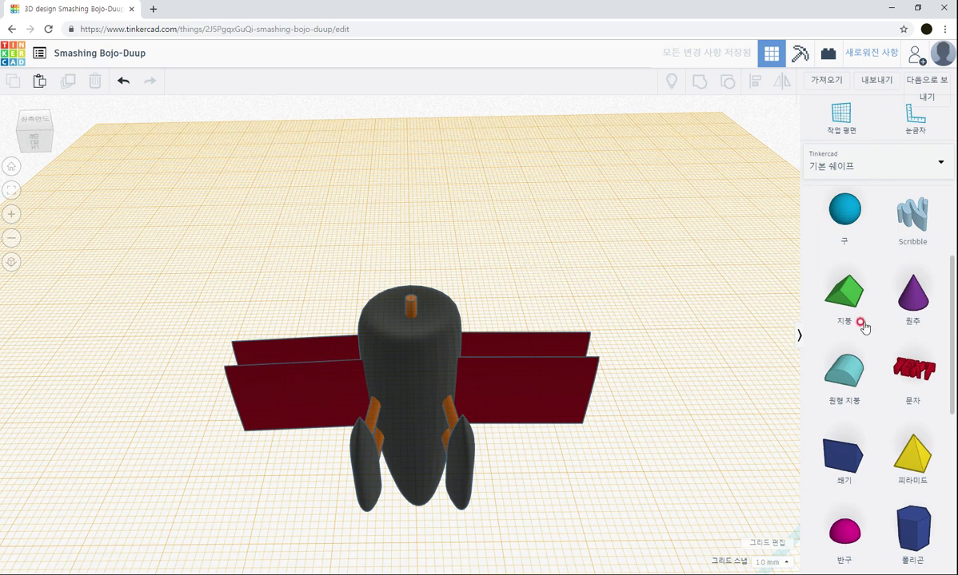
Add a 튜브 (tube) at the body's blunt end with a 5 by 5 mm base and a 4 mm height
scroll(861, 493, down, 1)
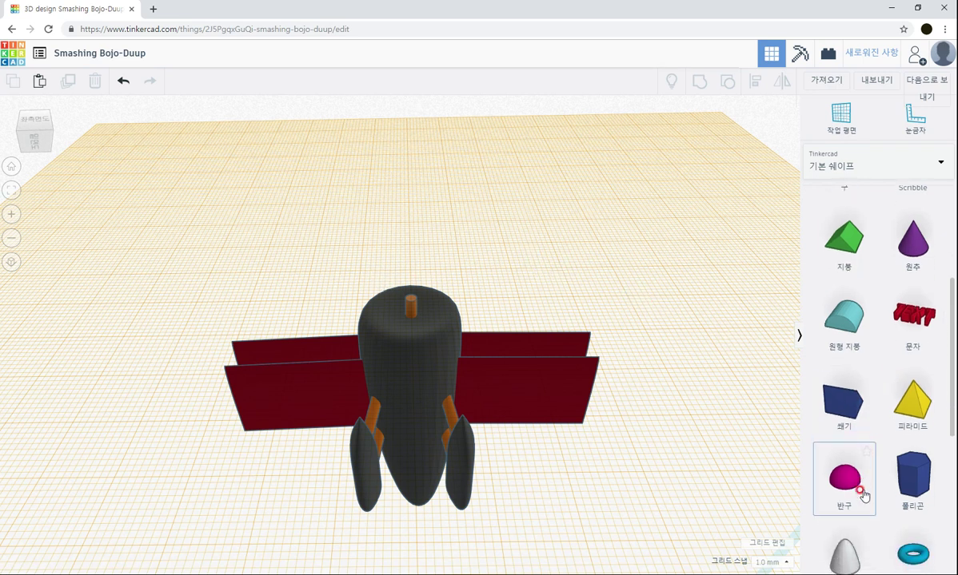
scroll(863, 495, down, 3)
drag(849, 518, 385, 300)
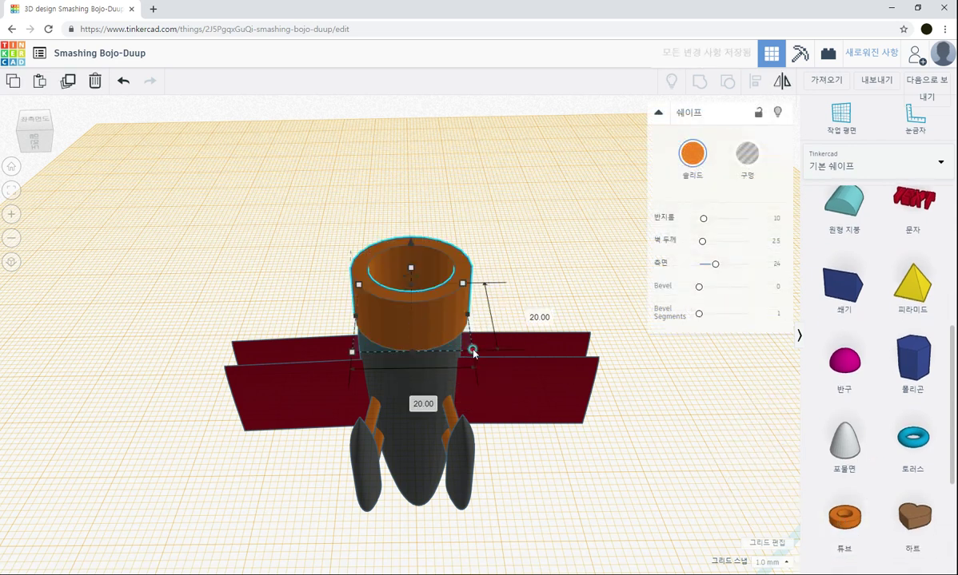
click(416, 404)
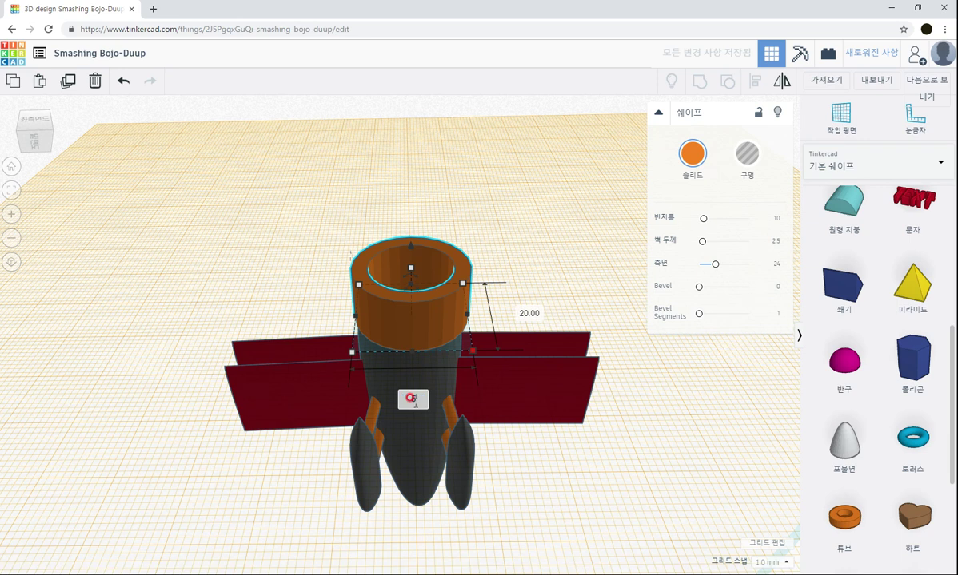
text(5)
key(Return)
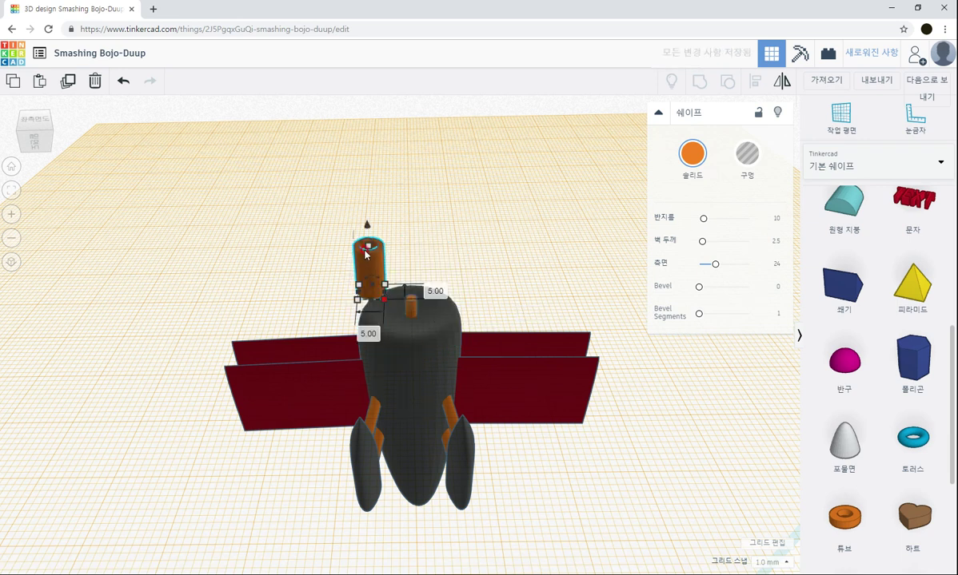
drag(368, 250, 369, 276)
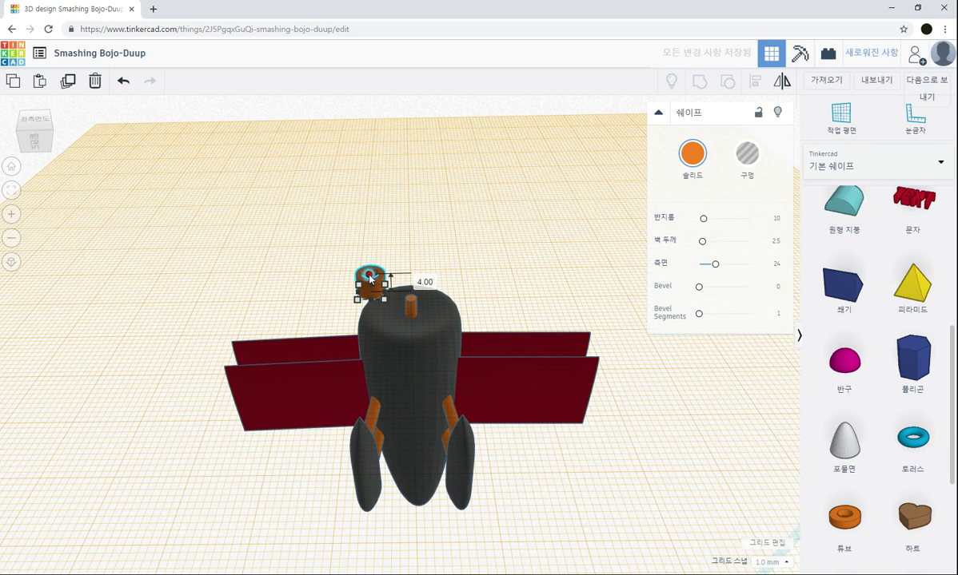
click(466, 248)
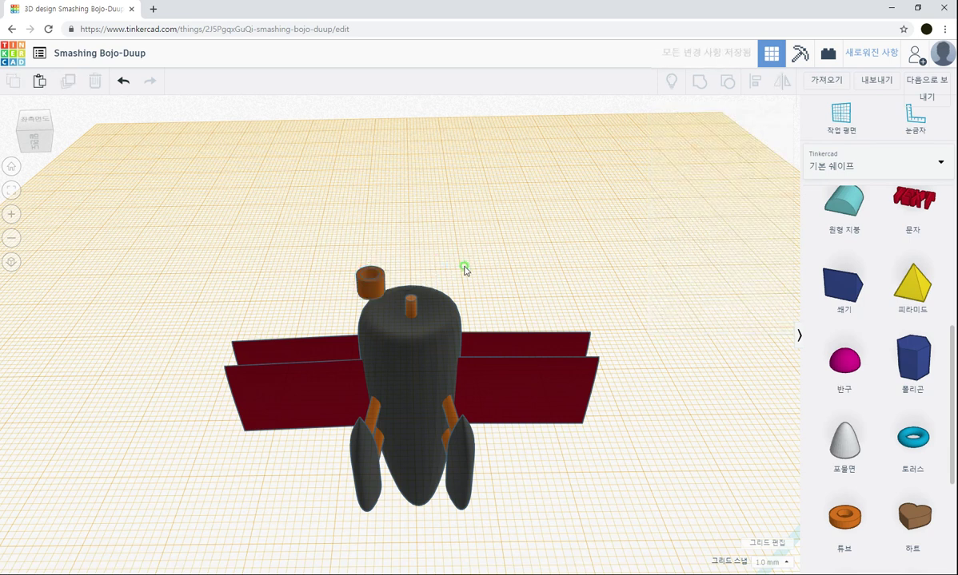
Move the tube 8 mm and 5 mm over the shaft and lower it 3 mm onto the body's blunt end
right_drag(466, 270, 383, 303)
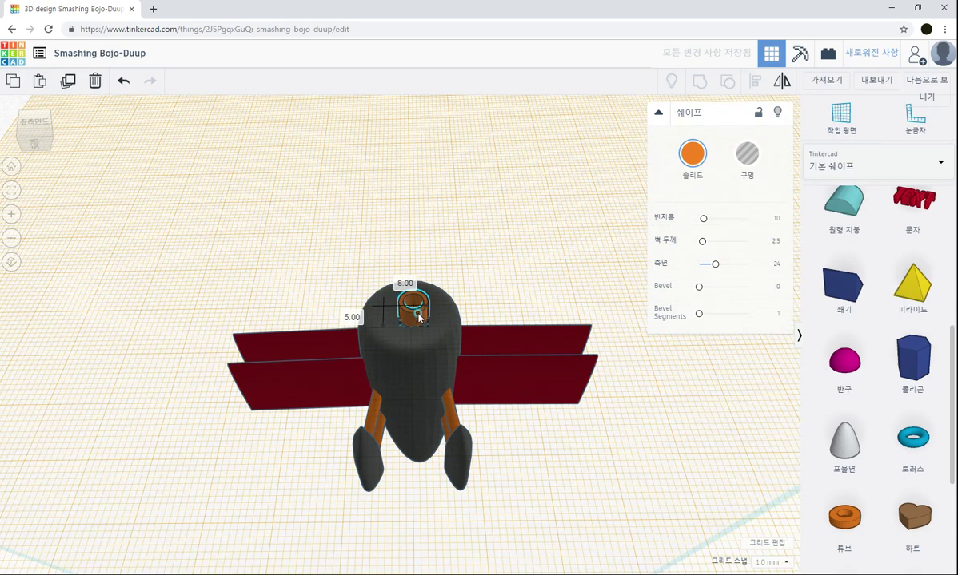
right_drag(510, 264, 516, 305)
right_drag(498, 357, 447, 271)
drag(411, 248, 411, 264)
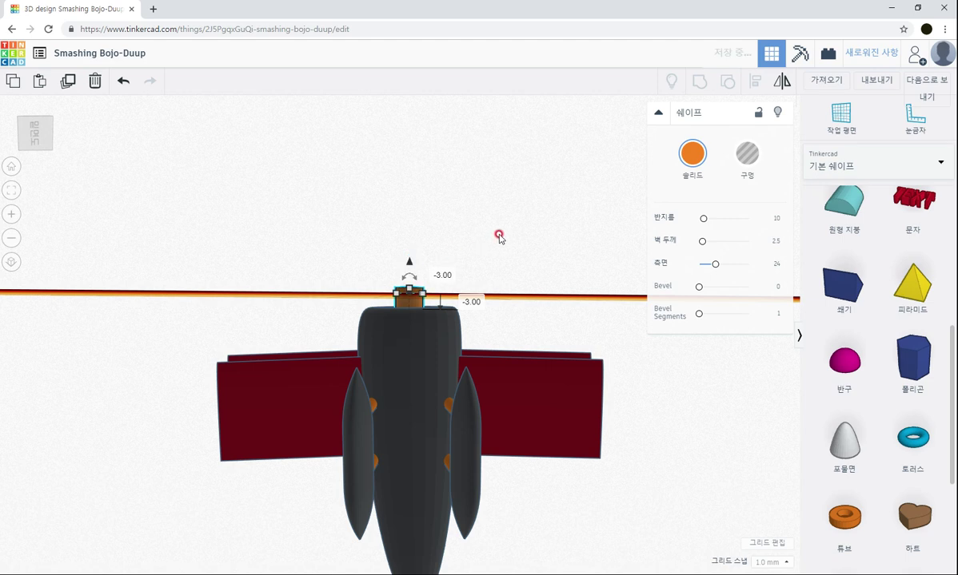
click(490, 227)
right_drag(490, 227, 465, 314)
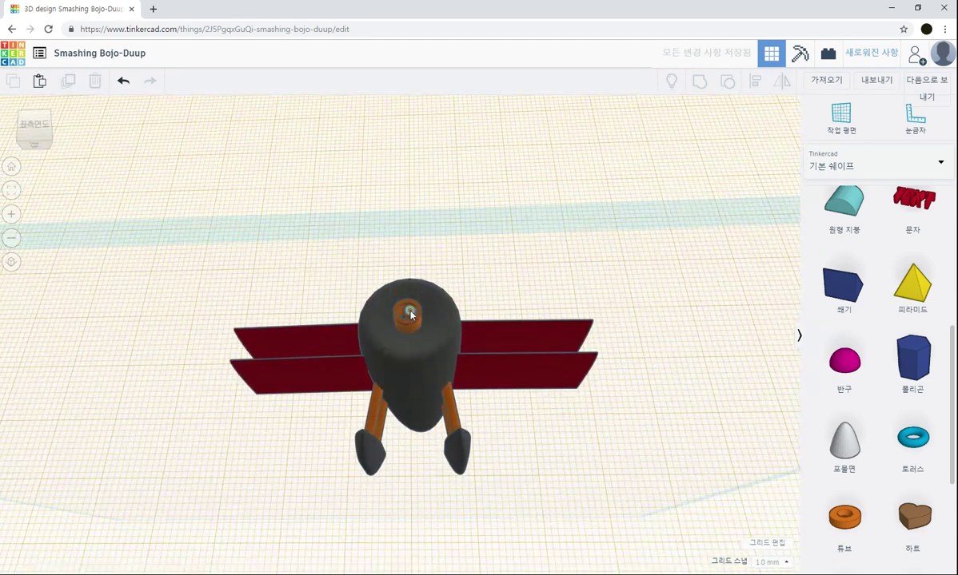
Align the shaft and the tube on each other's centers and group them
drag(411, 315, 411, 334)
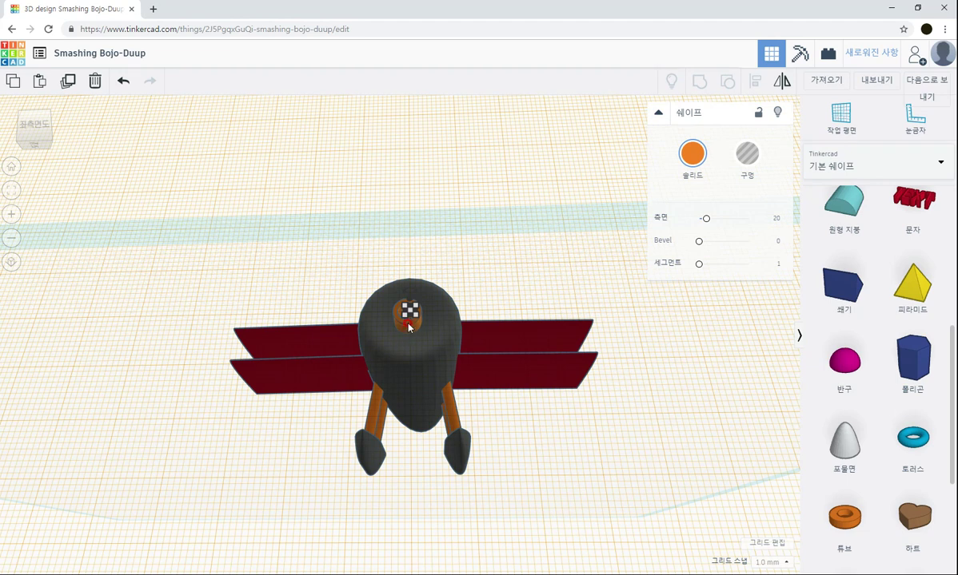
shift+click(408, 328)
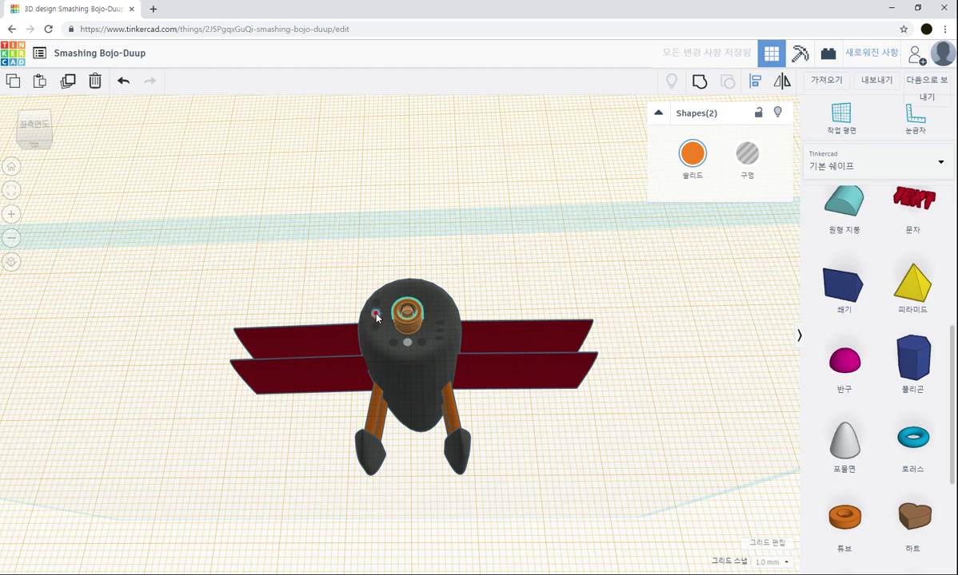
click(502, 279)
right_click(547, 274)
right_drag(570, 271, 483, 278)
click(483, 278)
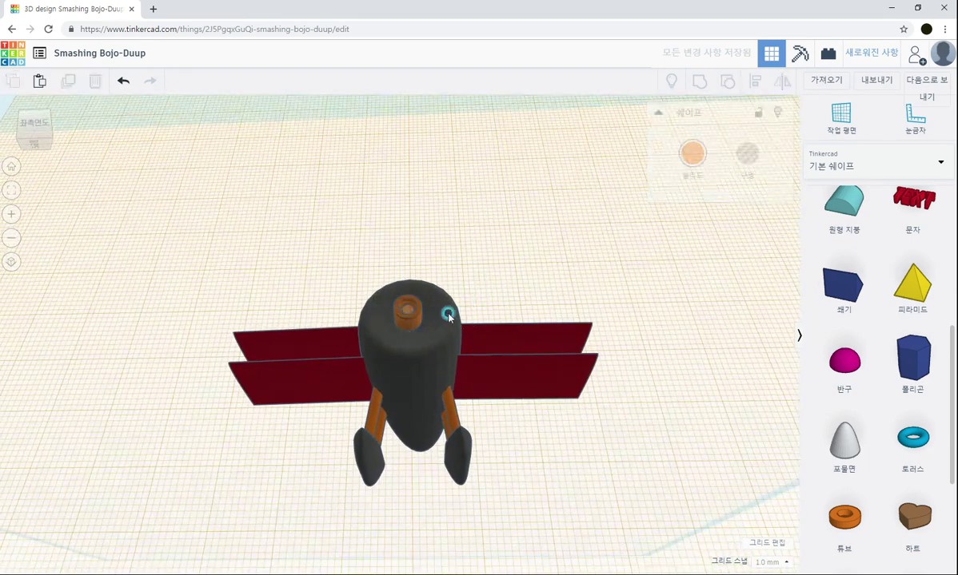
Ungroup the tube and shaft and set the shaft's height to 6 mm
click(415, 321)
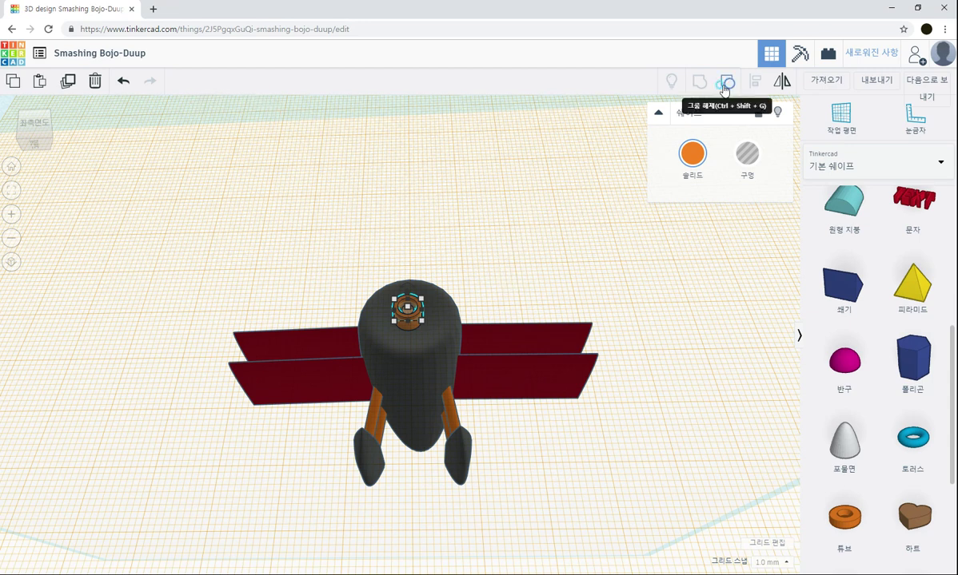
click(511, 251)
click(412, 326)
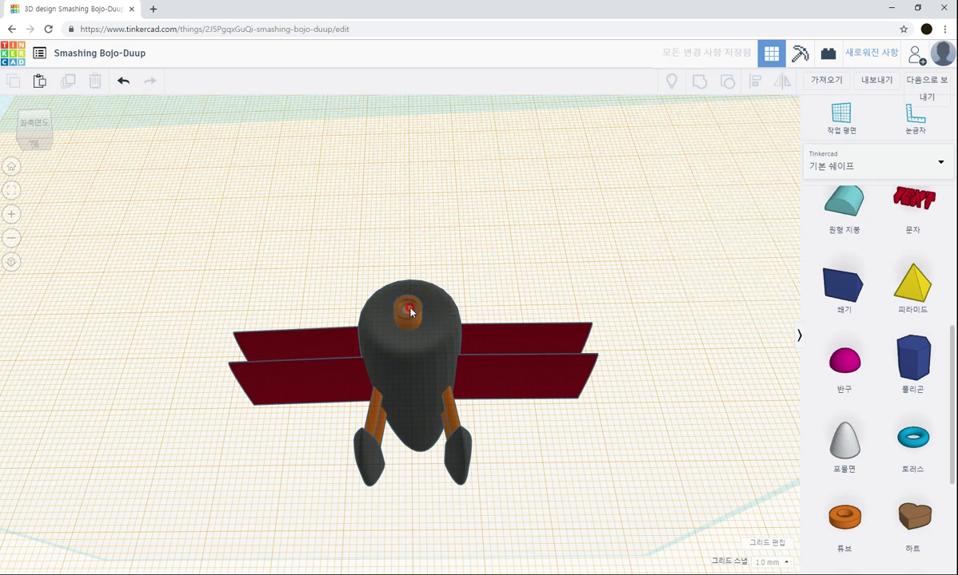
click(408, 310)
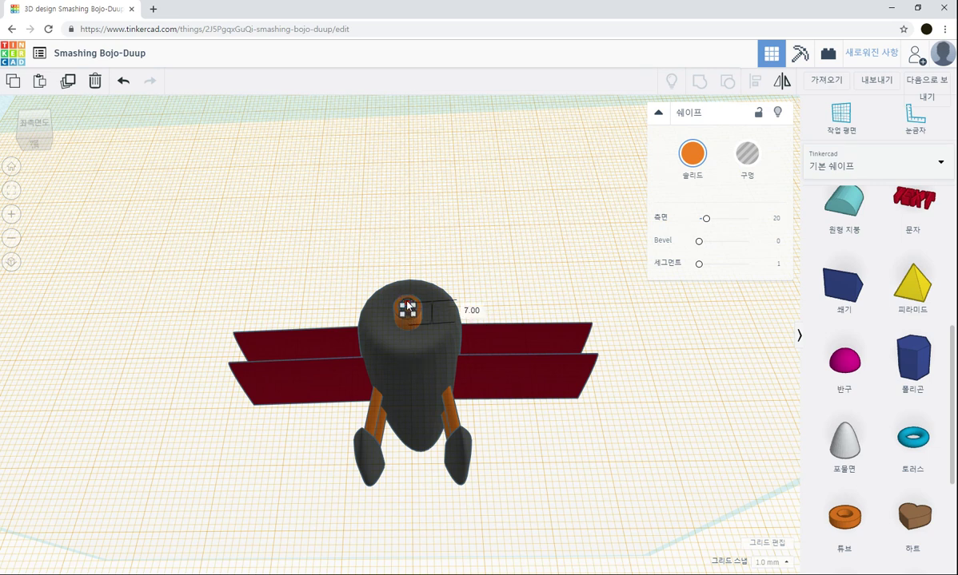
click(492, 253)
right_drag(492, 252, 430, 273)
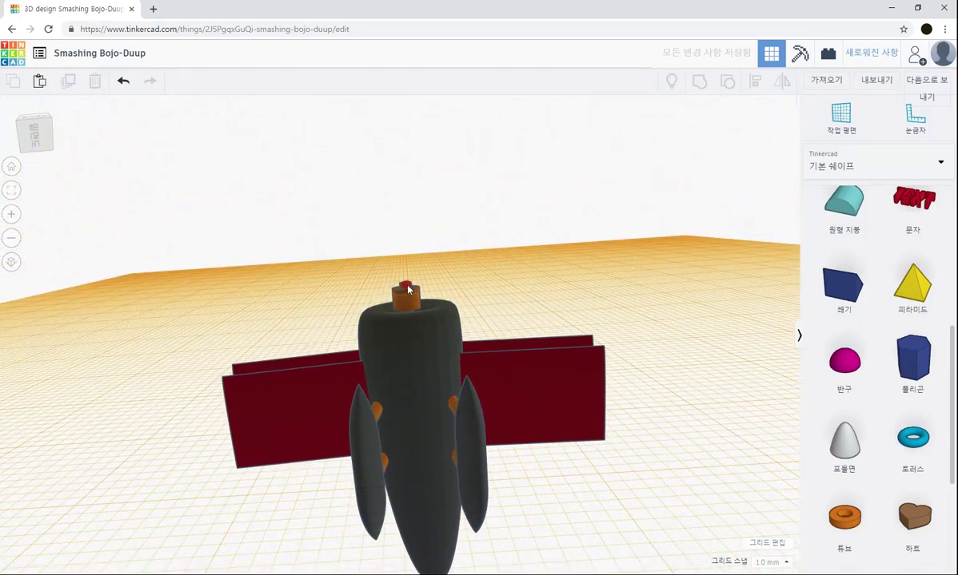
click(407, 289)
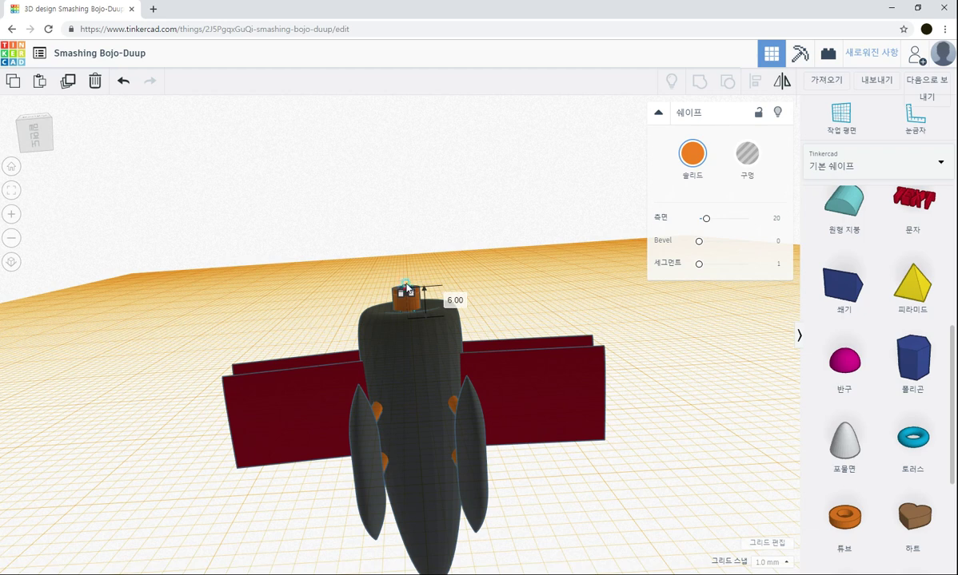
click(493, 257)
right_drag(493, 257, 518, 360)
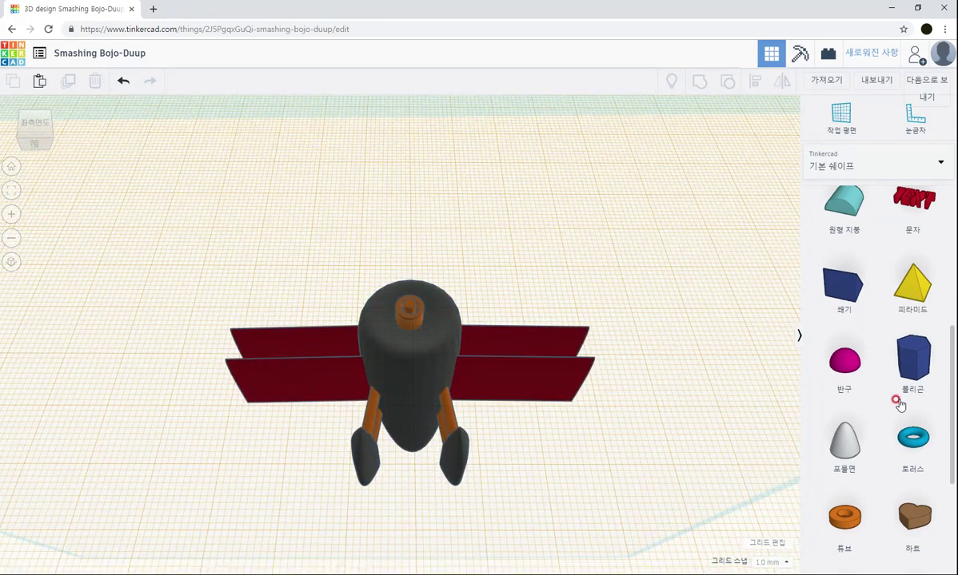
Add another 파인애플 shape from page 15 of 모두 (all) shape generators beside the main body
scroll(891, 423, down, 3)
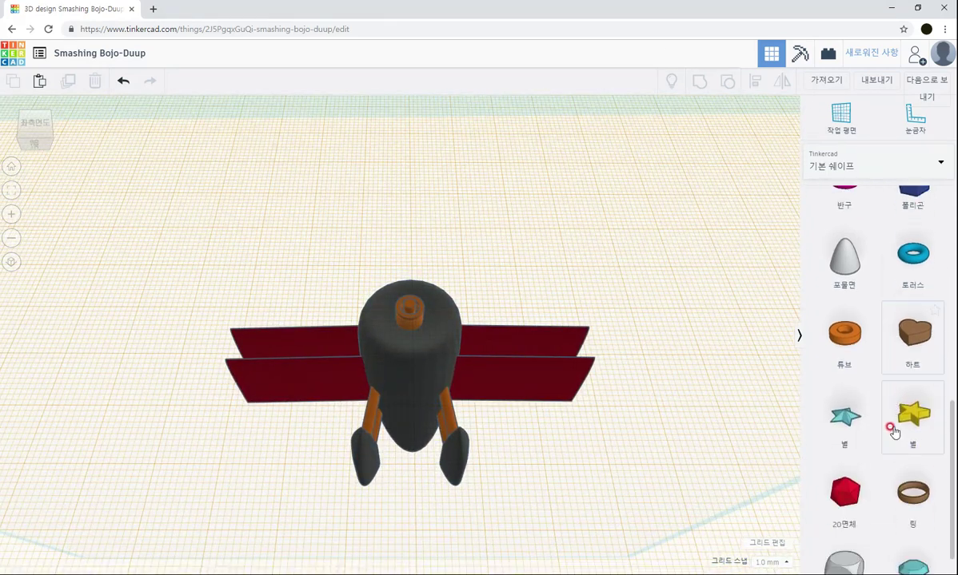
click(828, 179)
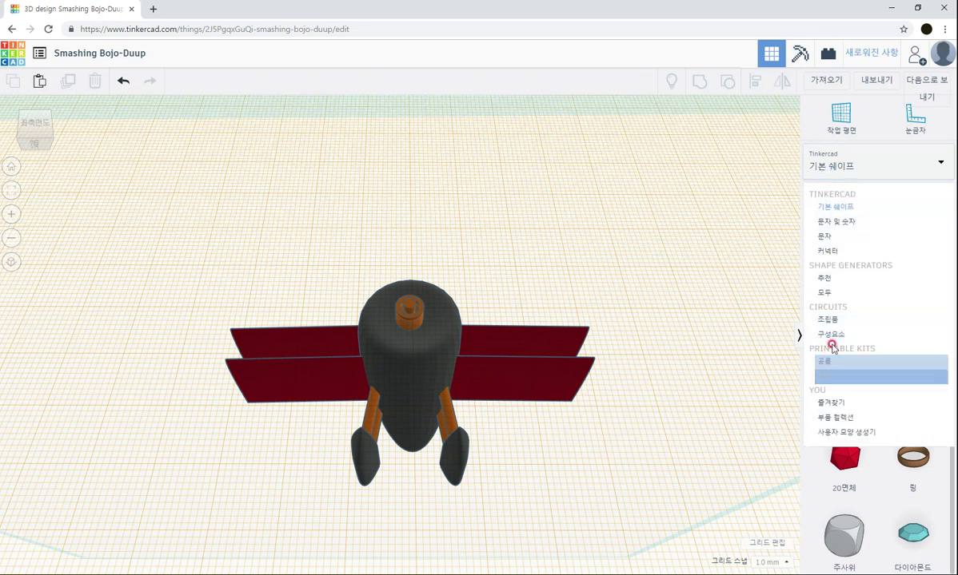
click(829, 297)
click(918, 566)
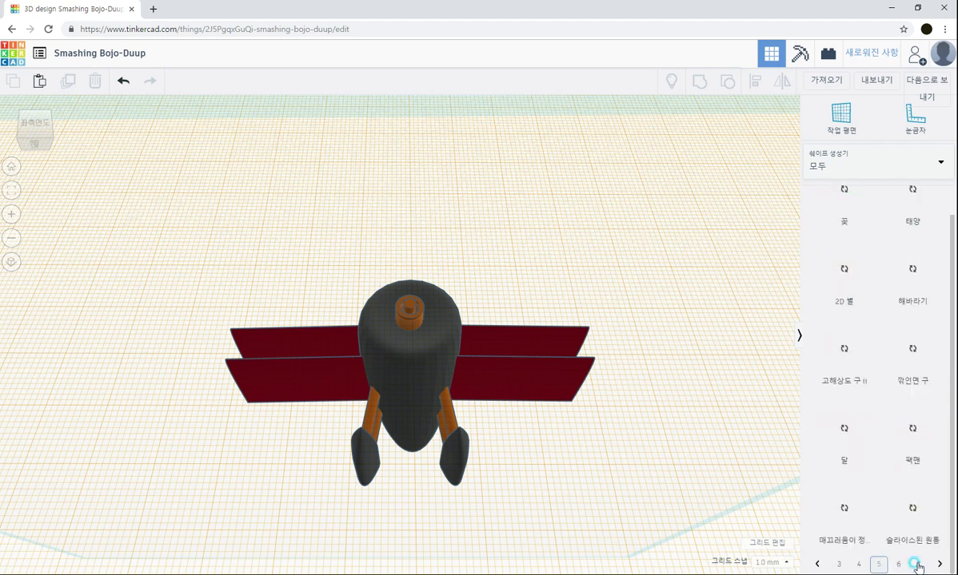
click(916, 565)
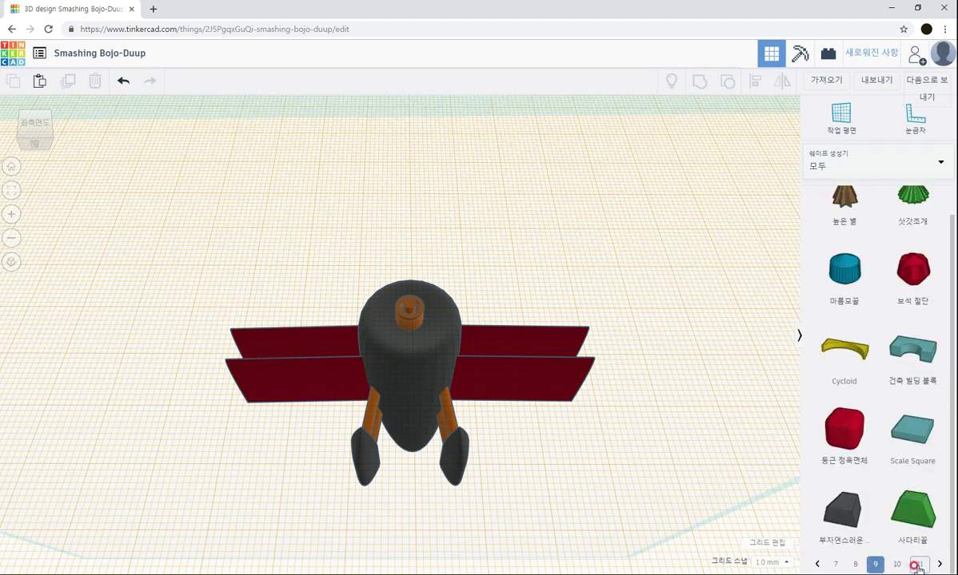
click(917, 565)
click(917, 565)
click(919, 566)
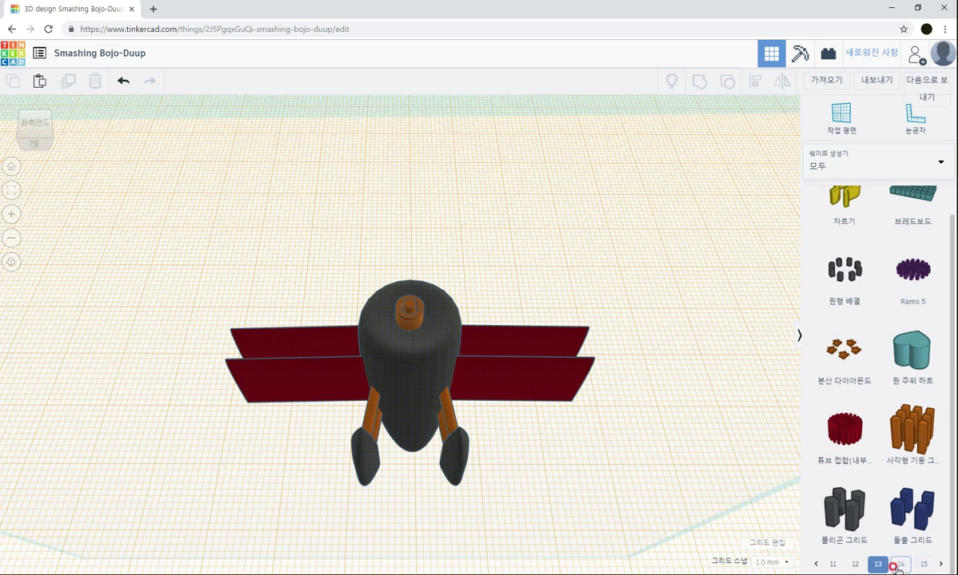
click(909, 566)
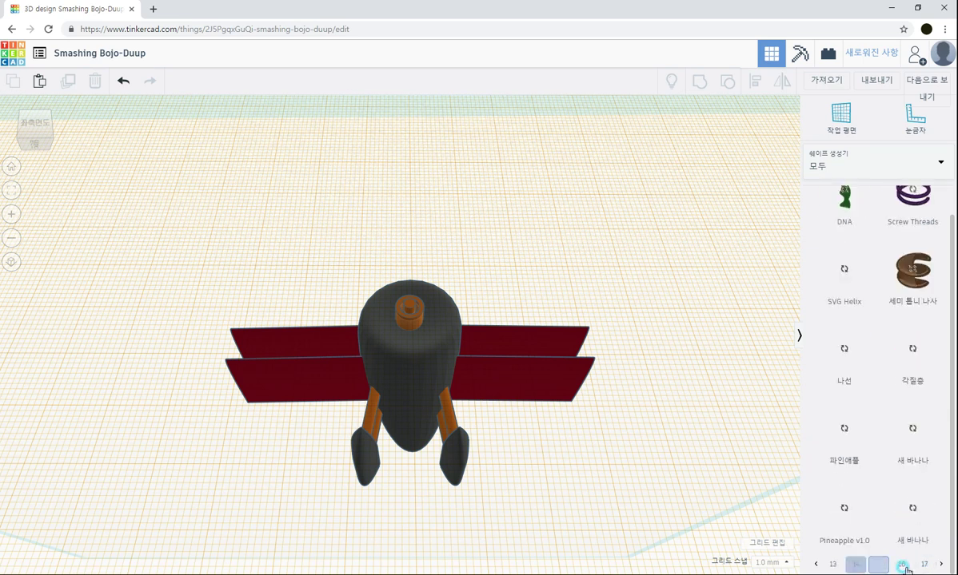
drag(839, 440, 514, 392)
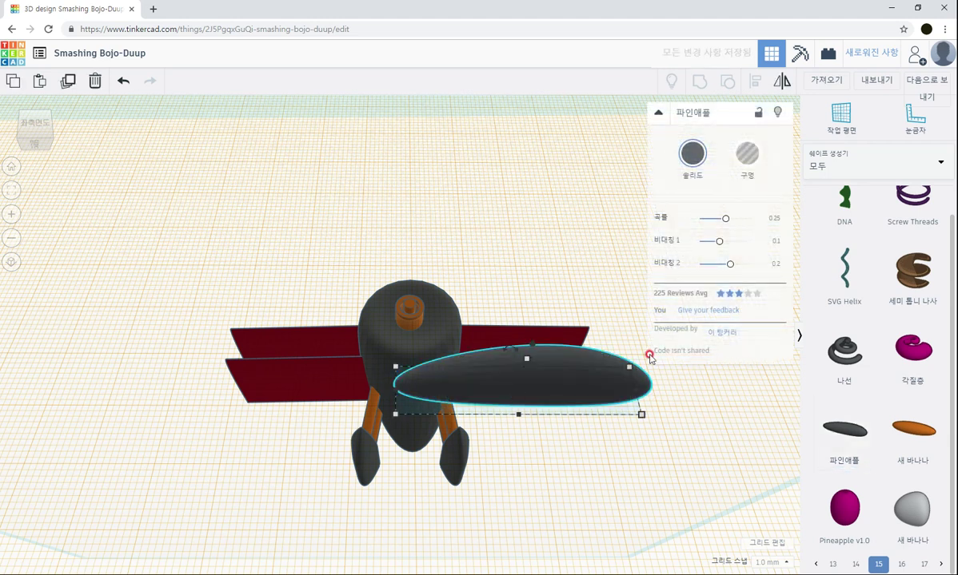
Set the new 파인애플 shape's 곡률 to 0.29, 비대칭 1 to 0.63 and 비대칭 2 to -0.36
click(769, 223)
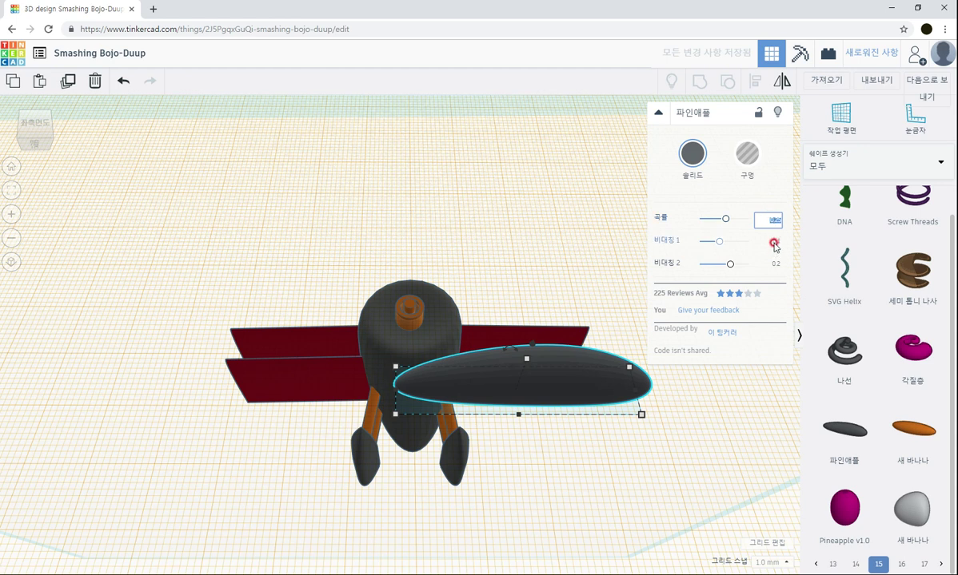
click(779, 240)
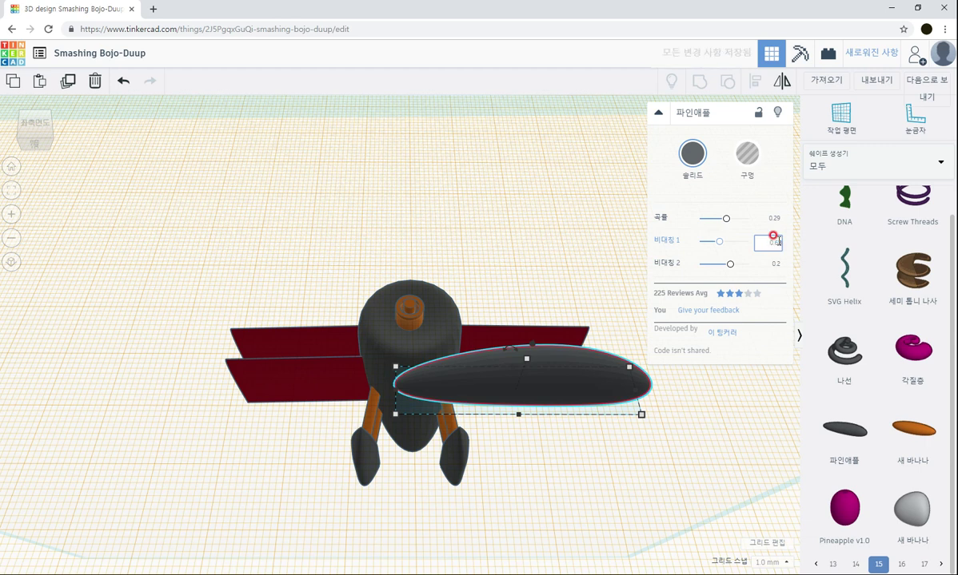
click(773, 262)
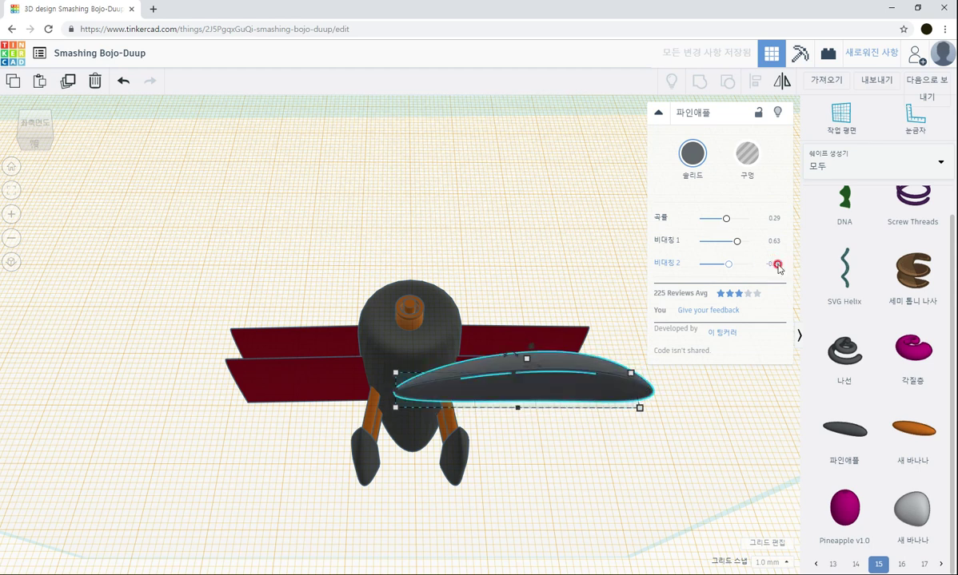
key(Return)
Rotate the new 파인애플 shape about its long axis so its broad face points away from the body
right_drag(663, 427, 617, 414)
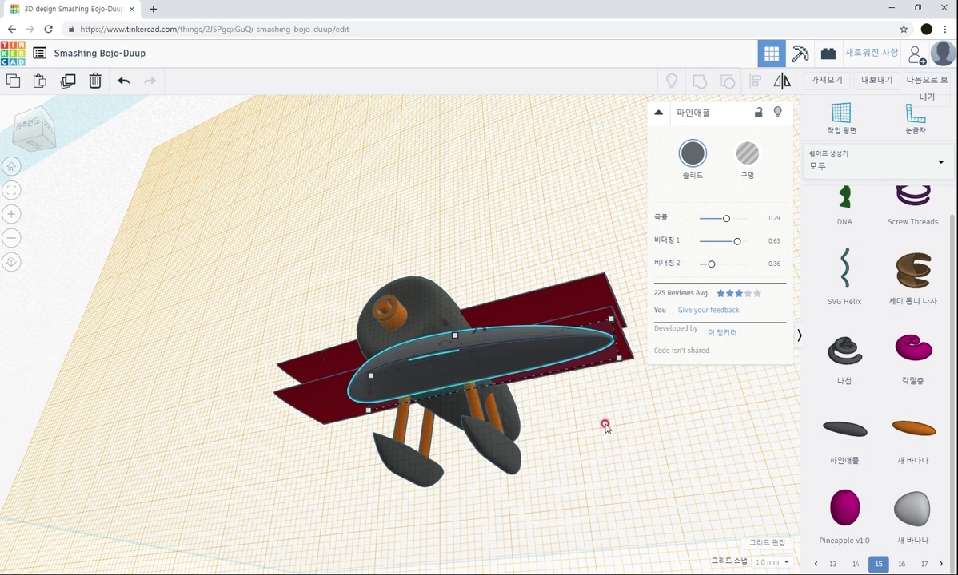
right_drag(605, 426, 644, 379)
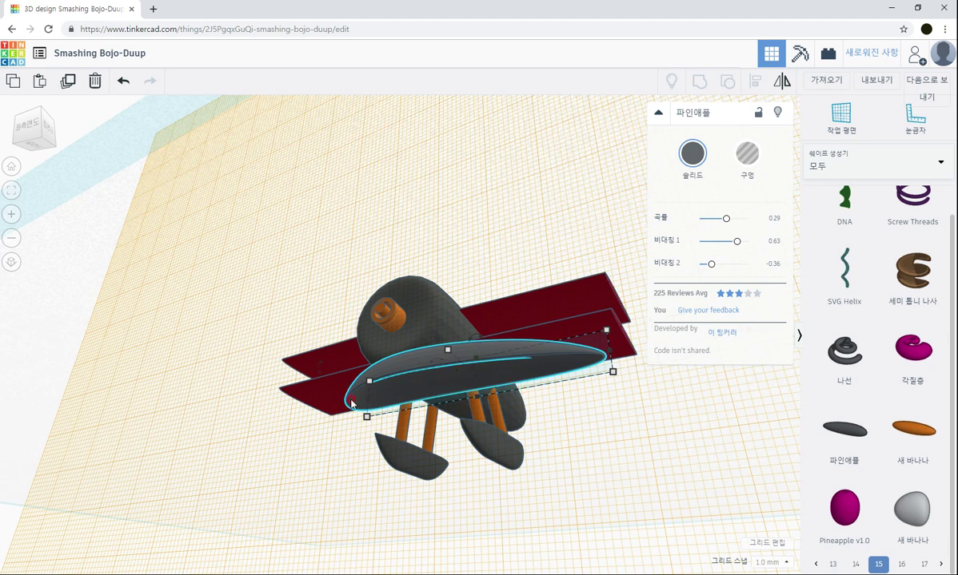
click(324, 377)
drag(315, 363, 354, 352)
click(609, 464)
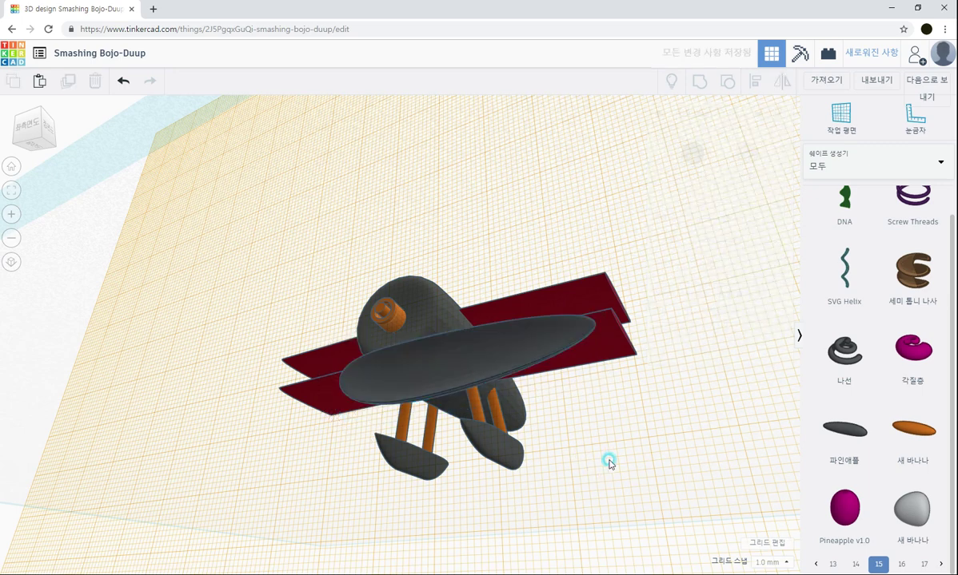
Set the length of the propeller blade shape to 30 mm
right_drag(609, 463, 367, 396)
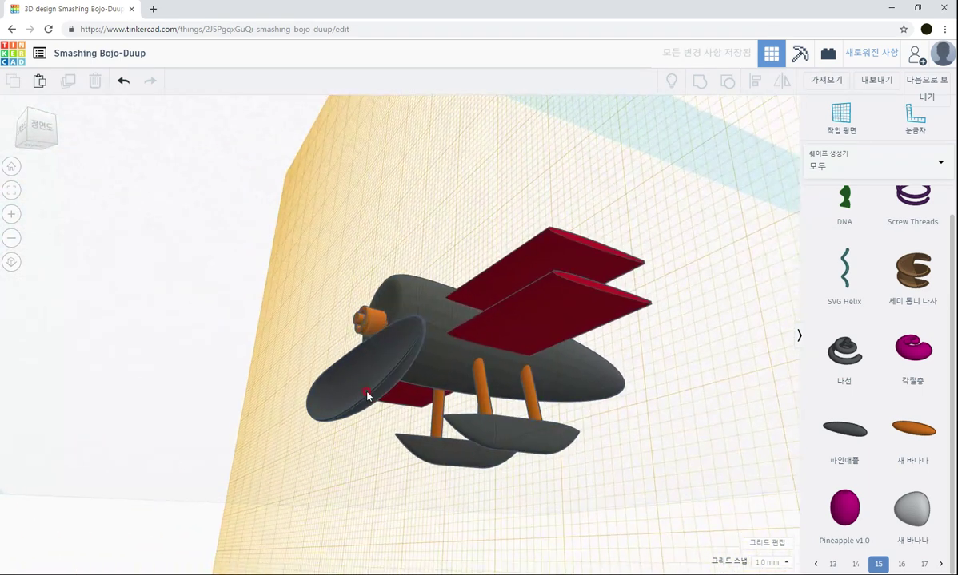
click(367, 394)
right_drag(626, 456, 704, 457)
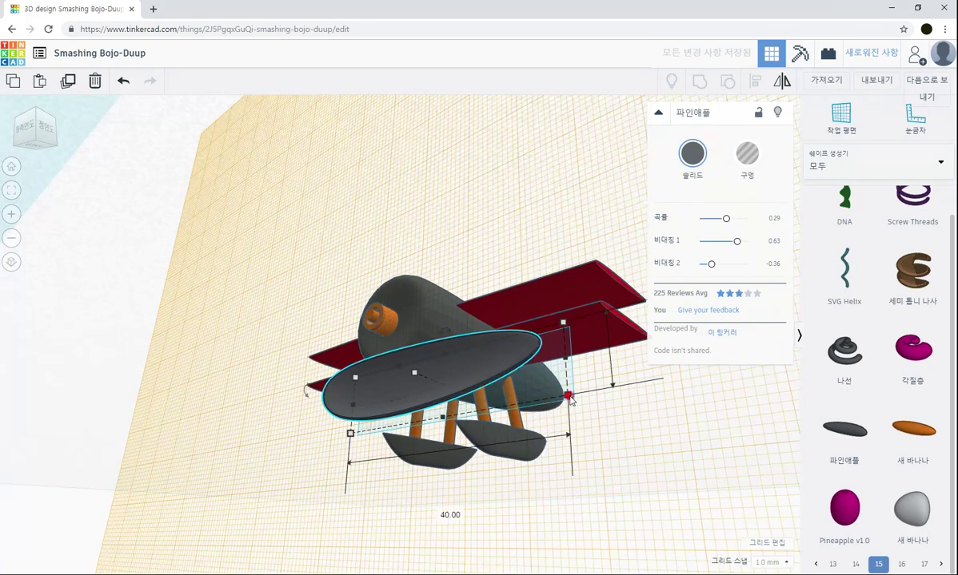
click(569, 397)
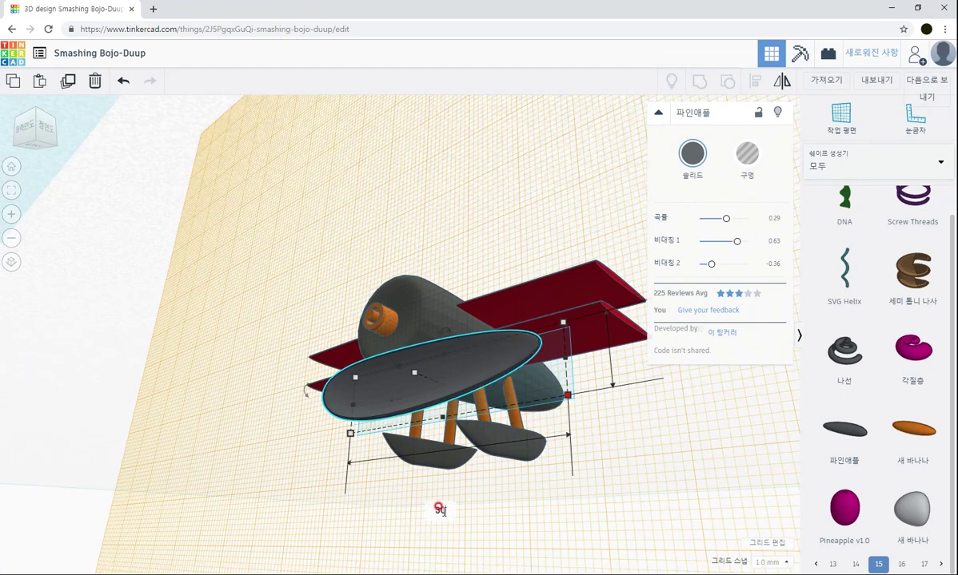
key(Return)
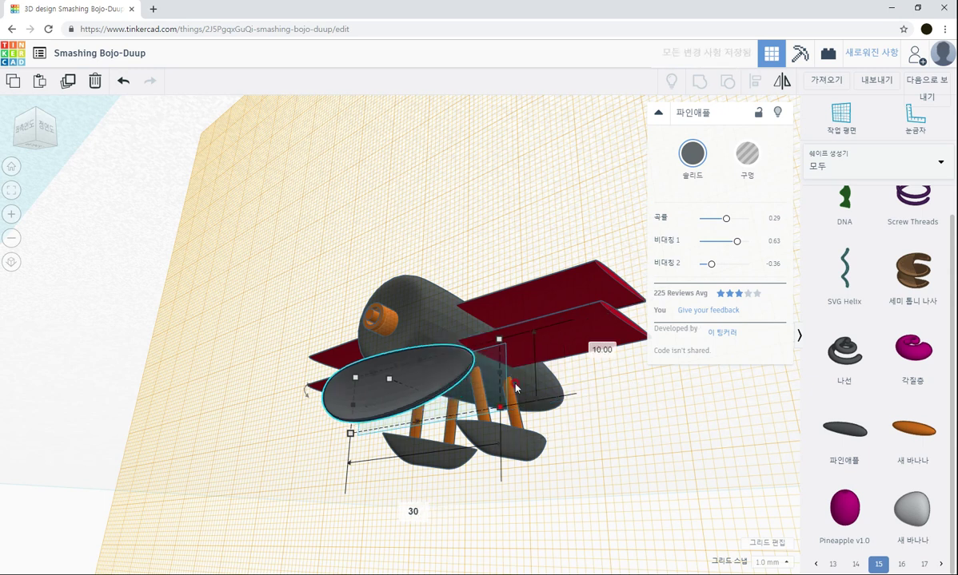
Set the propeller blade's thickness to 5 mm
click(588, 460)
right_drag(526, 387, 526, 415)
click(477, 388)
right_drag(571, 476, 412, 454)
drag(402, 370, 408, 371)
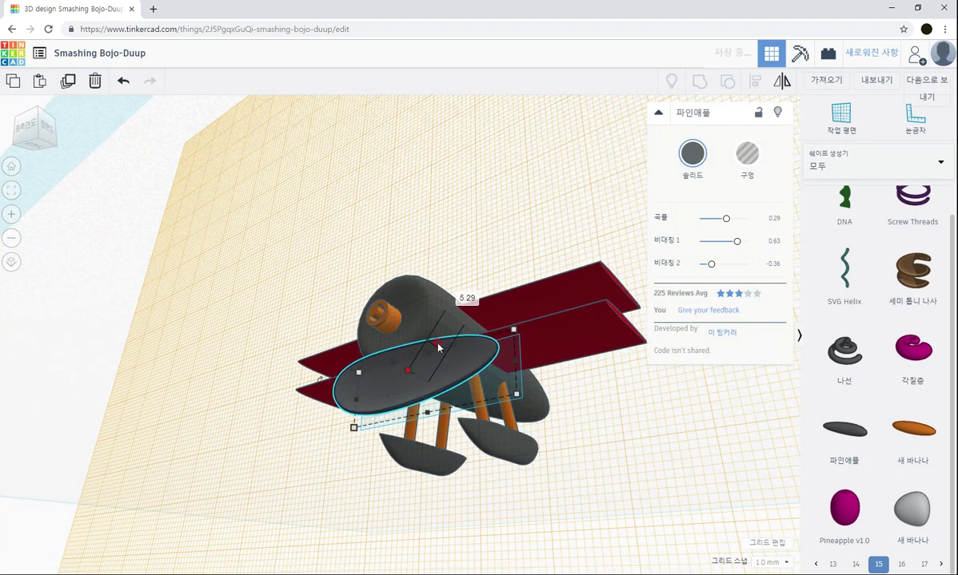
click(466, 299)
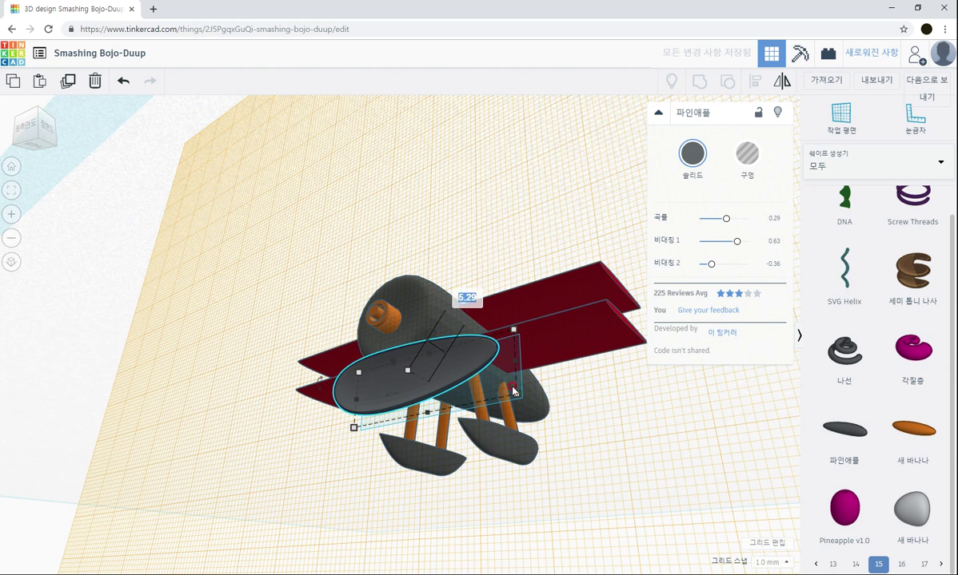
text(5)
key(Return)
Reduce the propeller blade's thickness to 3 mm
click(571, 454)
right_drag(571, 454, 413, 404)
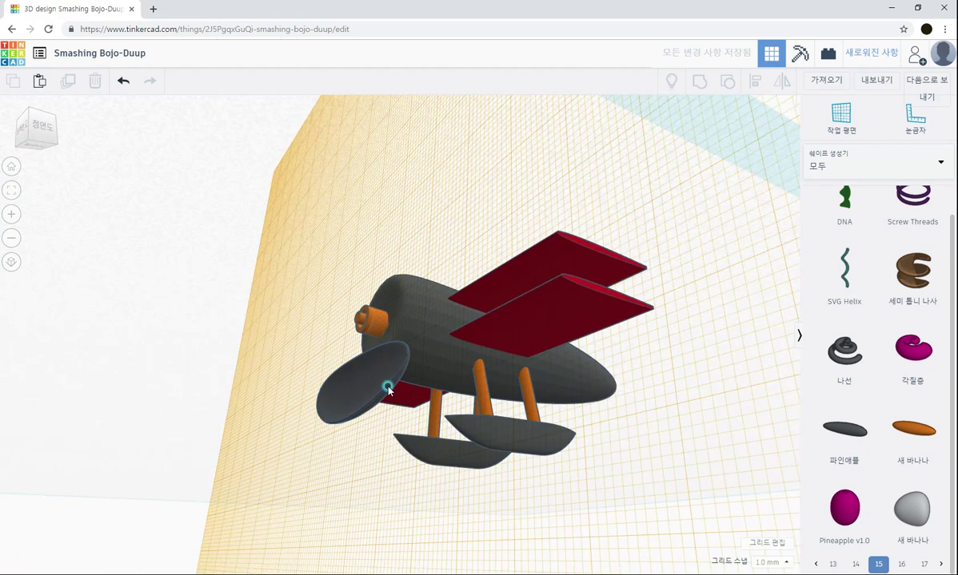
click(387, 389)
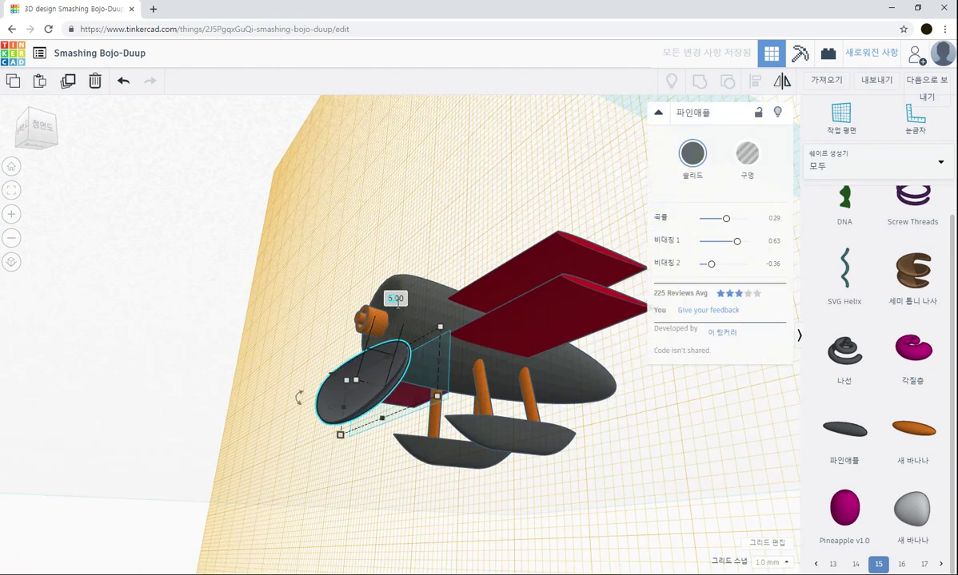
click(395, 299)
text(3)
key(Return)
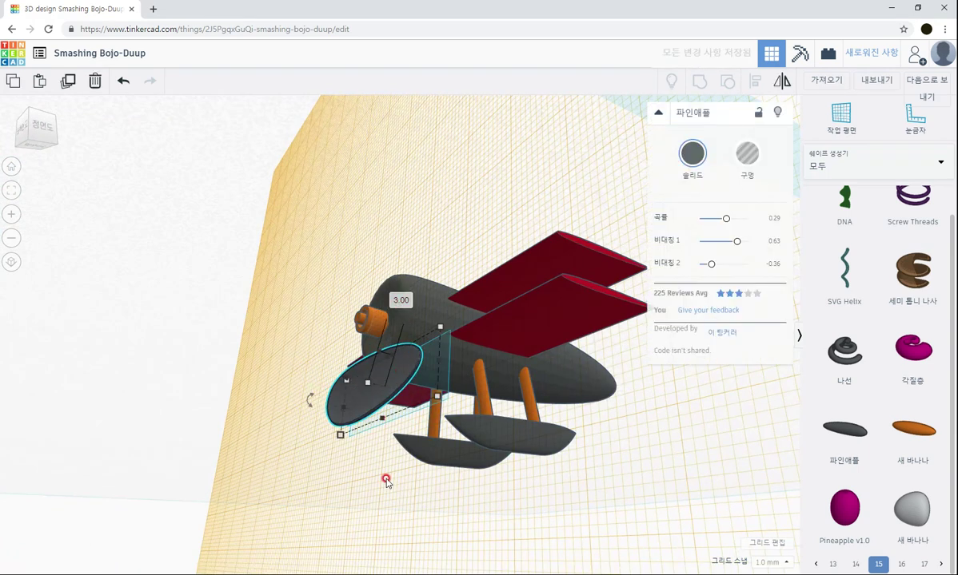
Twist the propeller blade -22.5° about its long axis and turn it diagonally across the body's blunt end
drag(309, 406, 313, 416)
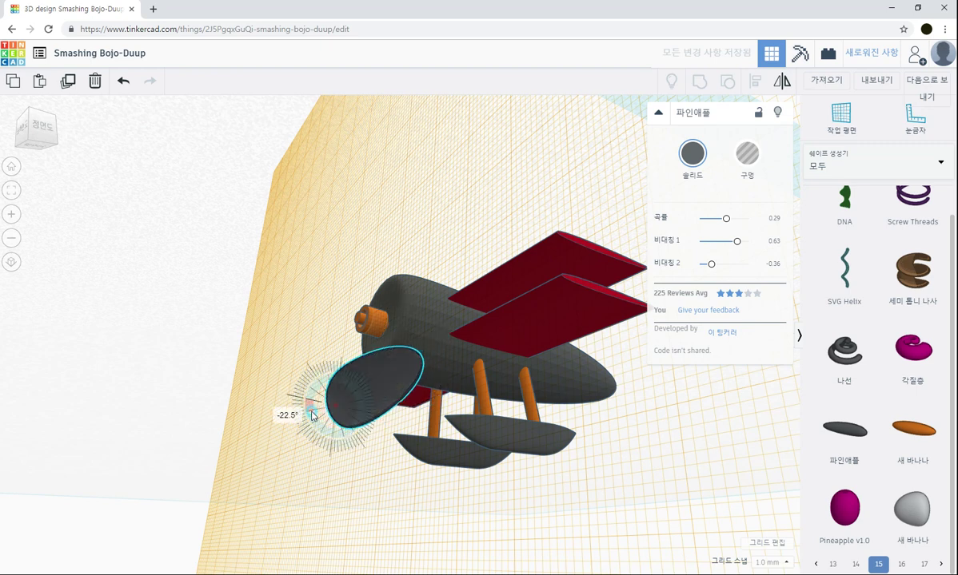
click(461, 495)
right_drag(461, 496, 633, 477)
click(472, 421)
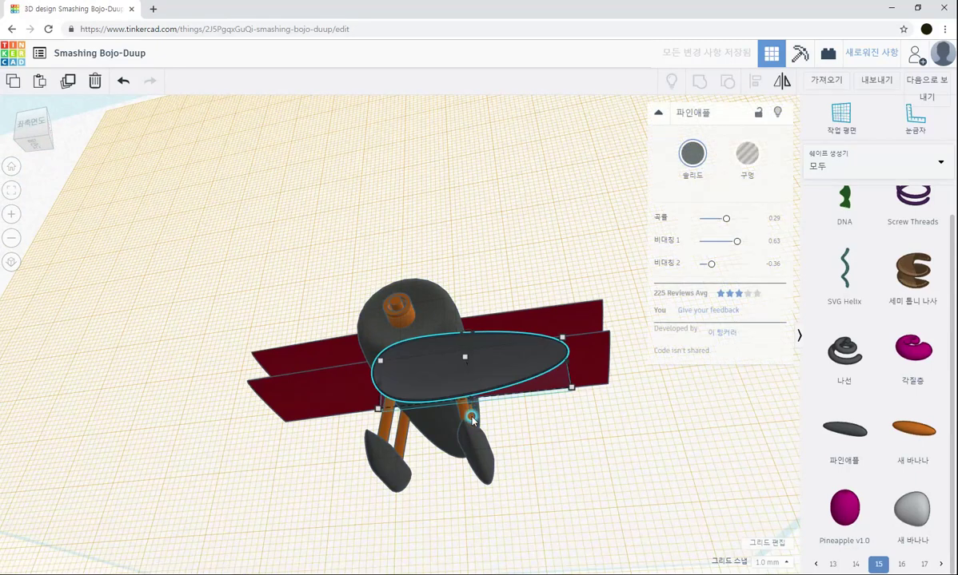
drag(470, 334, 452, 409)
Lower the propeller blade along the body's axis to the level of the tube hub
click(552, 453)
mouse_move(552, 453)
right_down()
mouse_move(444, 448)
mouse_move(459, 460)
mouse_move(533, 451)
mouse_move(633, 399)
mouse_move(641, 410)
mouse_move(500, 308)
right_up()
click(499, 307)
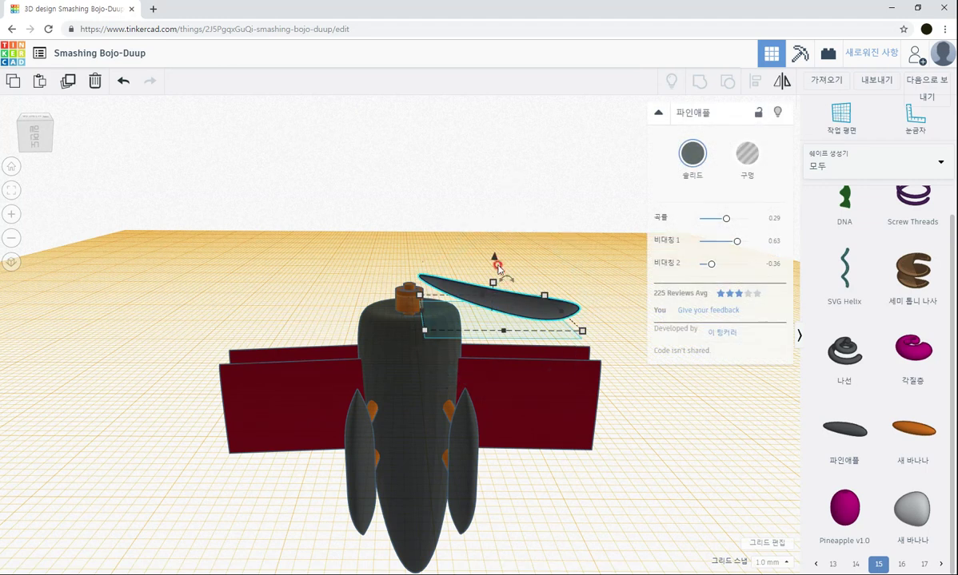
drag(494, 262, 499, 380)
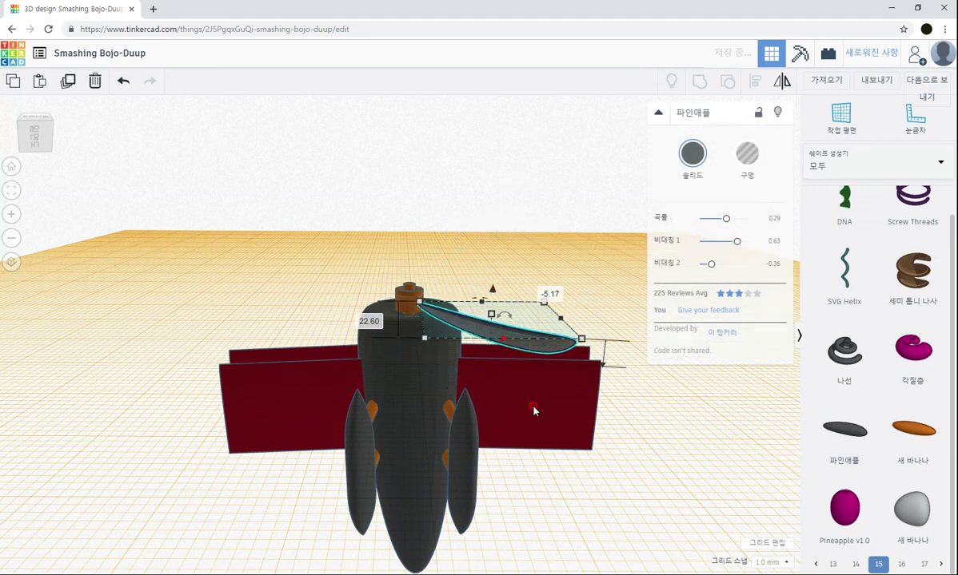
Move the blade about 4.8 mm and 1.8 mm toward the hub and shift it 1 mm sideways so its narrow end meets the tube
click(540, 458)
right_drag(540, 458, 521, 450)
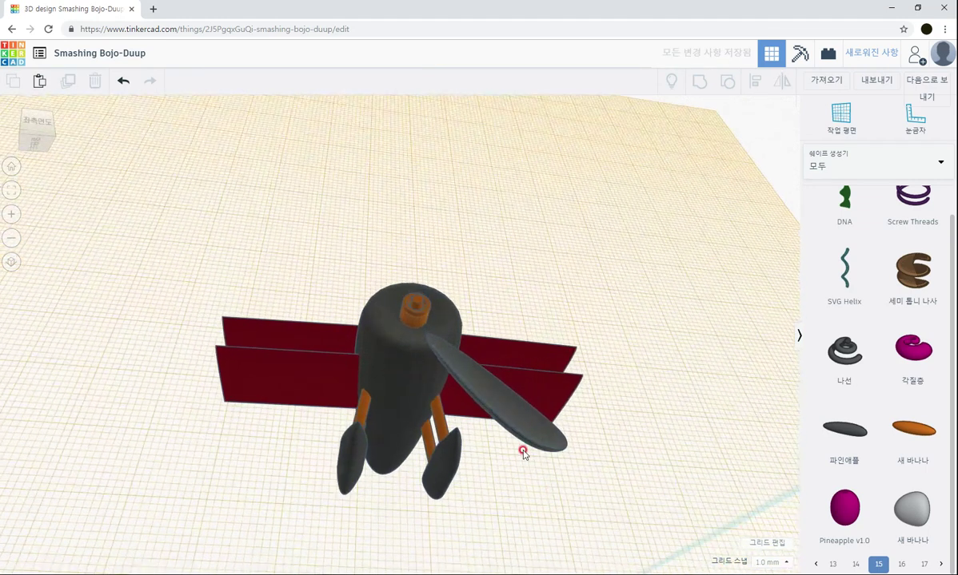
click(500, 400)
drag(499, 399, 495, 391)
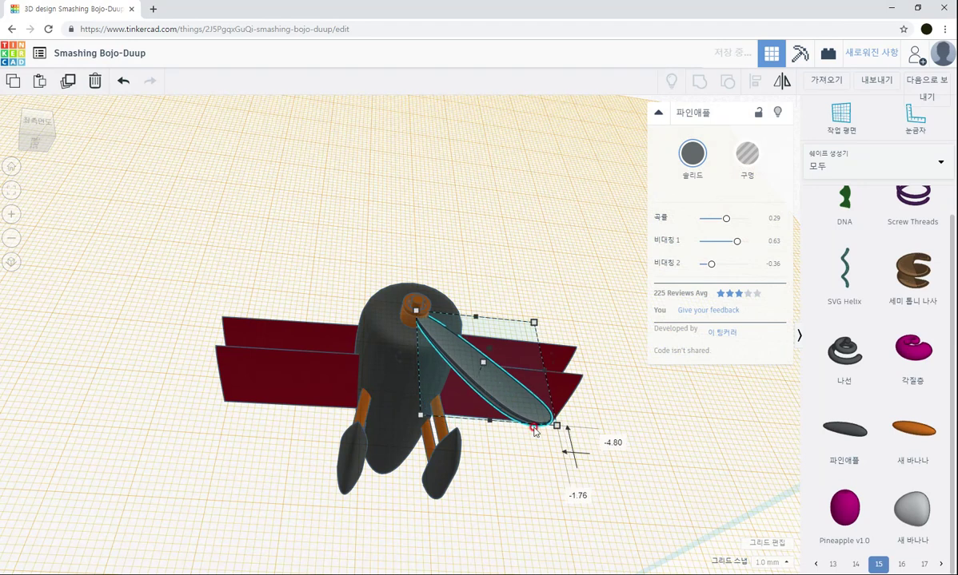
click(634, 469)
right_drag(634, 469, 505, 463)
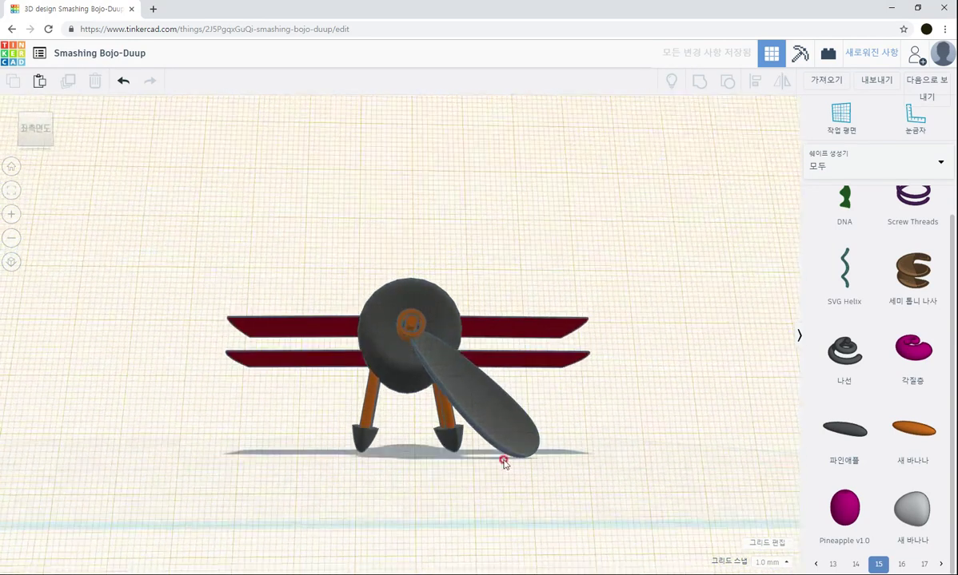
click(478, 402)
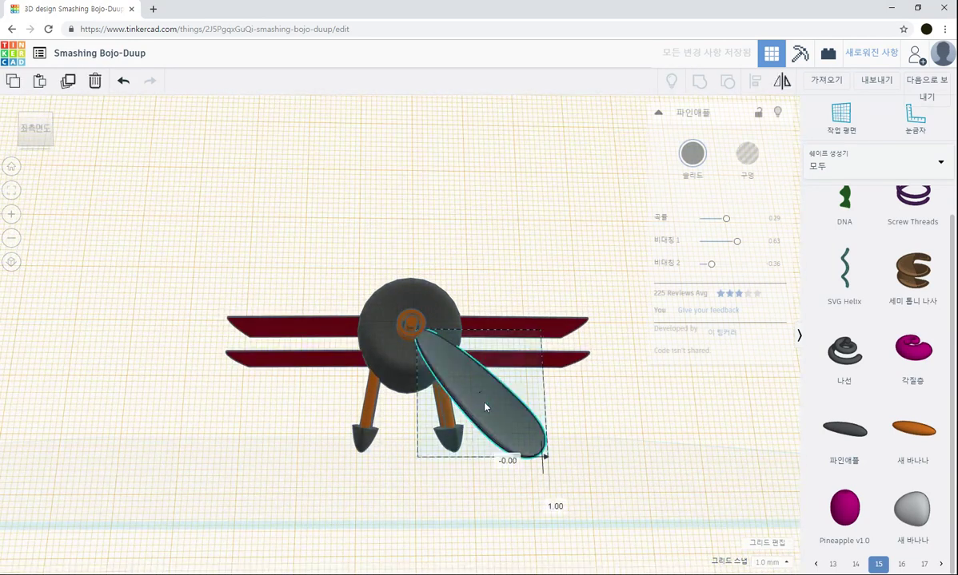
Set the tube hub's wall thickness (벽 두께) to 4
click(607, 426)
right_drag(607, 425, 436, 342)
click(405, 334)
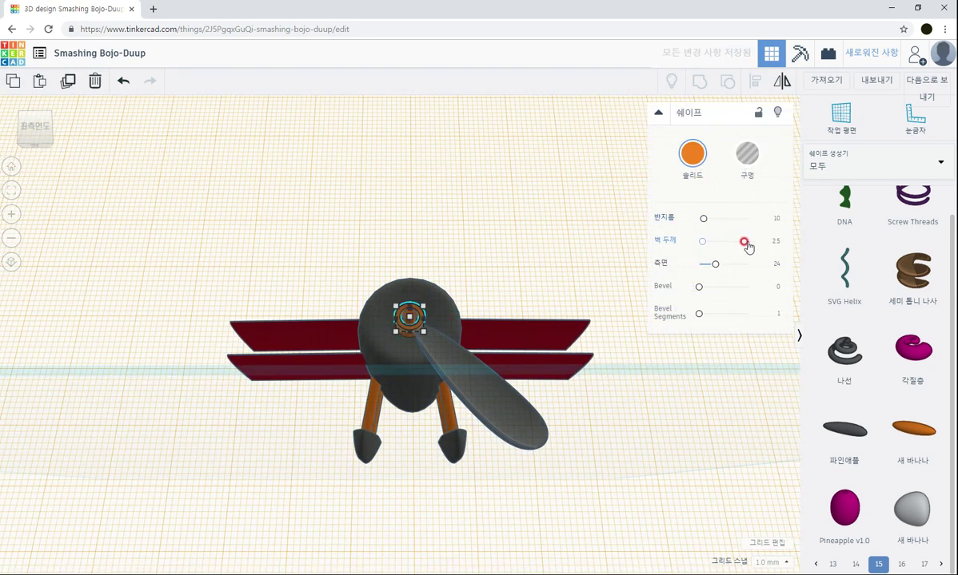
click(773, 243)
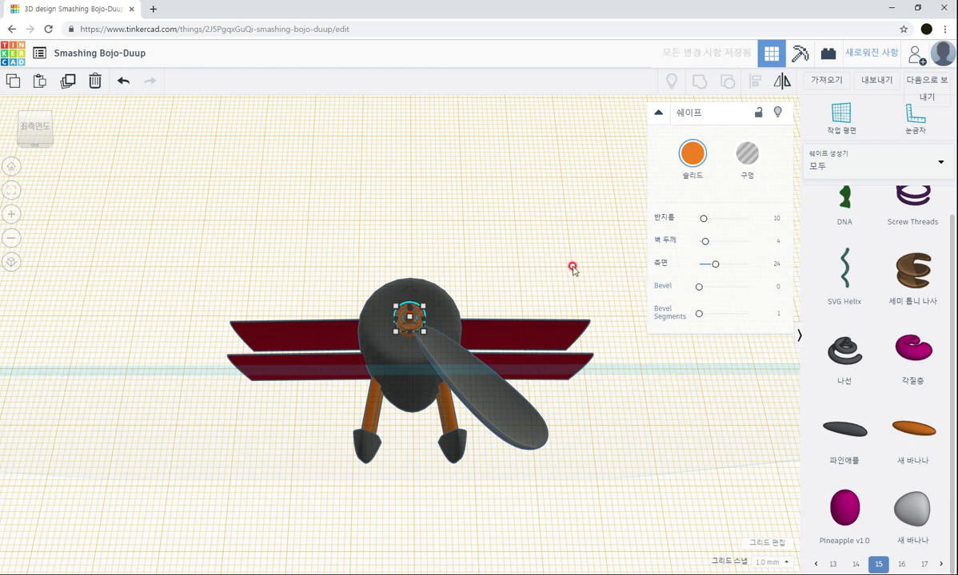
click(535, 288)
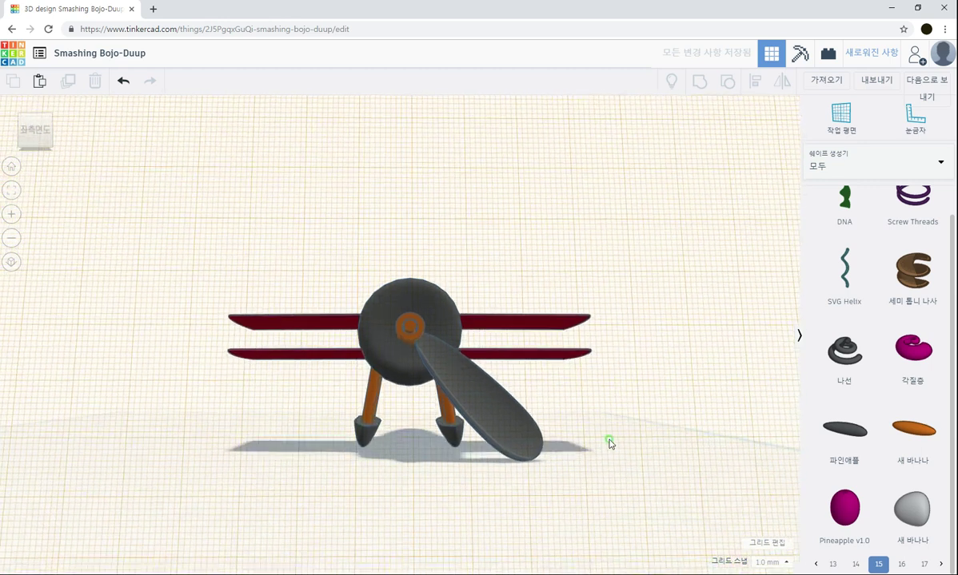
Nudge the propeller blade 1 mm outward and 1 mm downward from the hub
click(487, 402)
click(614, 424)
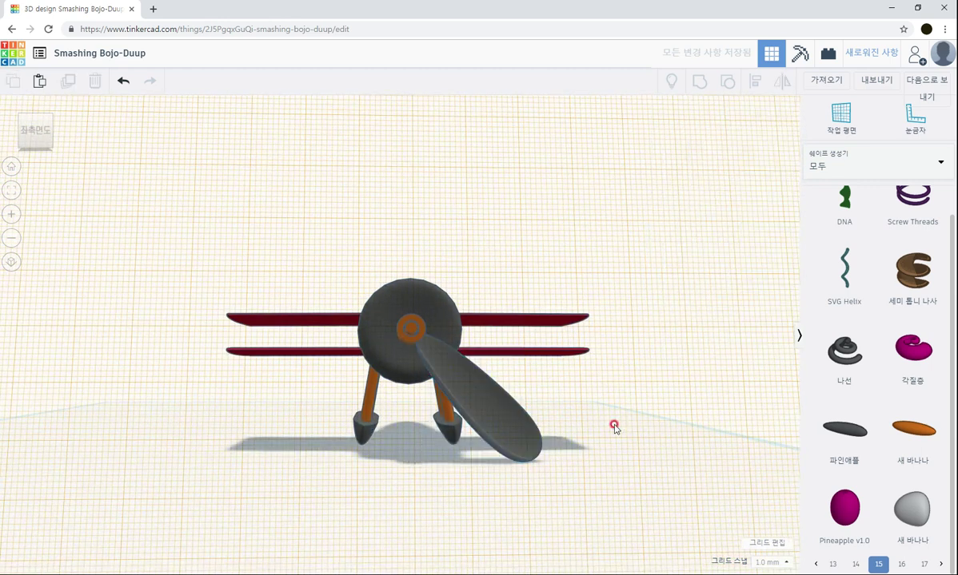
click(507, 413)
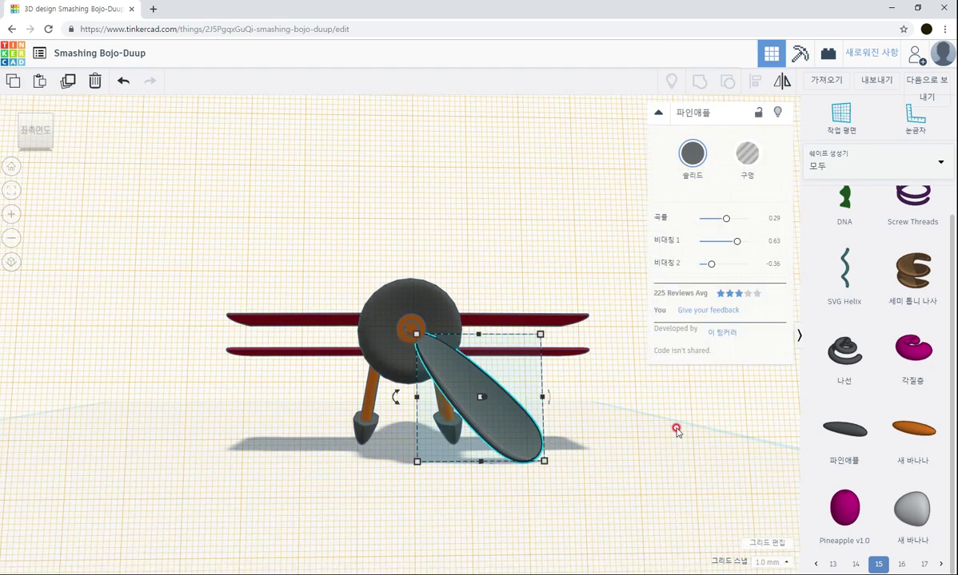
key(Right)
key(Down)
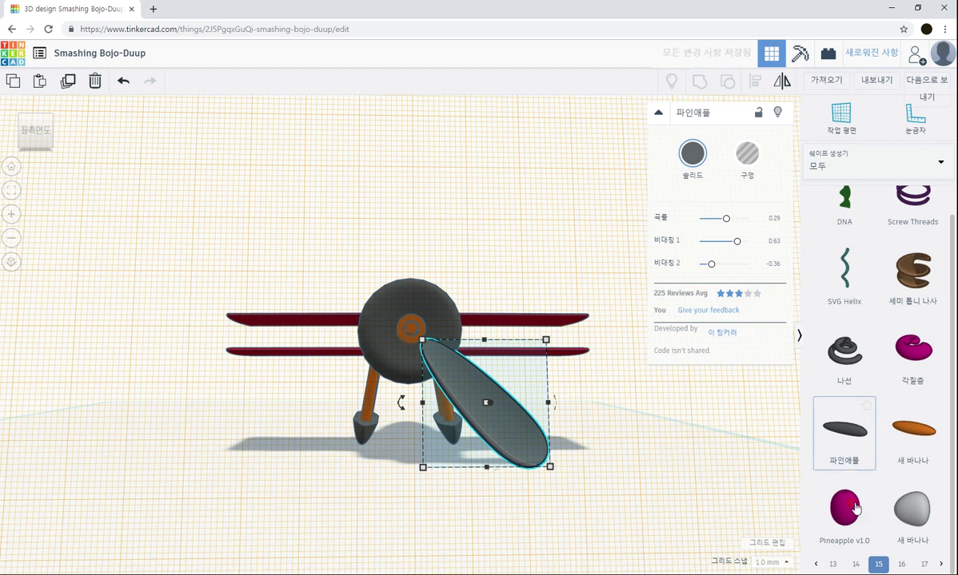
Set the snap grid to 0.5 mm and nudge the propeller blade up and inward until its narrow end touches the hub
click(785, 563)
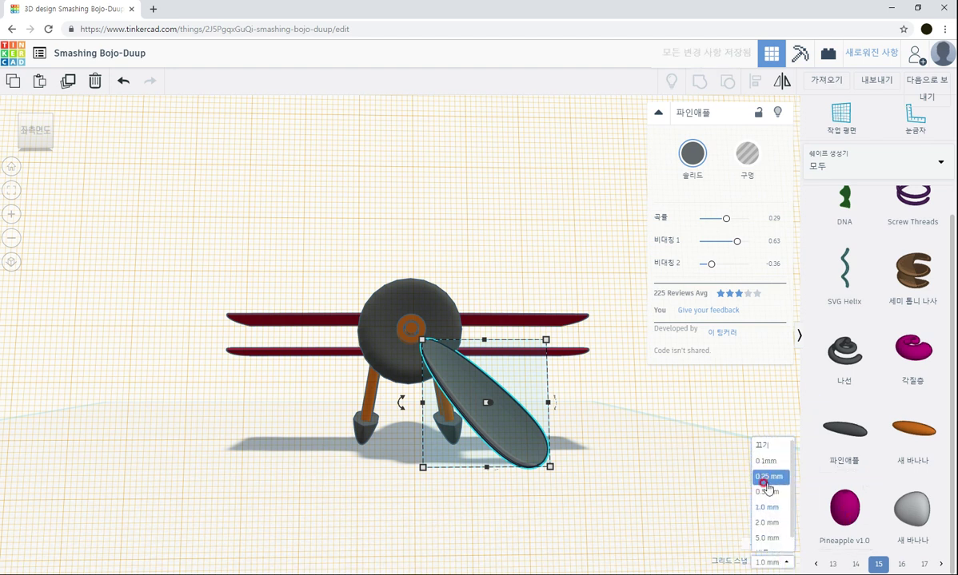
click(768, 492)
key(Up)
key(Left)
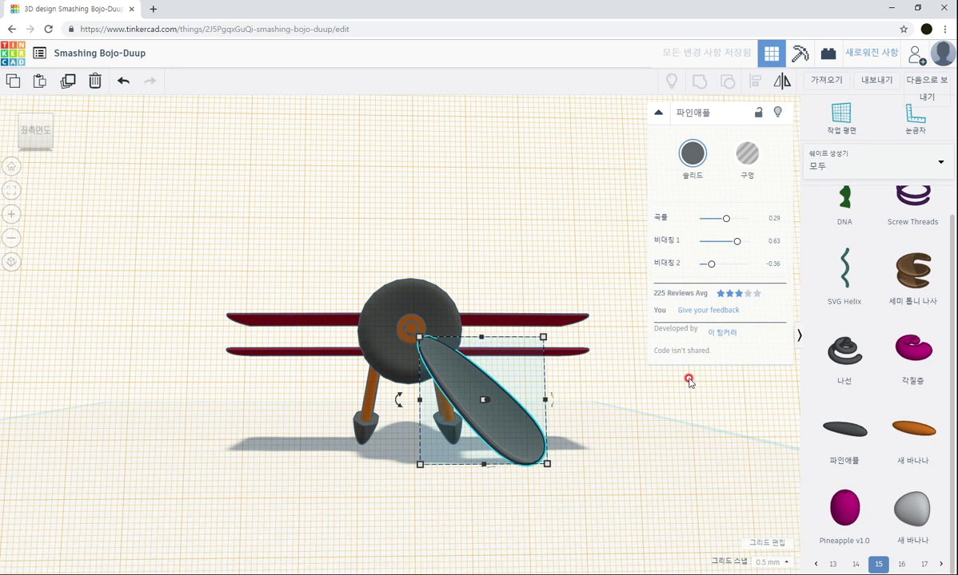
key(Up)
key(Down)
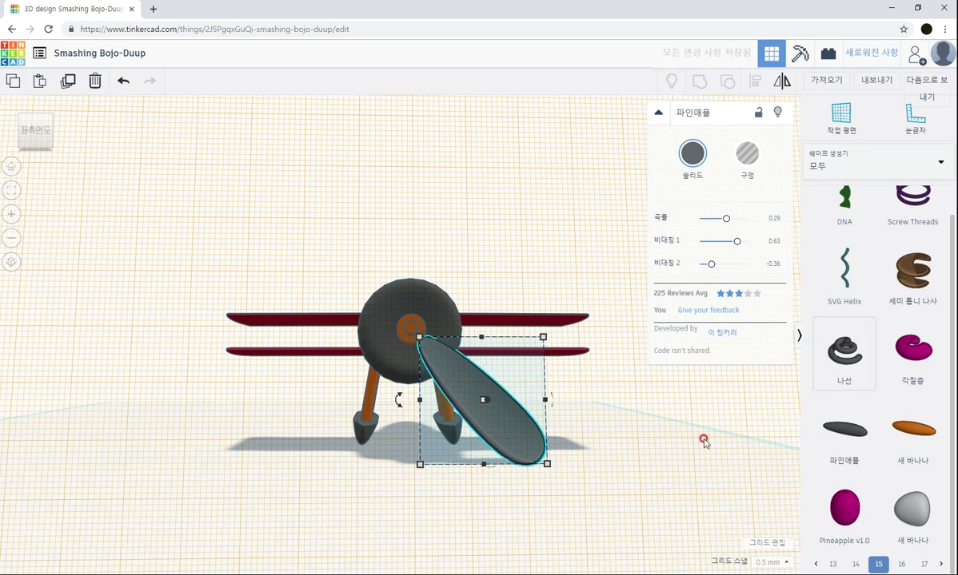
click(656, 438)
click(489, 411)
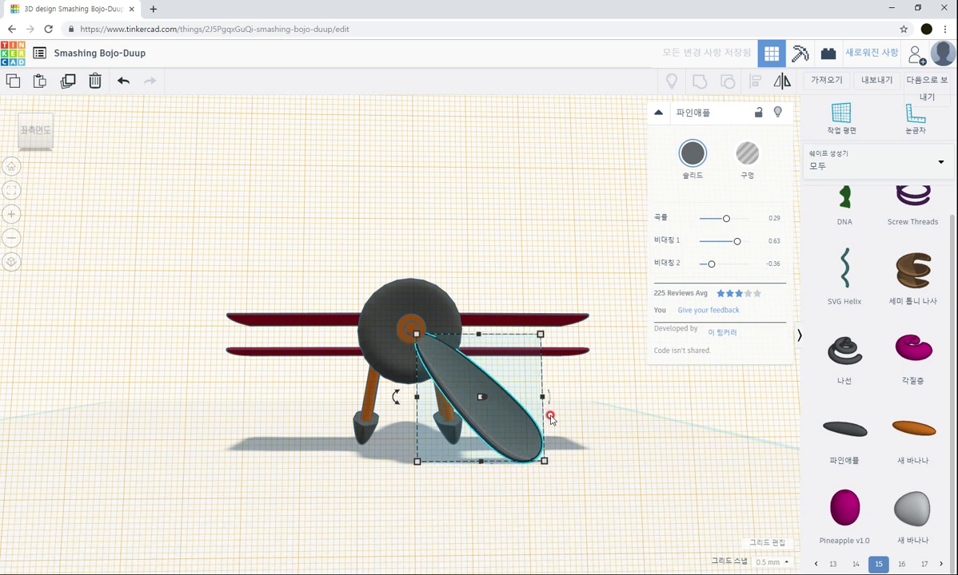
Duplicate the propeller blade and mirror the copy so its narrow end faces the opposite way
click(615, 458)
mouse_move(615, 458)
right_down()
mouse_move(619, 450)
mouse_move(622, 462)
mouse_move(599, 453)
right_up()
click(505, 430)
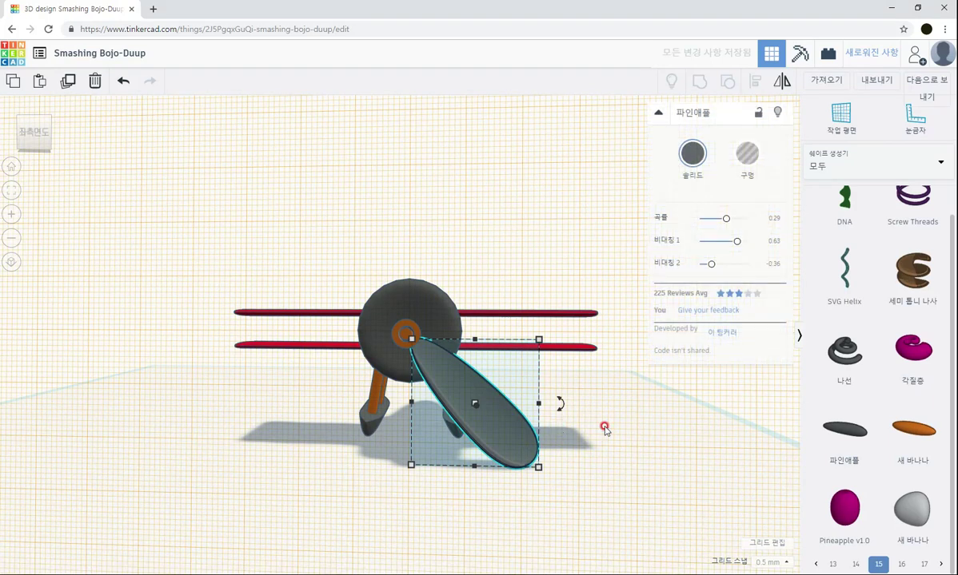
mouse_move(605, 425)
right_down()
mouse_move(599, 412)
mouse_move(592, 427)
right_up()
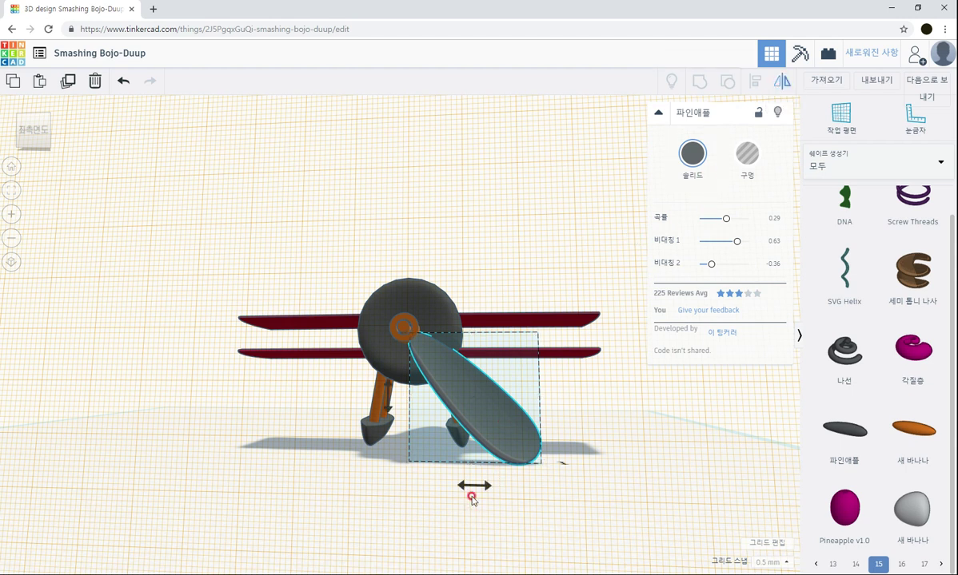
click(474, 485)
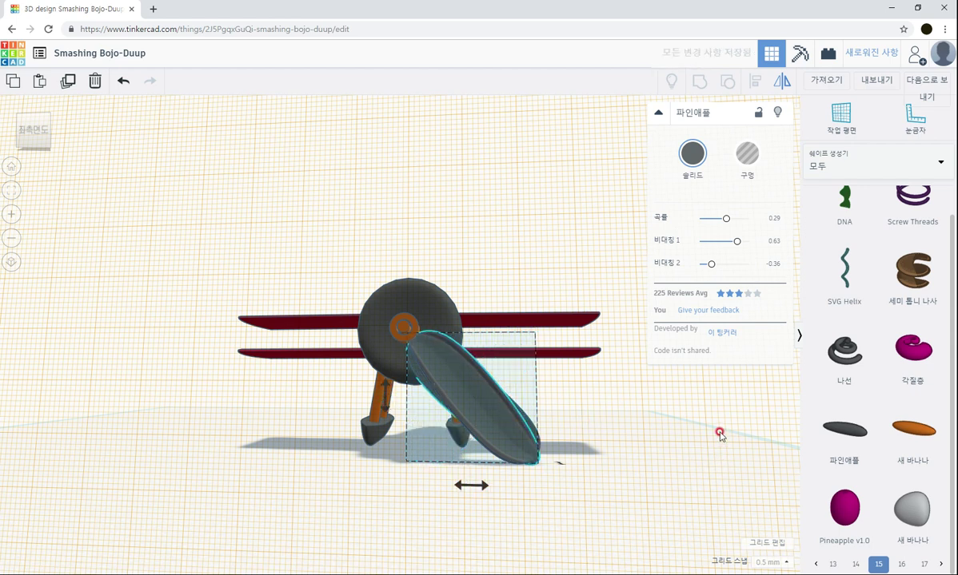
Nudge the mirrored blade upward and across the hub until its narrow end meets the hub opposite the first blade
key(Left)
key(Left)
key(Left)
key(Left)
key(Up)
key(Up)
key(Up)
key(Up)
key(Up)
key(Up)
key(Up)
key(Up)
key(Up)
key(Up)
key(Up)
key(Up)
key(Up)
key(Up)
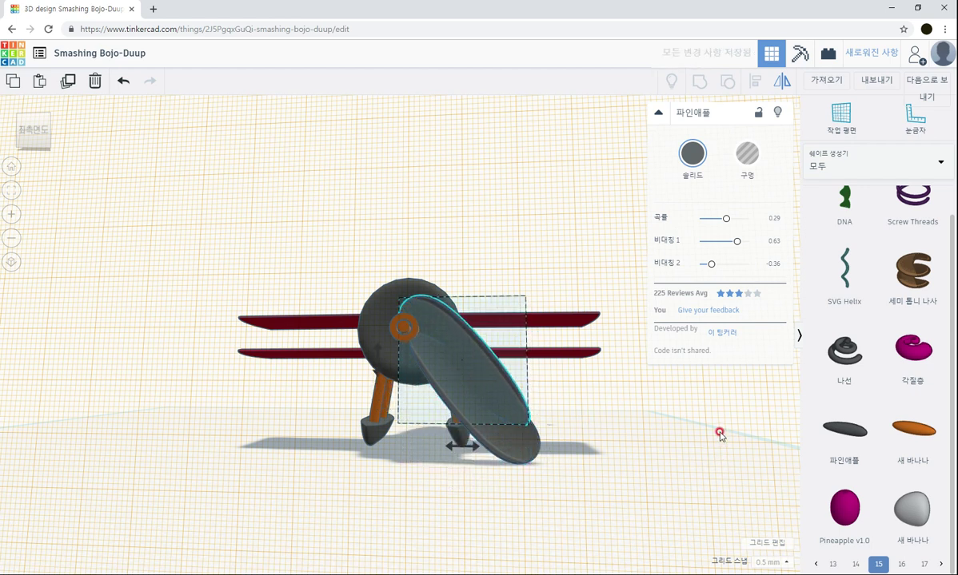
key(Left)
key(Left)
key(Left)
key(Left)
key(Left)
key(Left)
key(Left)
key(Left)
key(Left)
key(Left)
key(Left)
key(Left)
key(Left)
key(Left)
key(Left)
key(Left)
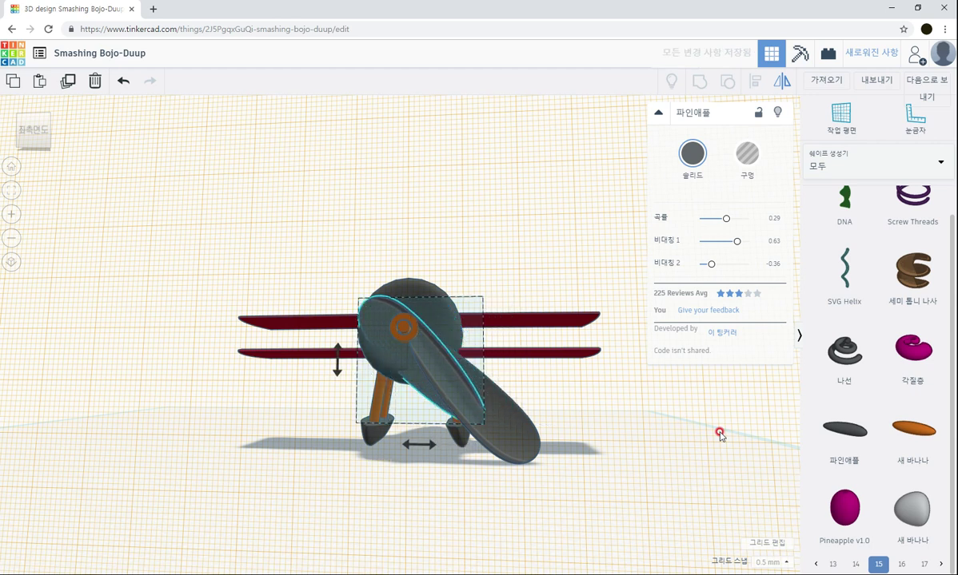
key(Left)
key(Left)
key(Left)
key(Left)
key(Left)
key(Left)
key(Left)
key(Left)
key(Up)
key(Up)
key(Up)
key(Up)
key(Up)
key(Up)
key(Up)
key(Up)
key(Up)
key(Up)
key(Up)
key(Up)
key(Up)
key(Up)
key(Up)
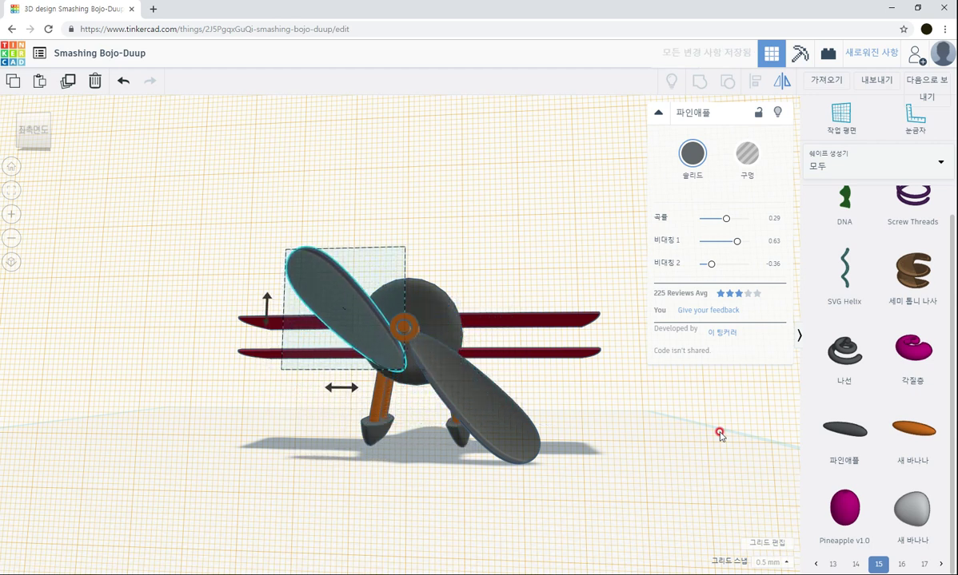
key(Left)
key(Left)
key(Up)
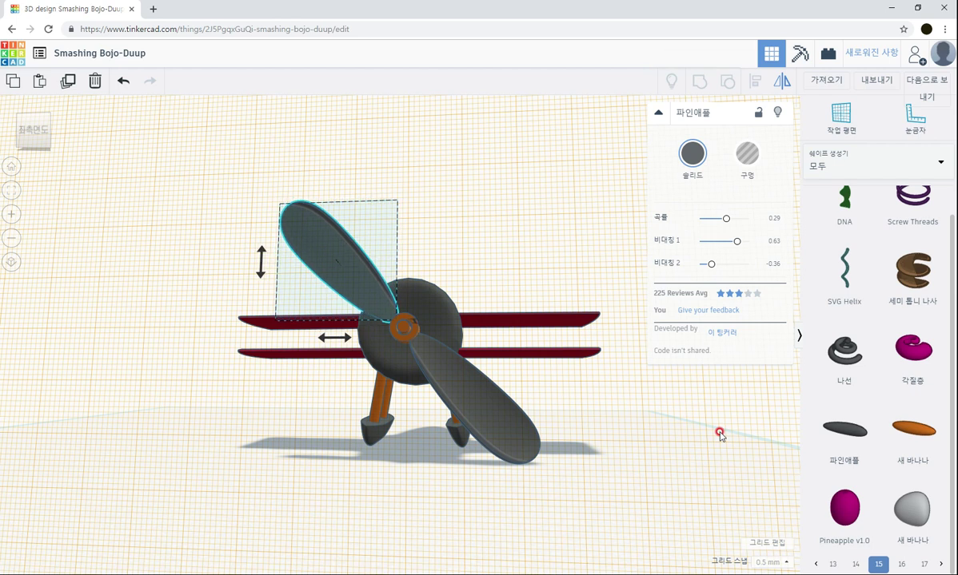
Show the basic shapes (기본 쉐이프) and place the workplane on the front face of the propeller hub
mouse_move(618, 406)
right_down()
mouse_move(666, 415)
mouse_move(673, 432)
mouse_move(643, 437)
right_up()
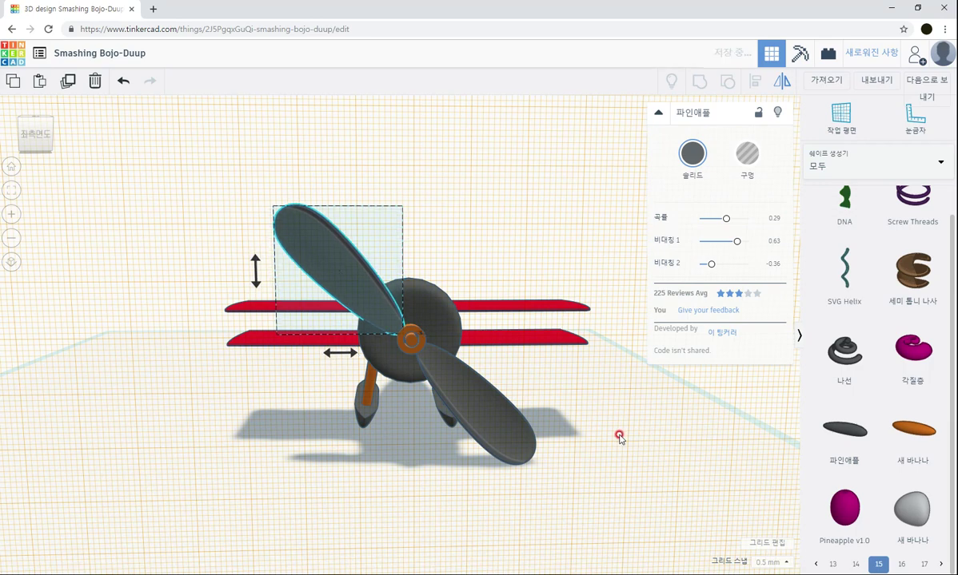
click(616, 437)
right_drag(617, 436, 773, 317)
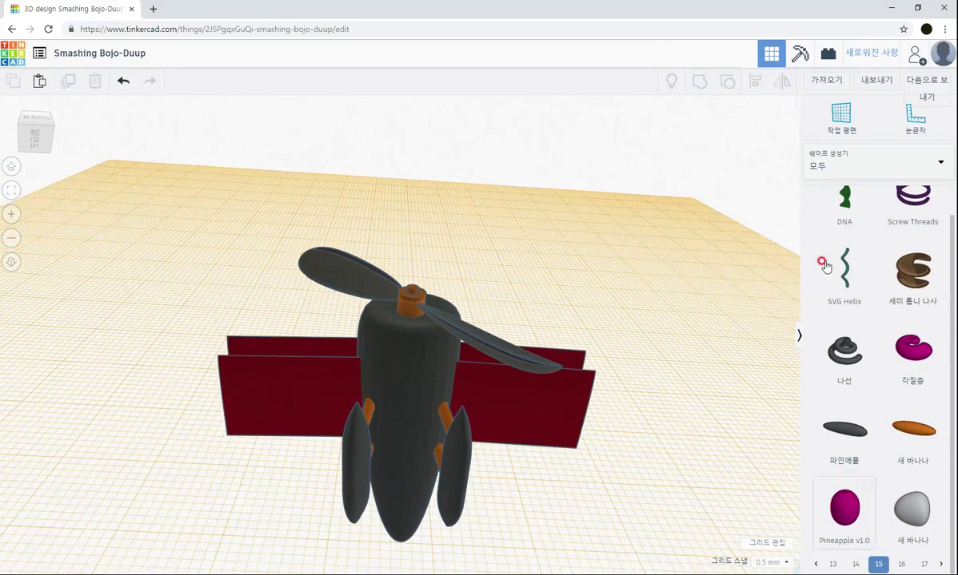
click(824, 168)
click(848, 206)
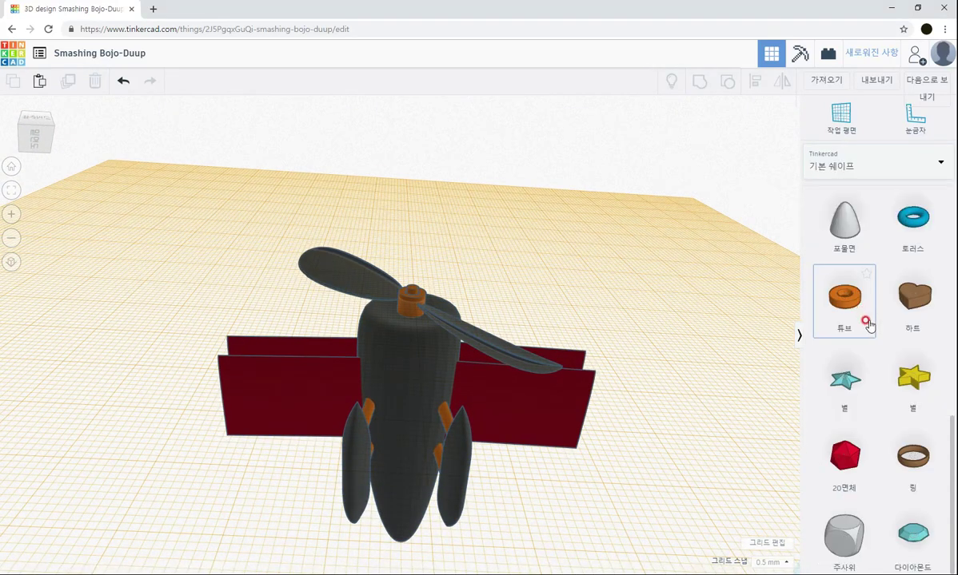
scroll(837, 384, up, 3)
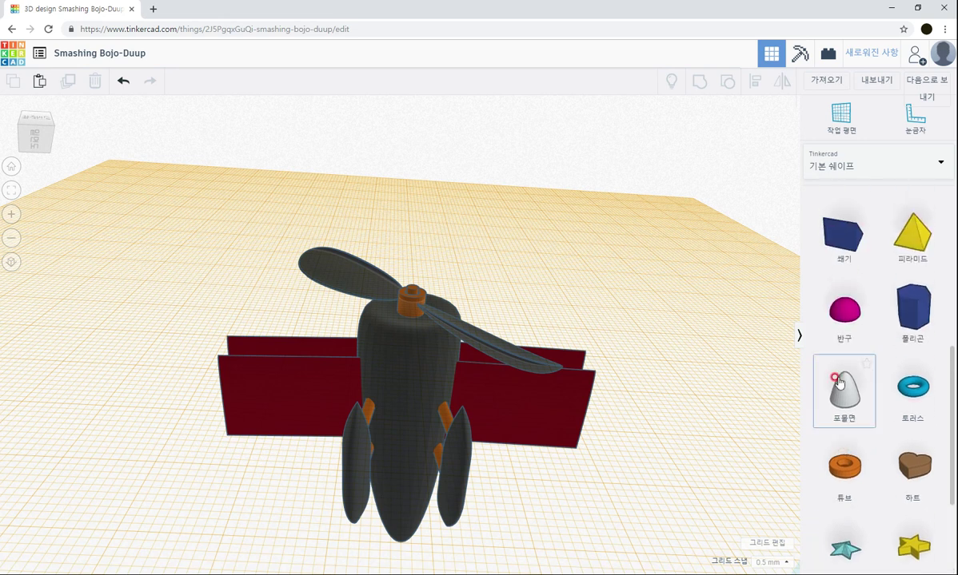
click(835, 335)
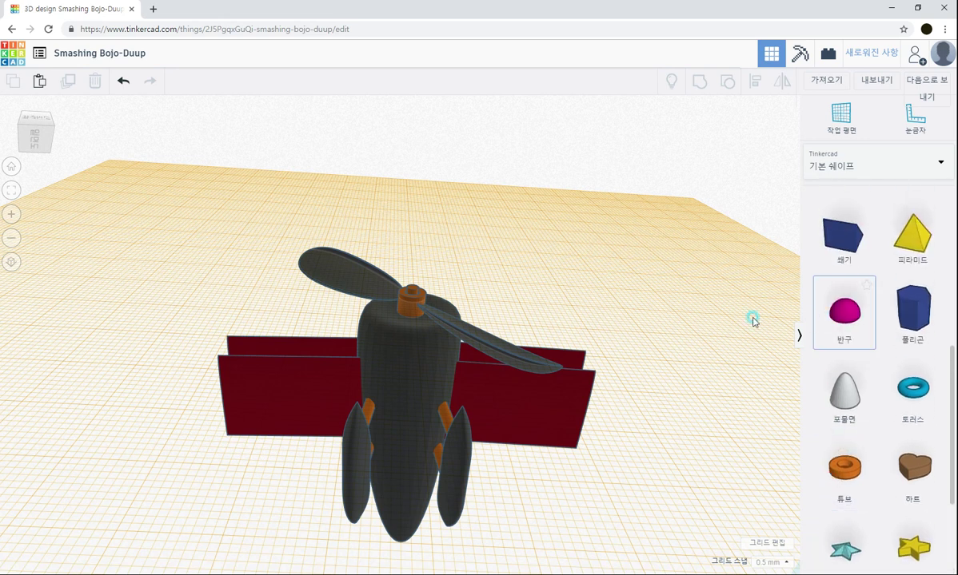
click(492, 286)
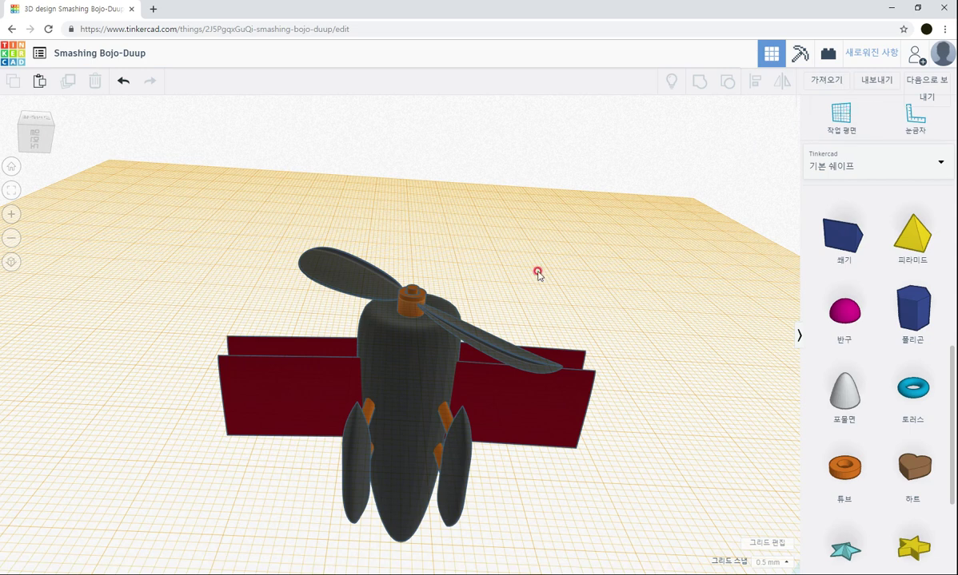
scroll(427, 271, up, 5)
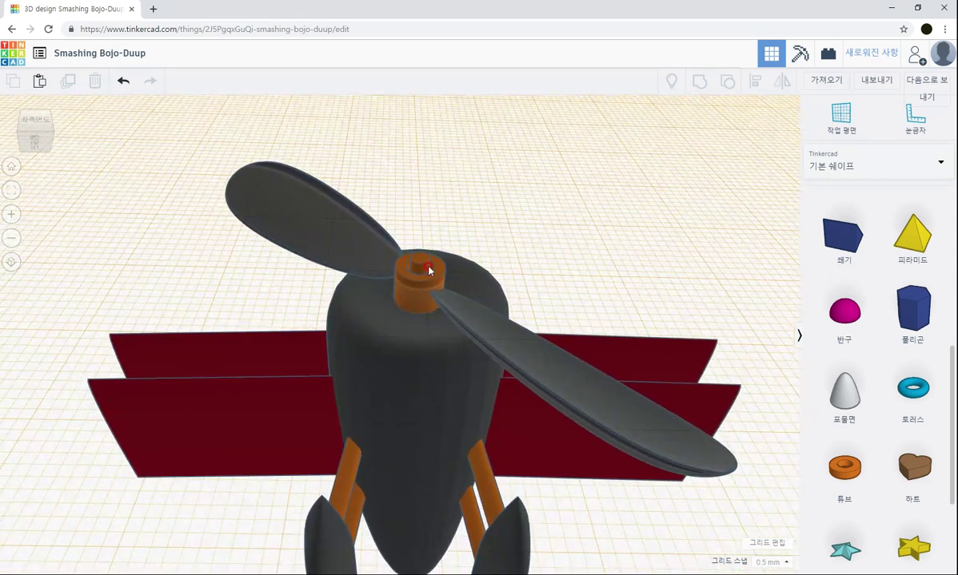
click(427, 271)
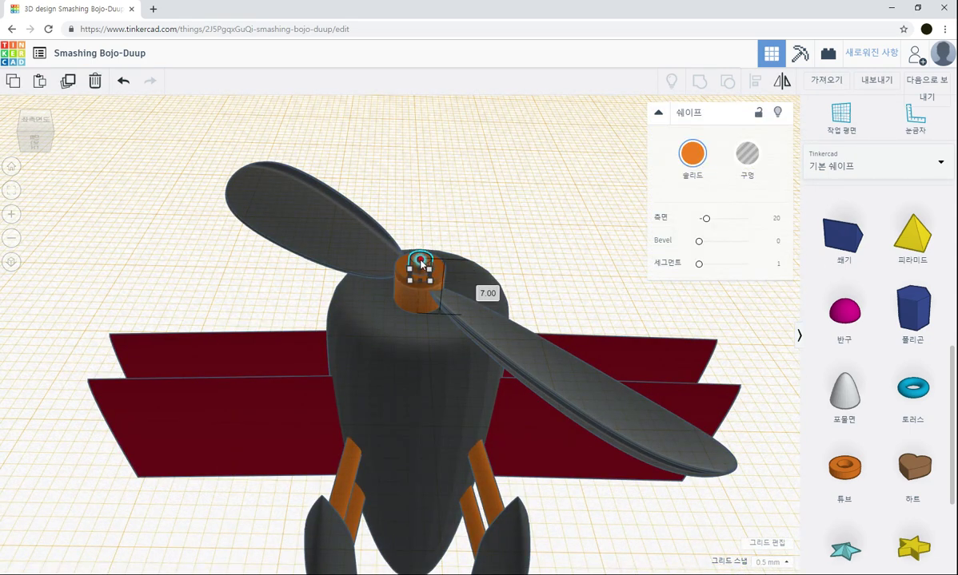
click(601, 252)
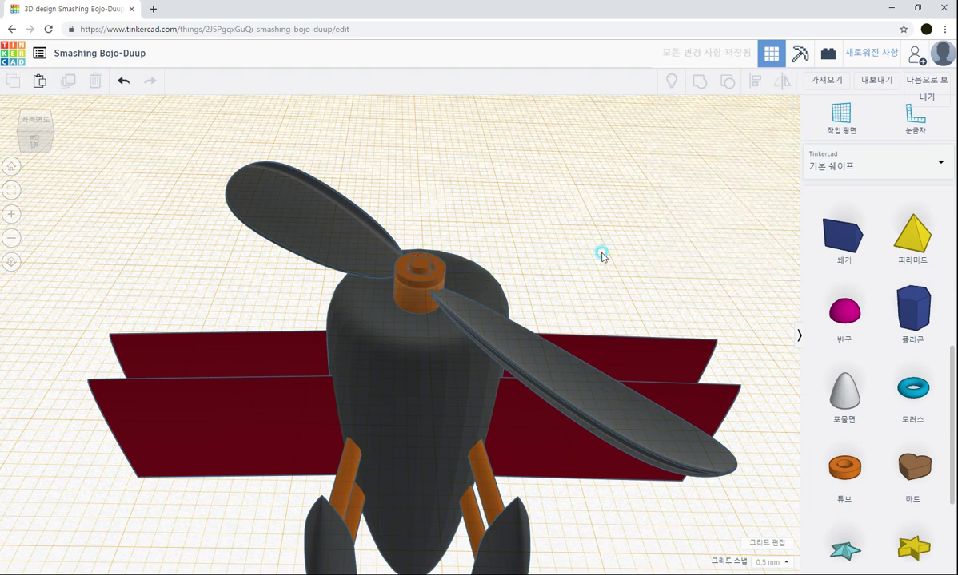
drag(840, 321, 796, 125)
click(831, 121)
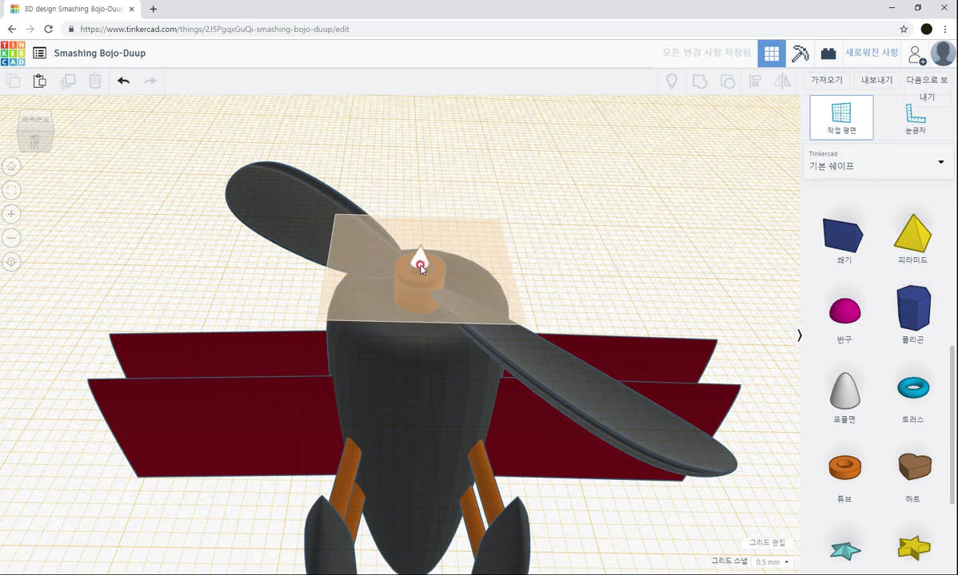
click(458, 268)
Add a 반구 (half sphere) on the hub workplane and set its width and length to 5 mm
drag(844, 312, 458, 294)
mouse_move(546, 335)
click(432, 385)
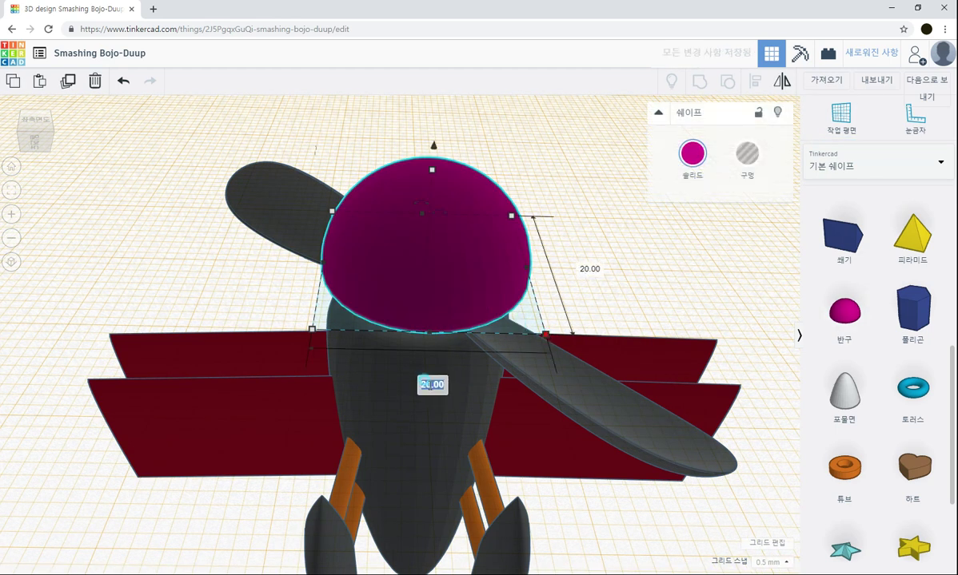
text(5)
key(Tab)
text(5)
key(Return)
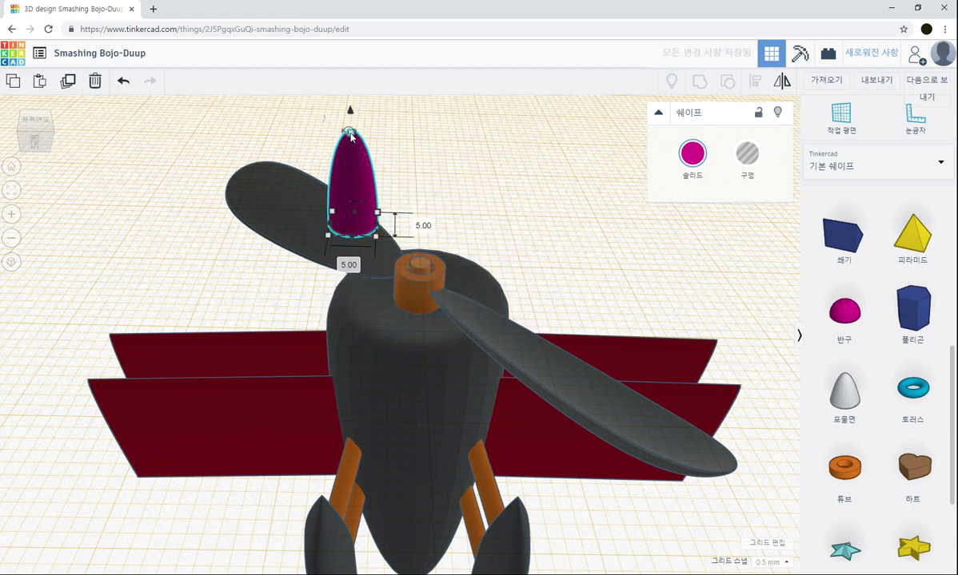
Flatten the half sphere into a low dome and move it 7 mm and 7.5 mm onto the front of the hub
drag(350, 136, 350, 196)
click(446, 209)
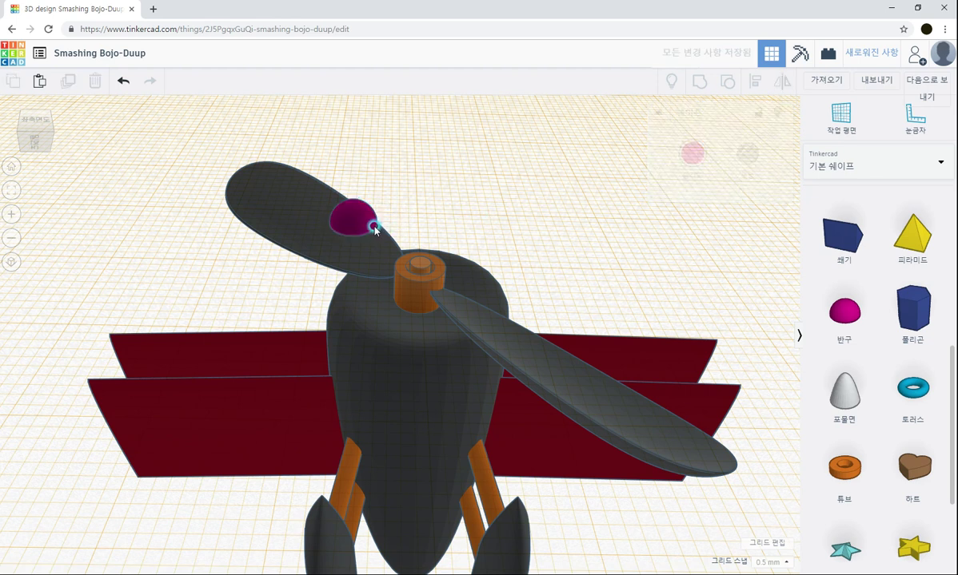
drag(374, 228, 428, 273)
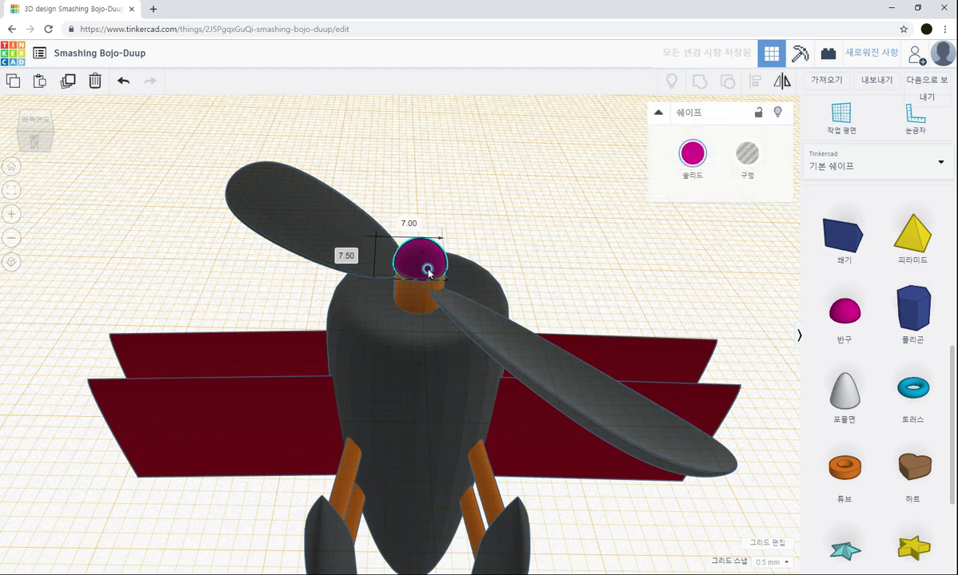
click(562, 267)
right_drag(571, 263, 637, 402)
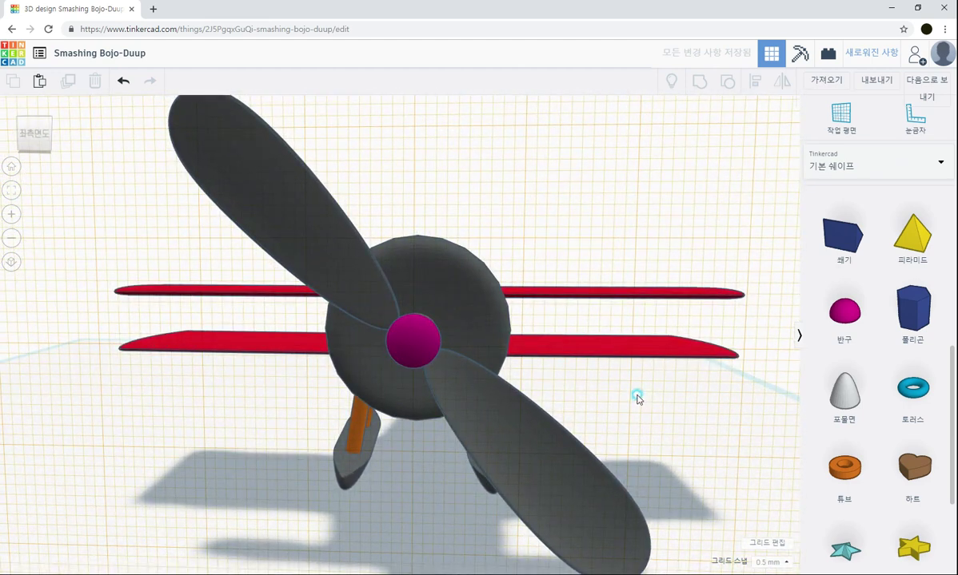
Reset the workplane to the default base plane
scroll(637, 395, down, 6)
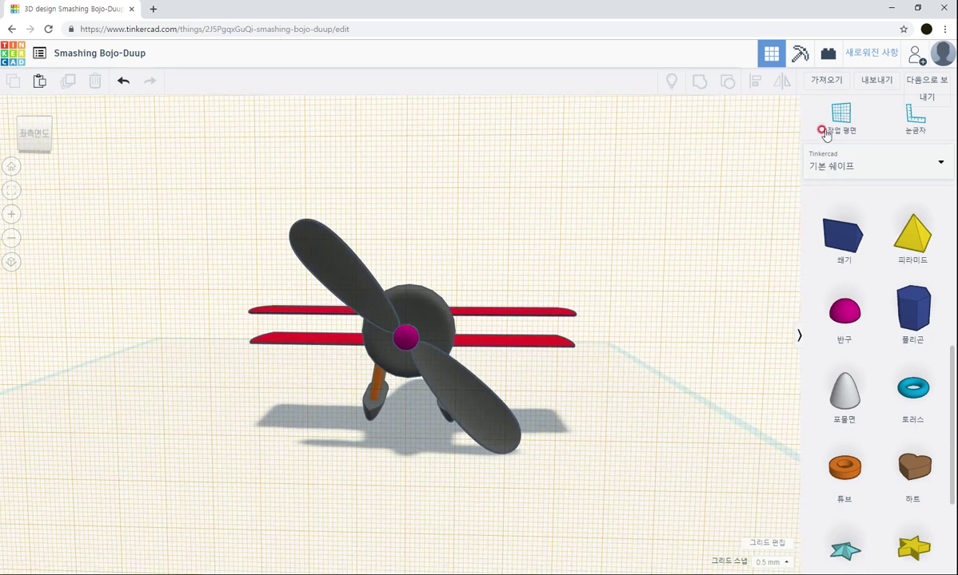
click(625, 418)
right_drag(620, 421, 653, 349)
mouse_move(624, 463)
right_down()
mouse_move(663, 465)
mouse_move(631, 446)
right_up()
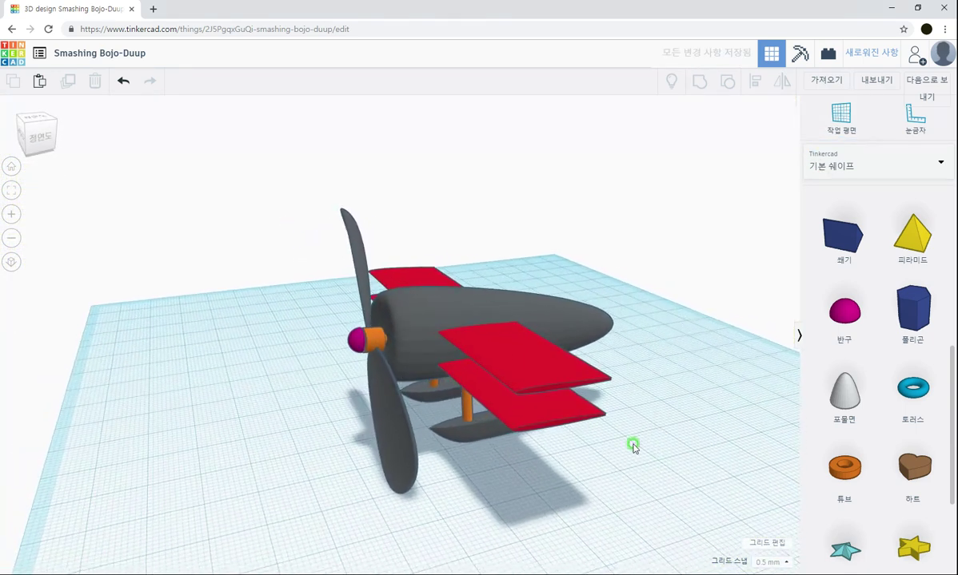
Browse all shape generators (모두) to page 12, where Swept NACA is listed, and examine the biplane from its side
click(845, 170)
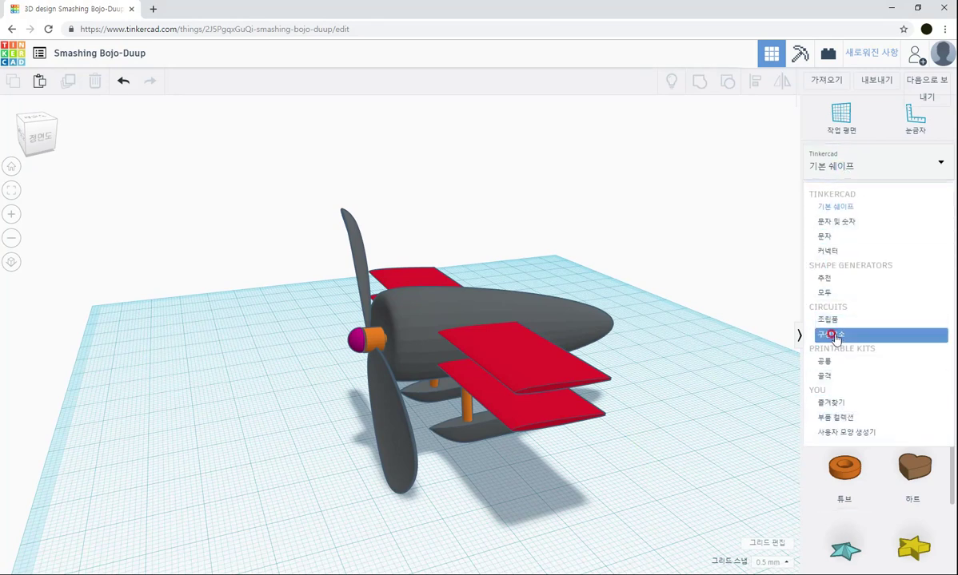
click(827, 293)
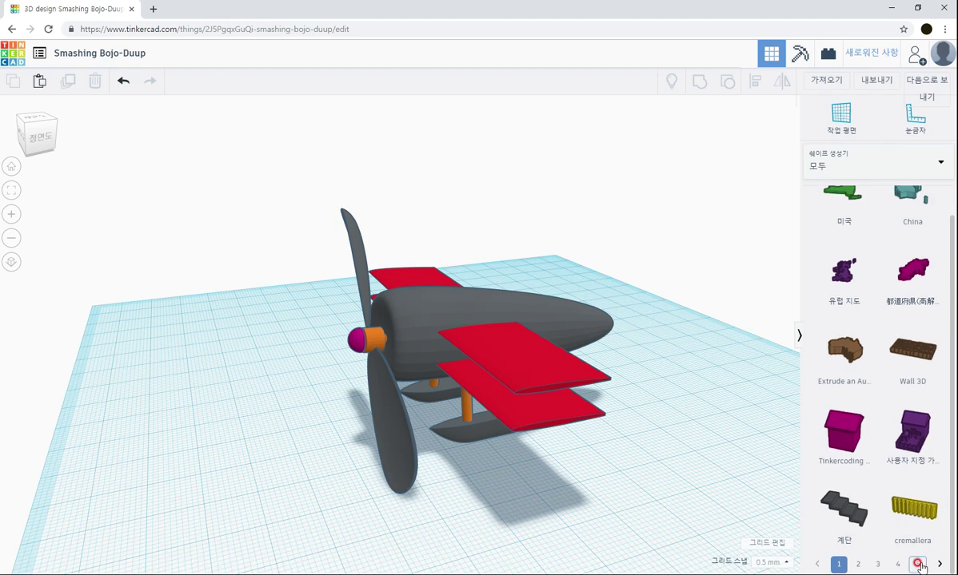
click(919, 564)
click(919, 565)
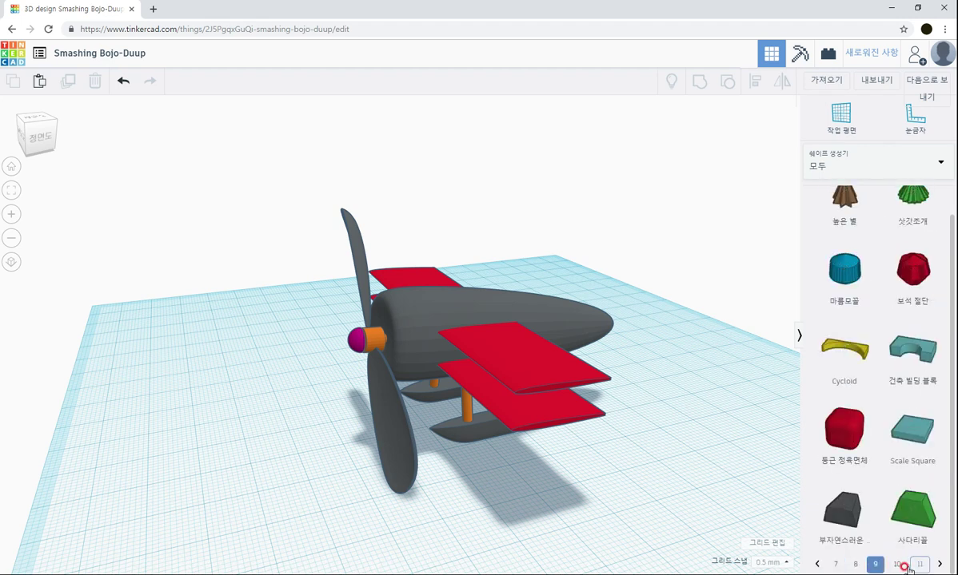
click(902, 566)
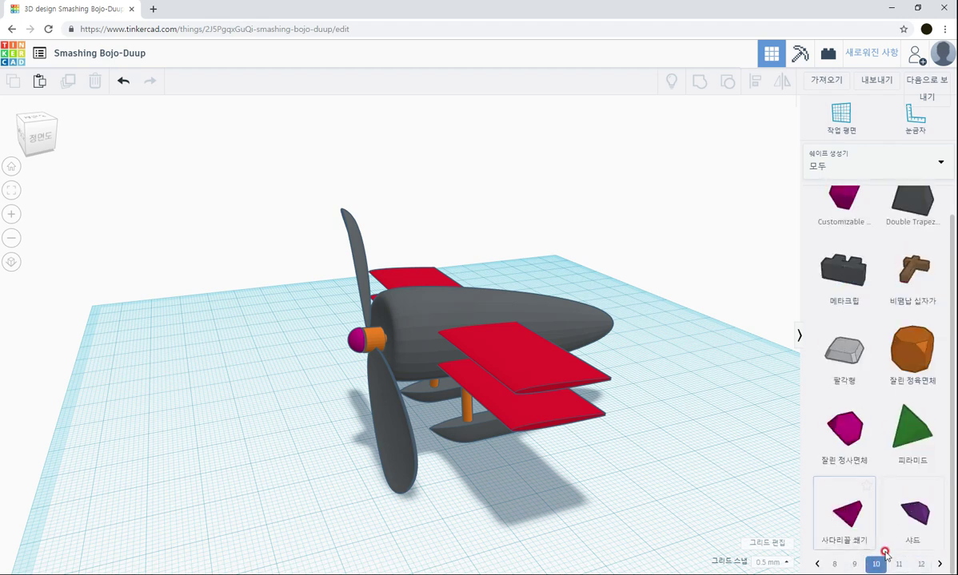
click(898, 565)
click(899, 565)
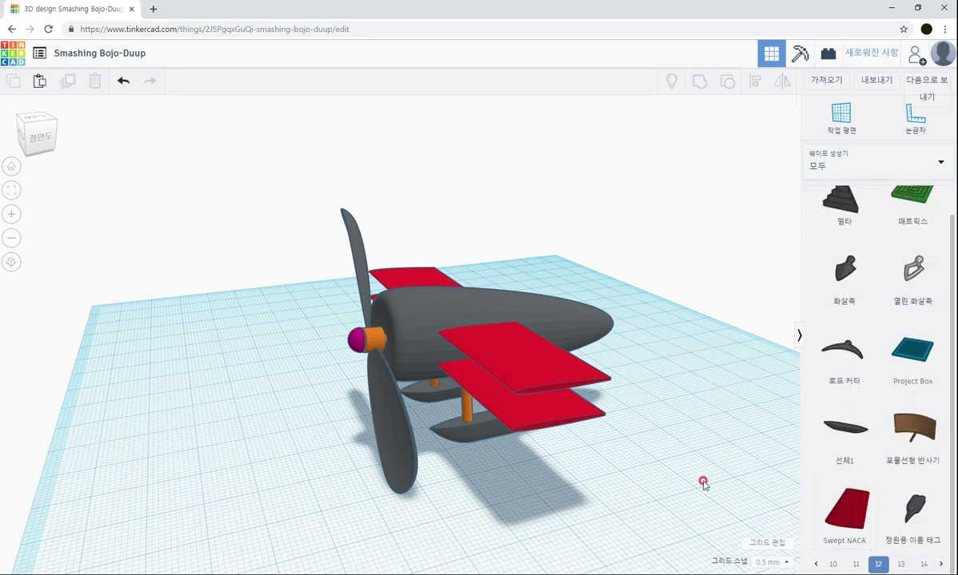
right_drag(666, 449, 524, 397)
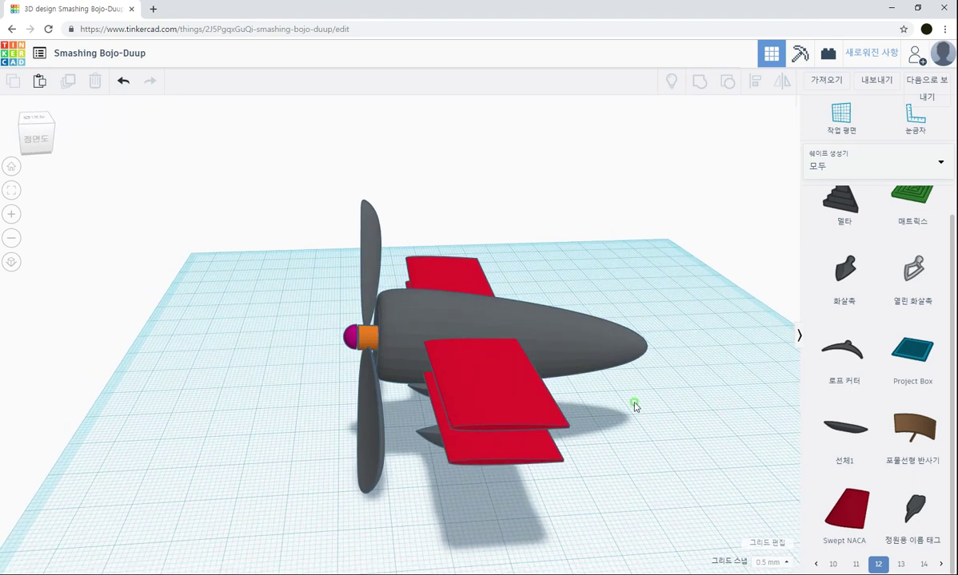
right_drag(634, 407, 656, 396)
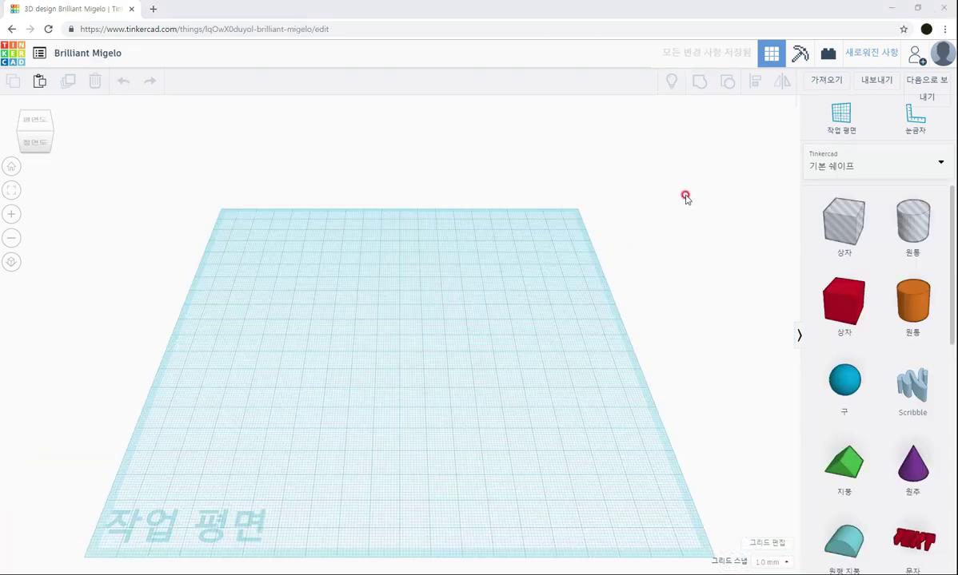
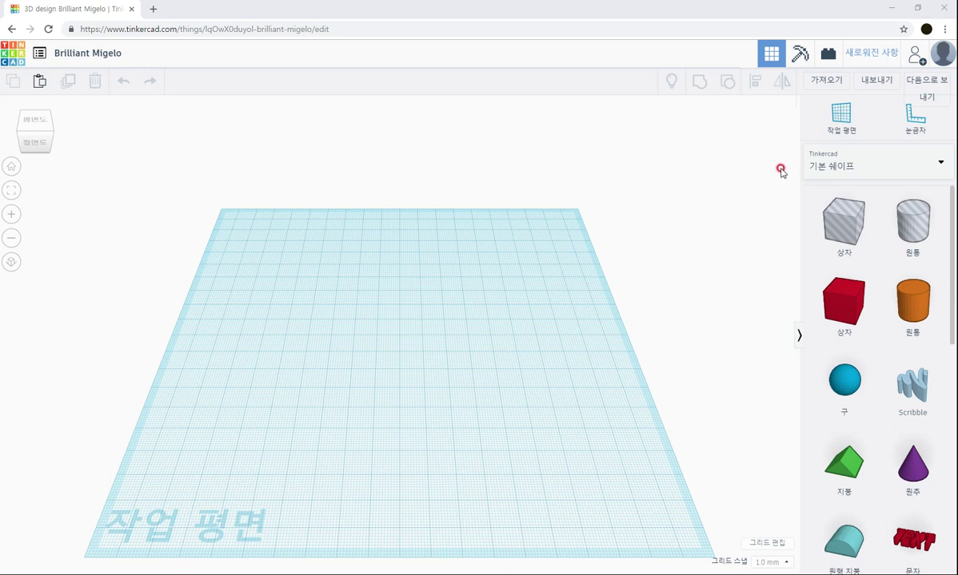
Place a 파인애플 shape from page 15 of all shape generators (모두) near the workplane's centre
click(839, 167)
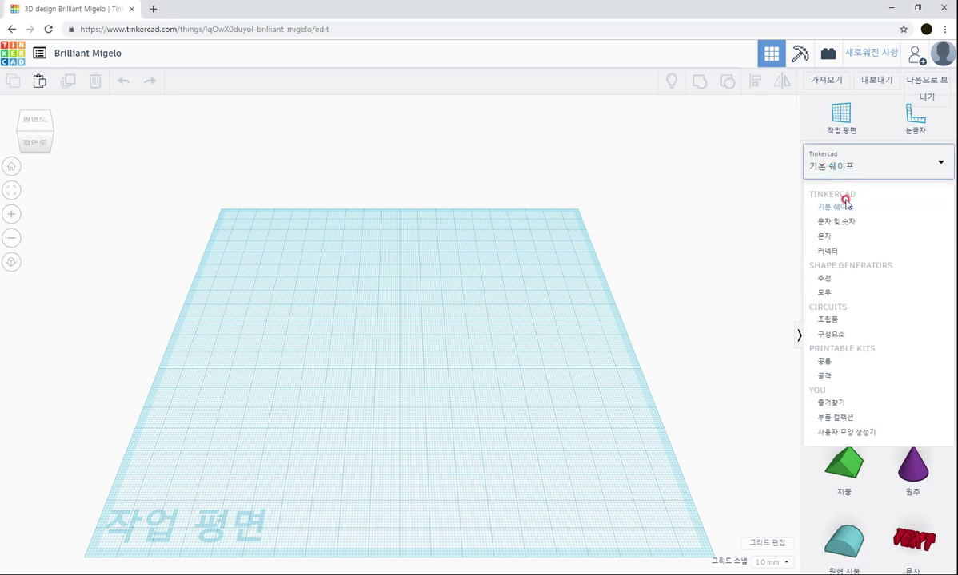
click(824, 299)
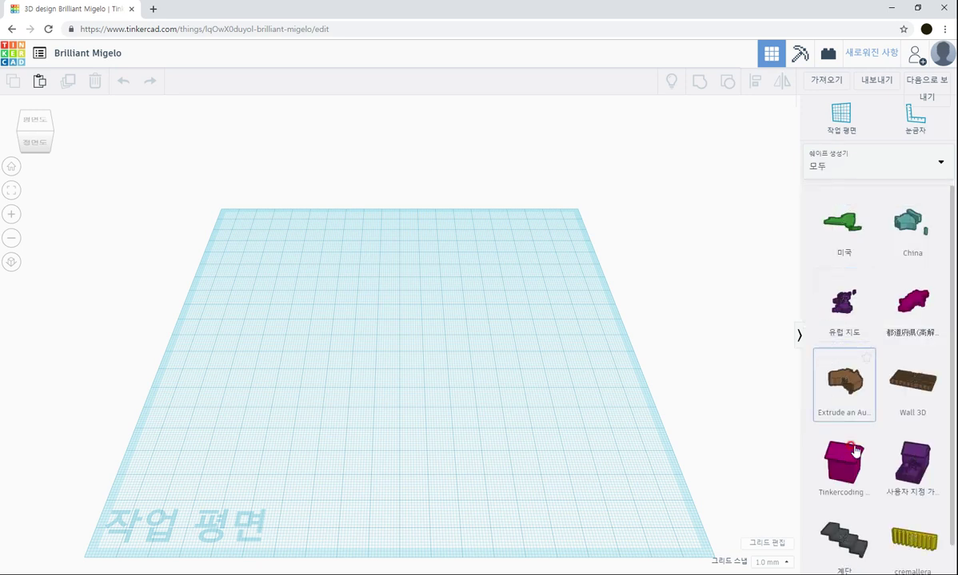
scroll(911, 549, down, 1)
click(914, 565)
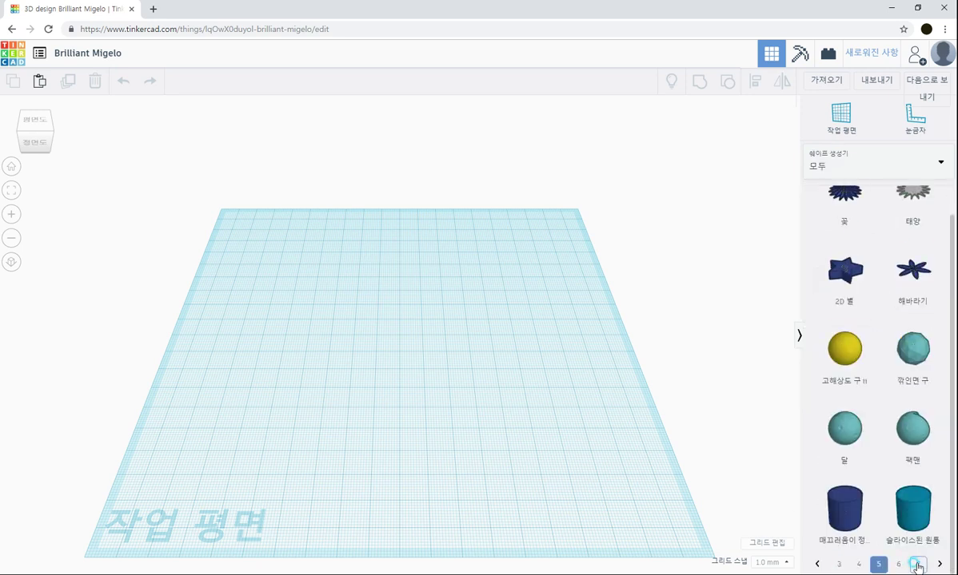
click(915, 565)
click(916, 565)
click(916, 565)
click(916, 565)
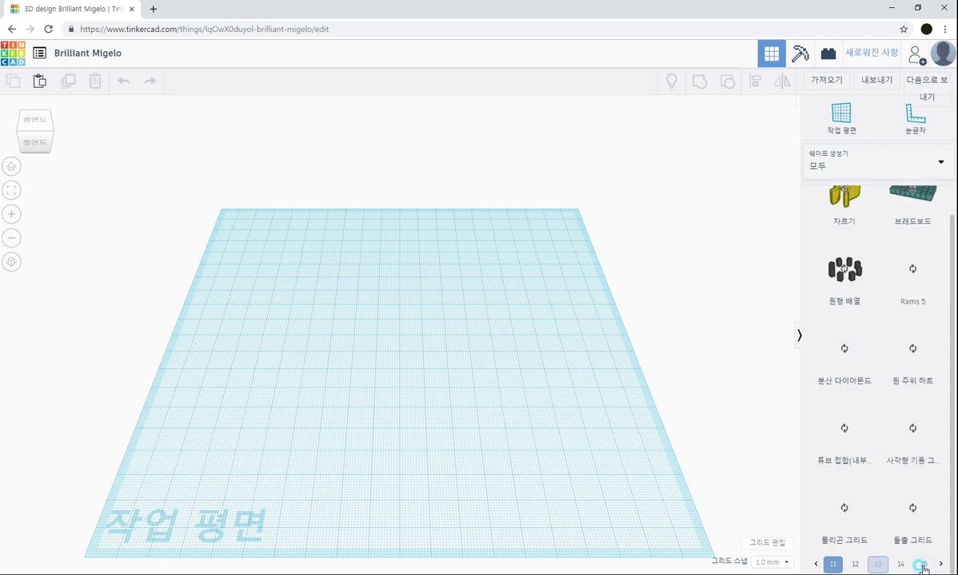
click(922, 565)
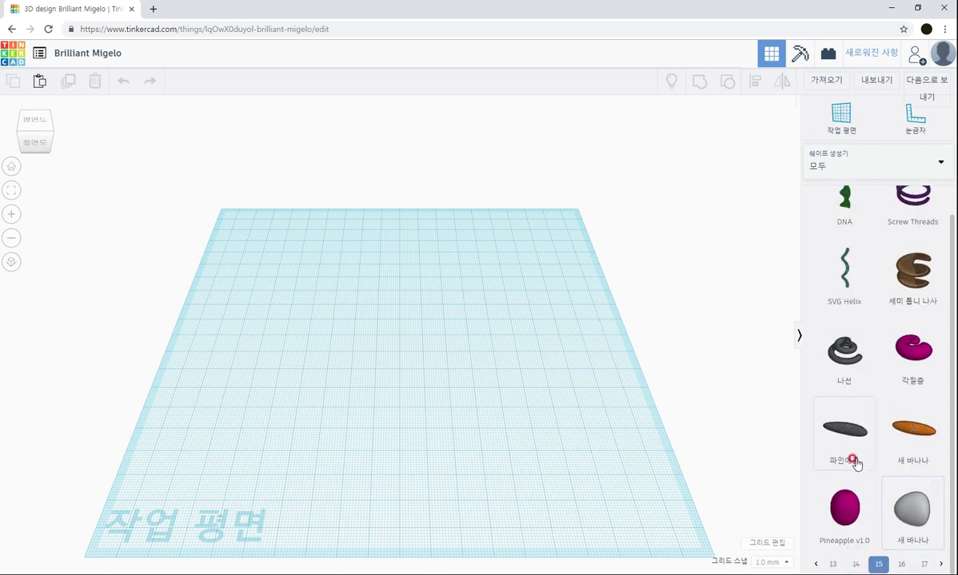
drag(845, 435, 440, 419)
drag(408, 354, 394, 346)
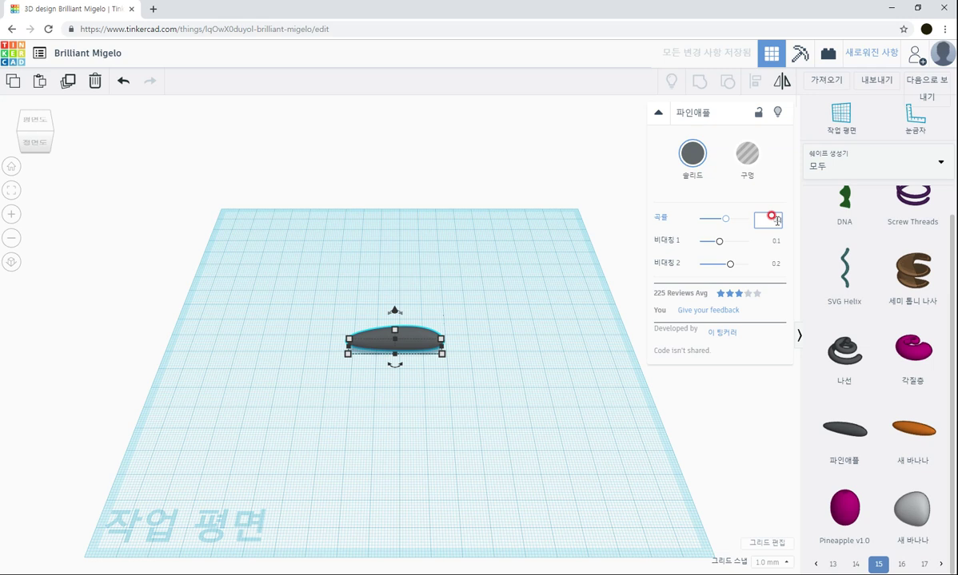
Set the 파인애플 shape's 비대칭 1 to 0 and its 비대칭 2 to -0.17
click(655, 283)
click(772, 243)
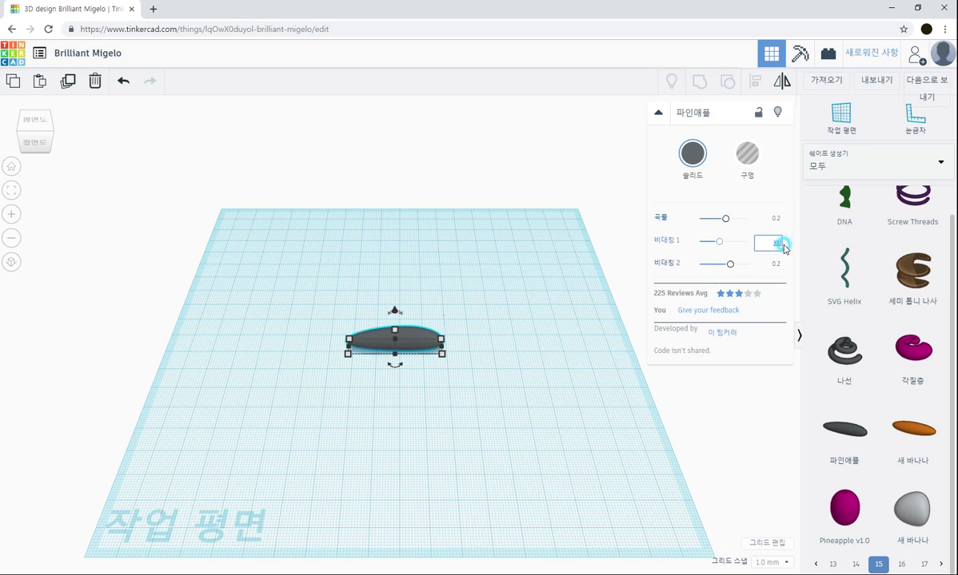
text(0)
click(768, 263)
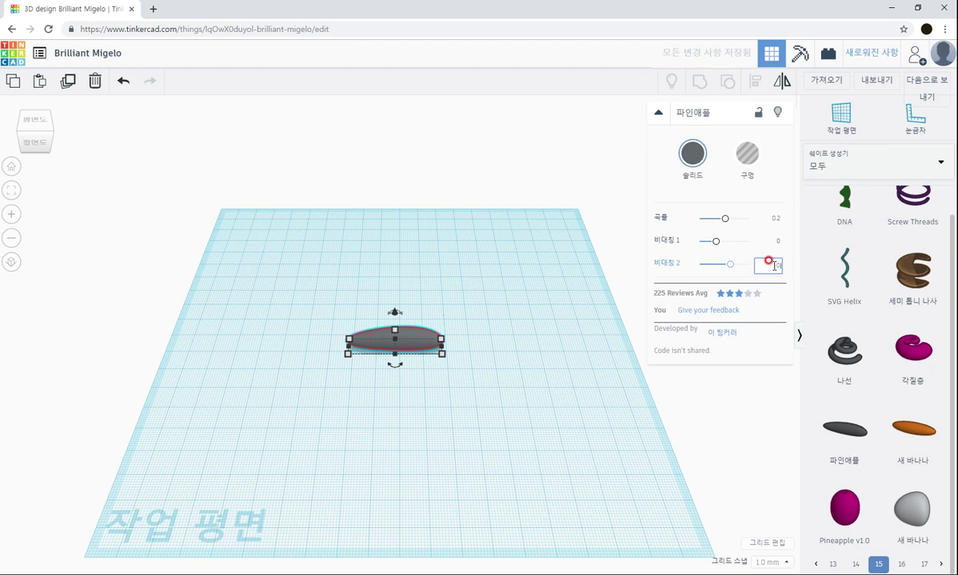
text(-0.17)
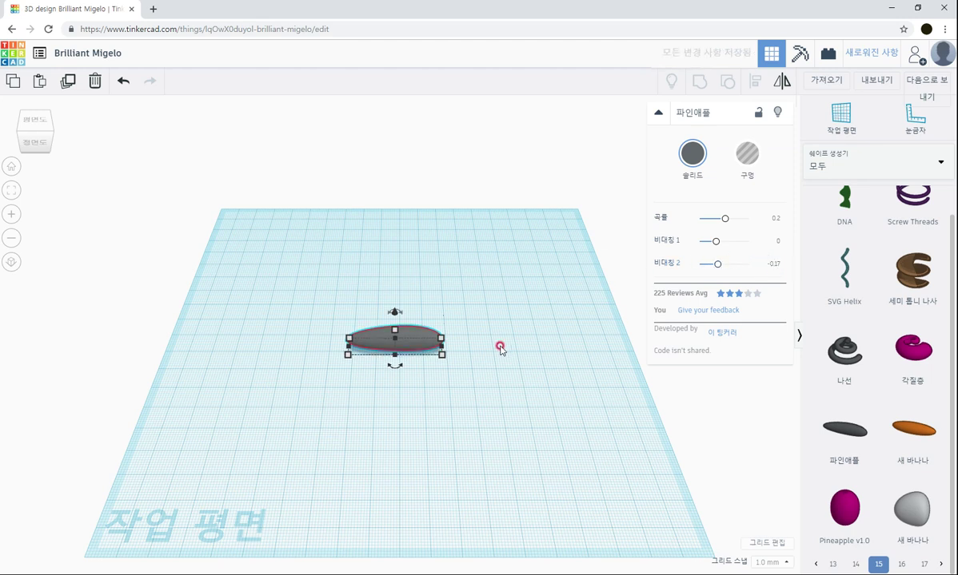
Rotate the 파인애플 shape about its long axis
scroll(499, 350, up, 3)
right_drag(502, 346, 318, 349)
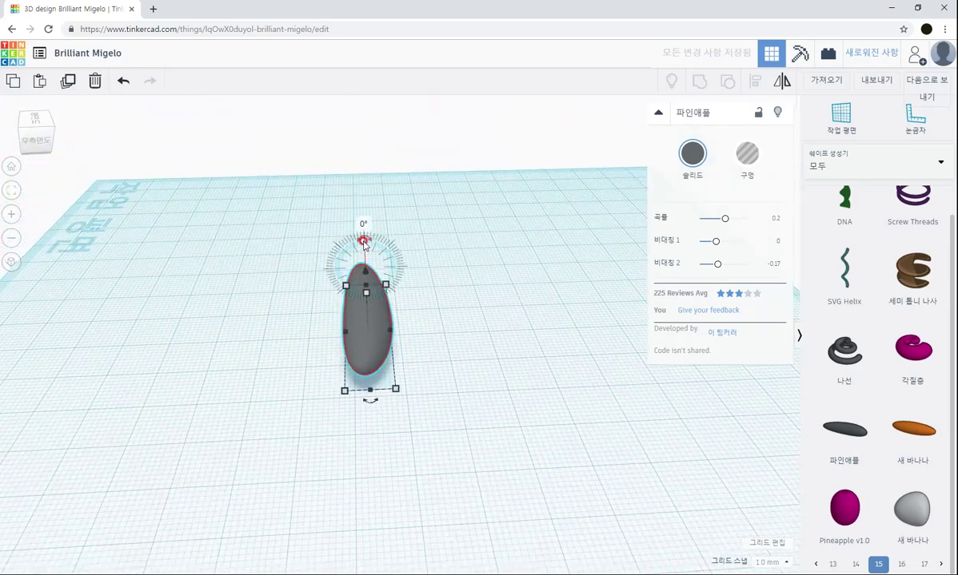
drag(364, 240, 304, 270)
Resize the 파인애플 shape to 20 mm wide and 70 mm long, and increase its height
right_drag(481, 384, 446, 421)
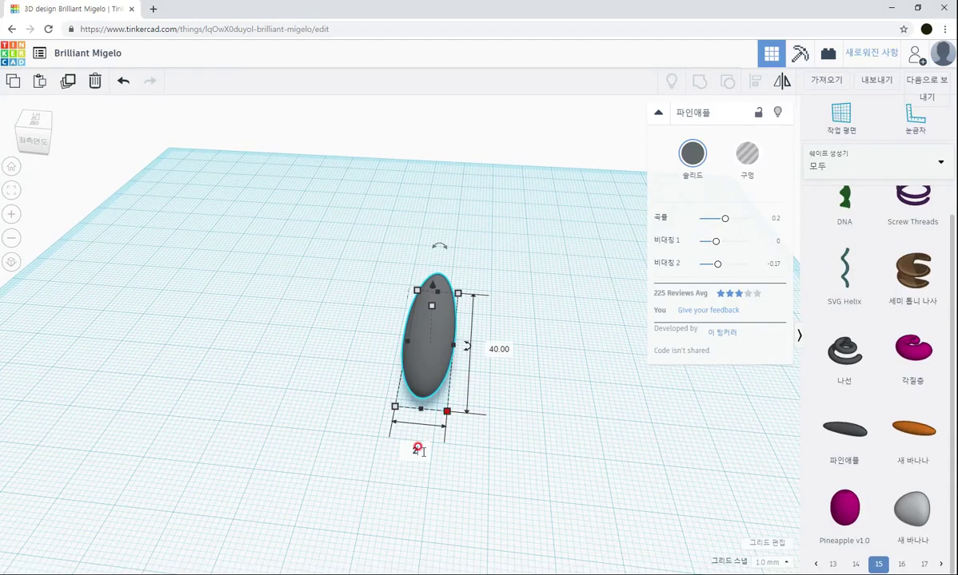
text(0)
key(Tab)
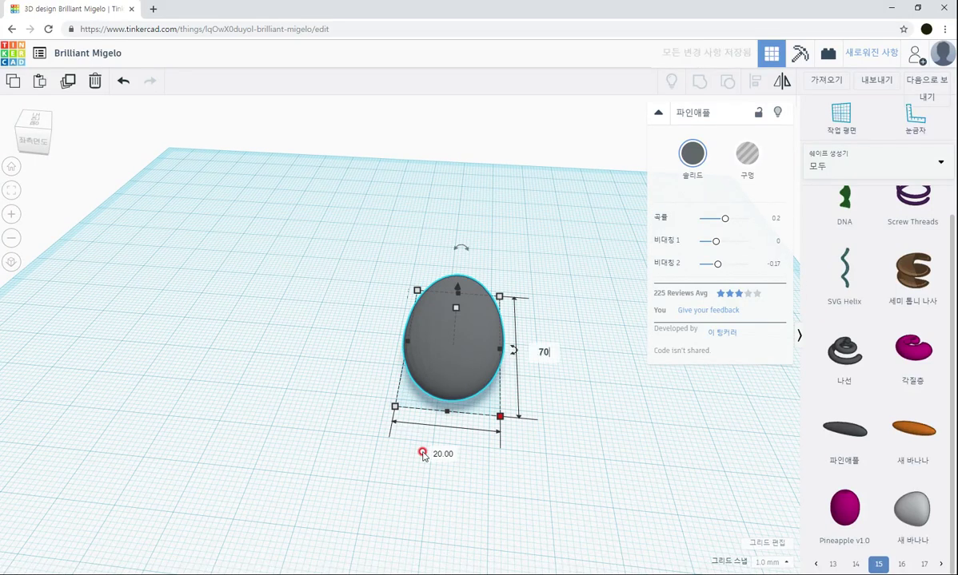
text(70)
key(Return)
right_drag(534, 395, 560, 352)
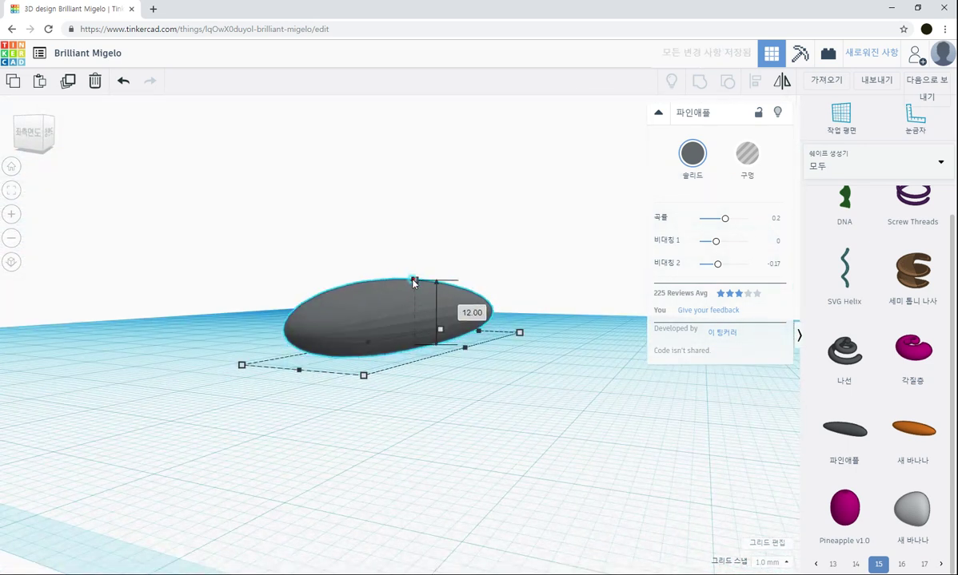
drag(414, 282, 406, 240)
click(482, 386)
right_drag(481, 396, 530, 404)
Duplicate the 파인애플 body twice, moving one copy about 39 mm to one side and the other about 26 mm to the opposite side
click(450, 380)
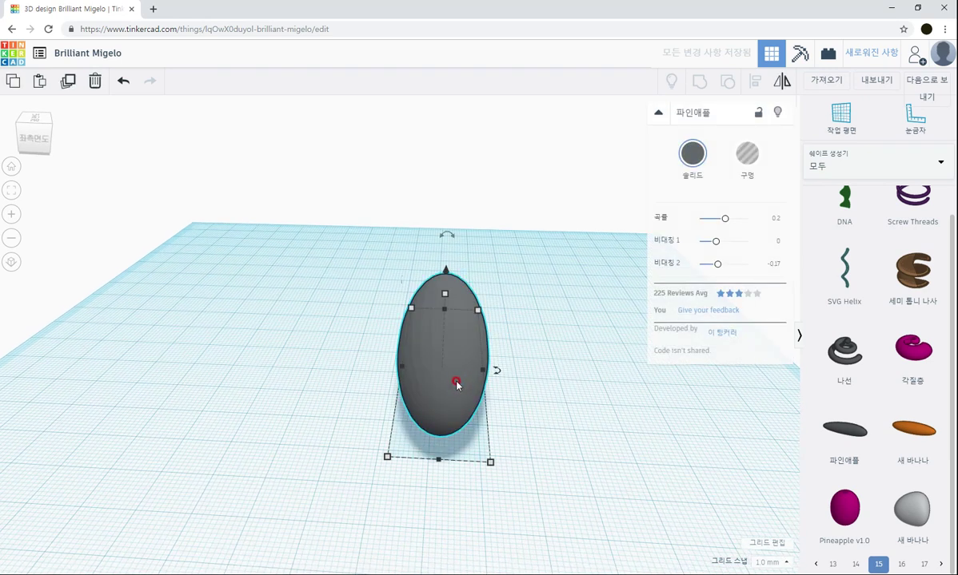
key(ctrl+d)
drag(447, 378, 652, 378)
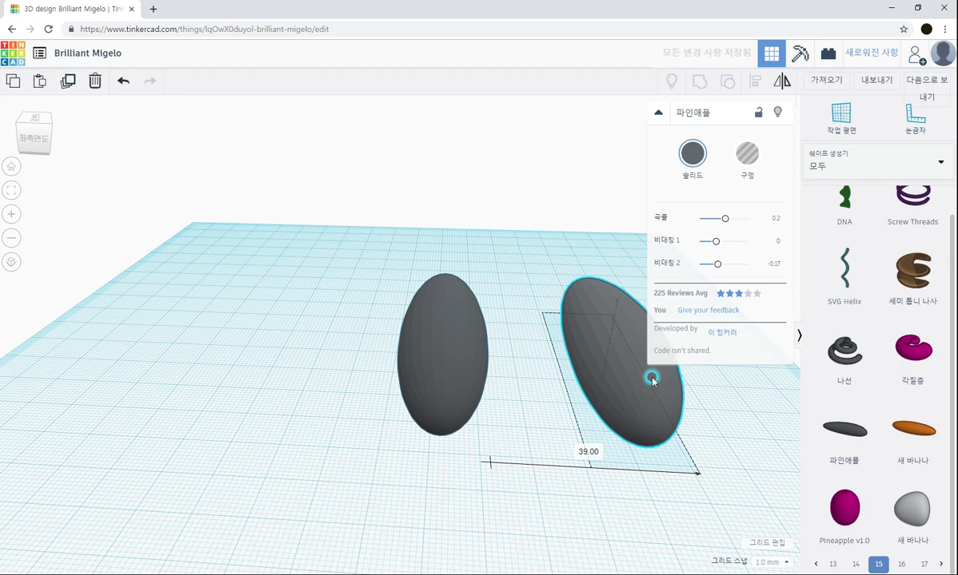
click(444, 375)
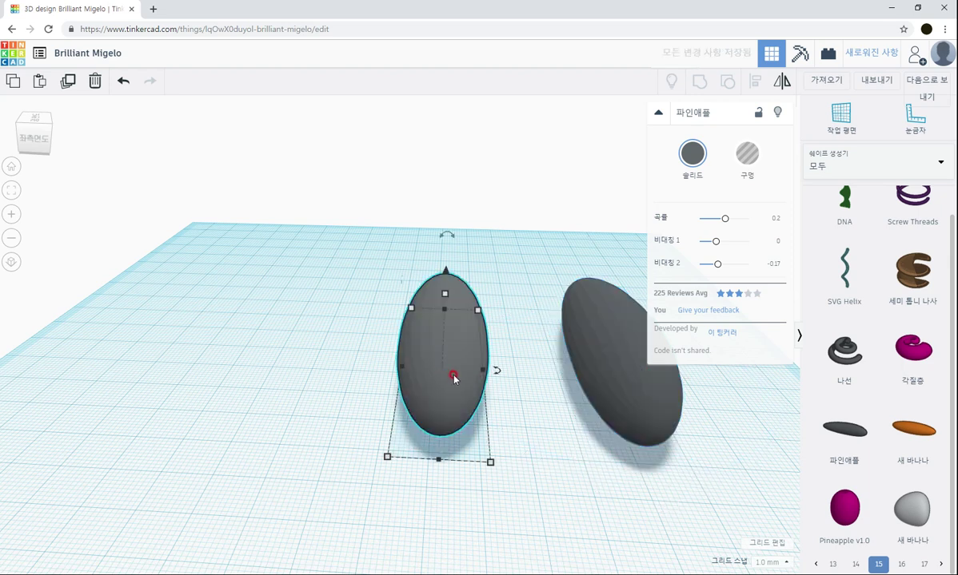
key(ctrl+d)
drag(451, 377, 322, 368)
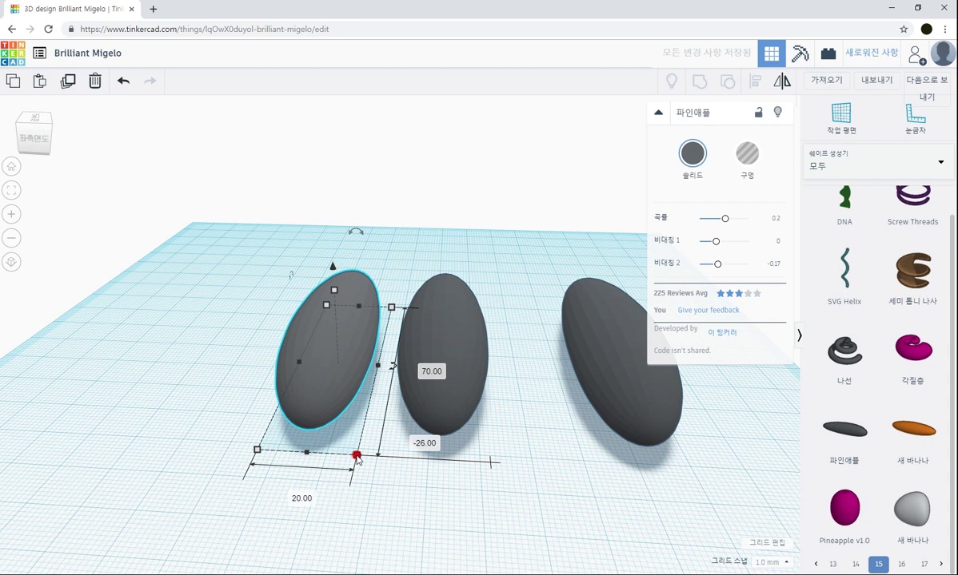
Shrink the copy nearest the middle body and move it about 9 mm farther away
drag(357, 455, 352, 432)
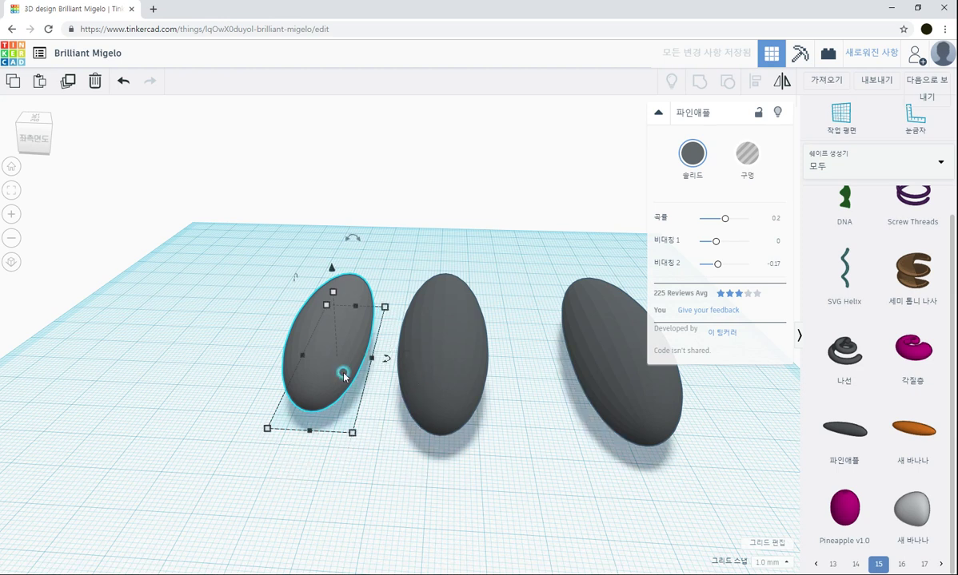
drag(327, 381, 279, 374)
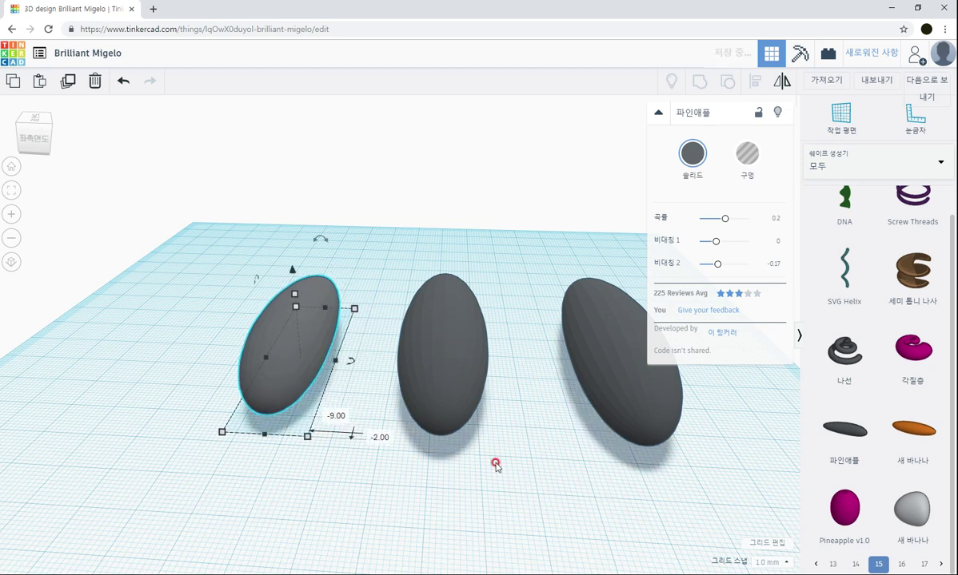
click(495, 460)
click(456, 393)
click(485, 396)
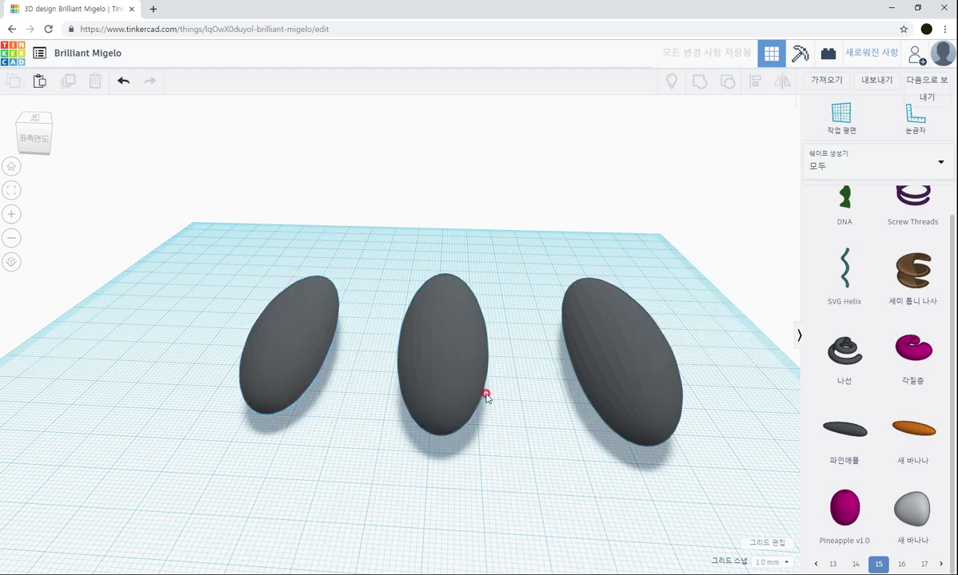
Add a hole box (상자) from 기본 쉐이프 overlapping the side of the middle body and size it to 10 by 12 mm
click(838, 157)
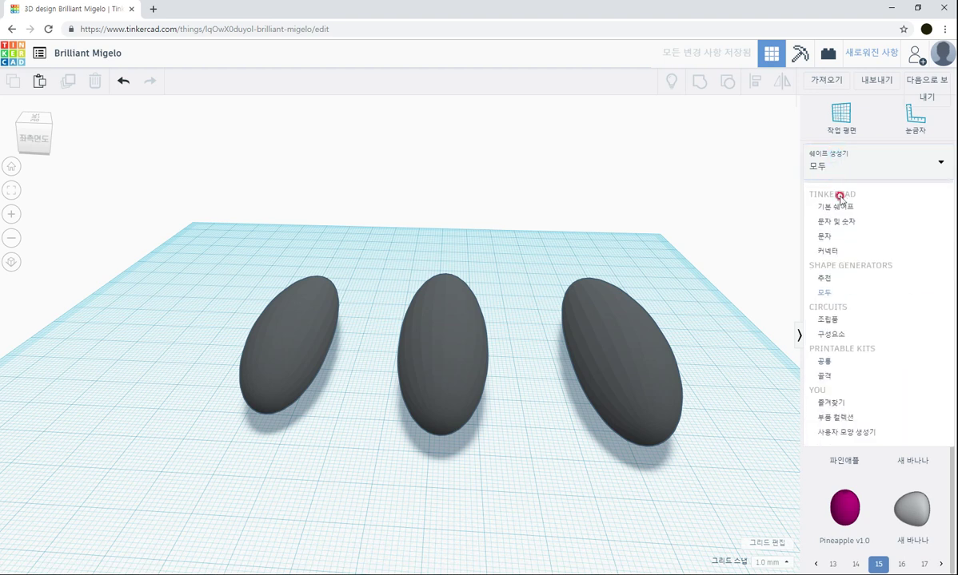
click(841, 209)
scroll(867, 281, up, 1)
scroll(868, 282, up, 6)
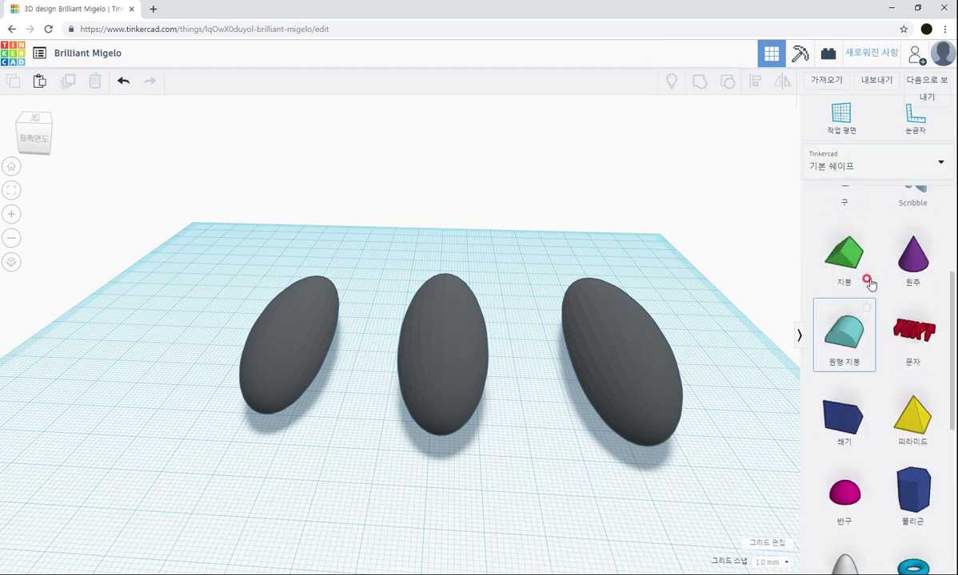
drag(843, 234, 508, 441)
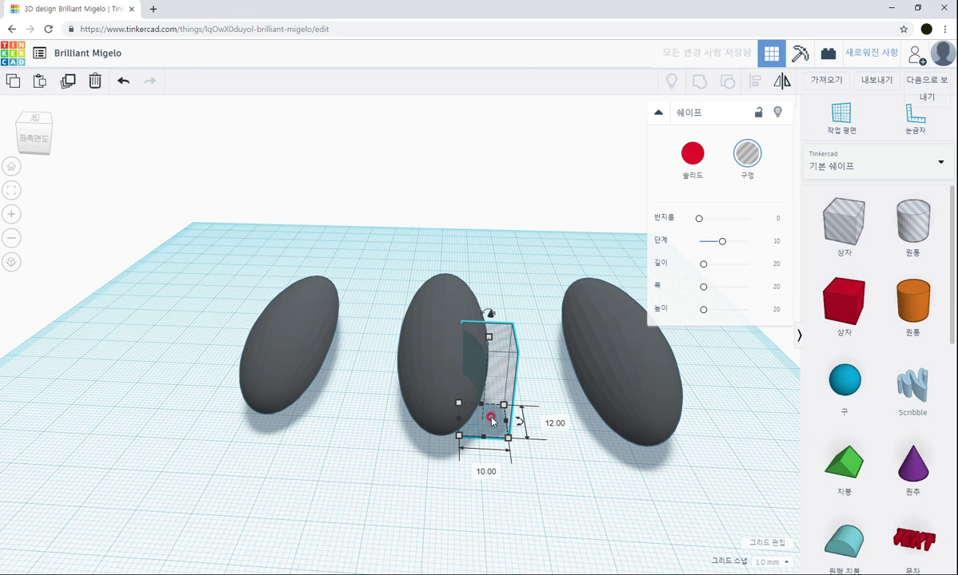
Raise and reposition the hole box in the side of the middle body, and shorten it to 10 mm along the body
drag(491, 340, 477, 300)
right_drag(508, 451, 503, 417)
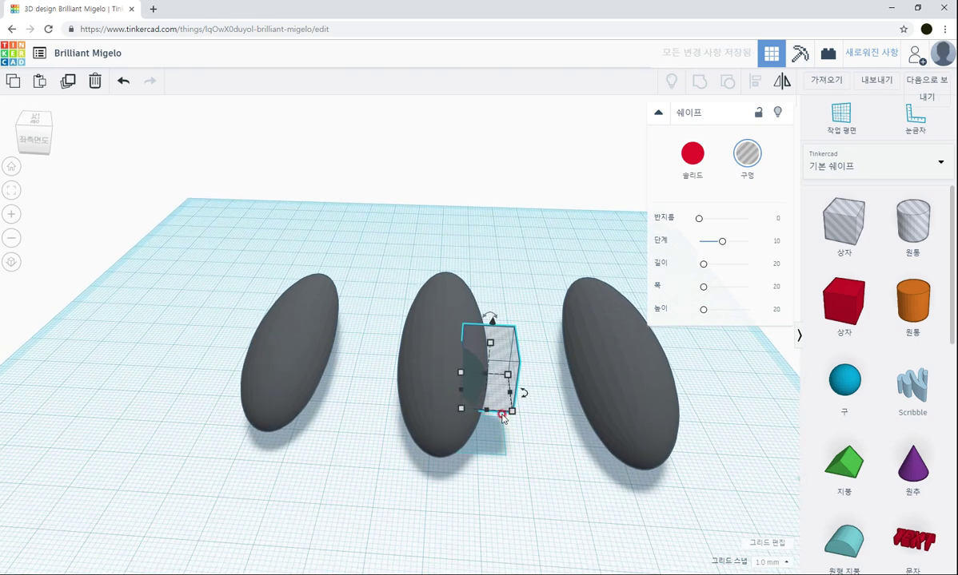
drag(490, 415, 489, 410)
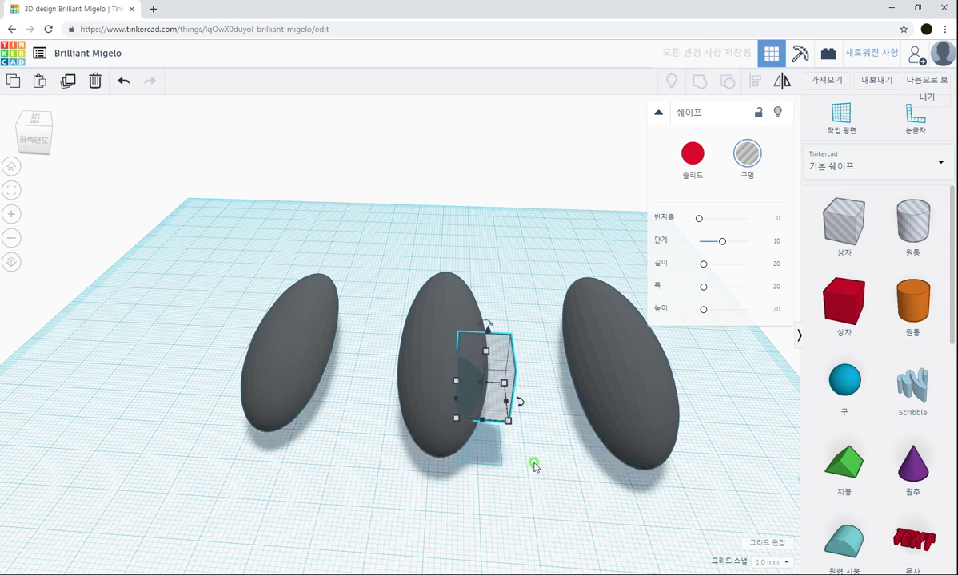
right_drag(534, 466, 323, 408)
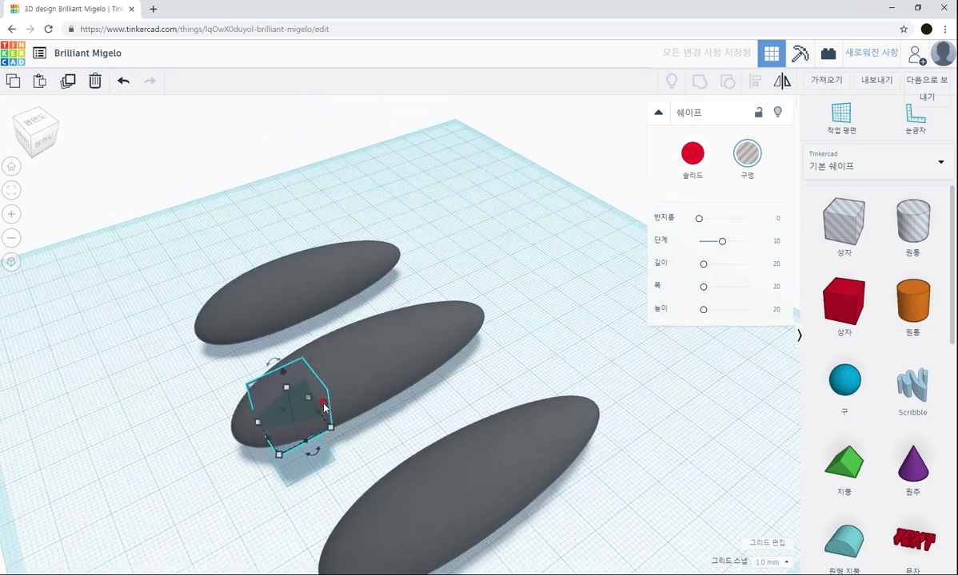
drag(320, 416, 311, 419)
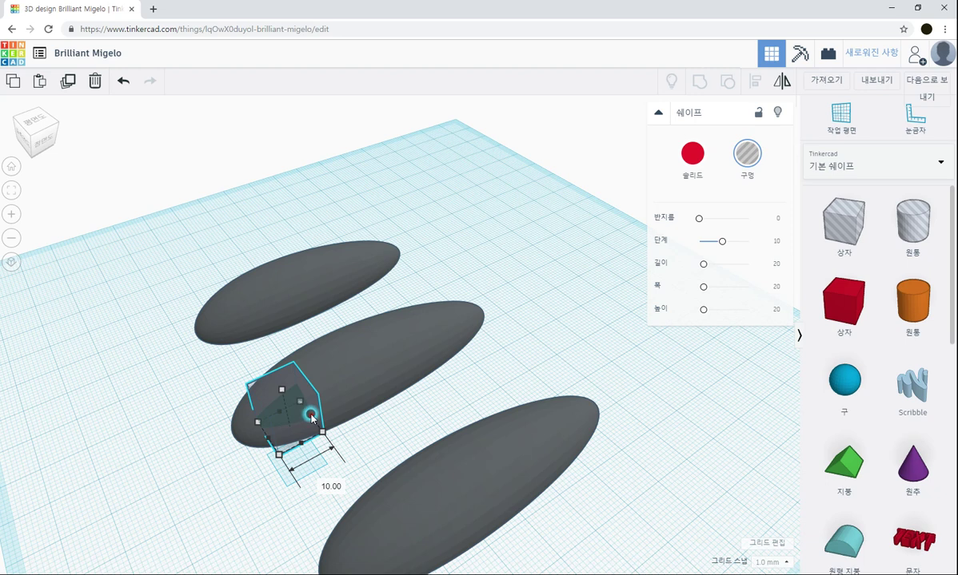
click(363, 438)
Duplicate the hole box along the middle body and nudge the copy into place beside the first one
click(307, 435)
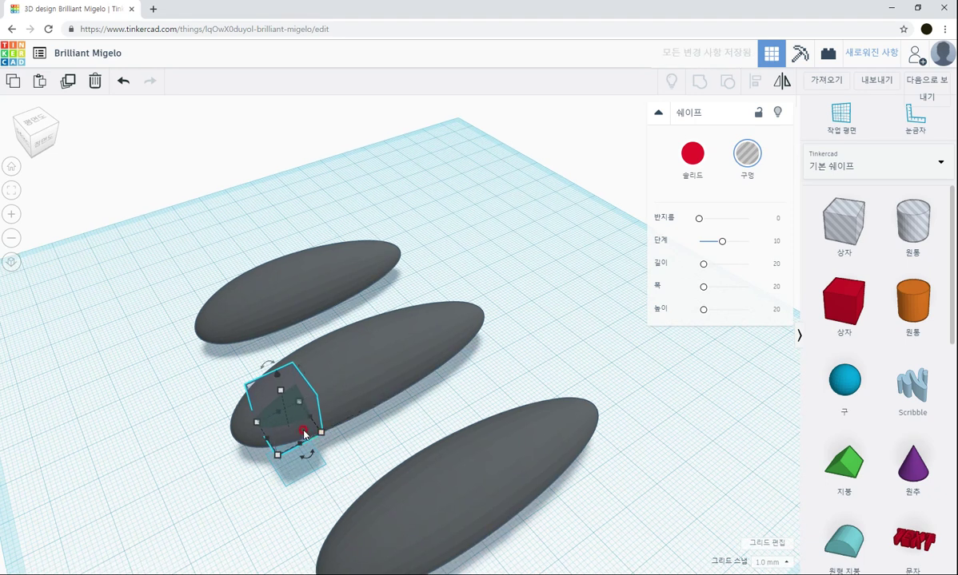
drag(305, 432, 349, 411)
right_drag(410, 429, 373, 448)
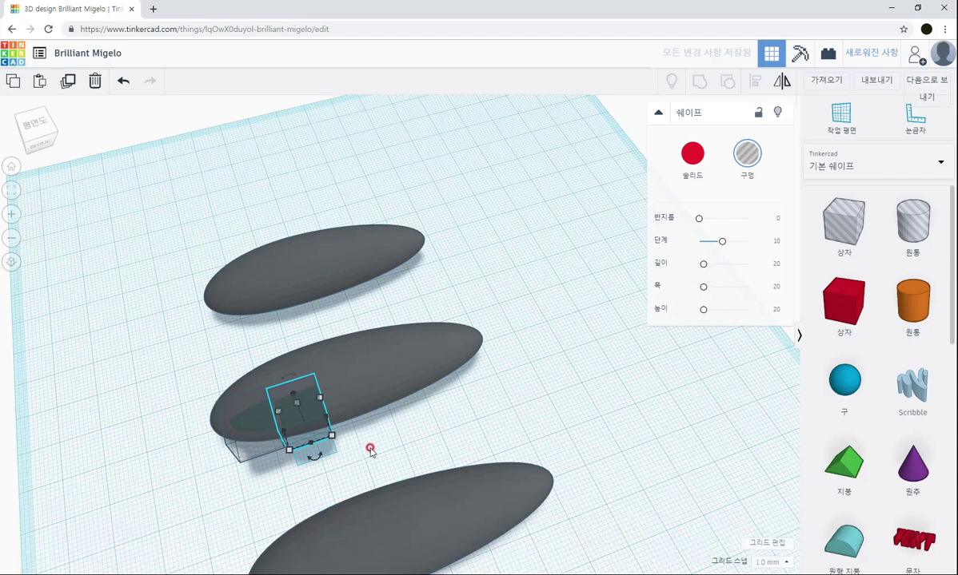
key(Down)
key(Down)
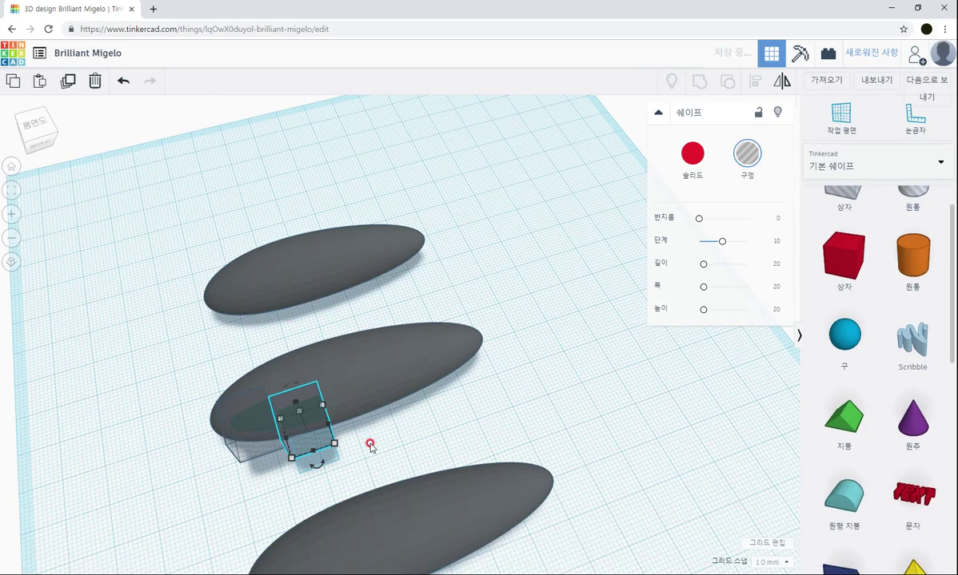
key(Up)
mouse_move(368, 445)
right_down()
mouse_move(378, 408)
mouse_move(355, 416)
right_up()
click(295, 385)
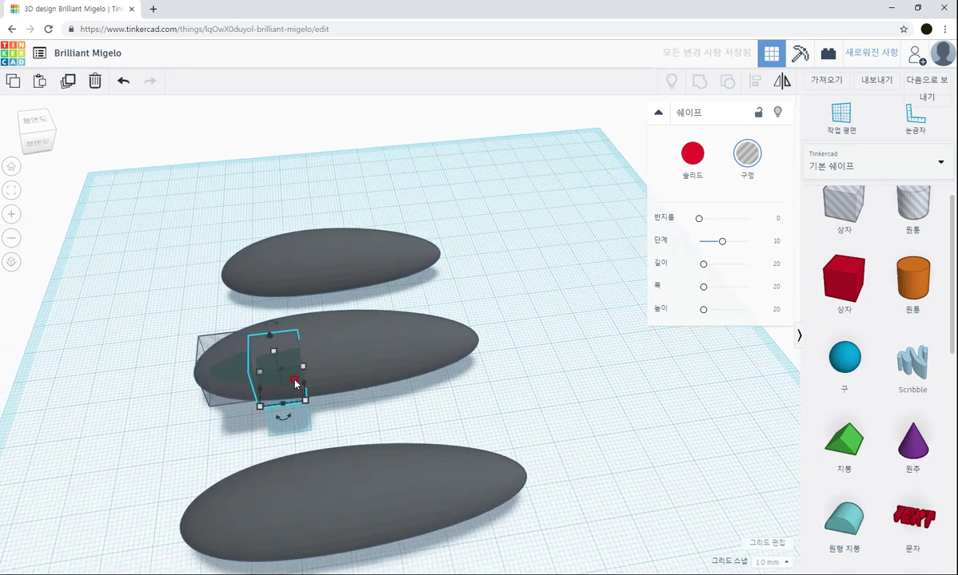
key(ctrl+d)
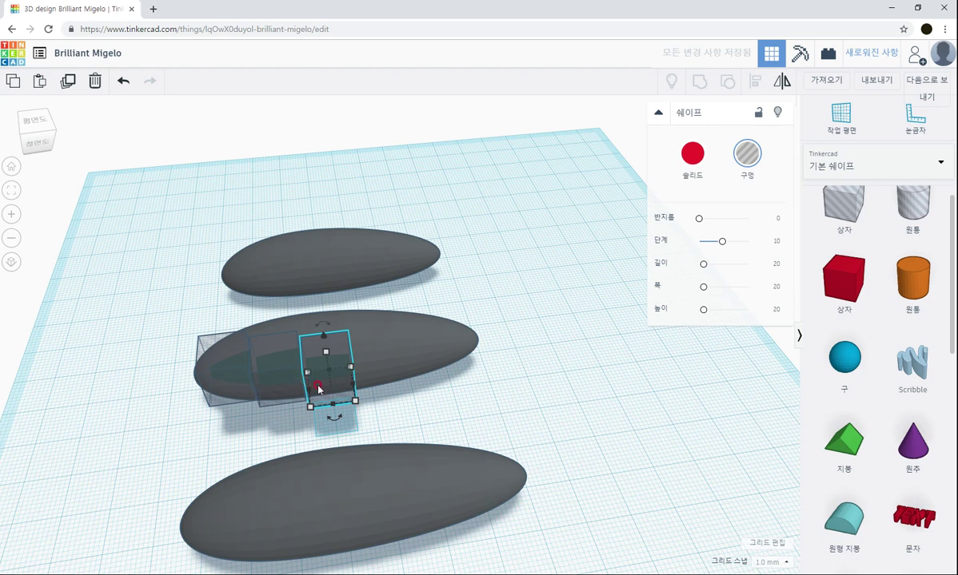
key(Up)
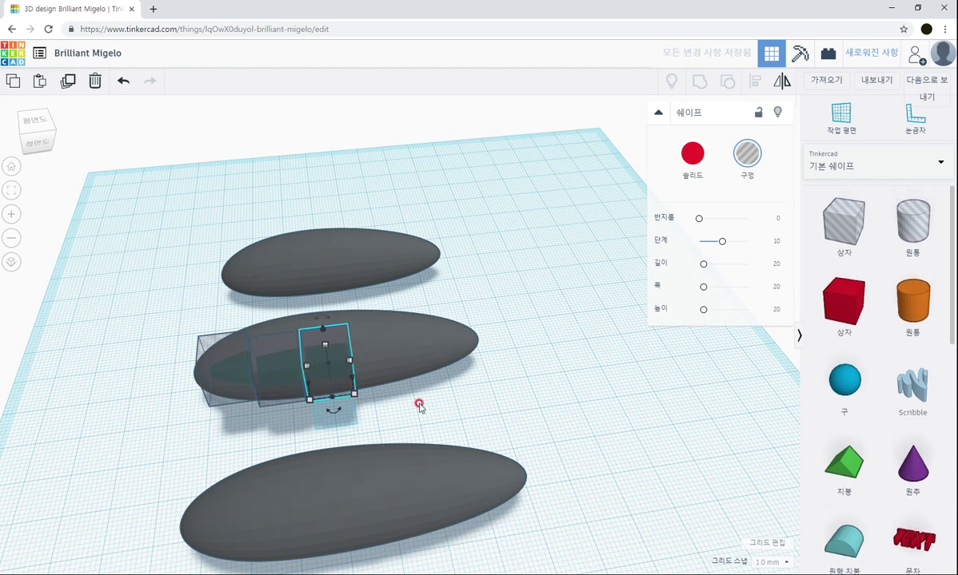
key(Right)
key(Delete)
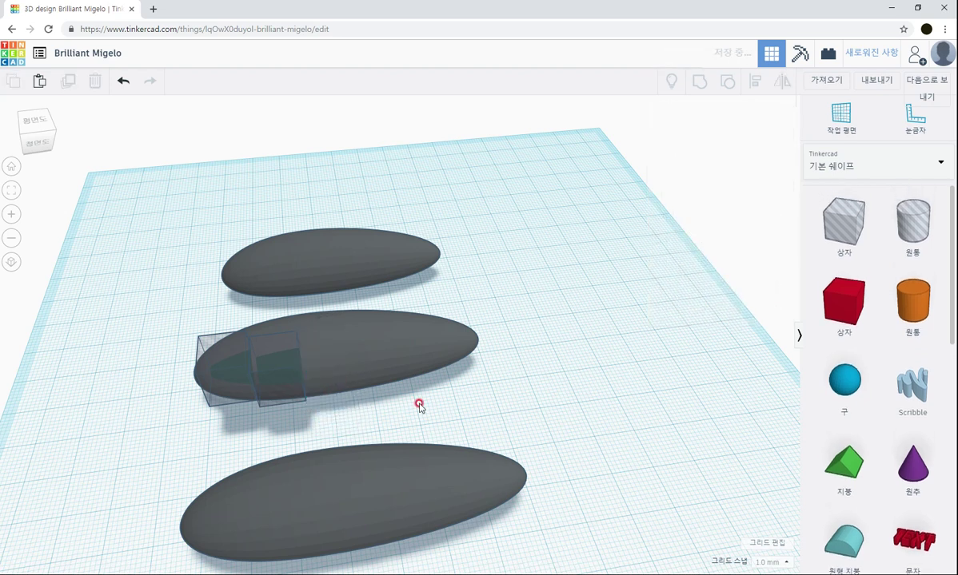
click(296, 400)
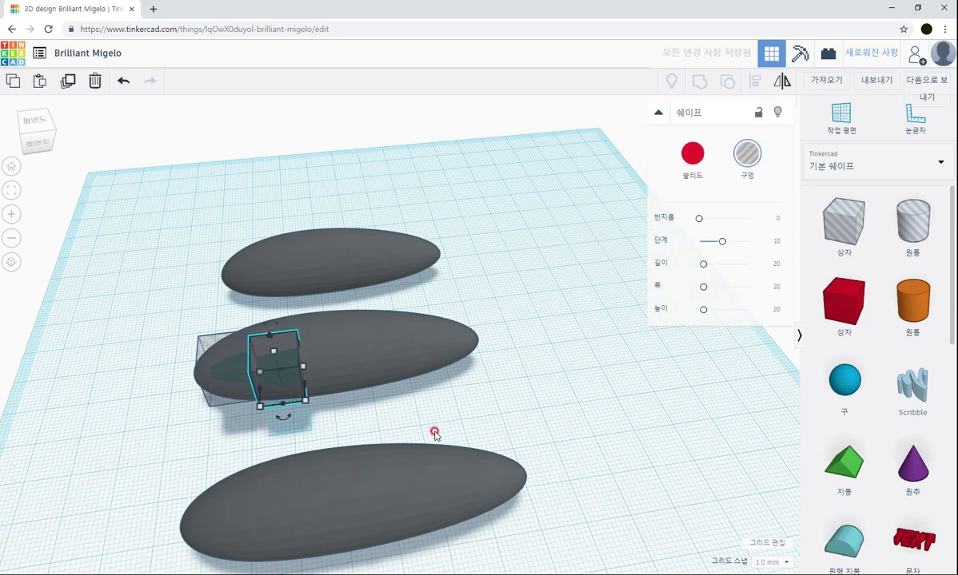
Duplicate the hole box two more times along the side of the middle body, evenly spaced to complete a row of four
drag(303, 387, 339, 376)
key(ctrl+d)
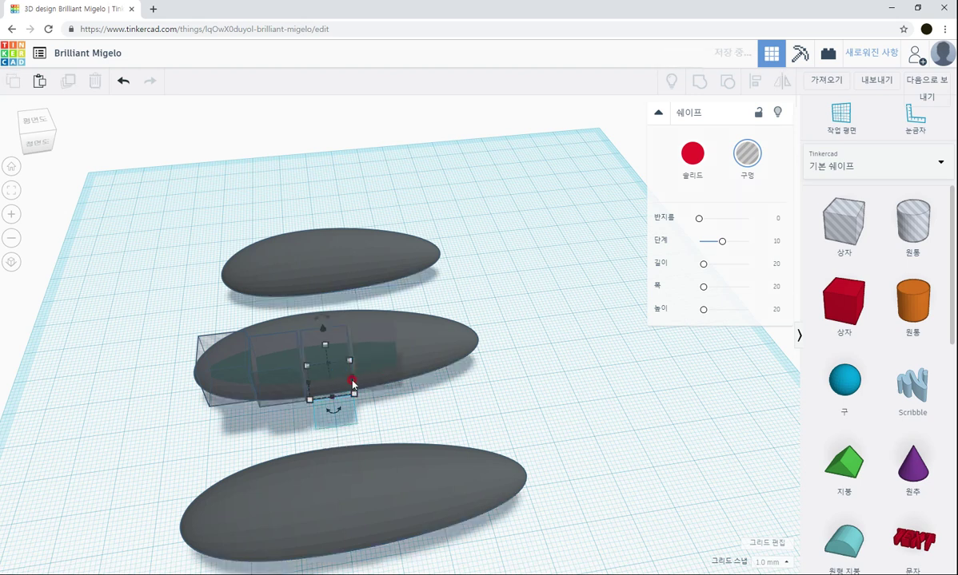
click(468, 408)
right_drag(455, 397, 450, 440)
Copy three adjacent hole boxes, leaving out the one at the front end, about 19 mm across to the opposite side of the middle body
click(470, 363)
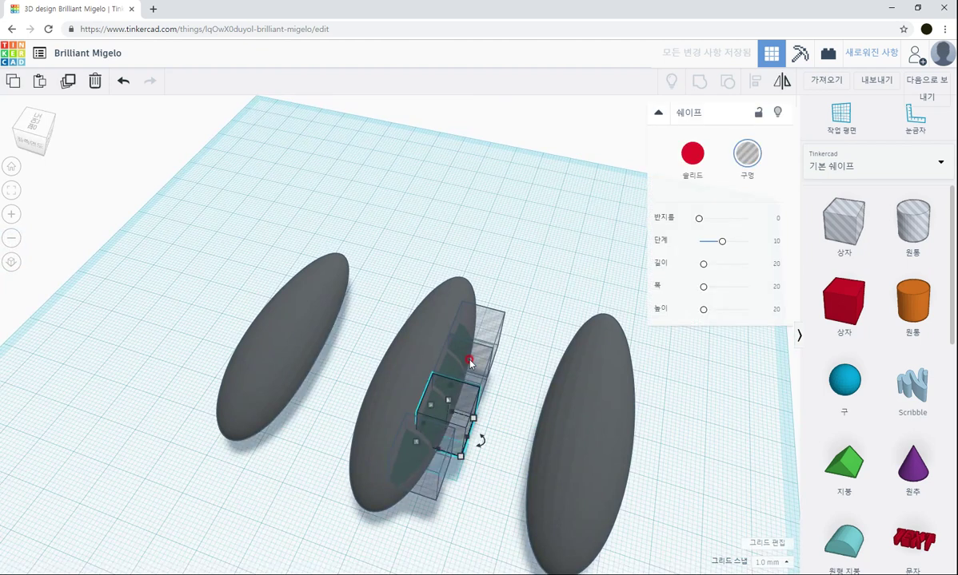
shift+click(472, 354)
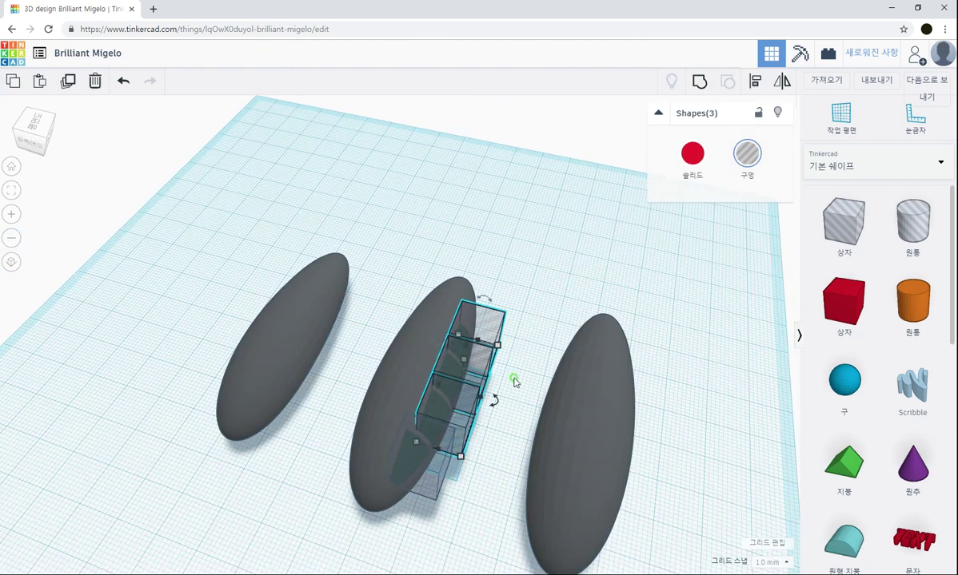
right_drag(513, 380, 535, 381)
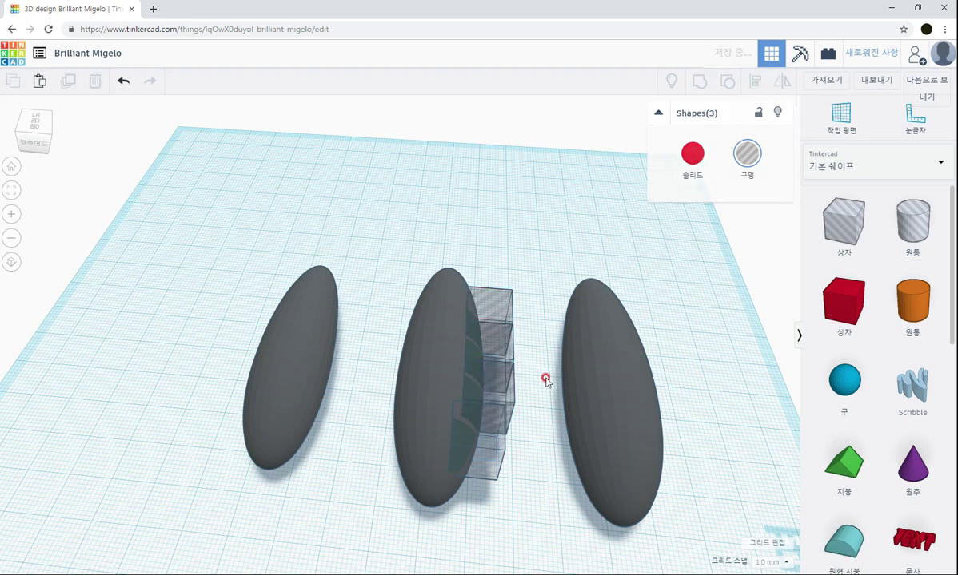
drag(466, 382, 401, 386)
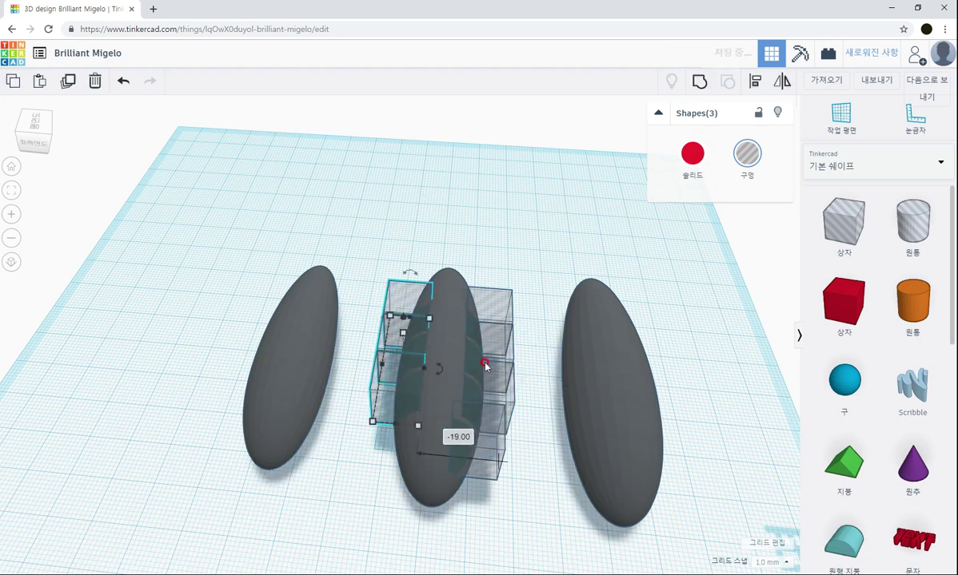
Group the three copied hole boxes with the three matching boxes on the other side of the middle body
shift+click(500, 387)
shift+click(499, 339)
shift+click(500, 309)
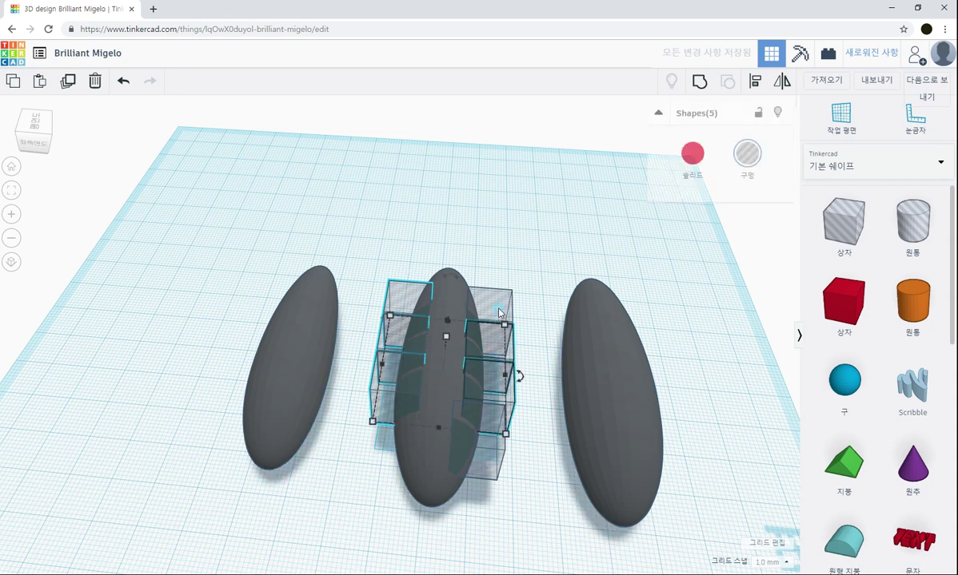
key(ctrl+g)
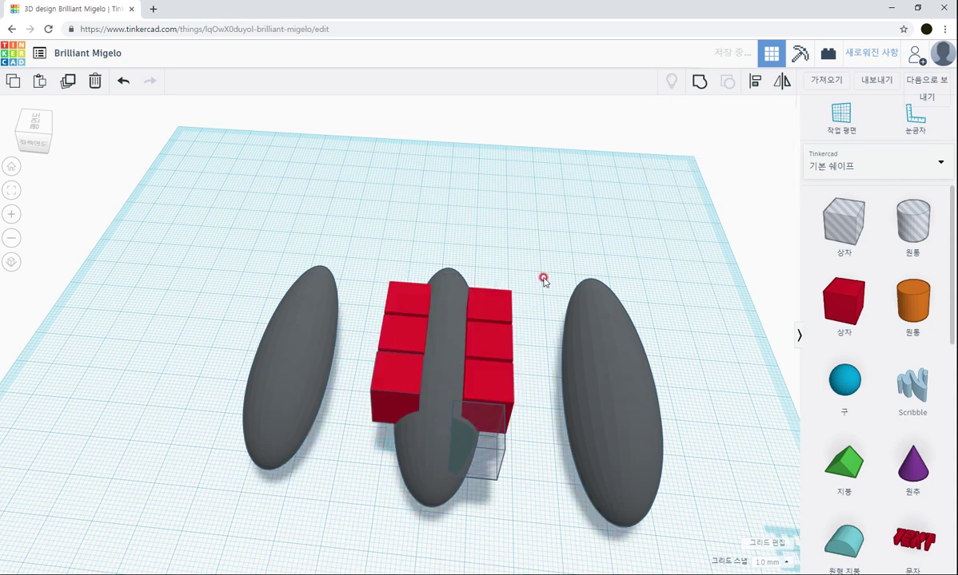
Align the middle body and the grouped hole boxes to a common center across the body's width
click(449, 287)
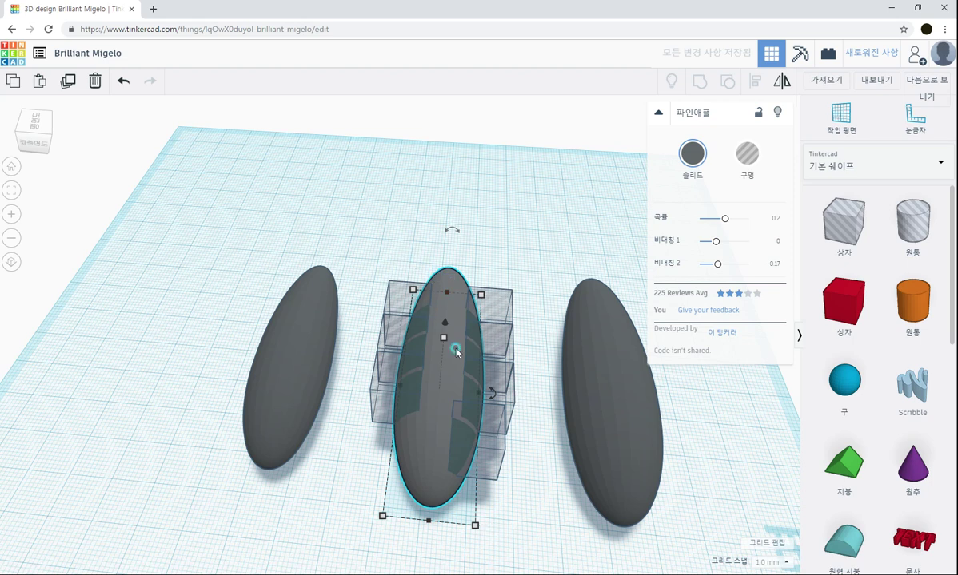
shift+click(512, 391)
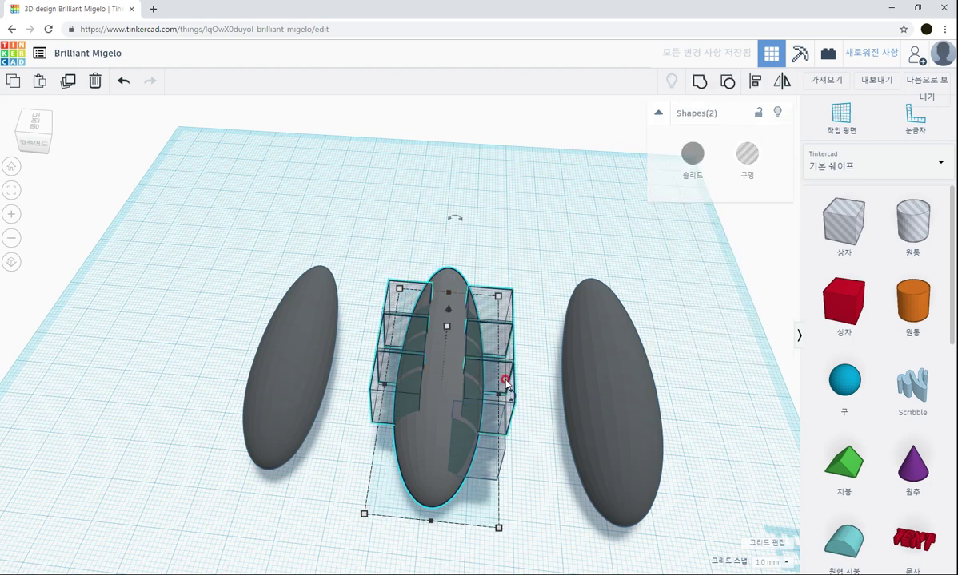
click(752, 83)
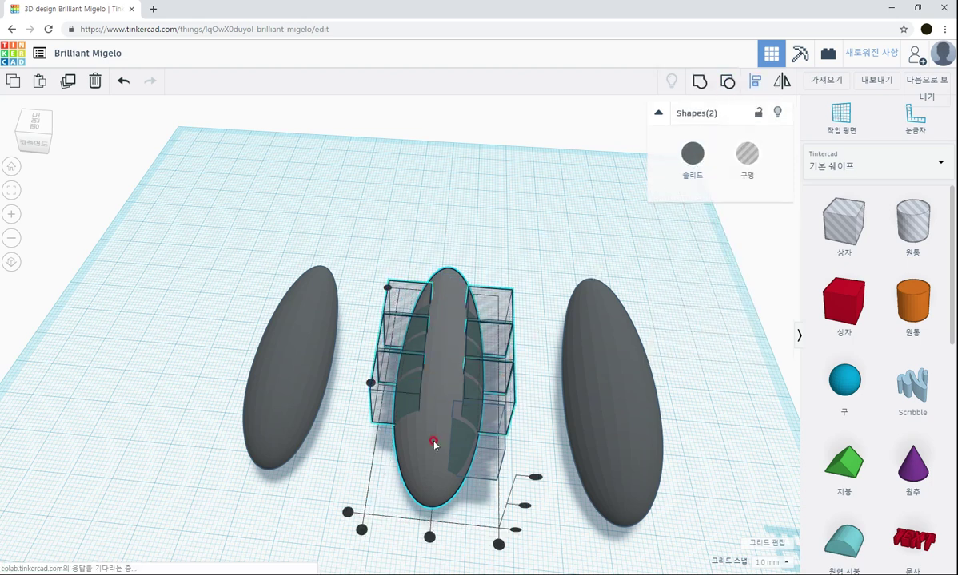
click(431, 536)
click(543, 251)
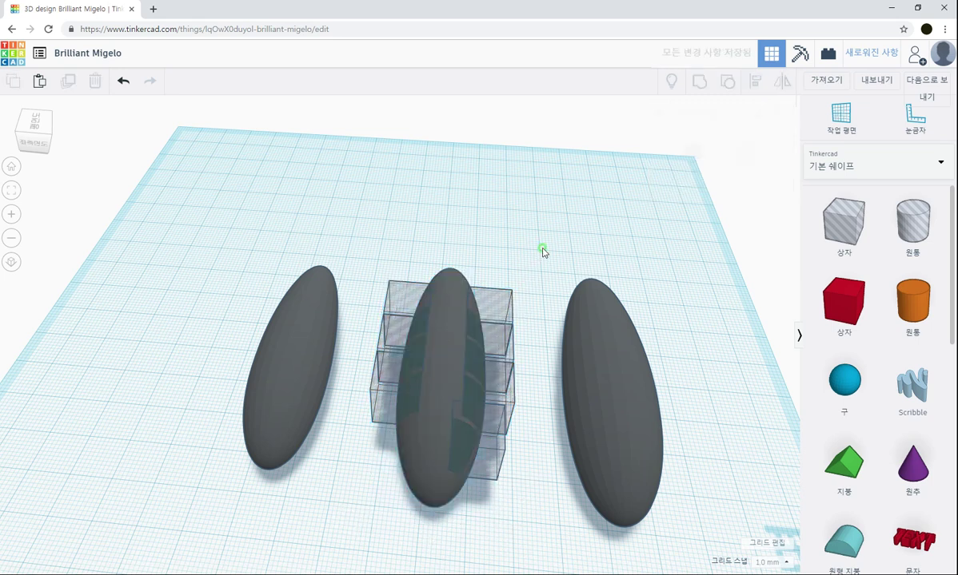
Copy the ungrouped front hole box to the opposite side, and place another copy between them narrowed to 4 mm
right_drag(543, 250, 486, 453)
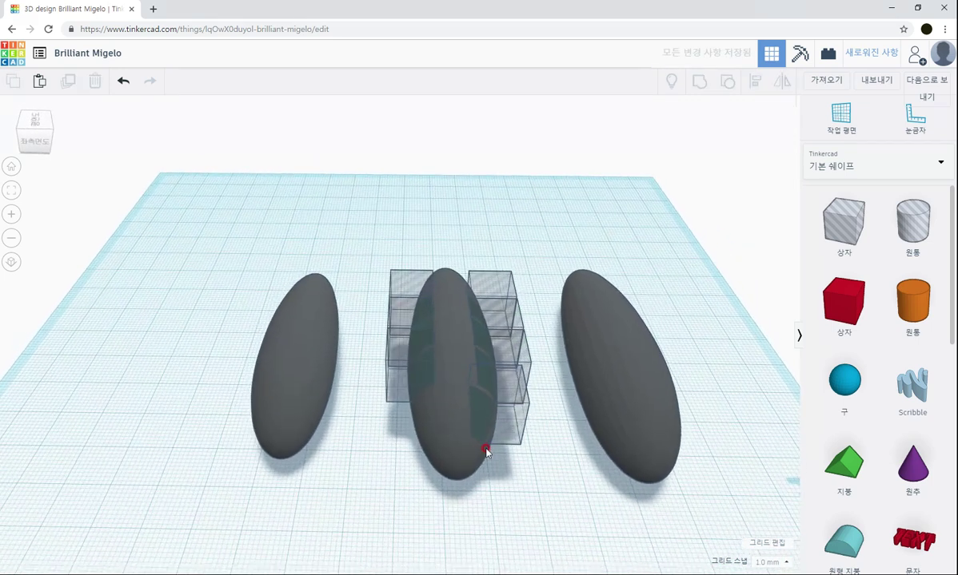
click(504, 434)
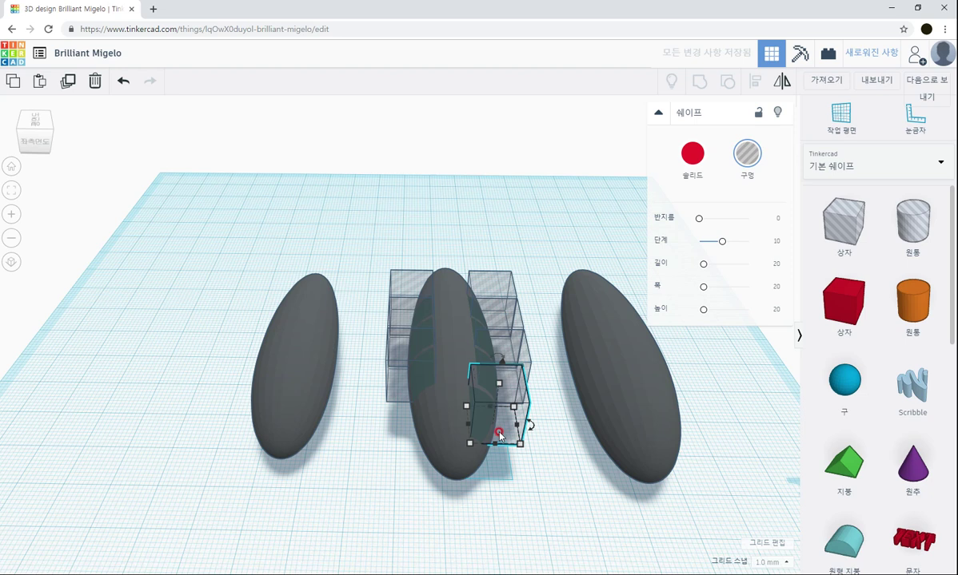
drag(489, 434, 416, 439)
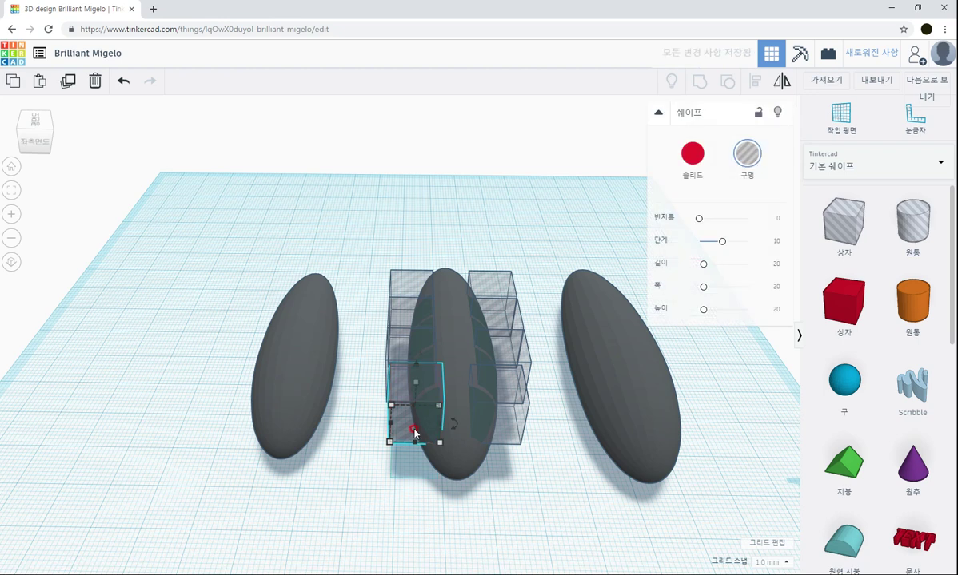
mouse_move(424, 432)
mouse_down()
mouse_move(450, 432)
mouse_move(441, 434)
mouse_move(422, 404)
mouse_move(419, 428)
mouse_move(438, 423)
mouse_up()
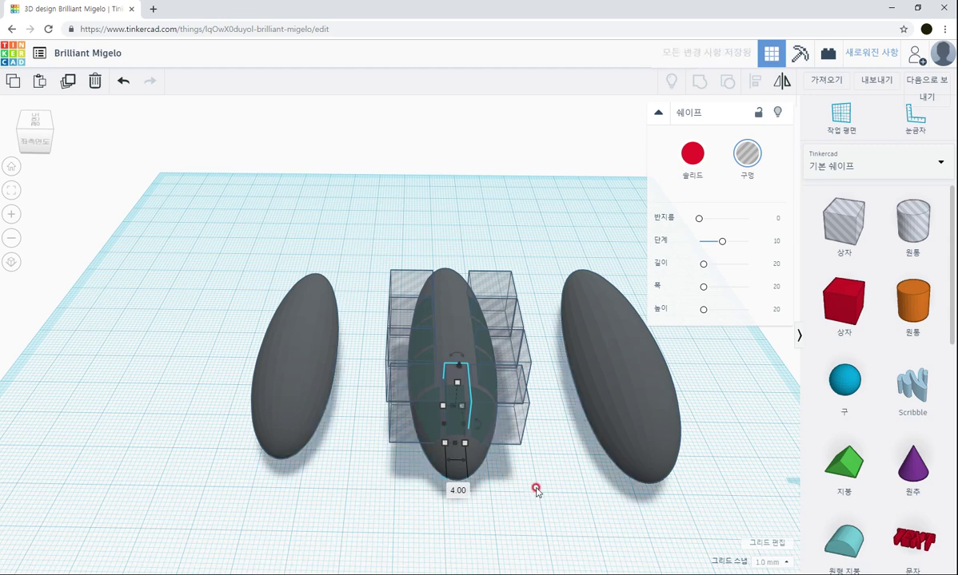
Set the grid snap to 0.1 mm for fine placement of the front hole boxes
right_drag(536, 490, 530, 457)
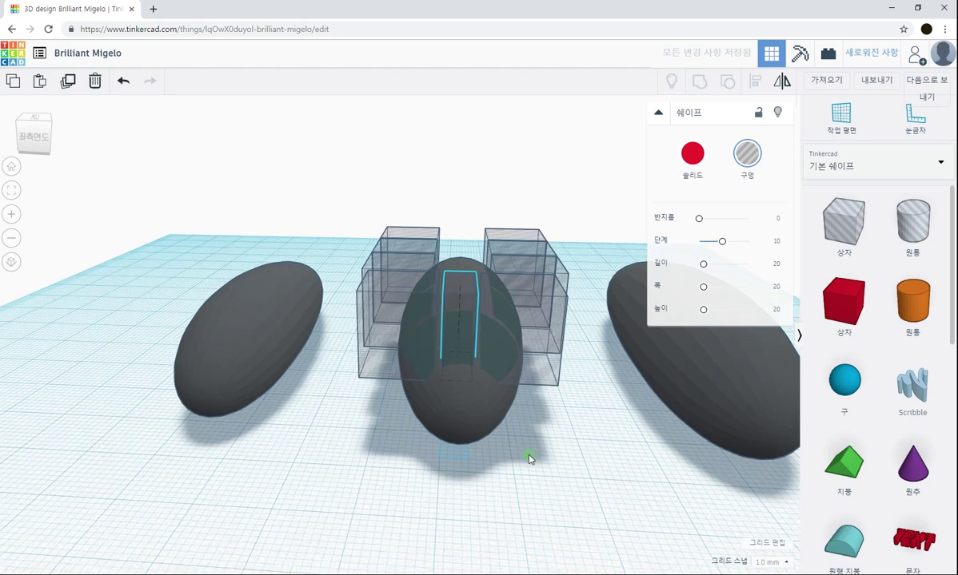
shift+click(396, 372)
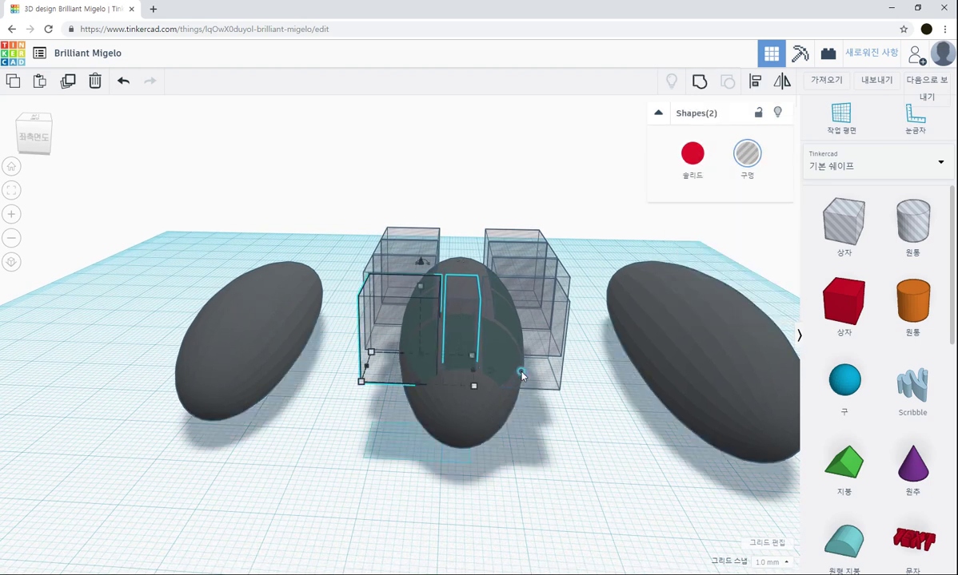
shift+click(522, 373)
right_drag(571, 447, 568, 456)
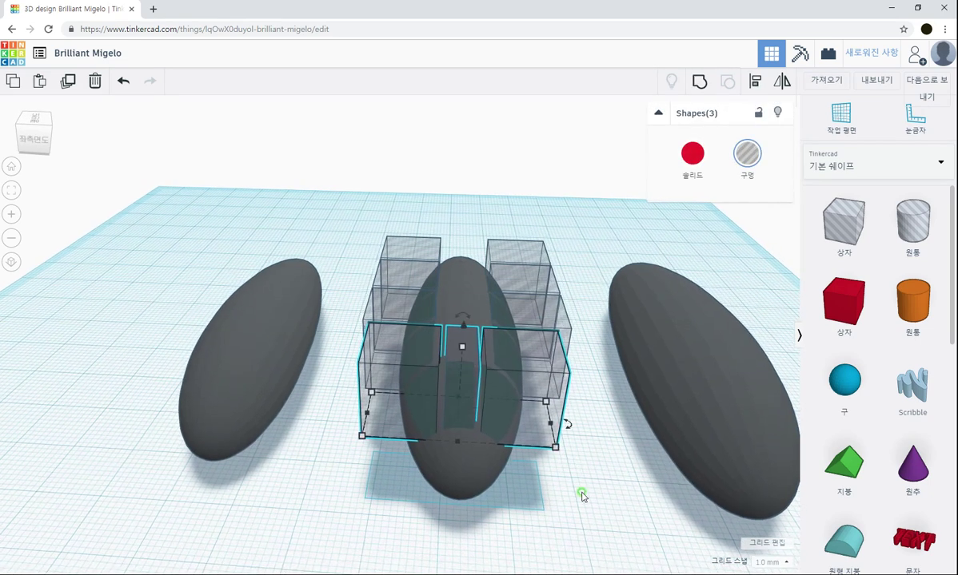
right_drag(579, 494, 570, 475)
scroll(571, 476, up, 4)
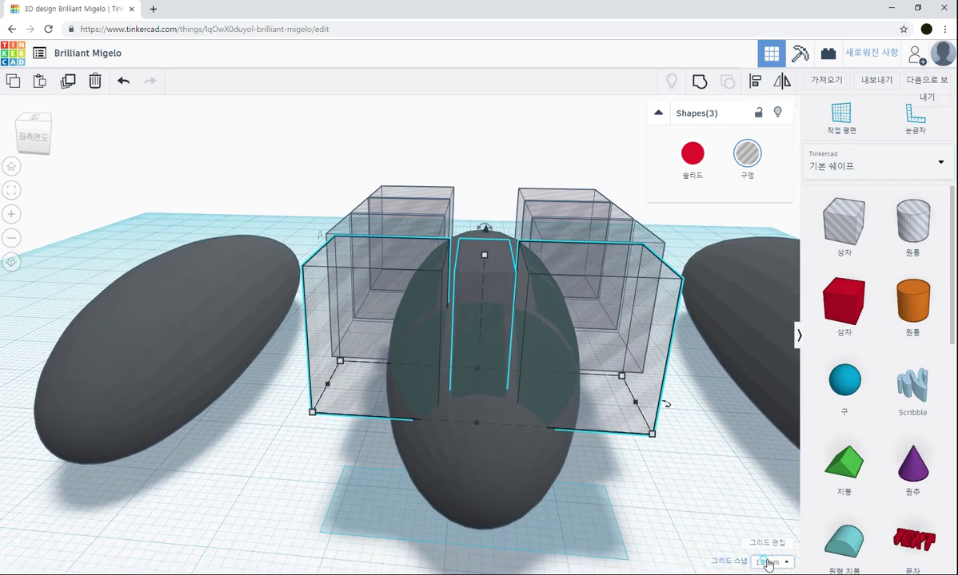
click(768, 565)
click(763, 458)
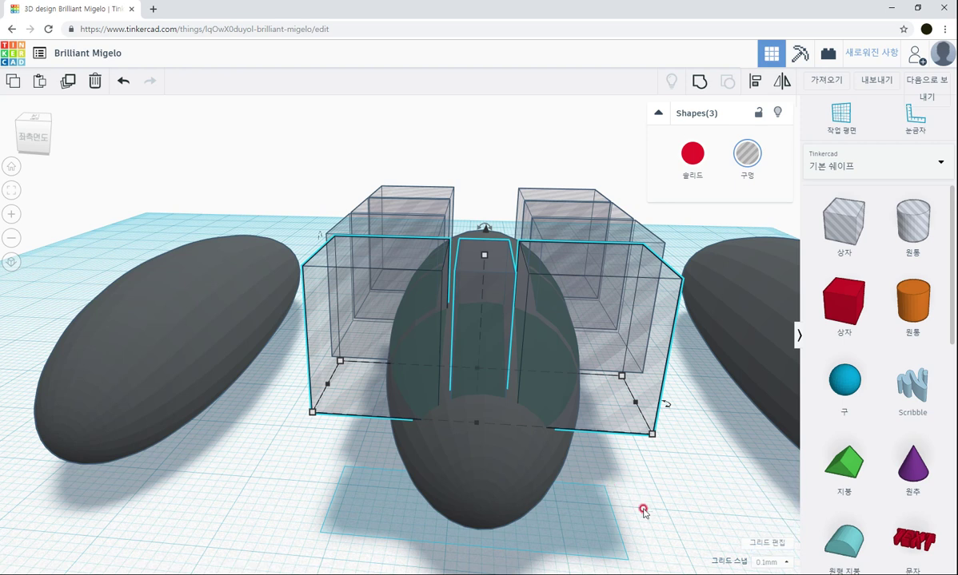
Try nudging the narrow front hole box sideways between its two neighbours
click(603, 479)
click(499, 381)
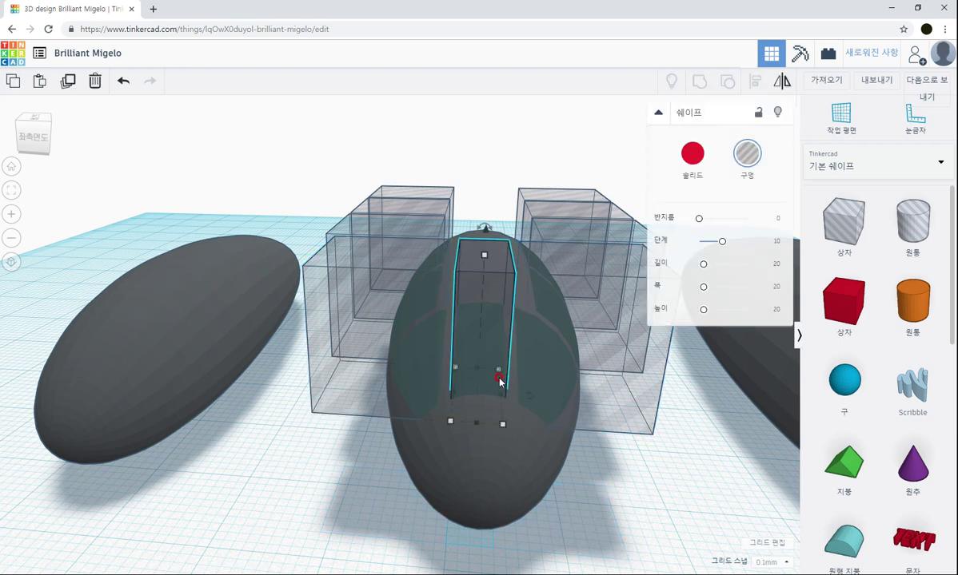
key(Right)
key(Right)
key(Left)
key(Left)
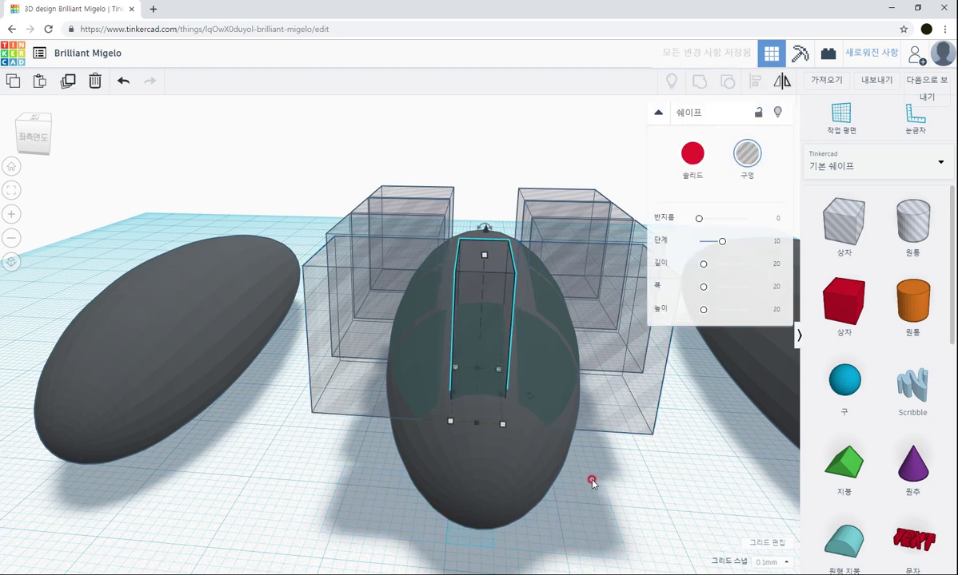
Group the three front hole boxes, the narrow one and its two neighbours, into a single hole
click(600, 485)
right_drag(641, 518, 428, 482)
click(421, 449)
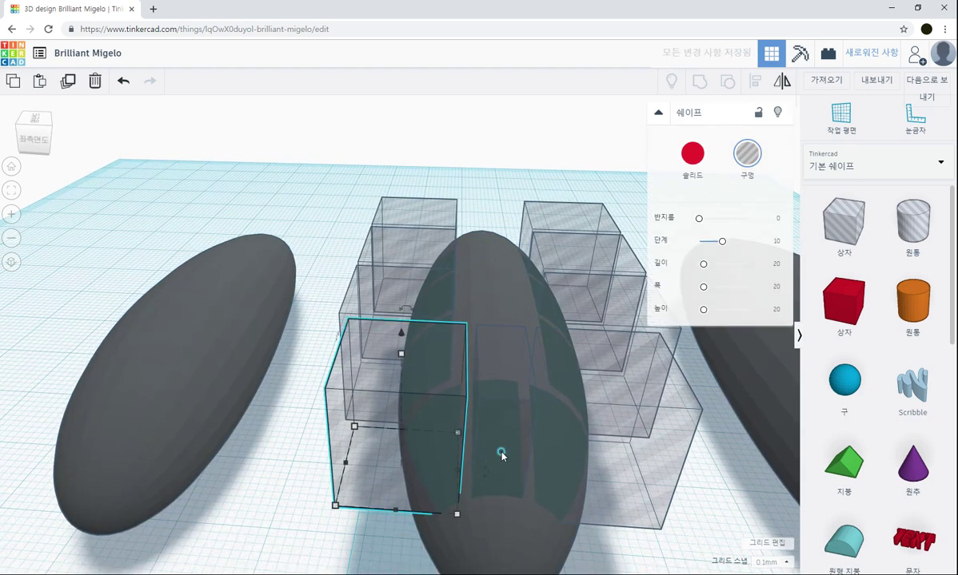
shift+click(501, 456)
shift+click(628, 467)
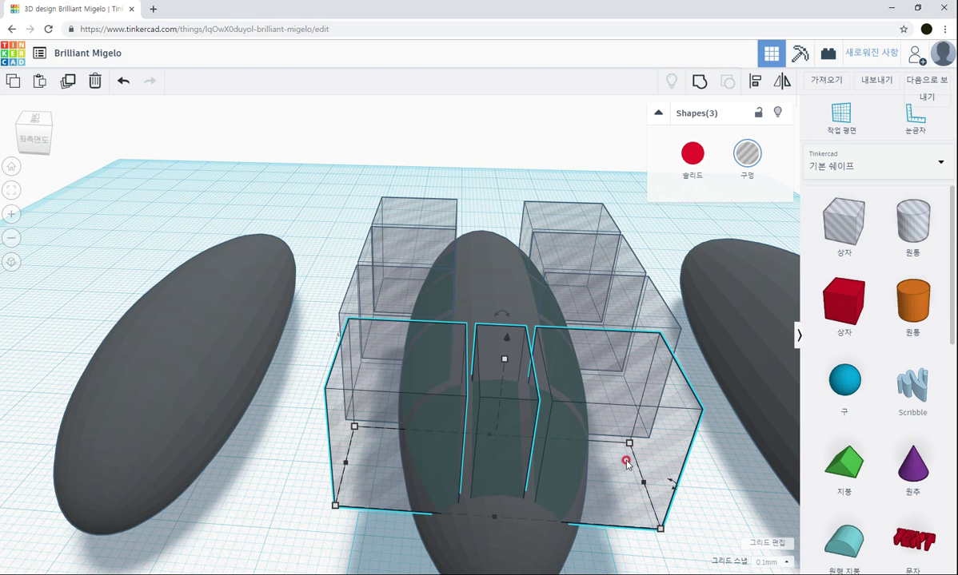
key(ctrl+g)
Align the front hole group and the rear hole group to the center of the middle body's width
scroll(656, 495, down, 3)
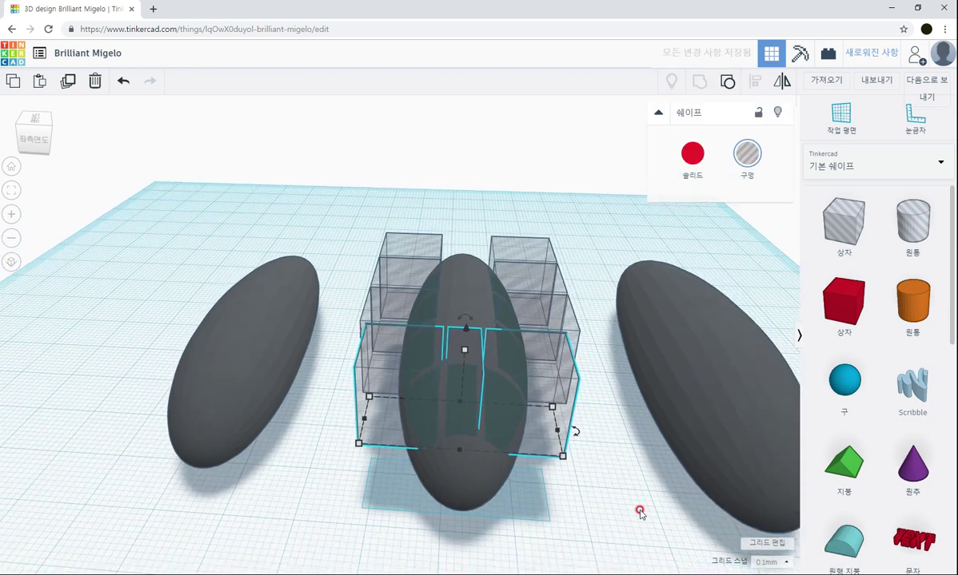
drag(375, 248, 559, 512)
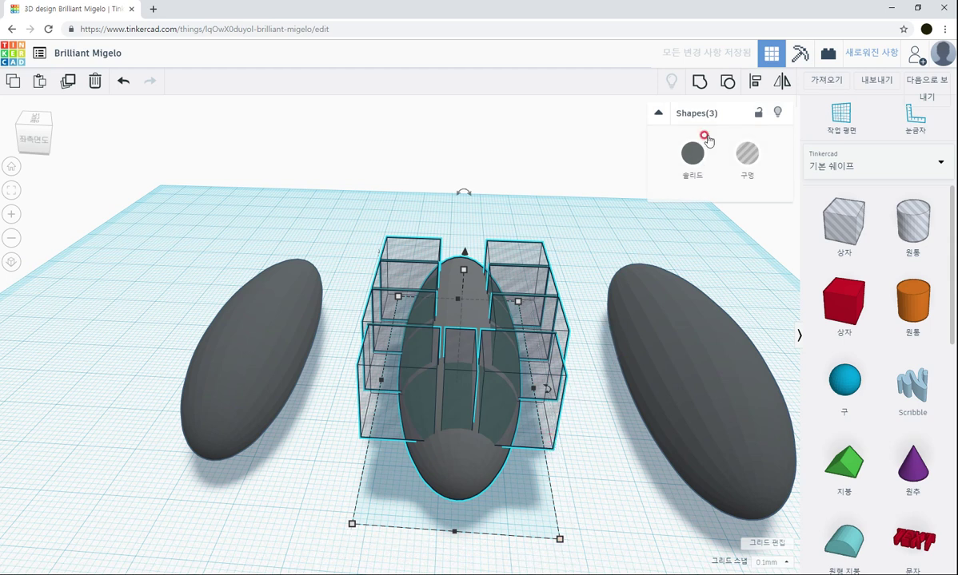
click(755, 81)
click(455, 549)
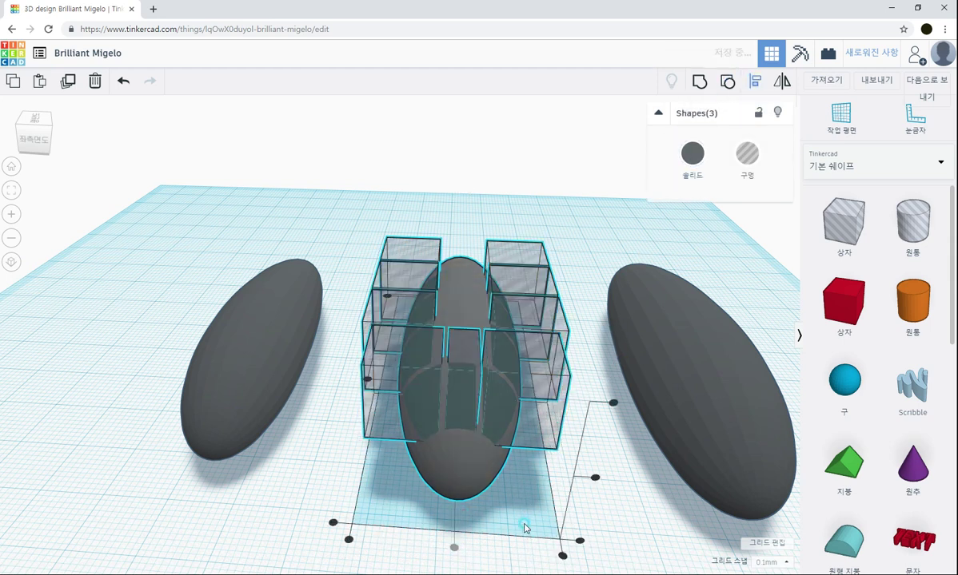
click(599, 522)
Group the middle body with both hole groups to cut the window openings
right_drag(601, 519, 592, 508)
drag(375, 205, 563, 505)
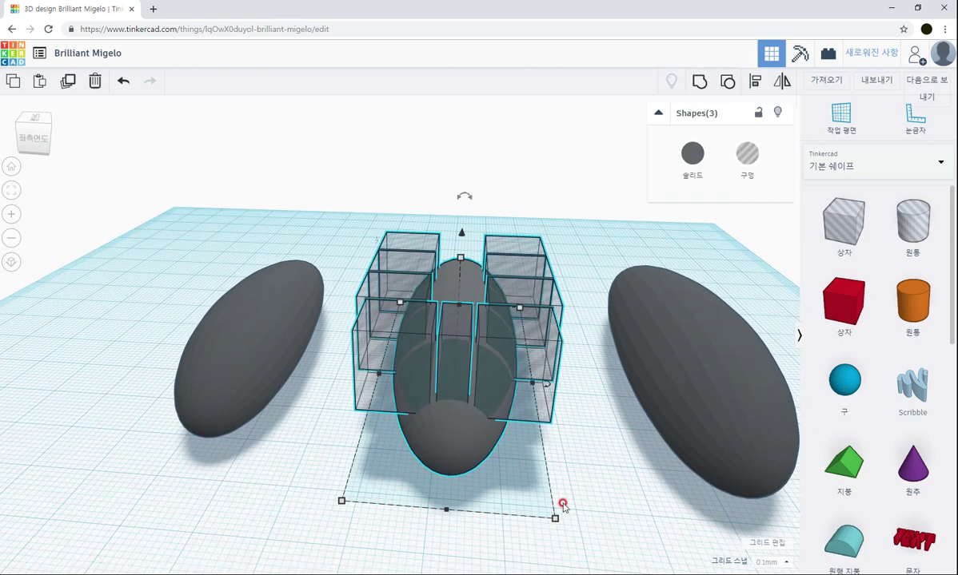
key(ctrl+g)
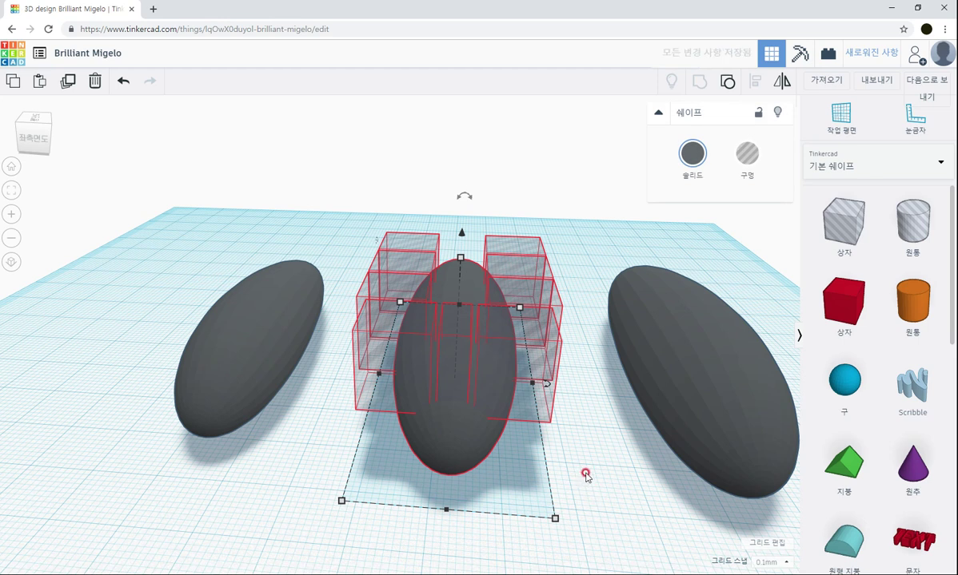
click(580, 477)
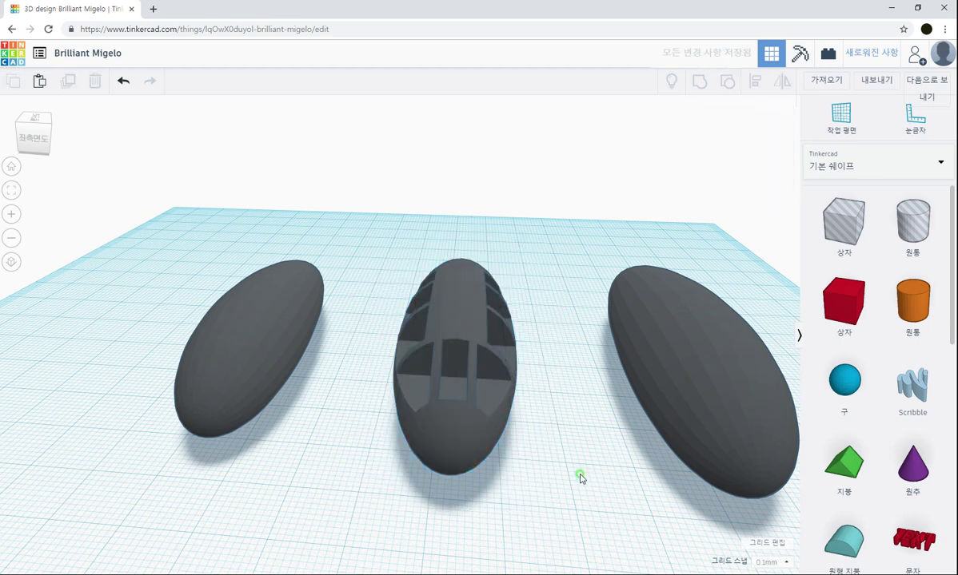
Move the larger outer body about 4.8 mm away from the cut body and about 2.5 mm lengthwise
right_drag(580, 474, 581, 470)
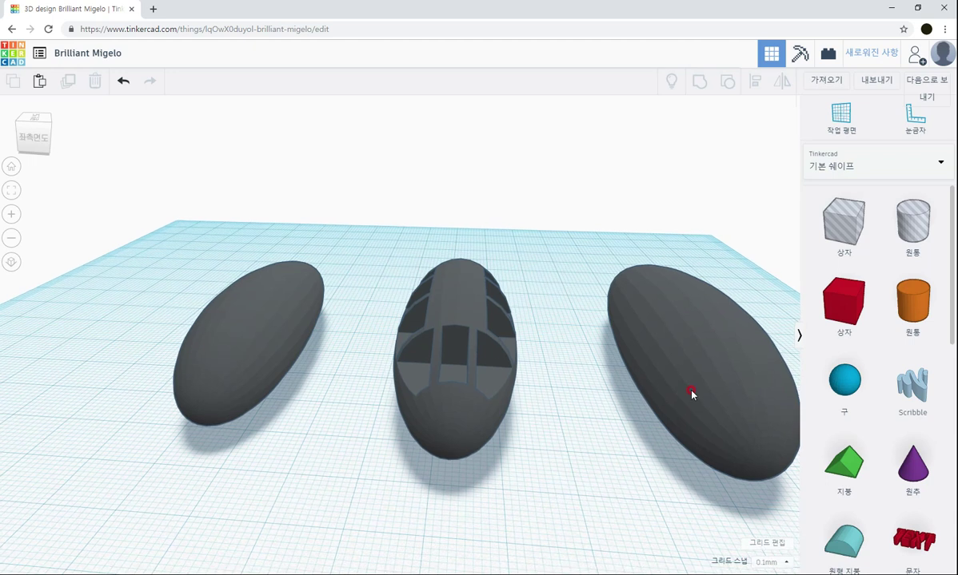
click(669, 372)
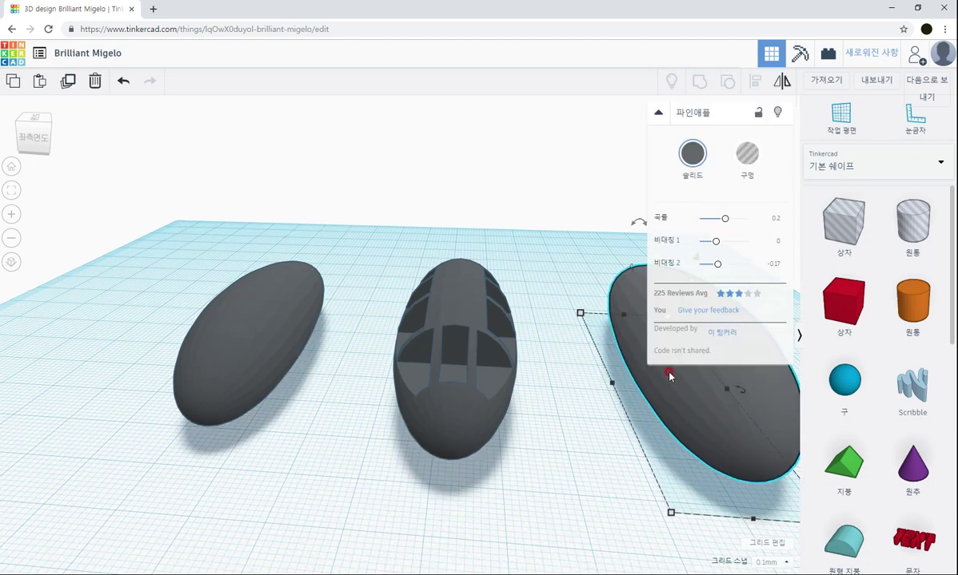
drag(668, 372, 722, 380)
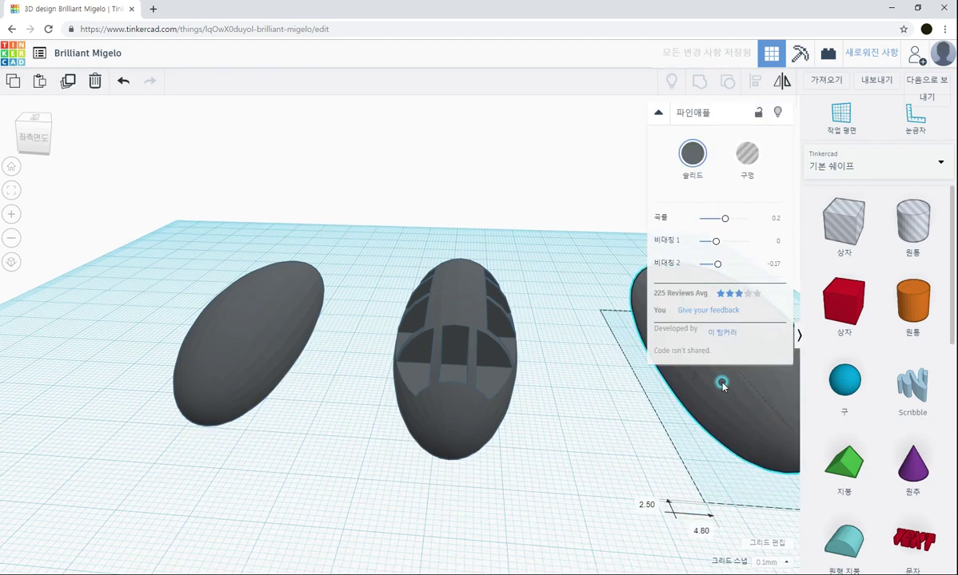
Shift the cut body toward the smaller outer body and place a duplicate of it beside the larger one
click(461, 394)
drag(458, 394, 416, 394)
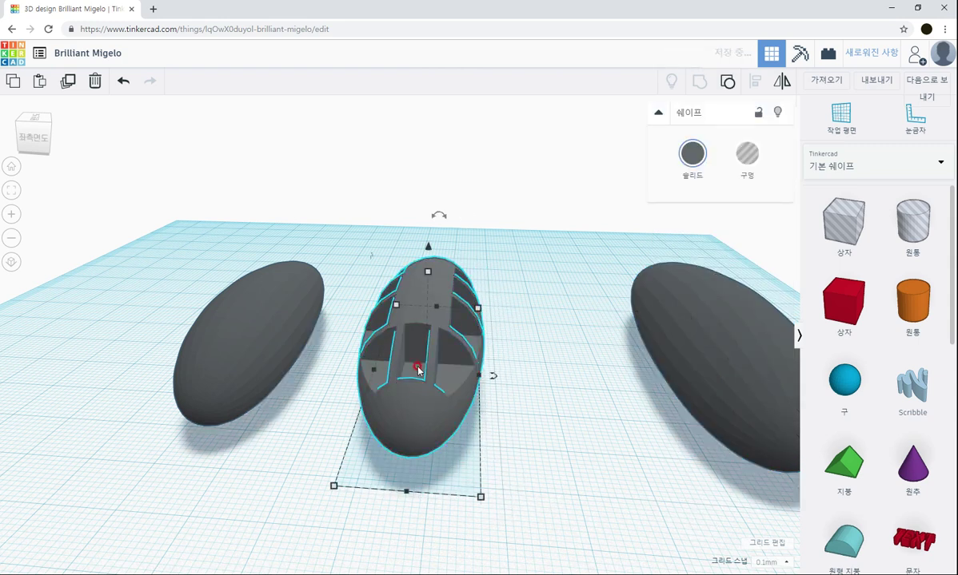
alt+drag(413, 318, 584, 321)
click(438, 392)
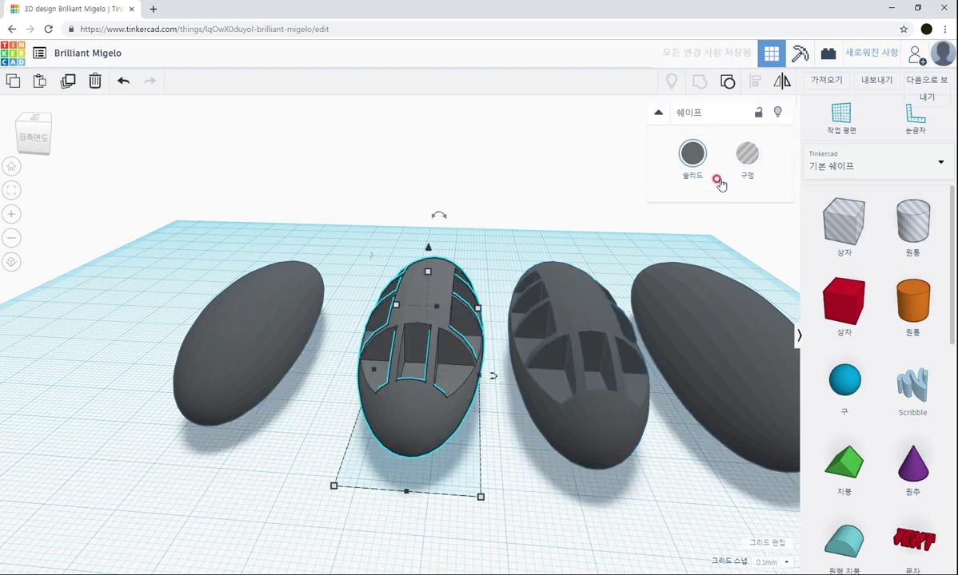
Turn the cut body's duplicate into a hole and move the larger solid outer body over it
click(737, 175)
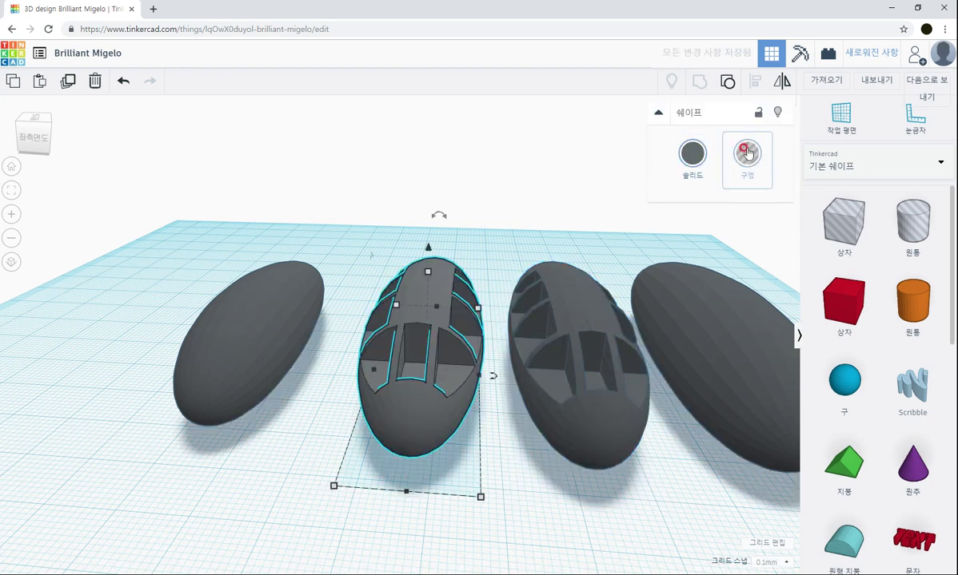
click(473, 227)
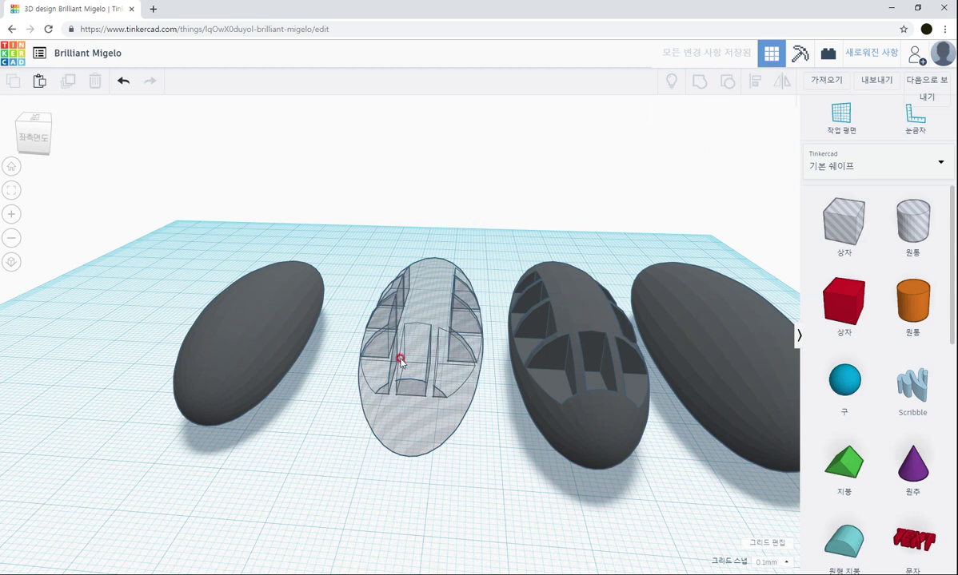
click(717, 352)
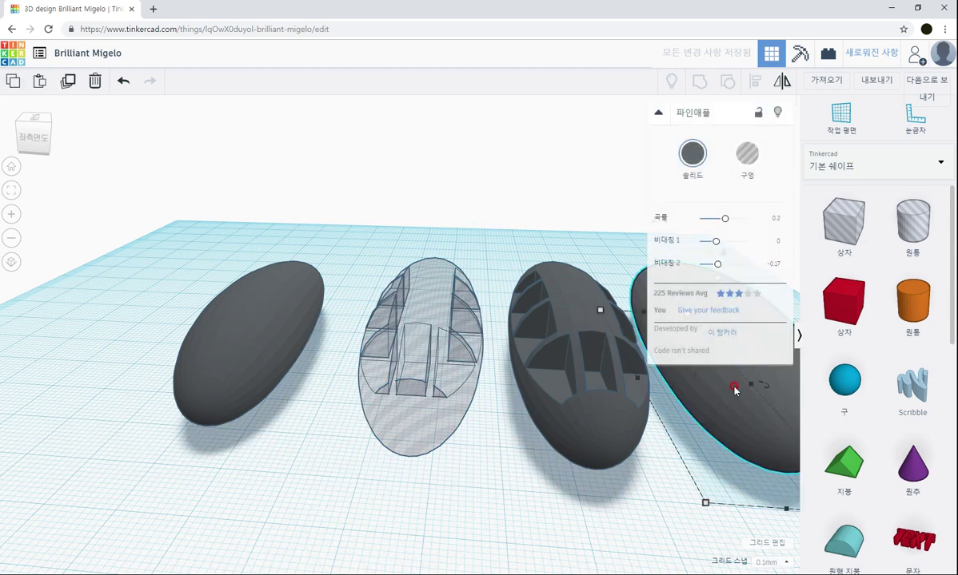
drag(734, 390, 368, 373)
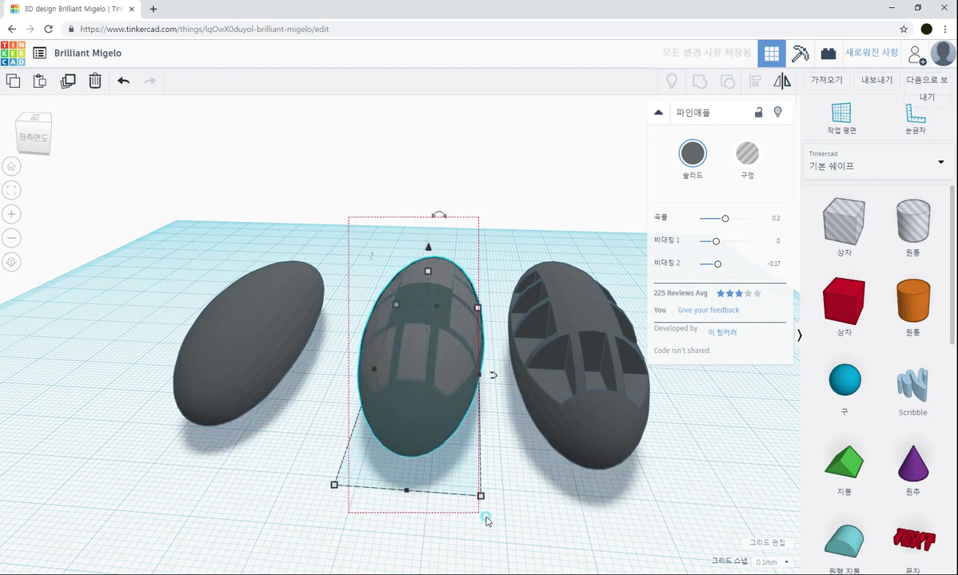
Align the larger solid body with the hole duplicate and group them to leave only the window pane pieces
drag(486, 518, 490, 521)
click(754, 82)
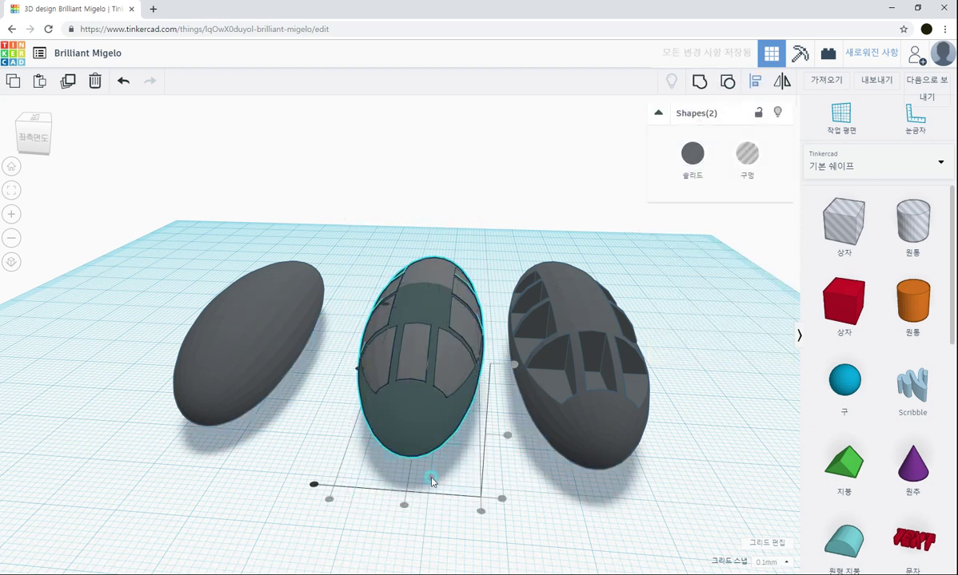
right_drag(357, 444, 374, 387)
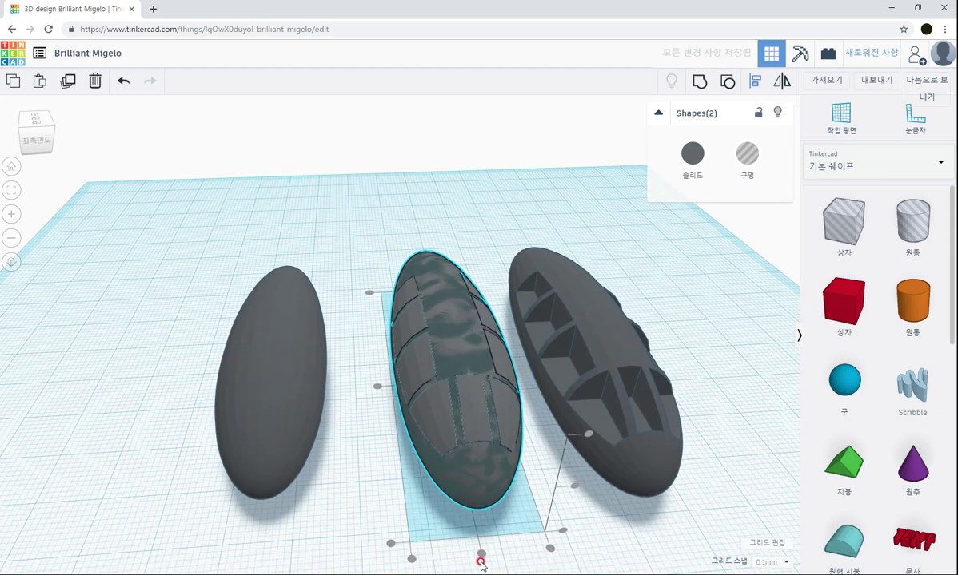
right_drag(611, 537, 529, 523)
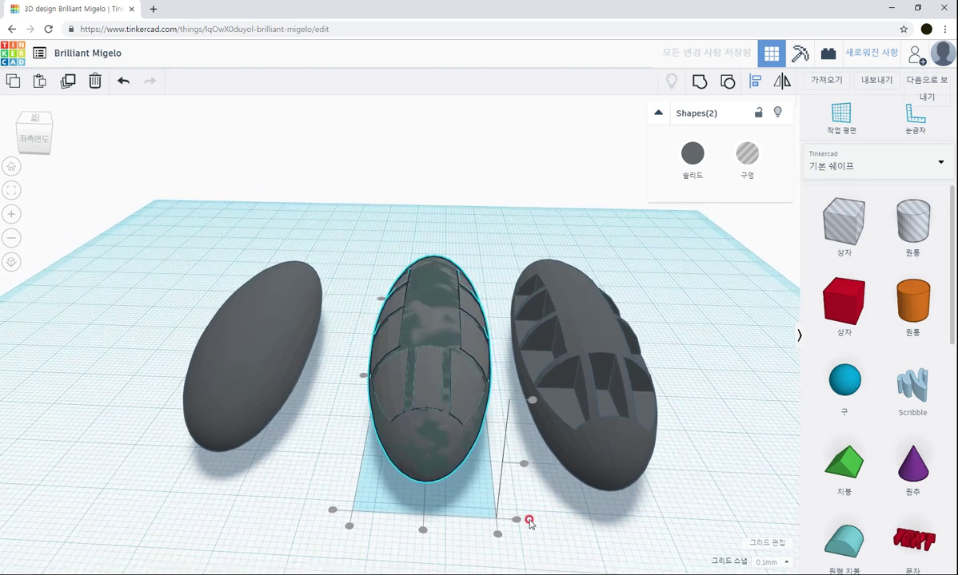
key(ctrl+g)
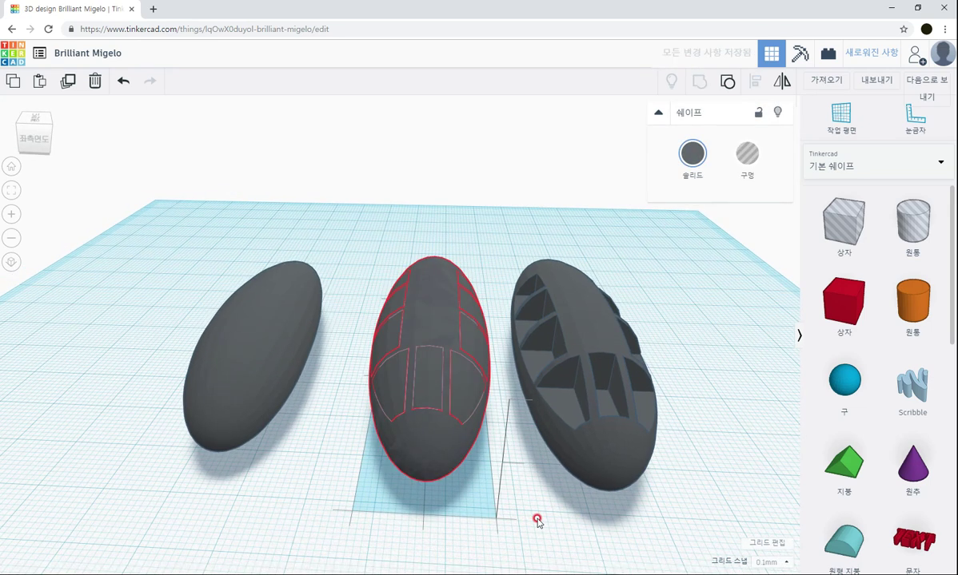
click(531, 513)
right_drag(507, 507, 506, 505)
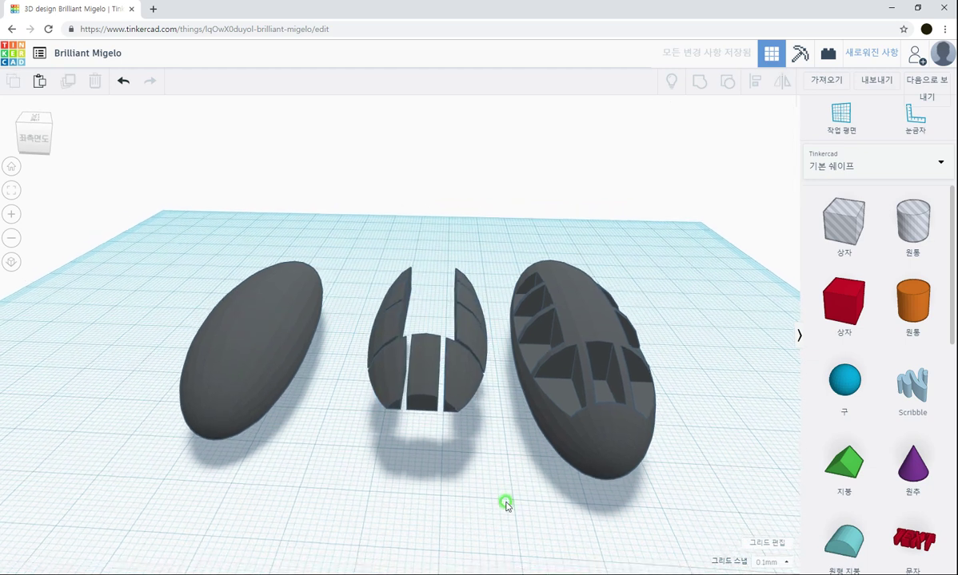
Color the window pane pieces solid orange and make them transparent
click(430, 393)
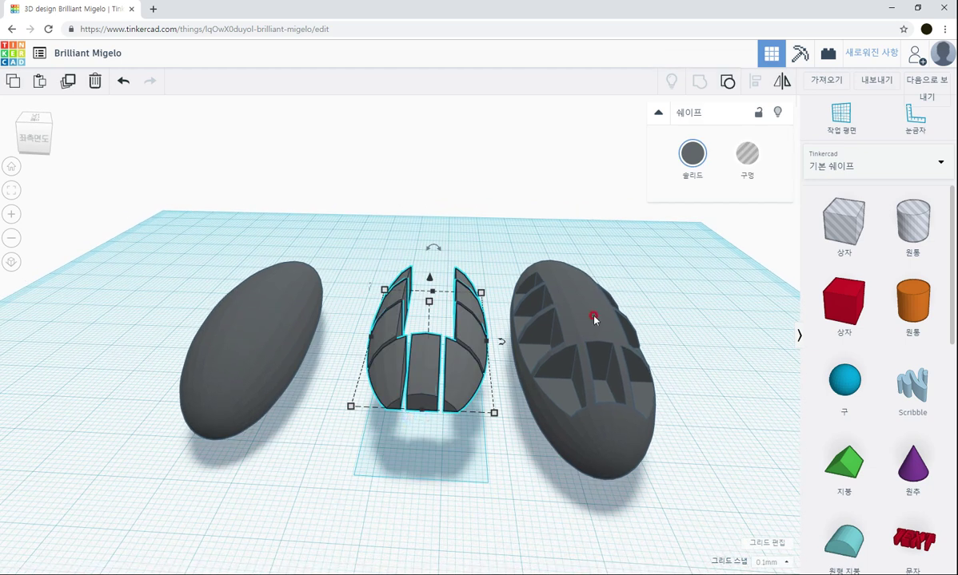
click(745, 164)
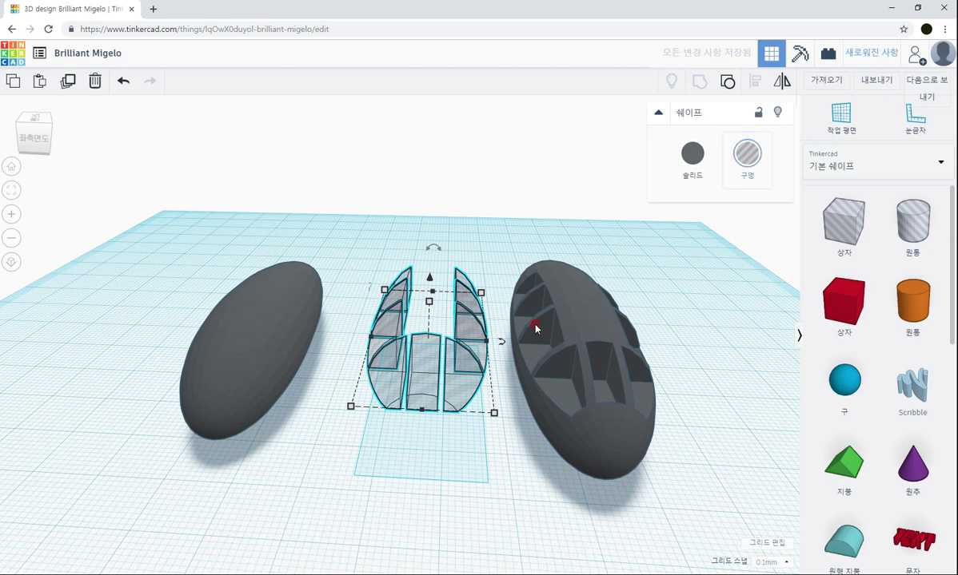
click(692, 153)
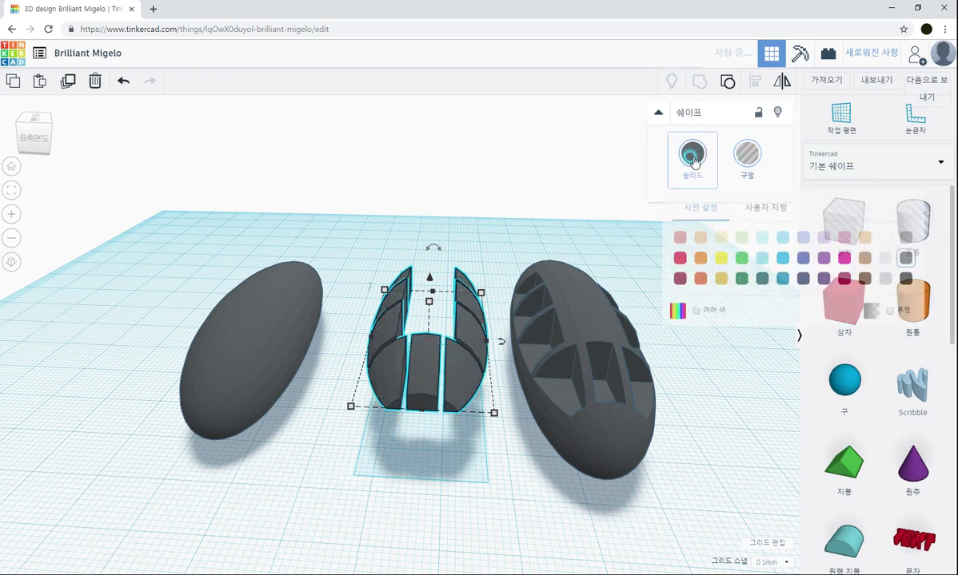
click(701, 258)
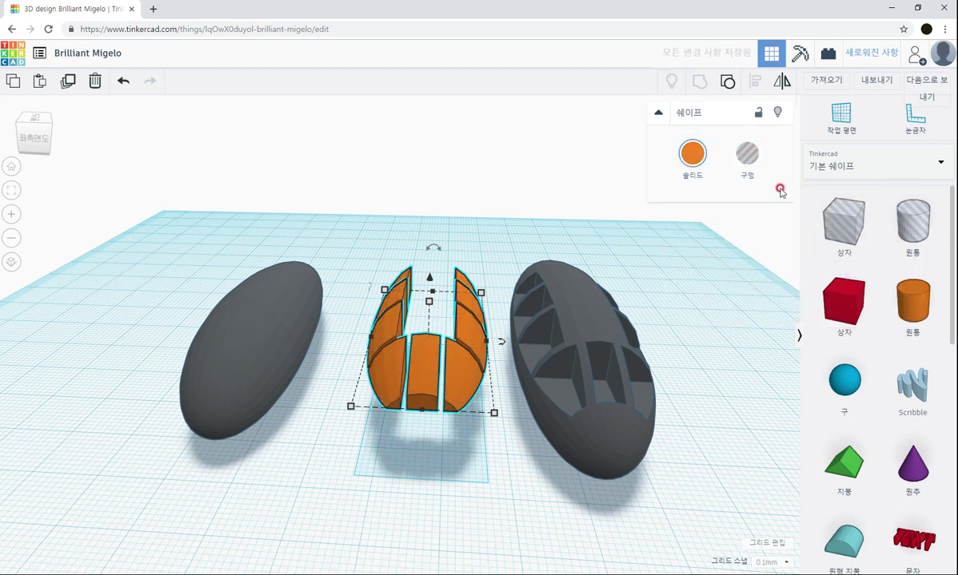
click(691, 154)
click(891, 311)
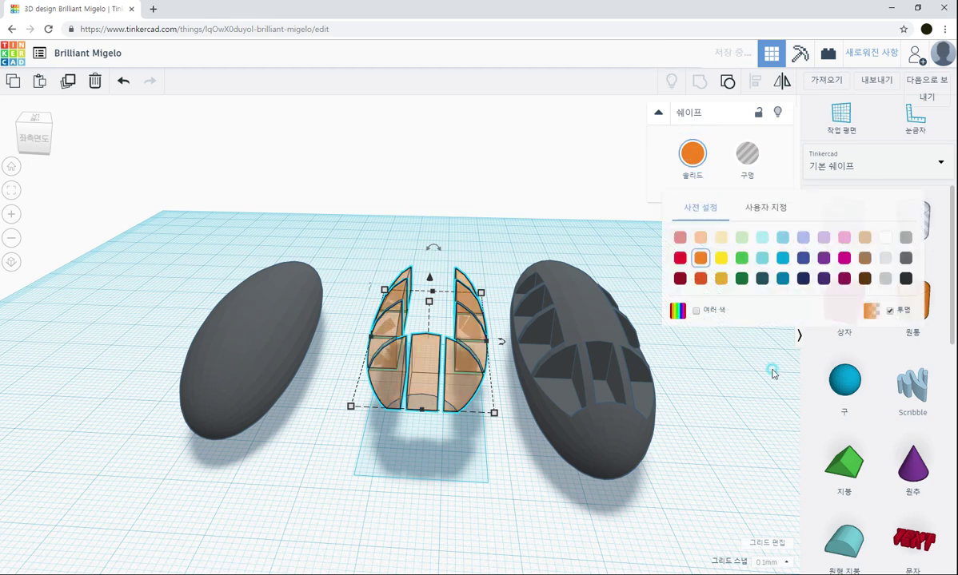
Move the window panes out past the cut body, and shift the cut body toward the smaller outer body
click(483, 478)
drag(427, 361, 749, 360)
drag(651, 382, 481, 336)
Turn the smaller outer body into a hole
click(270, 379)
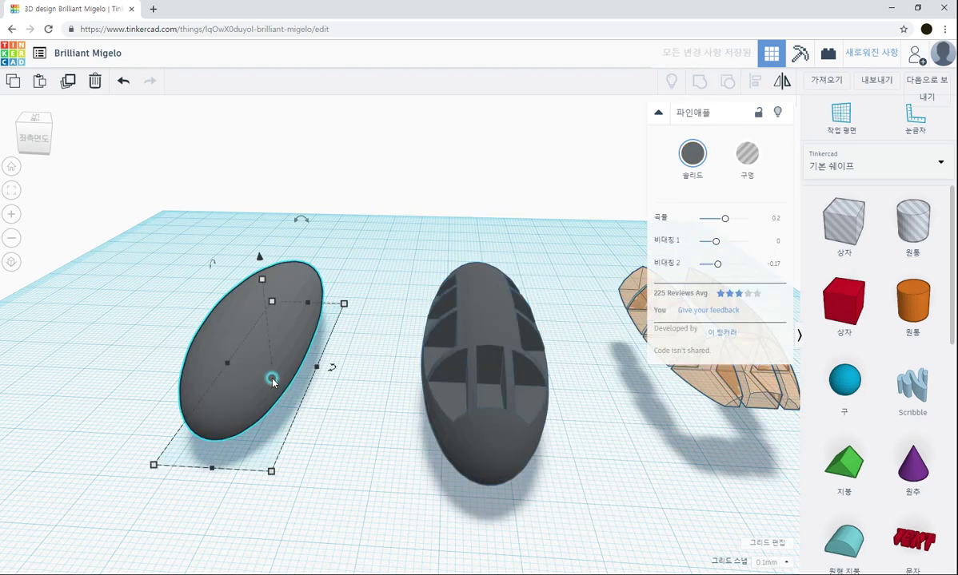
click(747, 153)
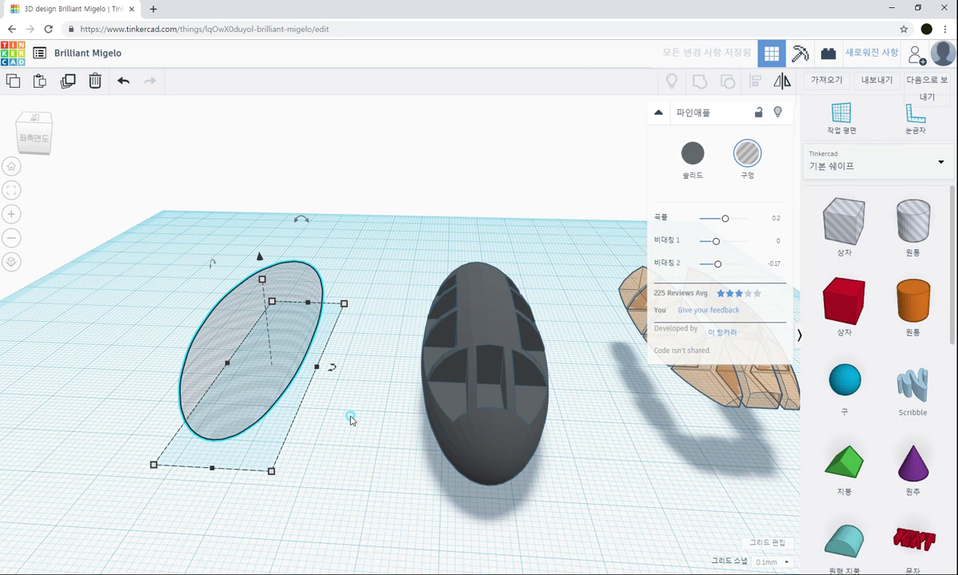
click(350, 419)
Align the smaller hole body and the cut body to the center of their width and length
drag(164, 264, 524, 453)
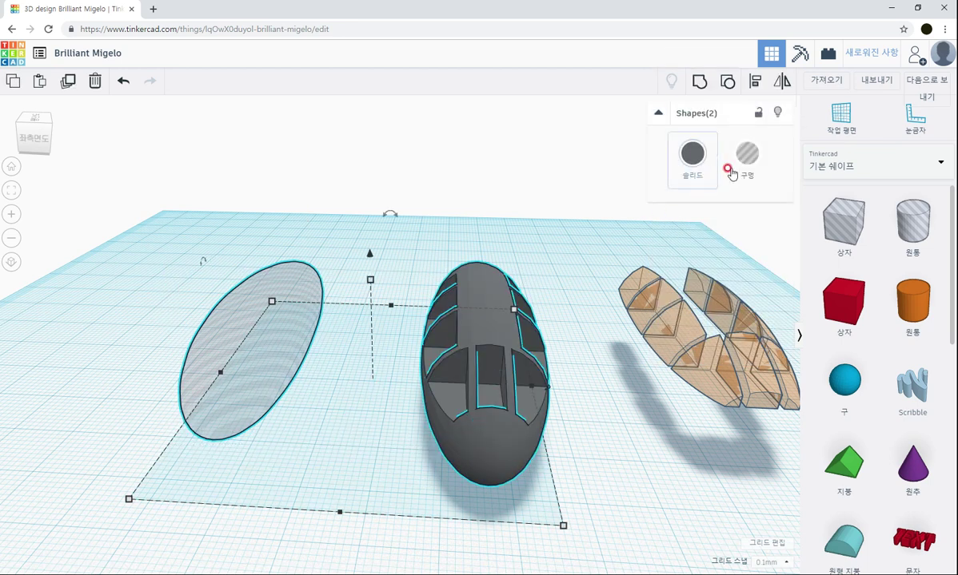
click(754, 82)
click(337, 529)
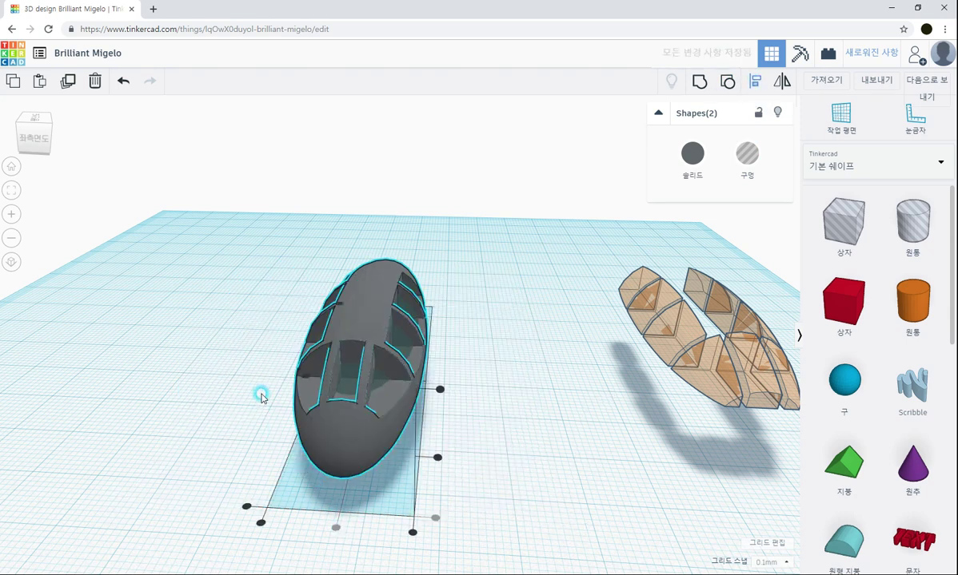
right_drag(485, 430, 393, 444)
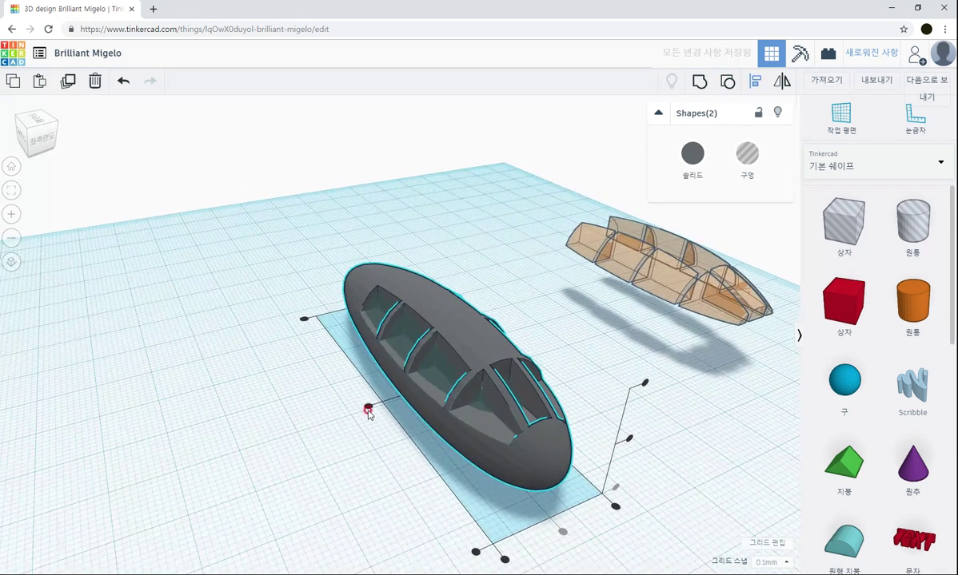
right_drag(639, 451, 557, 452)
Try to hollow the cut body by grouping it with the smaller hole body, and inspect its interior
key(ctrl+g)
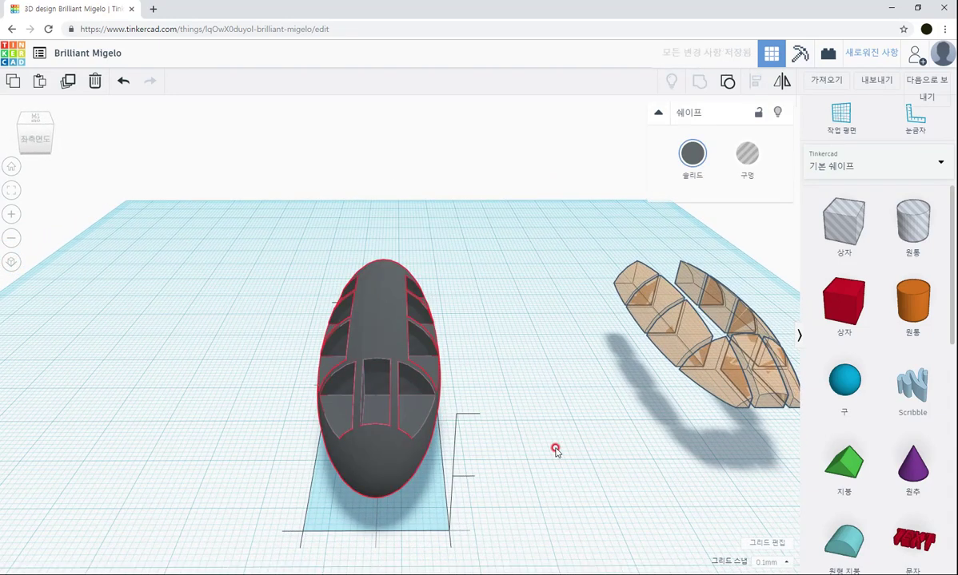
click(514, 431)
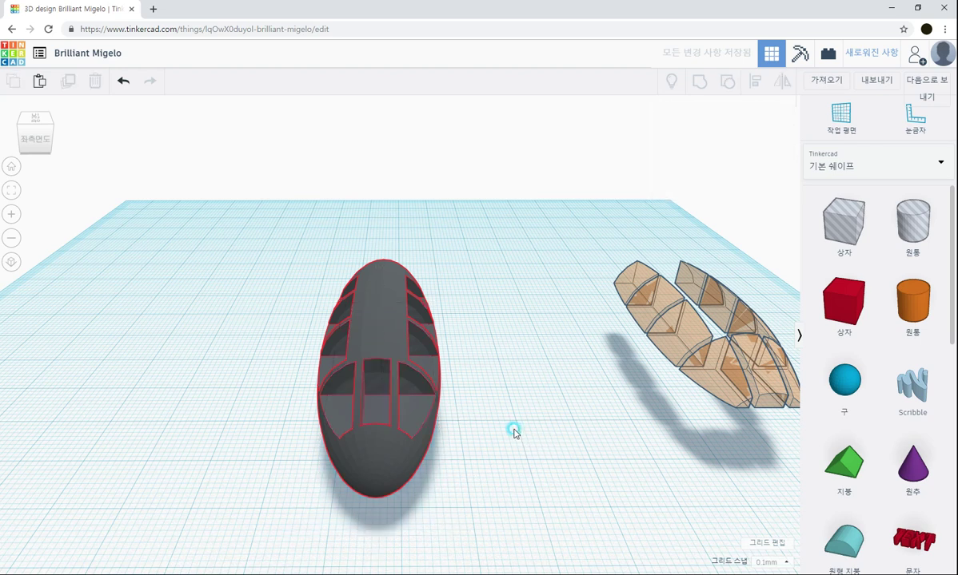
scroll(534, 432, up, 2)
right_drag(532, 434, 555, 418)
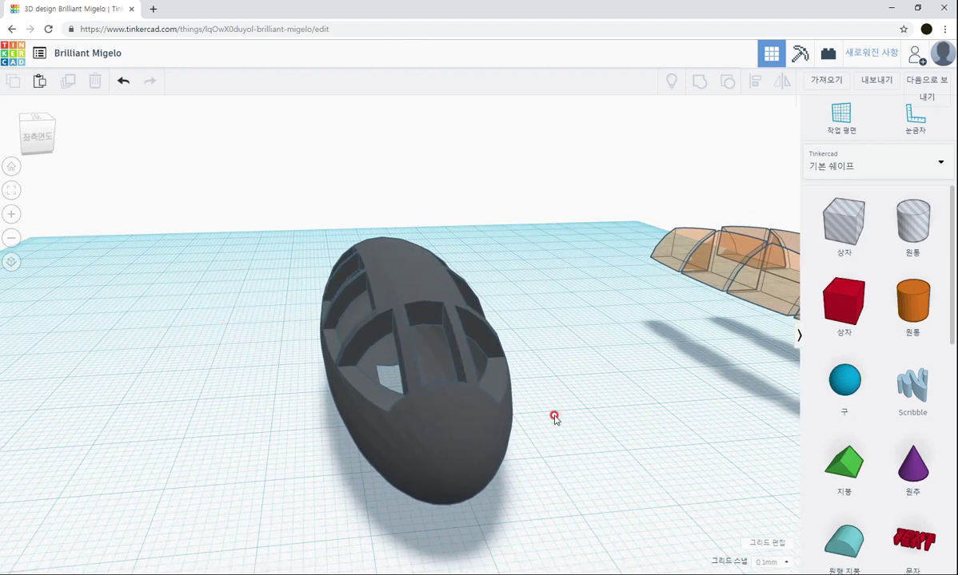
Undo the hollowing group and the alignment, restoring the smaller hole body and the cut body as separate objects
key(ctrl+z)
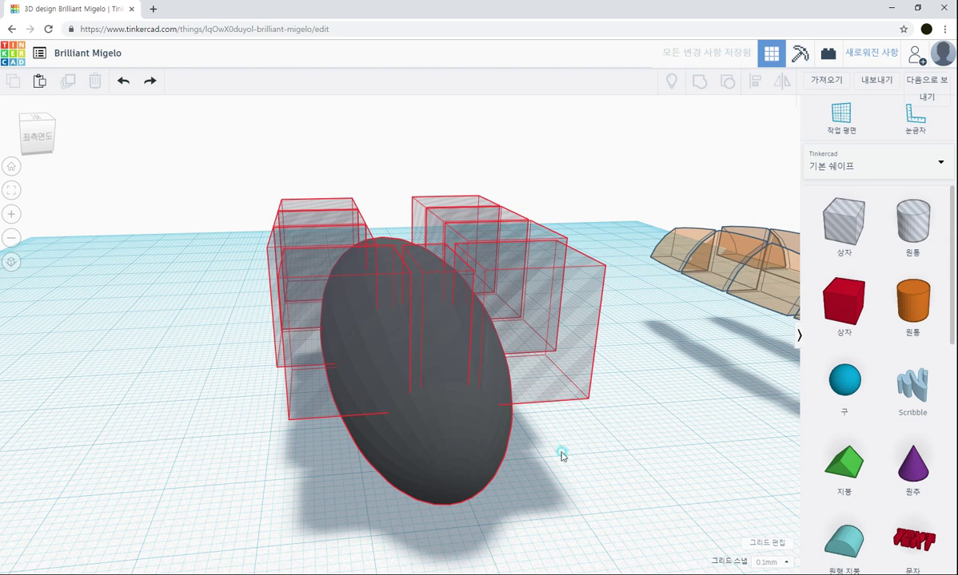
key(ctrl+y)
right_drag(524, 427, 435, 376)
key(ctrl+y)
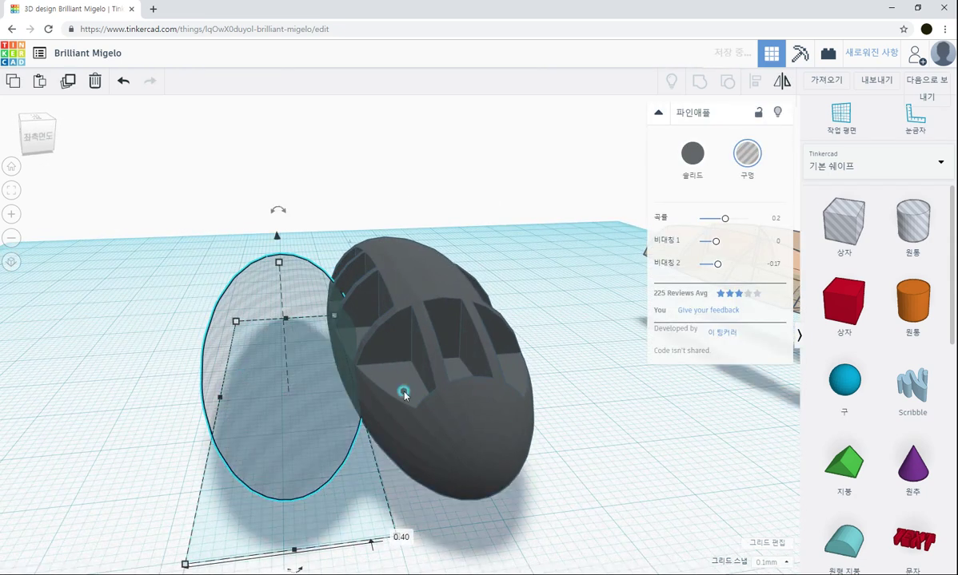
Center the smaller hole body on the cut body in width and length
click(200, 247)
drag(200, 247, 631, 467)
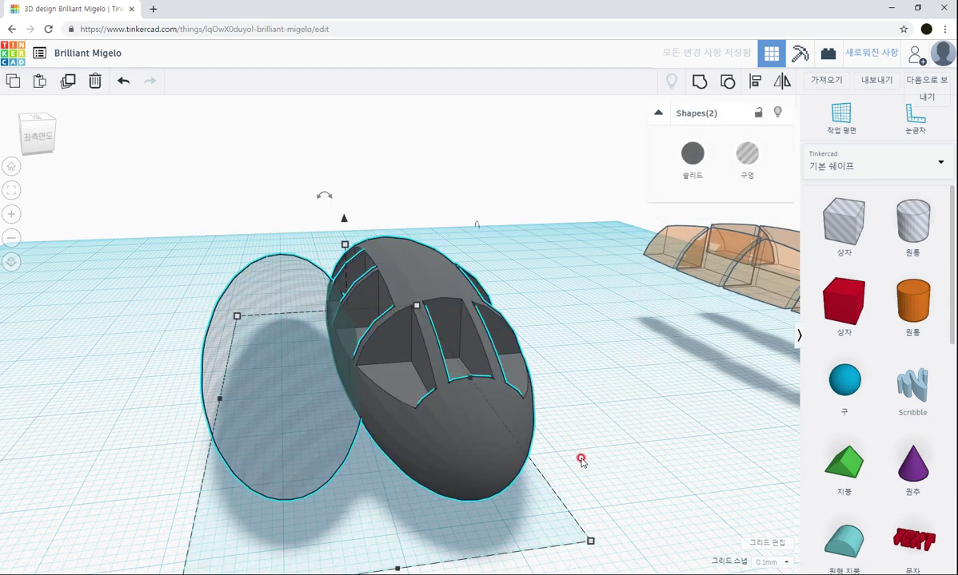
click(753, 86)
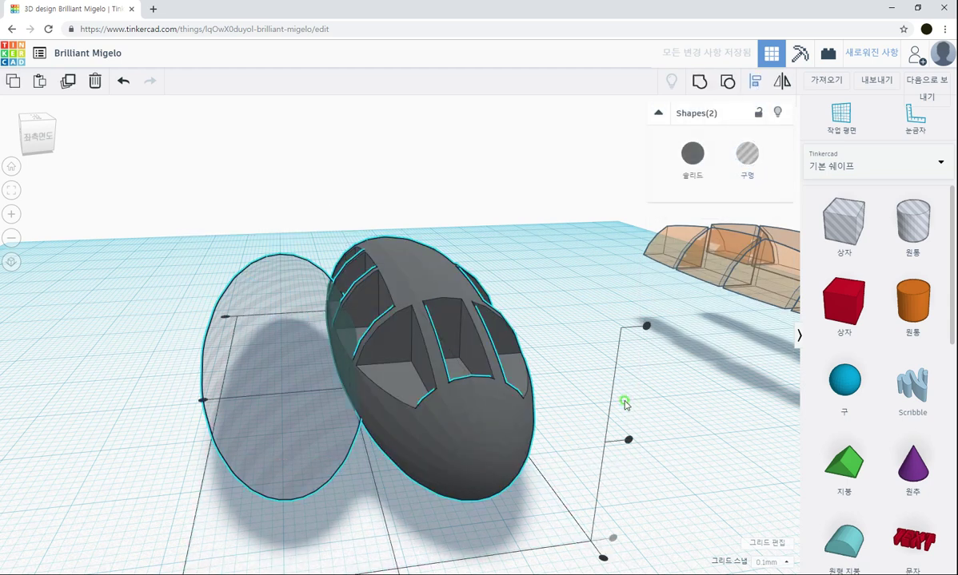
right_drag(626, 402, 336, 453)
click(353, 425)
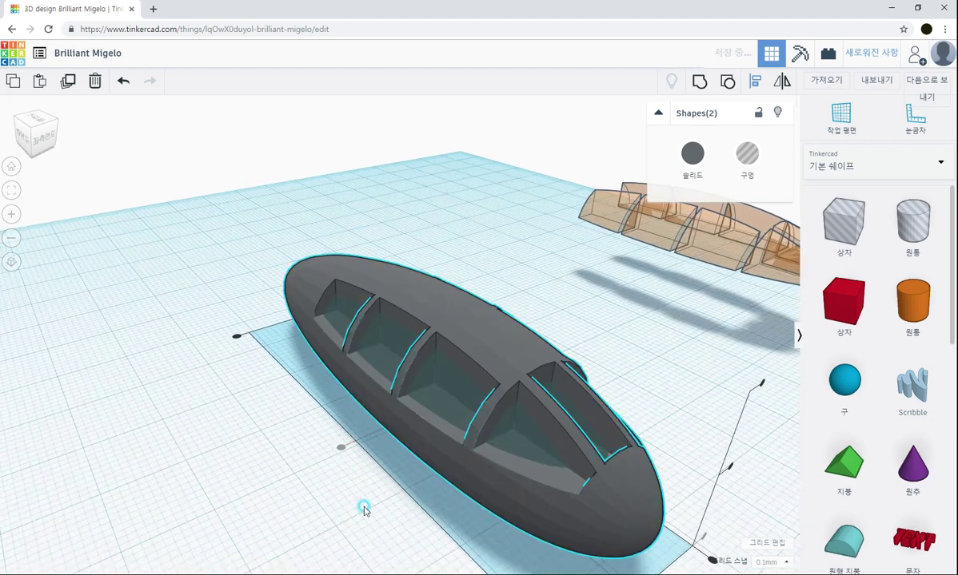
right_drag(364, 507, 514, 392)
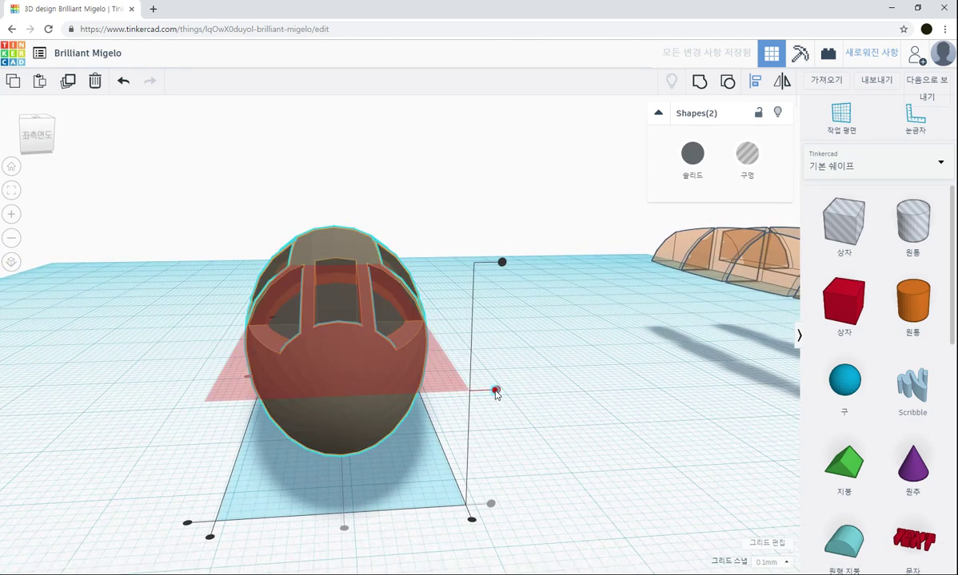
click(569, 416)
Group the cut body with the smaller hole body to hollow out its interior
mouse_move(568, 416)
right_down()
mouse_move(546, 390)
mouse_move(557, 436)
mouse_move(552, 423)
right_up()
drag(254, 307, 519, 475)
key(ctrl+g)
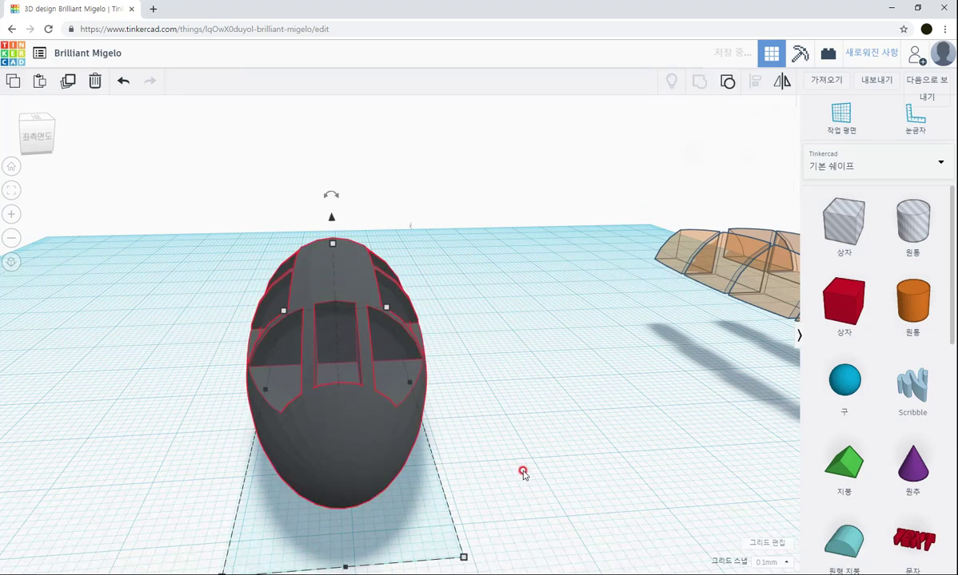
Select the hollow body together with the orange window panes and center them on each other across the width
scroll(510, 469, down, 3)
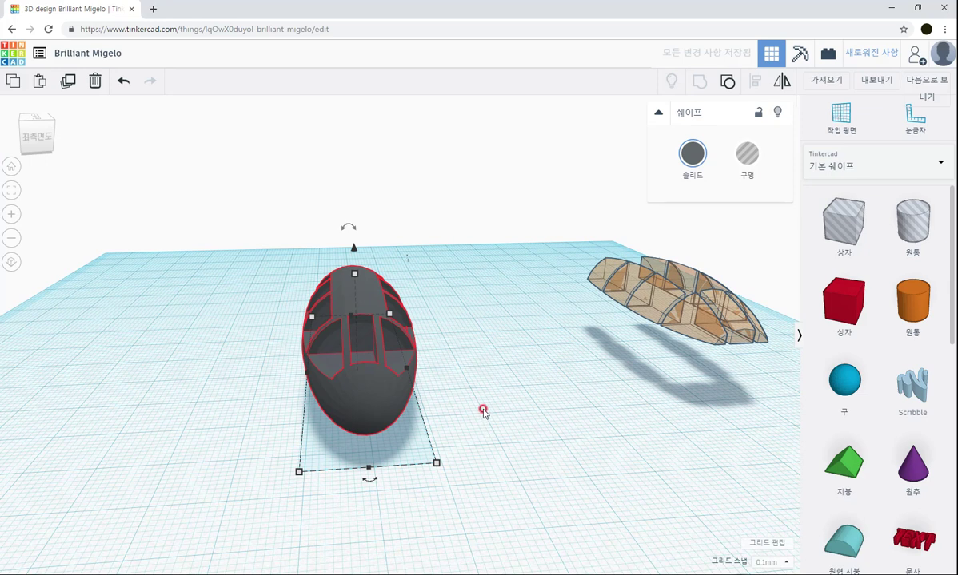
scroll(483, 410, down, 3)
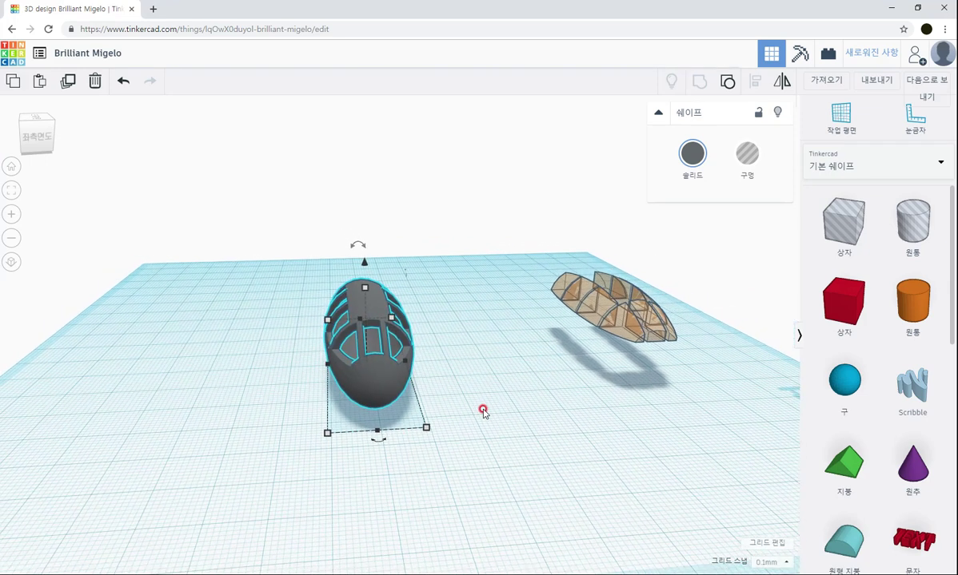
scroll(483, 410, up, 4)
right_drag(483, 409, 403, 372)
scroll(343, 343, down, 3)
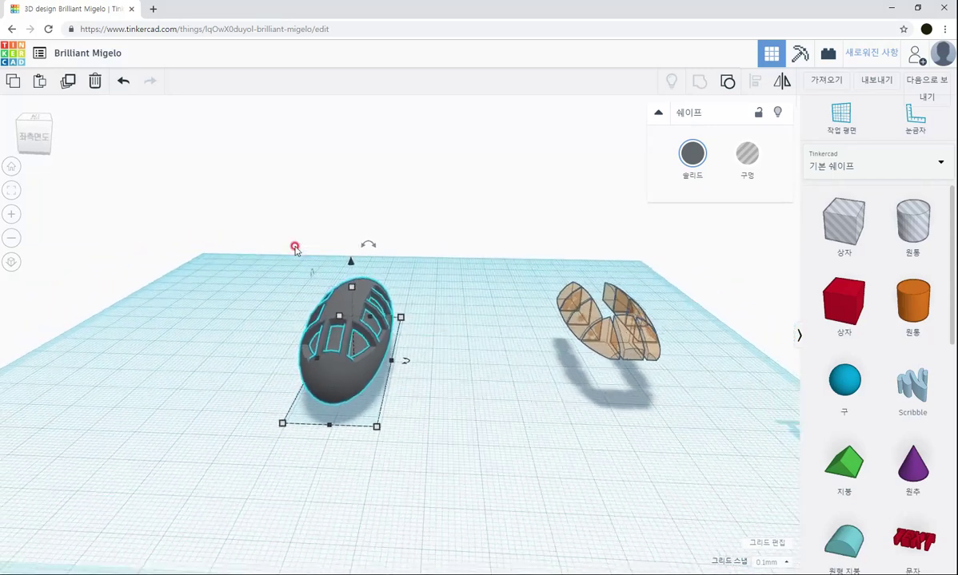
drag(292, 221, 659, 452)
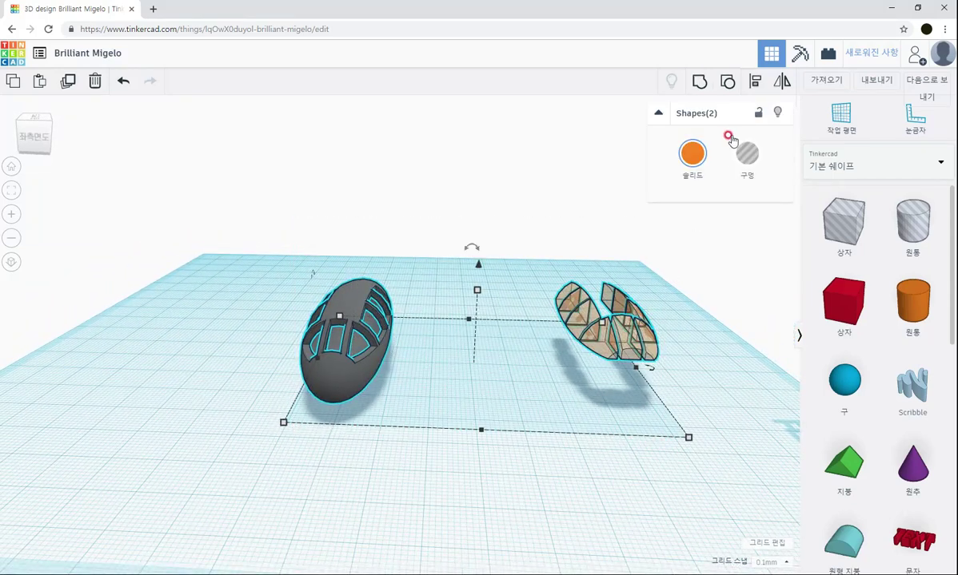
key(l)
click(482, 444)
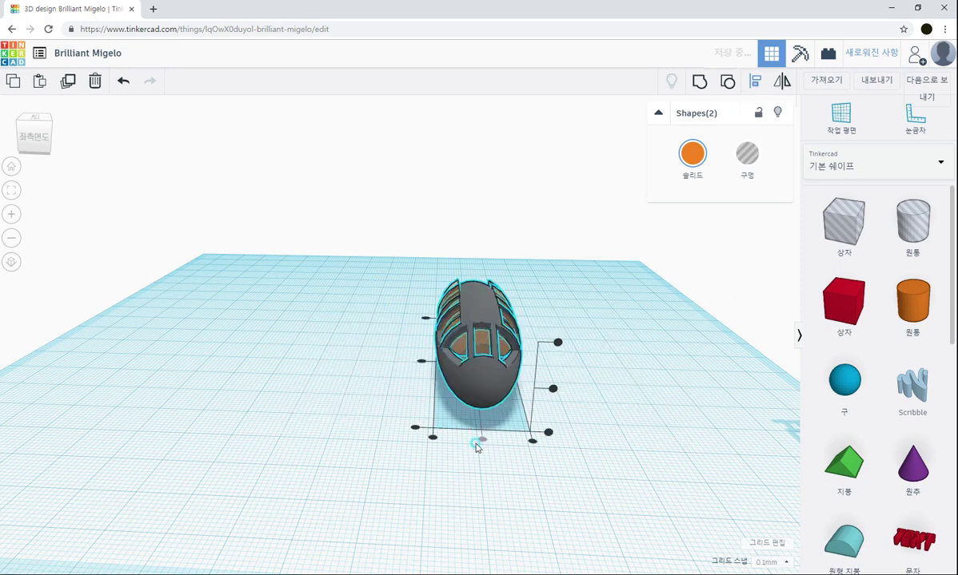
right_drag(468, 468, 491, 447)
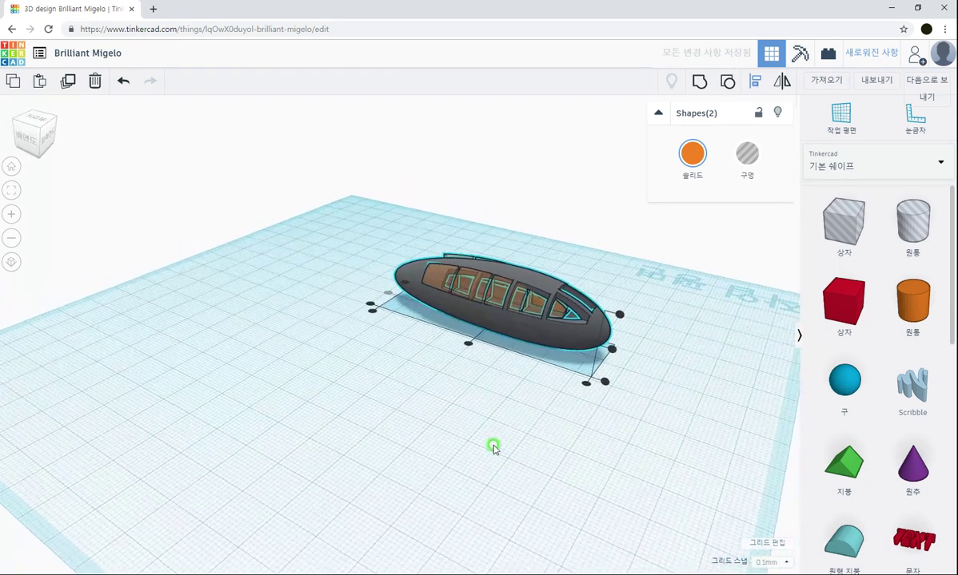
click(484, 387)
right_drag(496, 395, 502, 410)
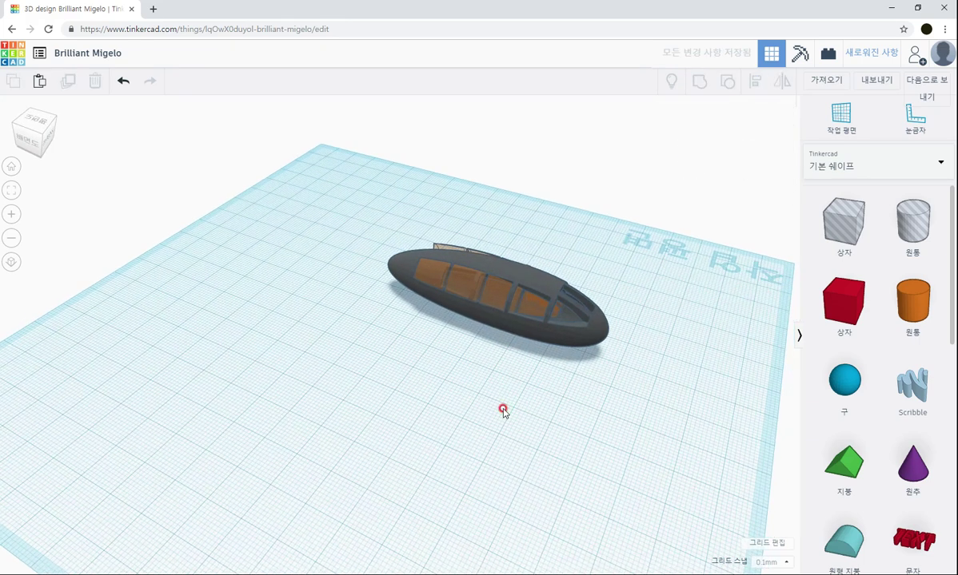
Undo the last shift of the orange panes, then nudge them along the body toward the nose to fit the window openings
key(ctrl+z)
click(490, 302)
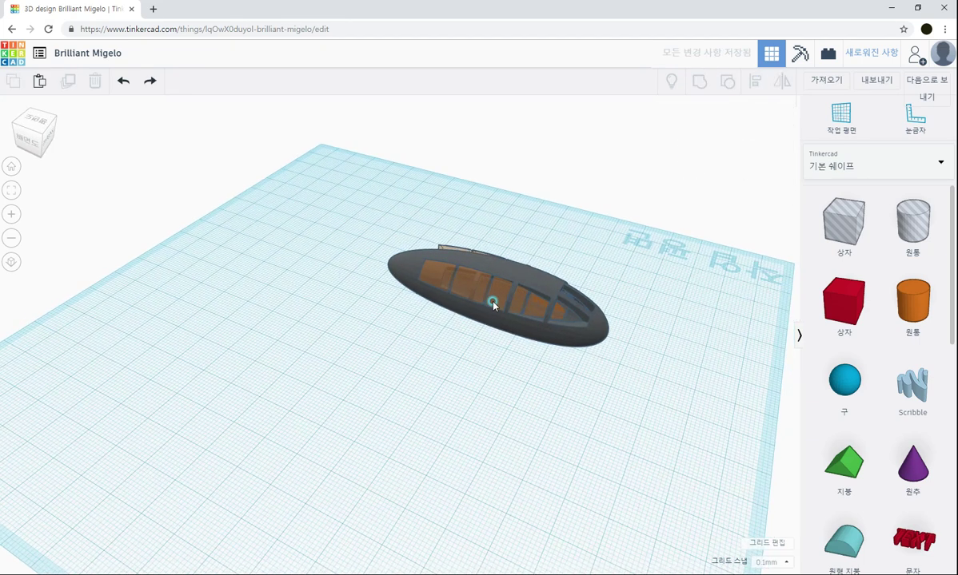
key(Right)
key(Right)
key(Right)
key(Right)
key(Right)
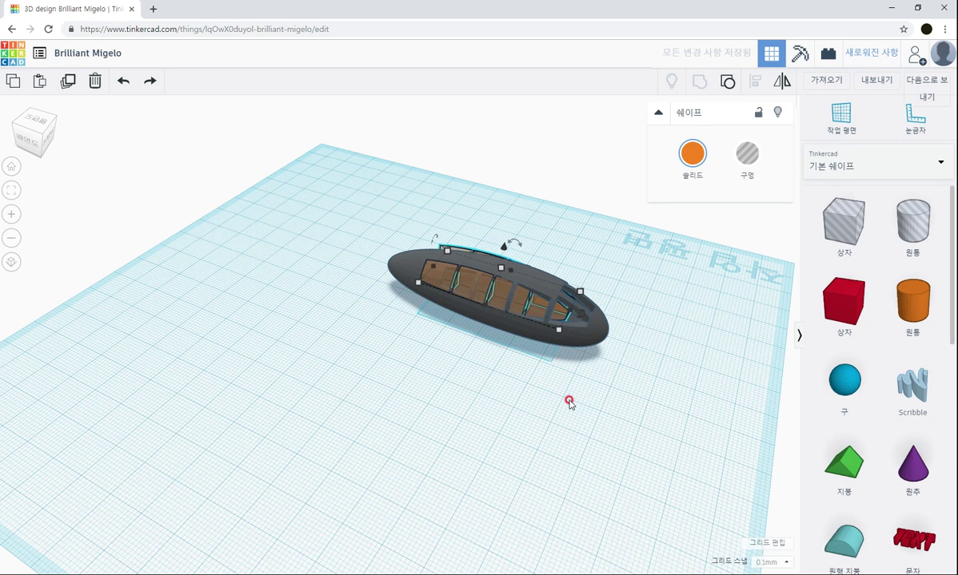
key(Right)
key(Right)
key(Right)
key(Right)
key(Right)
key(Right)
key(Right)
key(Right)
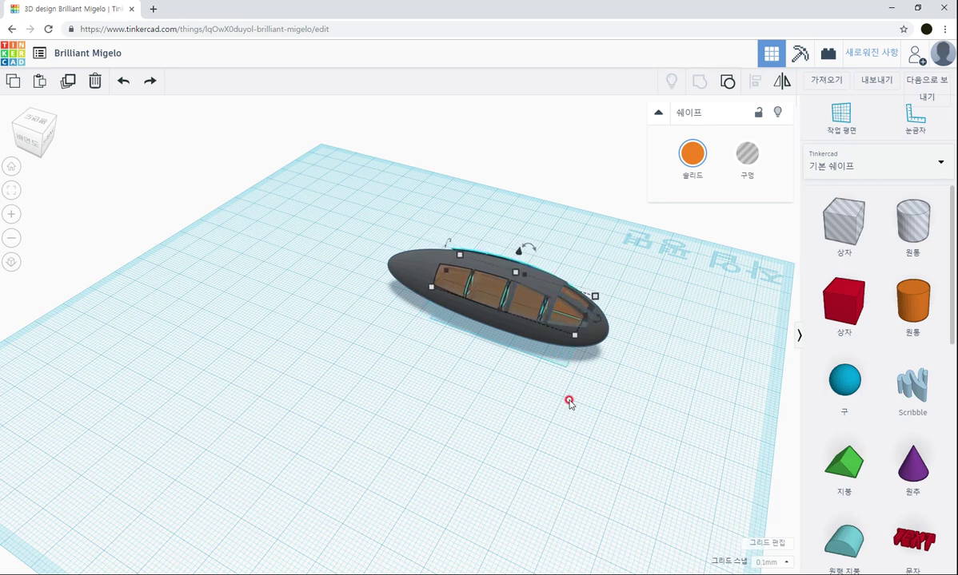
key(Right)
key(Right)
key(Right)
key(Right)
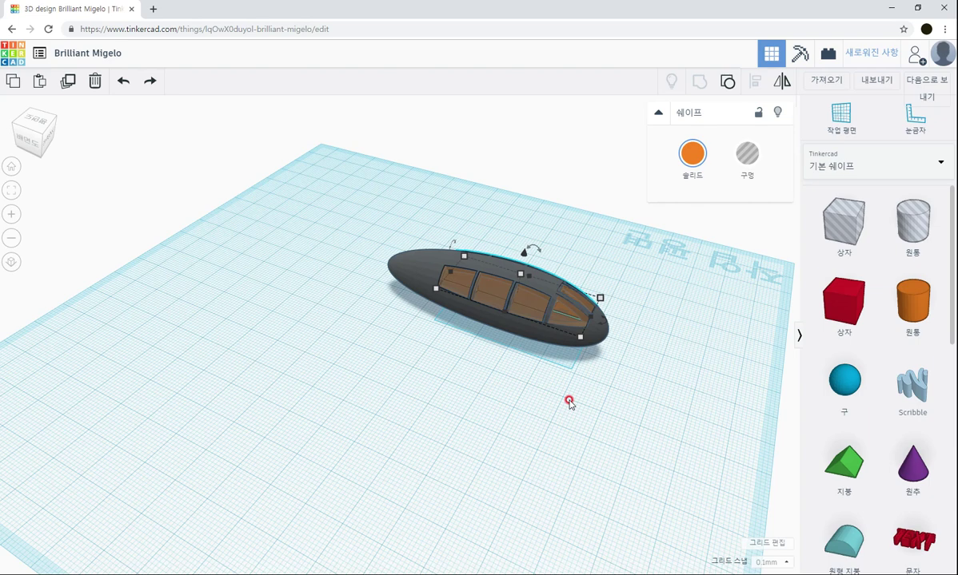
Nudge the orange panes two more 0.1 mm snap steps toward the nose and check their fit in the window frames
right_drag(676, 352, 480, 383)
right_drag(614, 413, 390, 359)
scroll(382, 407, up, 6)
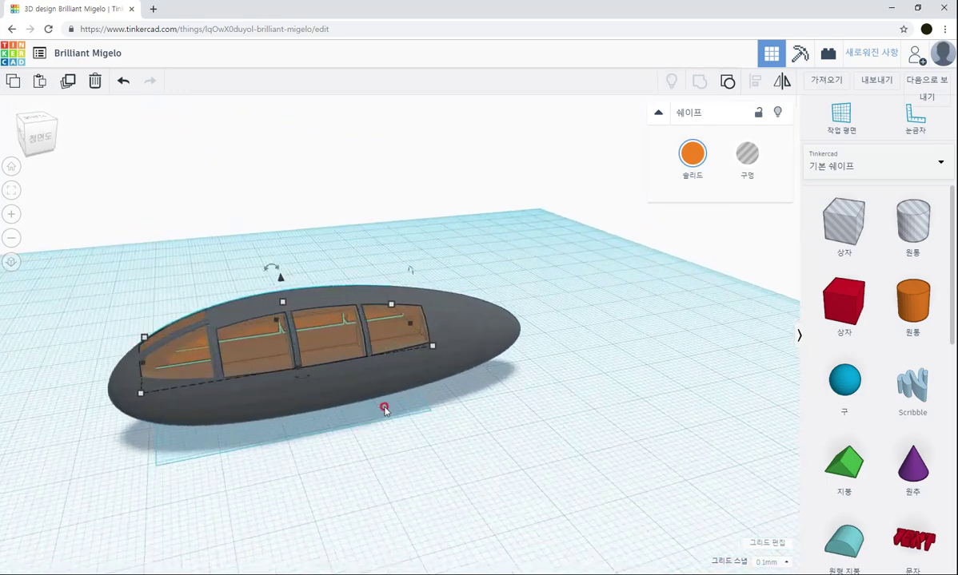
right_drag(393, 424, 391, 418)
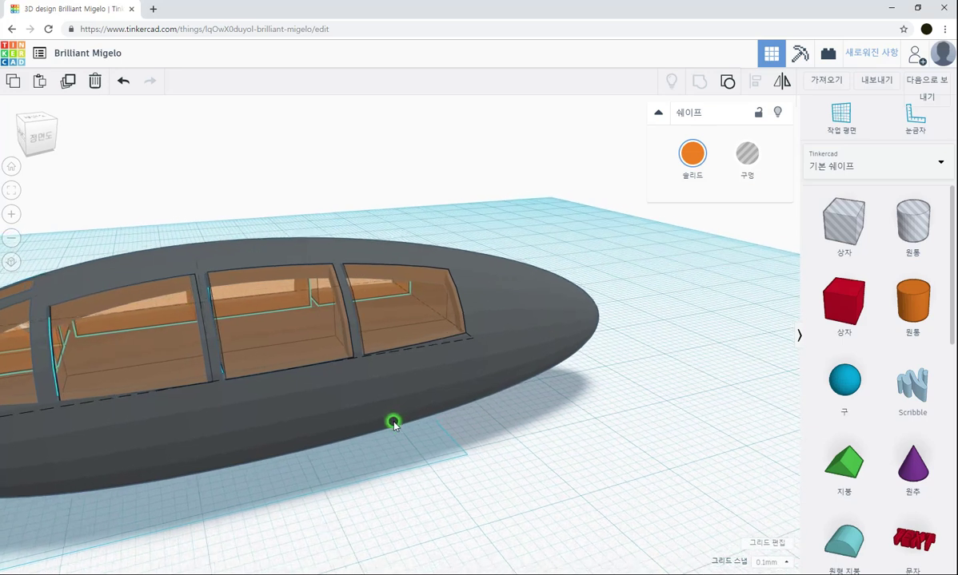
click(321, 385)
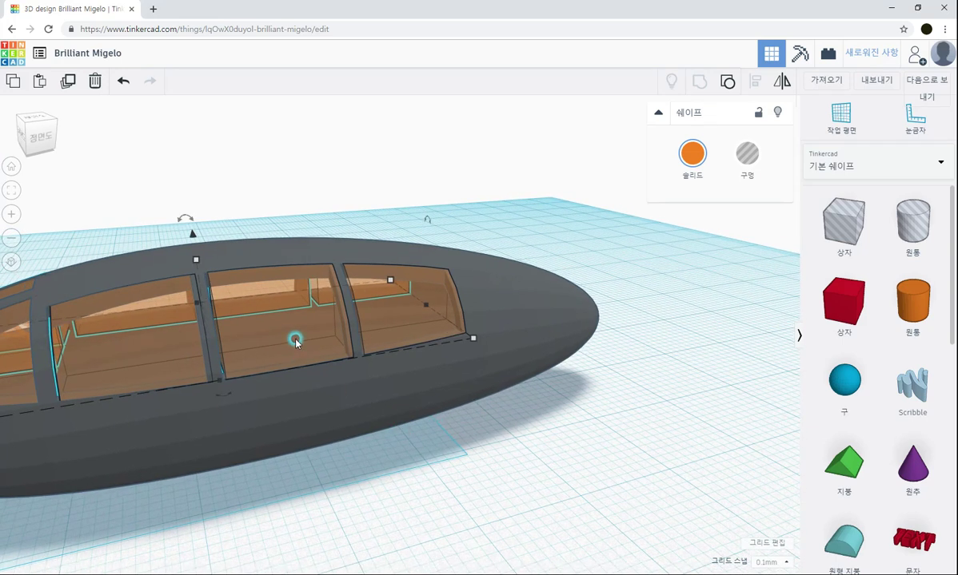
key(Left)
key(Left)
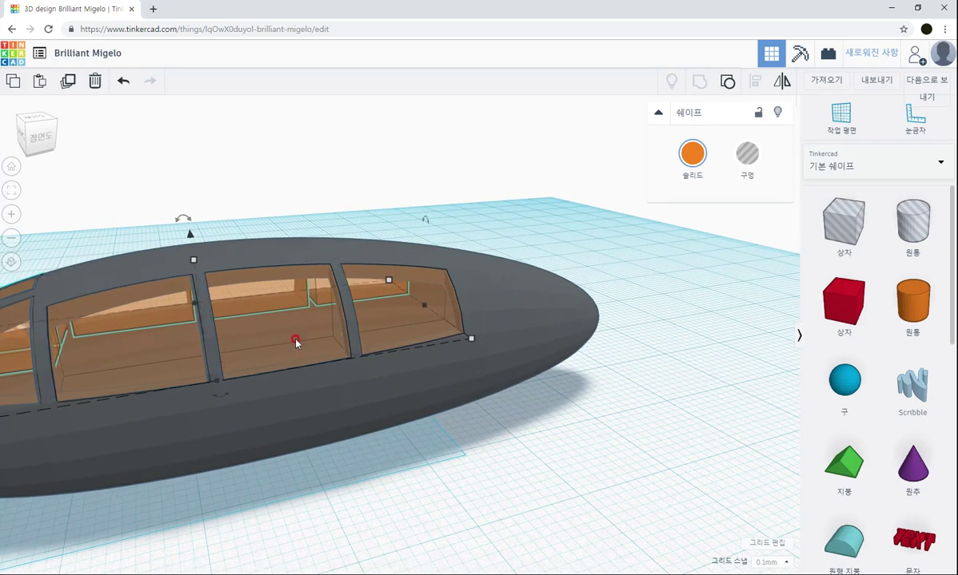
click(380, 455)
right_drag(349, 481, 534, 410)
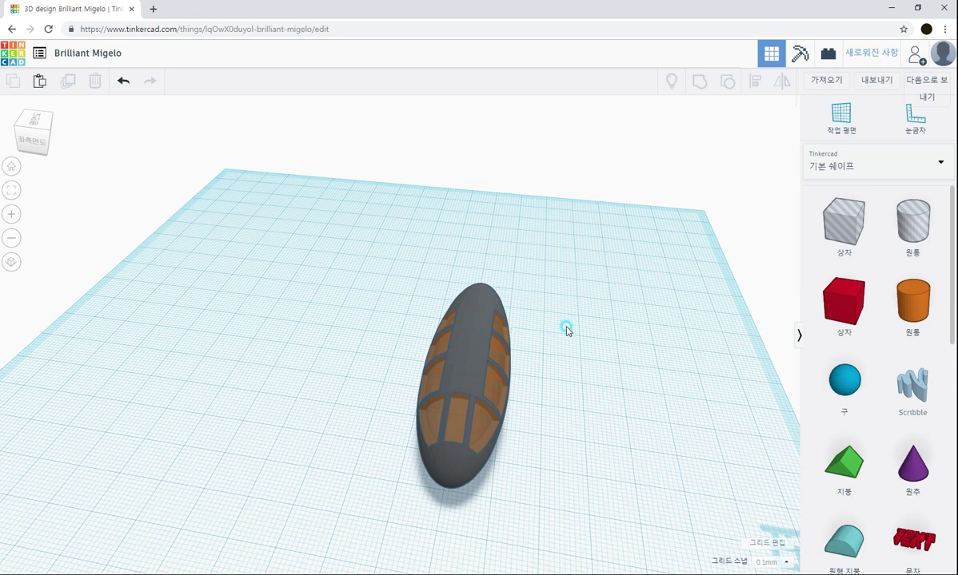
Switch the shape library to all shape generators (모두) and browse its pages for a further part, ending on page 12
click(839, 167)
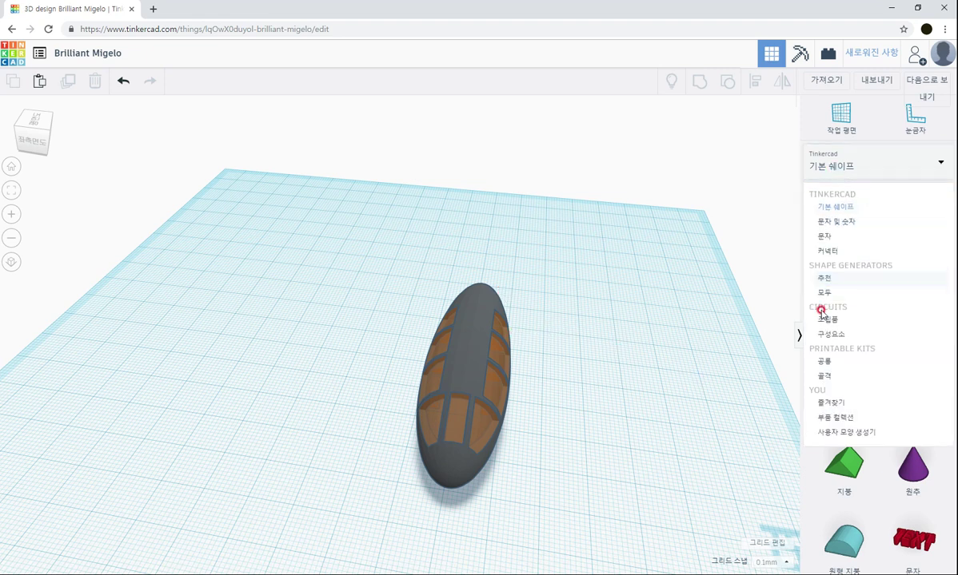
click(833, 295)
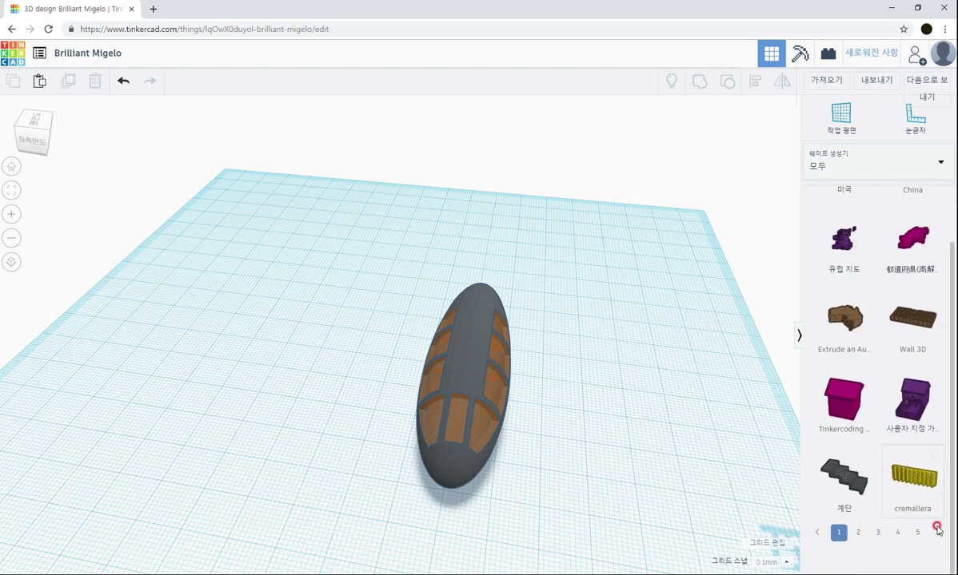
click(919, 566)
click(919, 567)
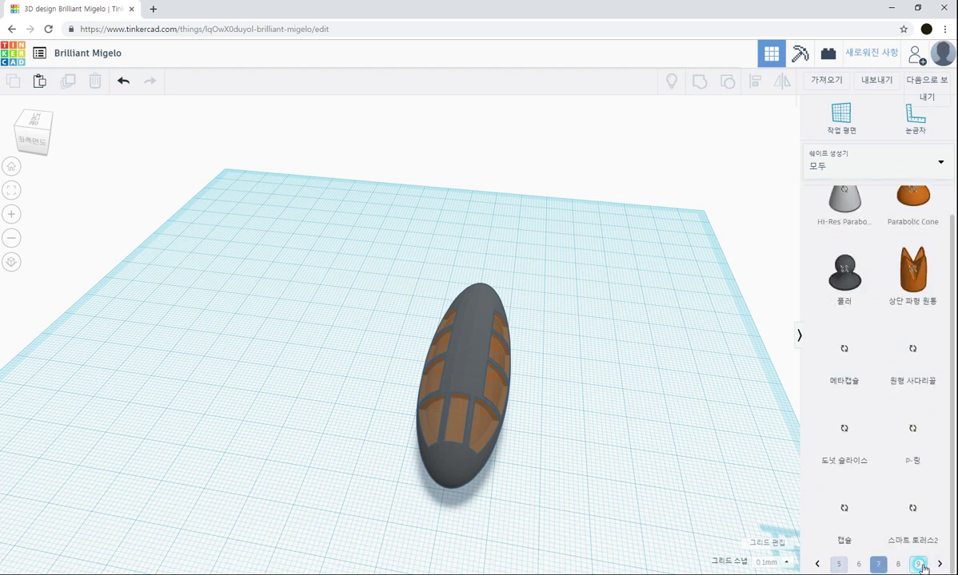
click(918, 567)
click(916, 566)
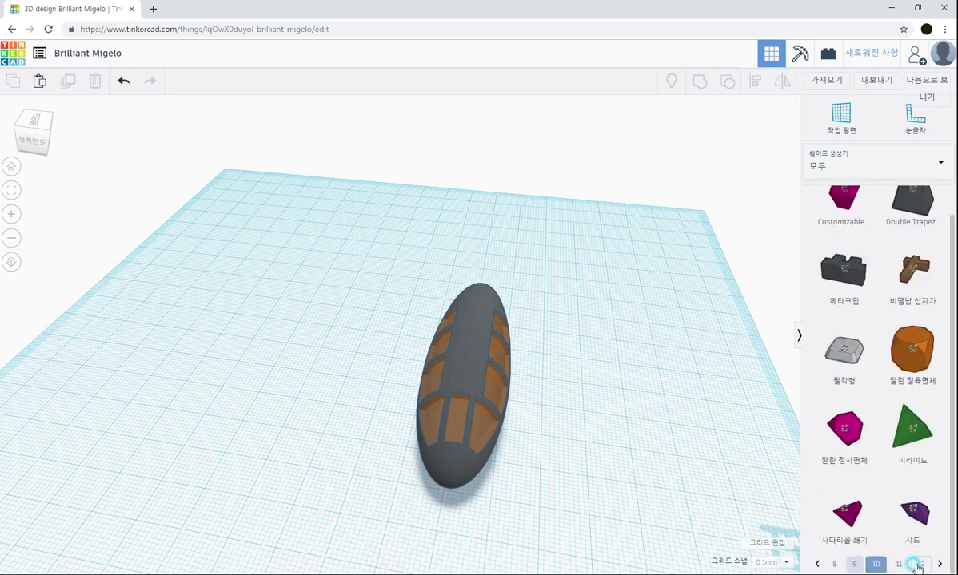
click(919, 565)
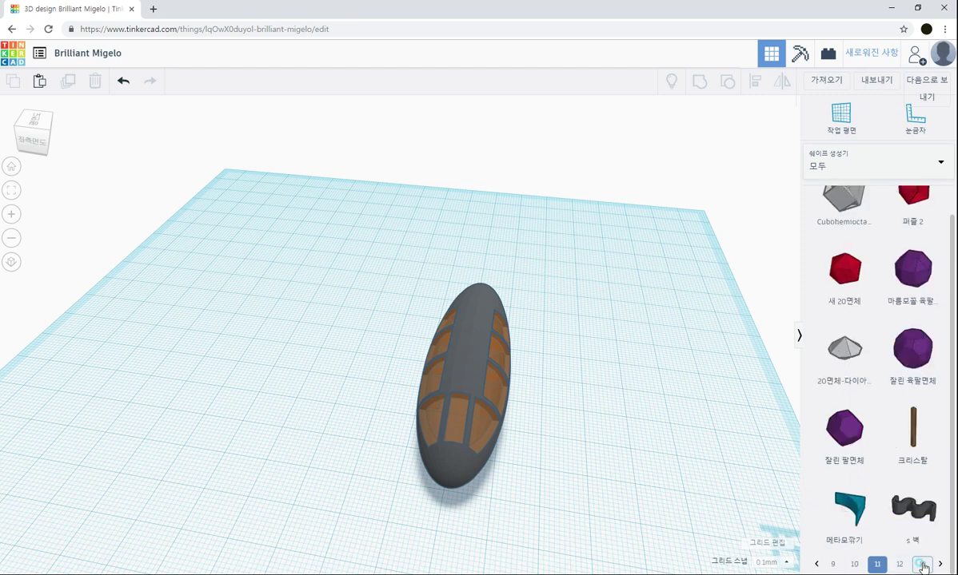
click(917, 567)
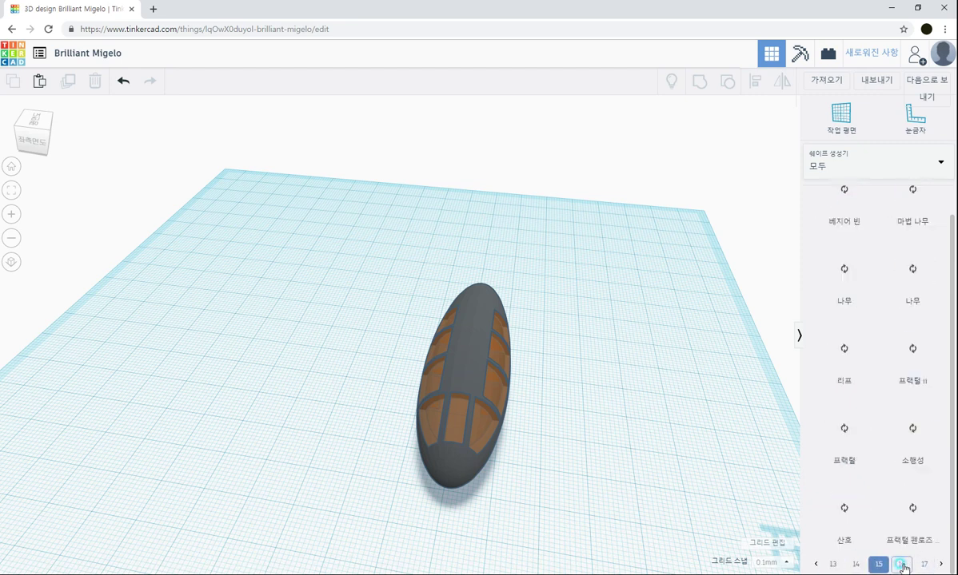
click(921, 565)
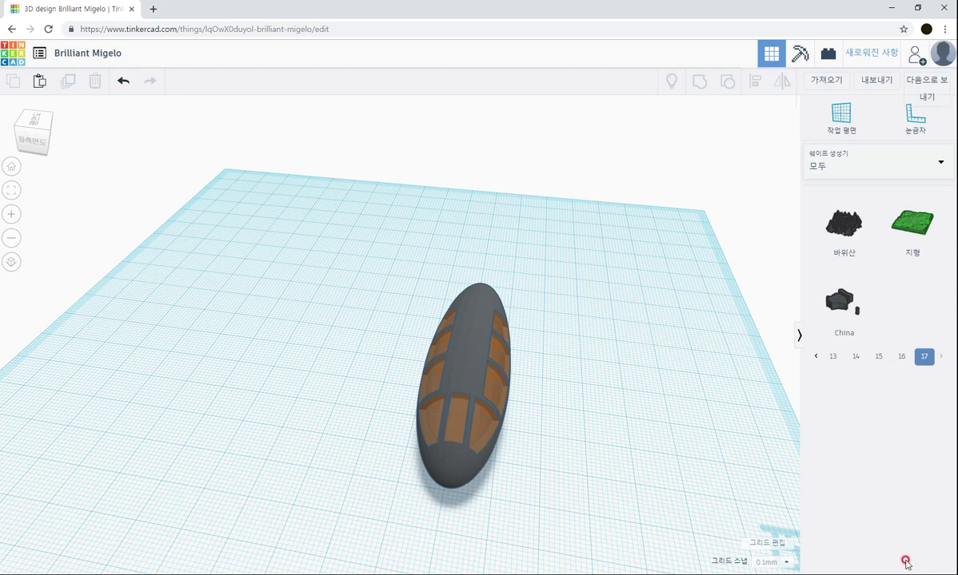
click(879, 362)
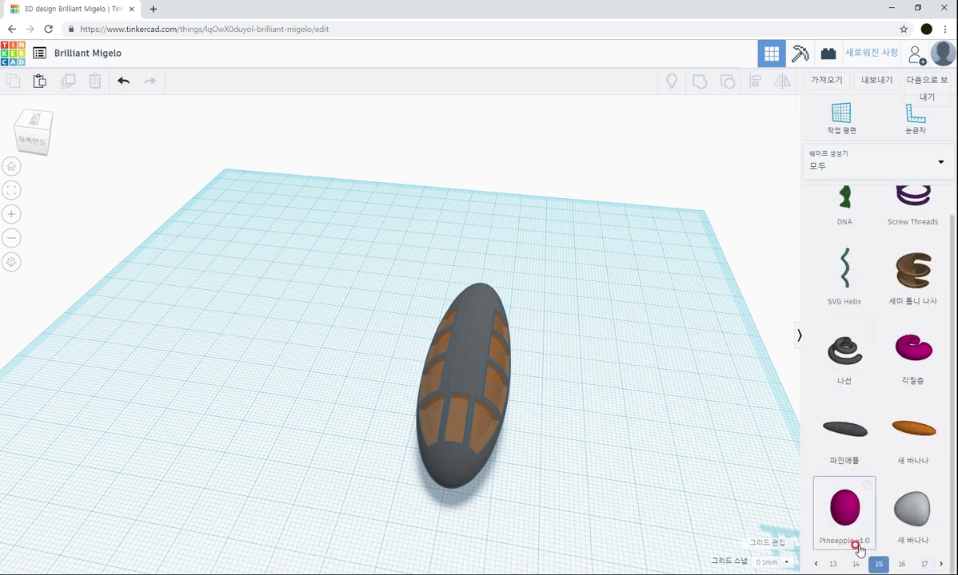
click(852, 565)
click(852, 564)
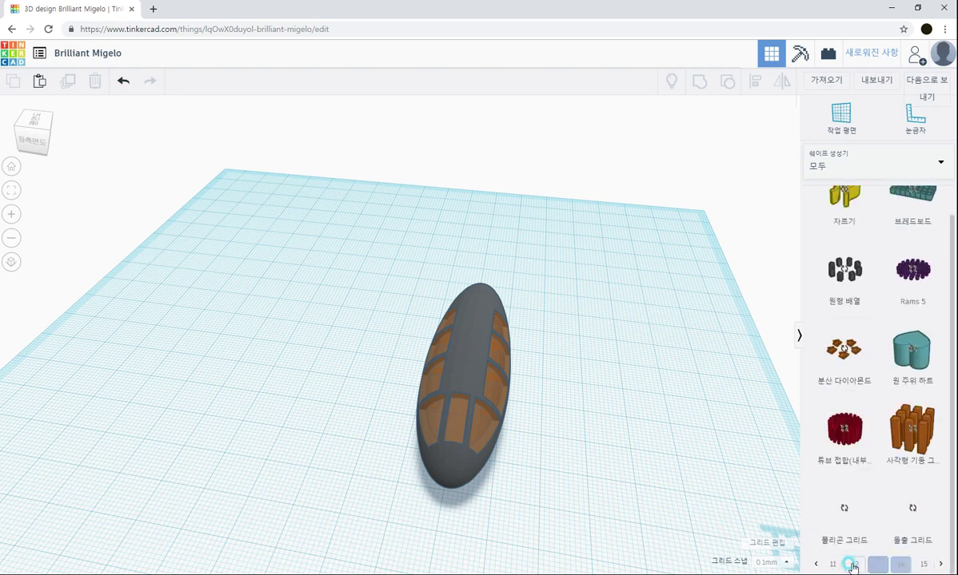
click(853, 565)
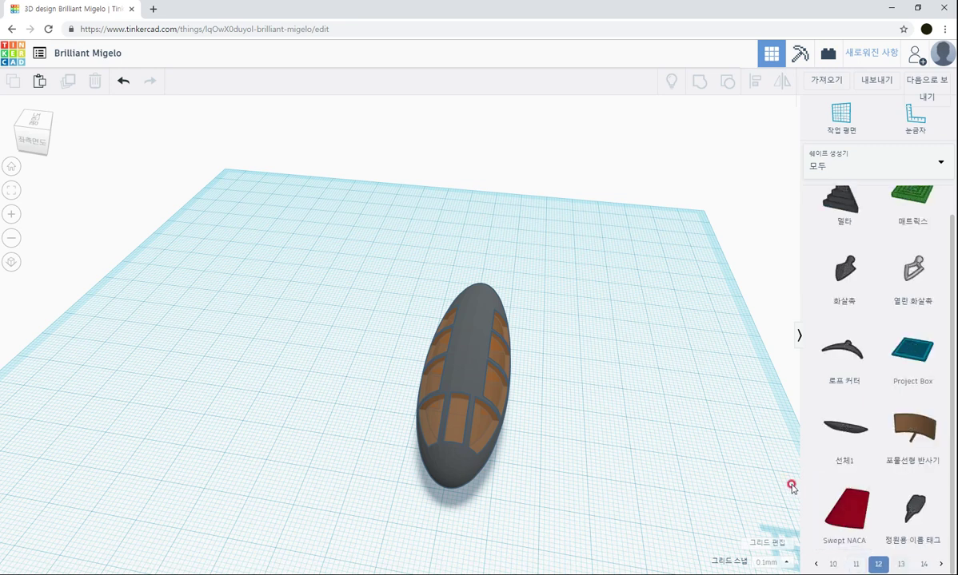
right_drag(599, 452, 528, 417)
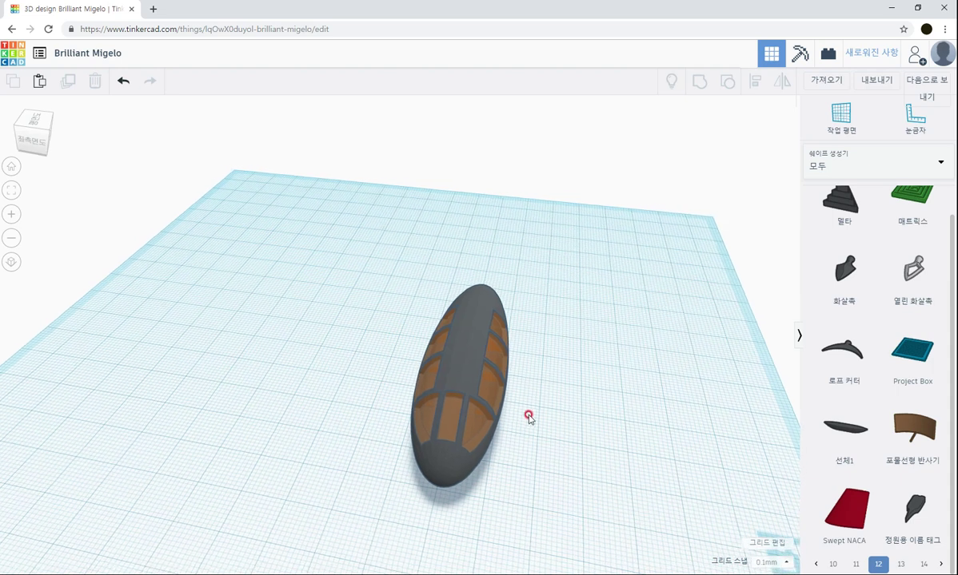
right_drag(570, 349, 609, 357)
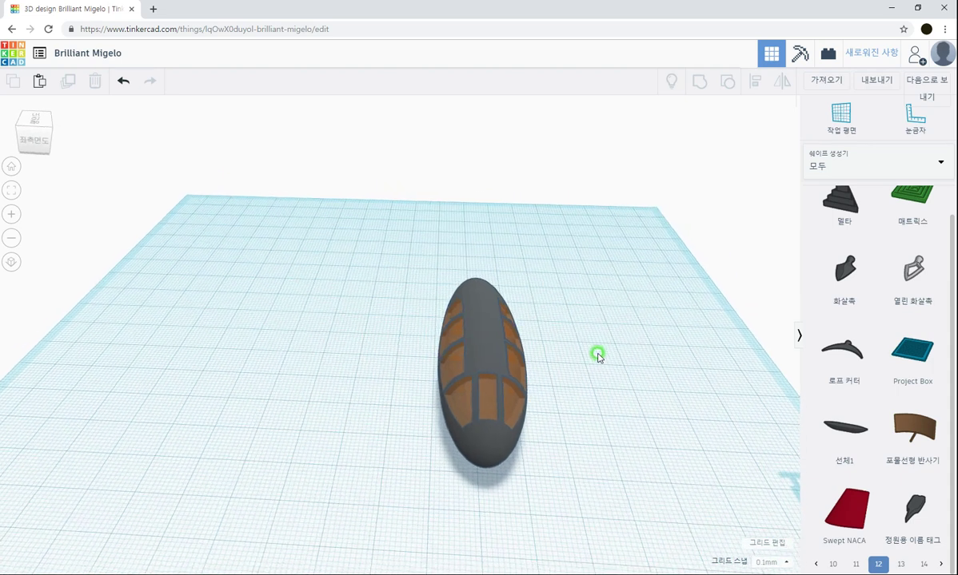